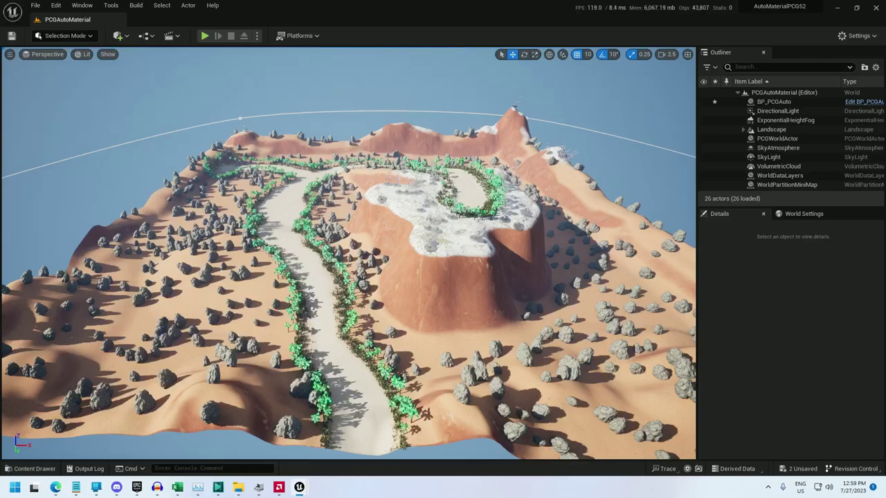
- Switch to Landscape mode and flatten the terrain around the foot of the central plateau with the Flatten tool
{"action": "right_click_drag", "start_coordinate": [348, 253], "coordinate": [350, 197]}
{"action": "right_click_drag", "start_coordinate": [358, 331], "coordinate": [354, 263]}
{"action": "key", "text": "w"}
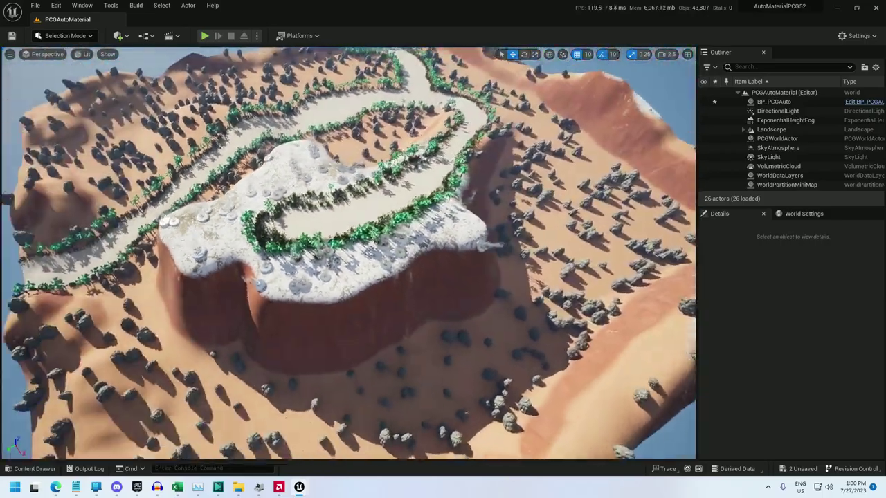
{"action": "key", "text": "shift+2"}
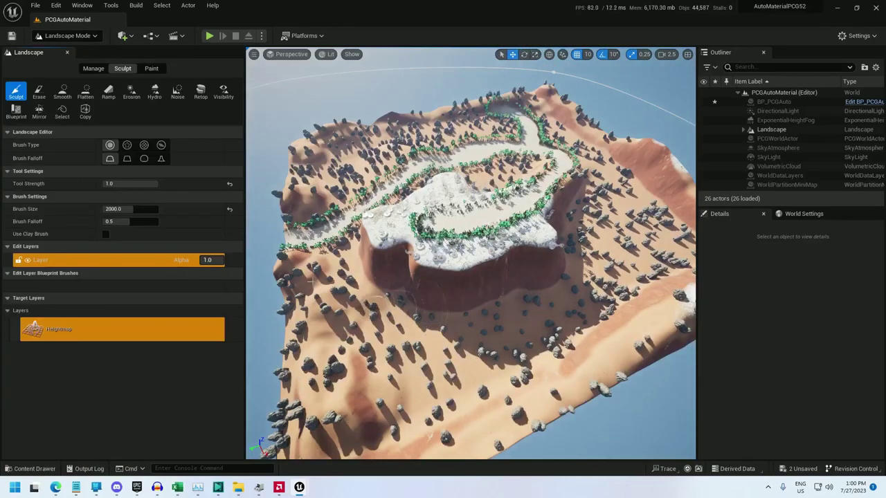
{"action": "left_click", "coordinate": [86, 92]}
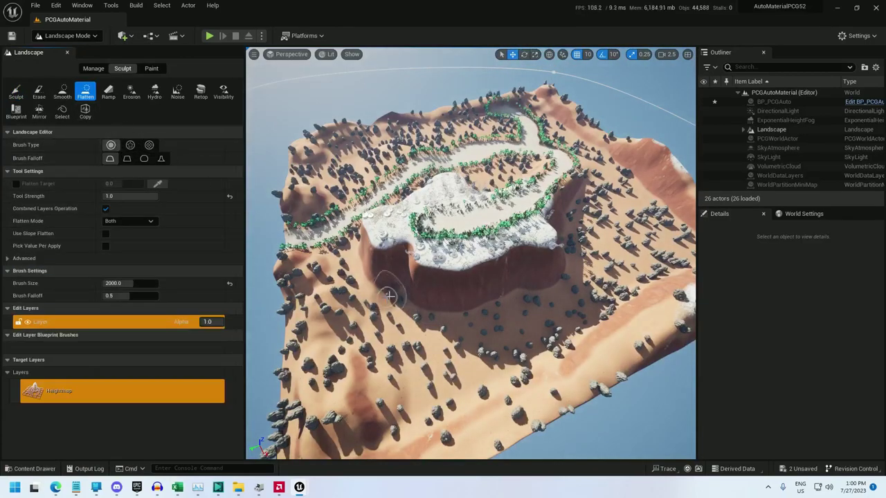
{"action": "mouse_move", "coordinate": [431, 296]}
{"action": "left_mouse_down"}
{"action": "mouse_move", "coordinate": [413, 312]}
{"action": "mouse_move", "coordinate": [455, 312]}
{"action": "mouse_move", "coordinate": [470, 296]}
{"action": "left_mouse_up"}
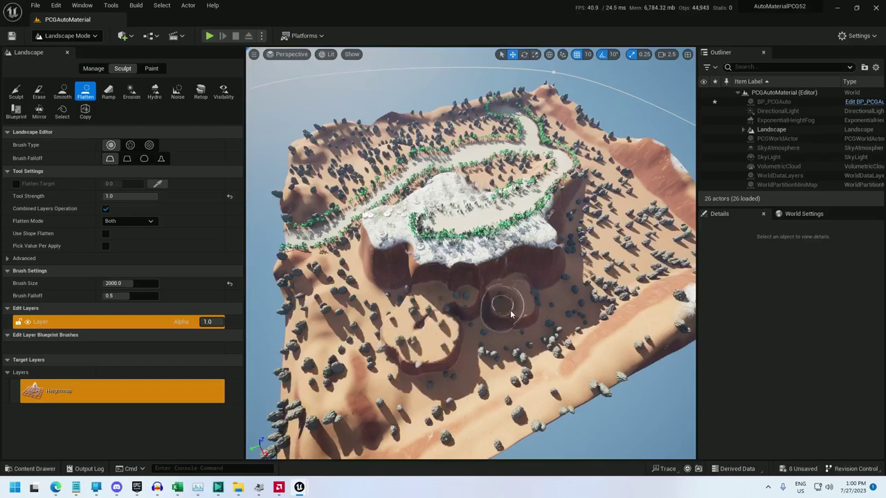
{"action": "right_click_drag", "start_coordinate": [520, 318], "coordinate": [478, 317]}
{"action": "mouse_move", "coordinate": [498, 265]}
{"action": "left_mouse_down"}
{"action": "mouse_move", "coordinate": [508, 256]}
{"action": "mouse_move", "coordinate": [536, 284]}
{"action": "mouse_move", "coordinate": [613, 294]}
{"action": "mouse_move", "coordinate": [633, 277]}
{"action": "mouse_move", "coordinate": [636, 232]}
{"action": "mouse_move", "coordinate": [611, 269]}
{"action": "mouse_move", "coordinate": [613, 252]}
{"action": "left_mouse_up"}
{"action": "right_click_drag", "start_coordinate": [613, 252], "coordinate": [546, 270]}
{"action": "right_click_drag", "start_coordinate": [607, 271], "coordinate": [592, 229]}
{"action": "right_click_drag", "start_coordinate": [522, 300], "coordinate": [516, 280]}
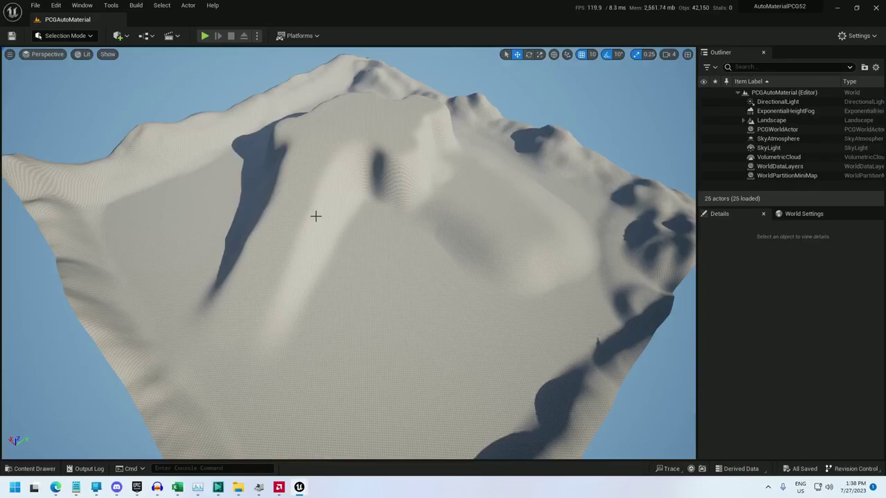
- Create a material named M_AutoMaterial in the PCGAutoMaterial folder and open it for editing
{"action": "right_click_drag", "start_coordinate": [343, 231], "coordinate": [354, 245]}
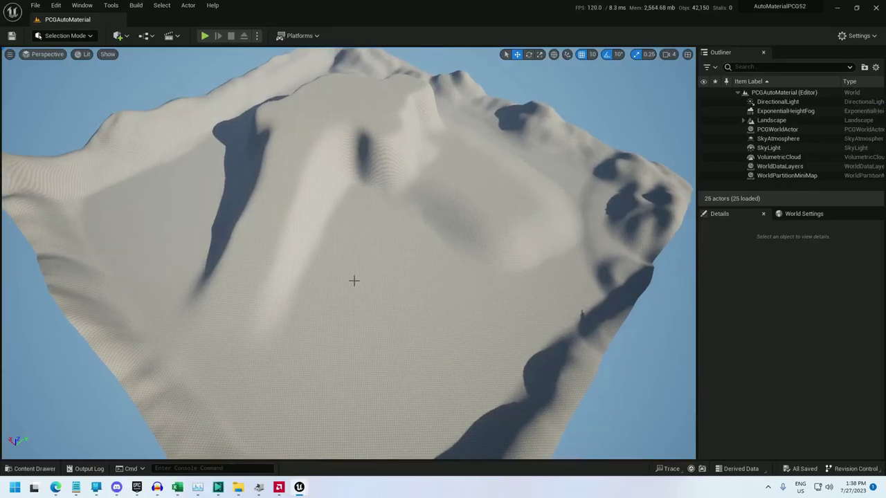
{"action": "key", "text": "ctrl+space"}
{"action": "right_click", "coordinate": [170, 367]}
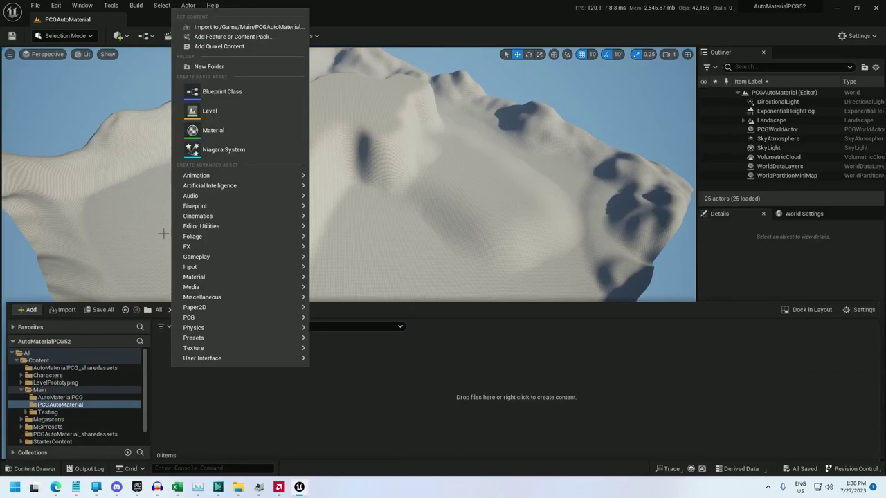
{"action": "left_click", "coordinate": [210, 130]}
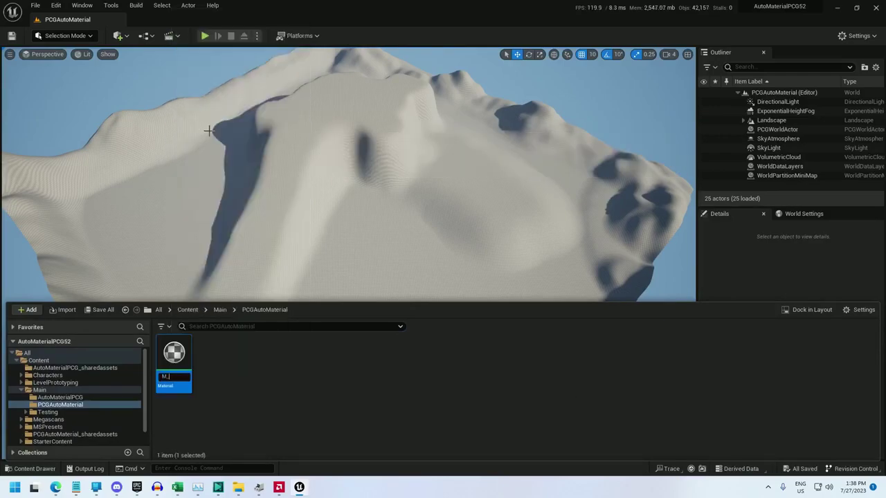
{"action": "type", "text": "M_AutoMaterial"}
{"action": "key", "text": "Return"}
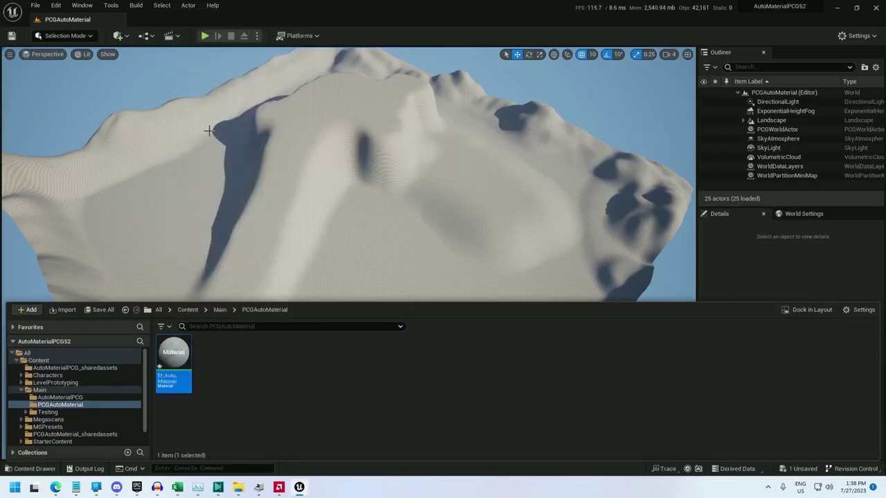
{"action": "key", "text": "ctrl+space"}
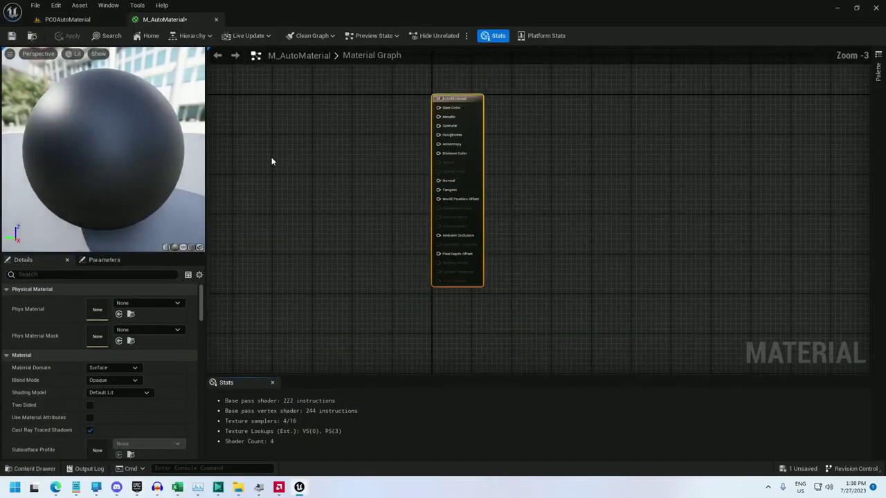
- Add a Texture Sample node, duplicate it three times and stack the four nodes in a column beside the material output
{"action": "right_click", "coordinate": [377, 204]}
{"action": "type", "text": "textur"}
{"action": "left_click", "coordinate": [423, 294]}
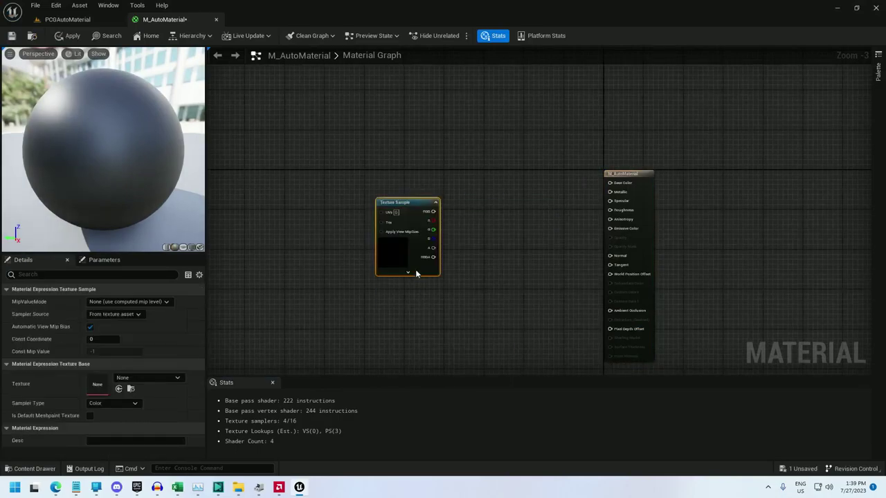
{"action": "left_click_drag", "start_coordinate": [395, 201], "coordinate": [369, 139]}
{"action": "key", "text": "ctrl+d"}
{"action": "key", "text": "ctrl+d"}
{"action": "key", "text": "ctrl+d"}
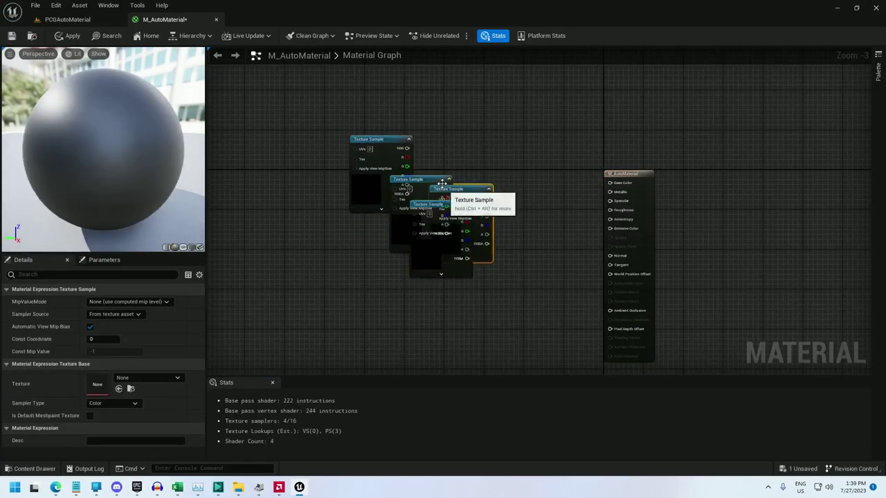
{"action": "left_click_drag", "start_coordinate": [431, 182], "coordinate": [351, 313]}
{"action": "right_click_drag", "start_coordinate": [429, 315], "coordinate": [451, 201]}
{"action": "left_click_drag", "start_coordinate": [442, 86], "coordinate": [388, 248]}
{"action": "right_click_drag", "start_coordinate": [458, 173], "coordinate": [457, 285]}
- Assign the T_Rock_Sandstone_D texture to the topmost Texture Sample node
{"action": "left_click", "coordinate": [379, 187]}
{"action": "left_click", "coordinate": [146, 377]}
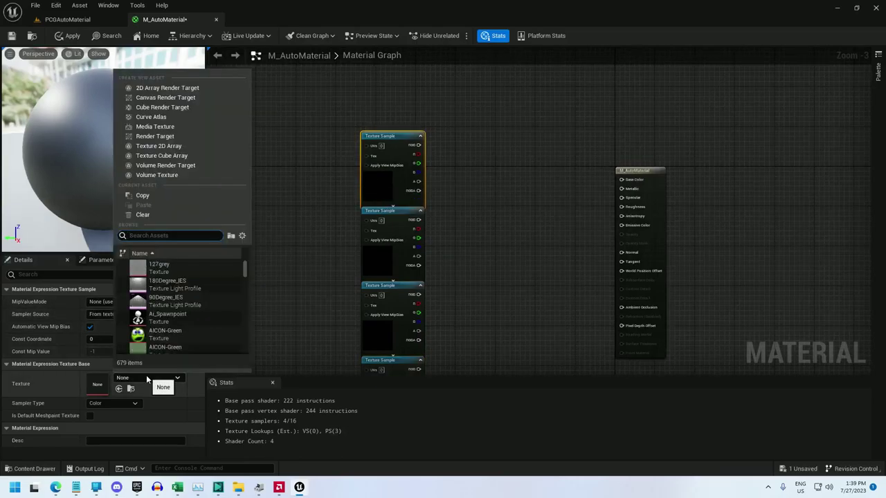
{"action": "type", "text": "sandstone"}
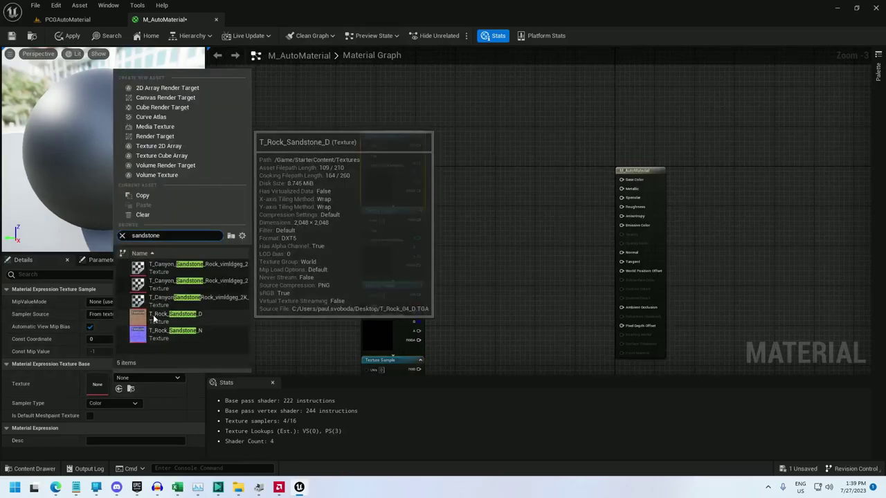
{"action": "left_click", "coordinate": [180, 319]}
- Assign the T_Dry_Sand_xfgpebk_2K_D texture to the second Texture Sample node
{"action": "left_click", "coordinate": [387, 209]}
{"action": "left_click", "coordinate": [146, 378]}
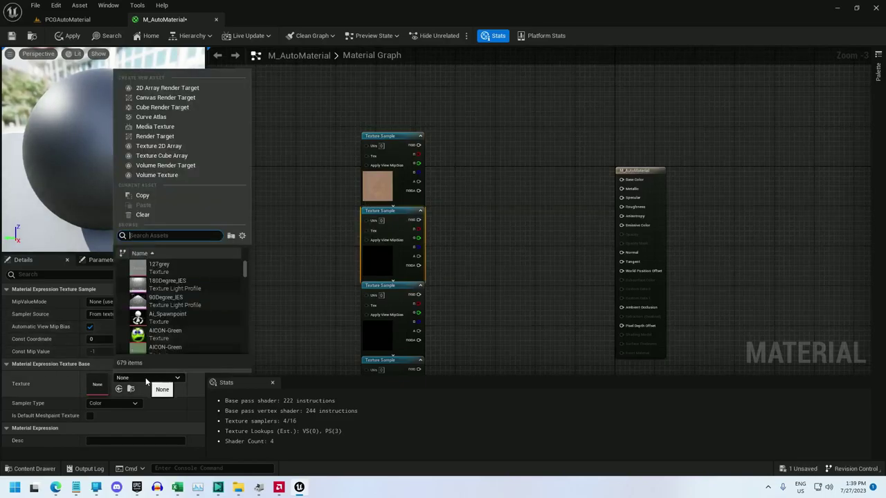
{"action": "type", "text": "sand"}
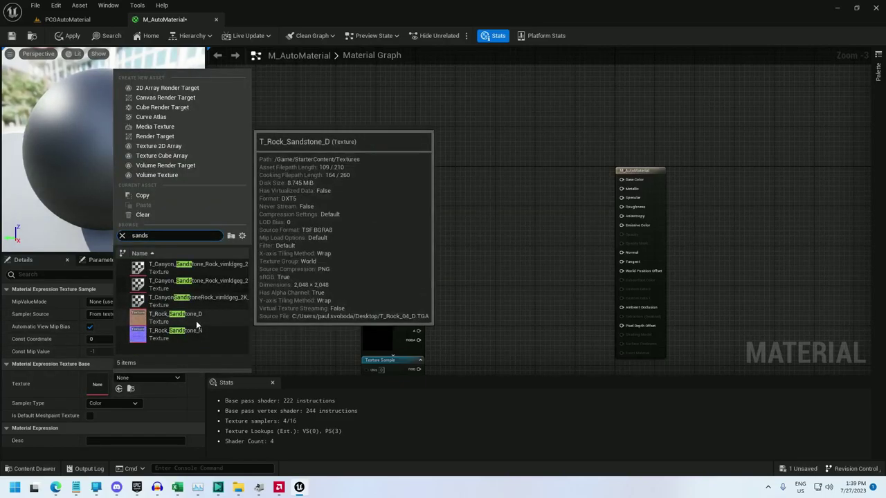
{"action": "scroll", "coordinate": [199, 314], "scroll_direction": "down", "scroll_amount": 2}
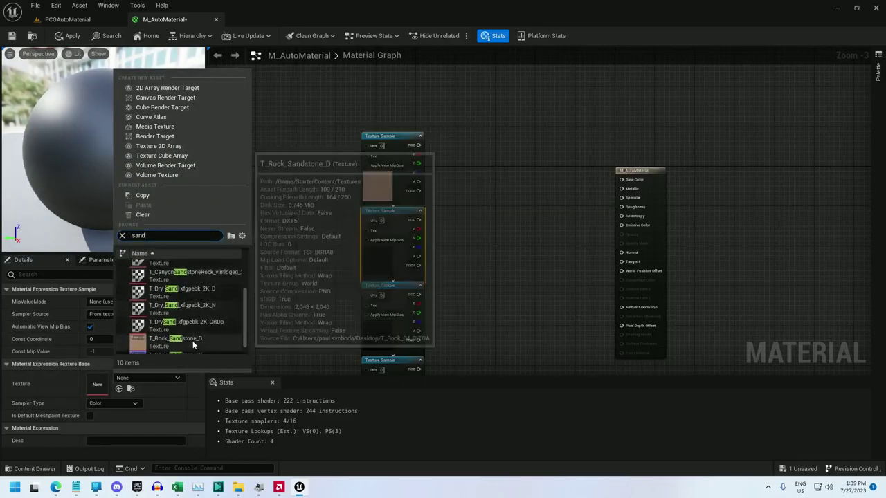
{"action": "left_click", "coordinate": [195, 292]}
- Assign a snow texture to the third Texture Sample node
{"action": "right_click_drag", "start_coordinate": [441, 277], "coordinate": [469, 221]}
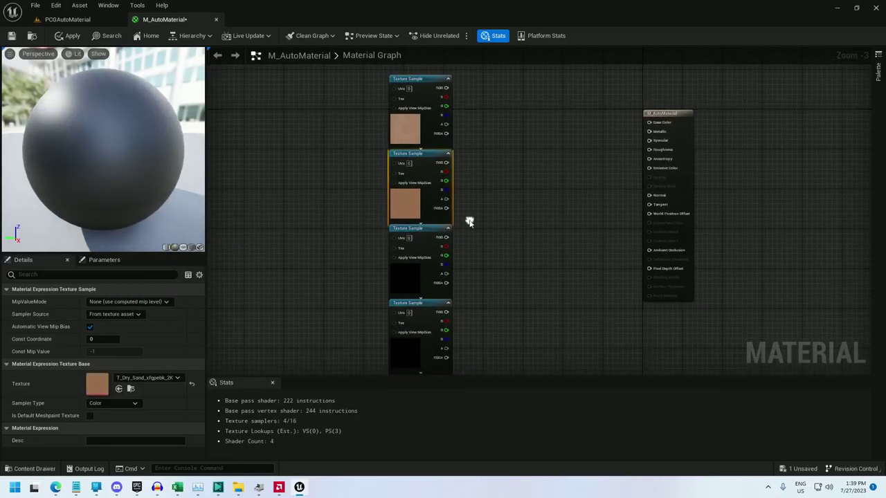
{"action": "left_click", "coordinate": [436, 238]}
{"action": "left_click", "coordinate": [145, 378]}
{"action": "type", "text": "s"}
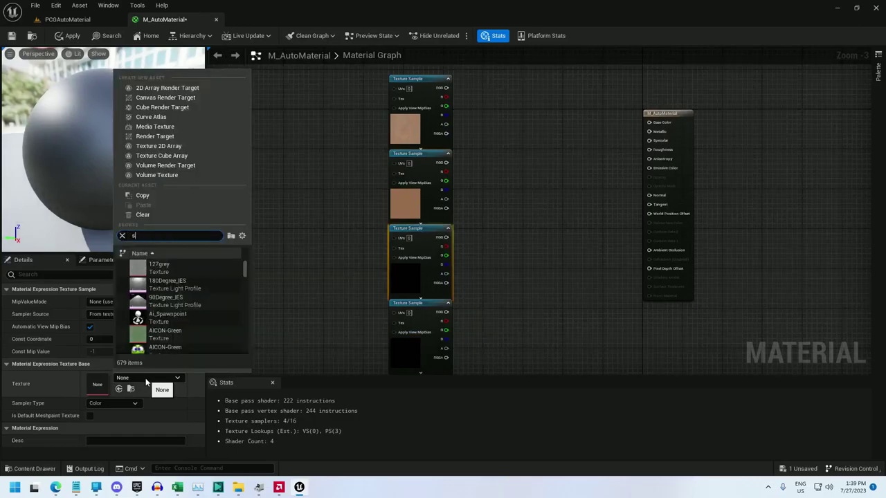
{"action": "type", "text": "now"}
{"action": "left_click", "coordinate": [211, 267]}
{"action": "left_click", "coordinate": [211, 267]}
- Assign the T_Concrete_Pavement_xeohcaws_2K color texture to the fourth Texture Sample node
{"action": "left_click", "coordinate": [413, 304]}
{"action": "left_click", "coordinate": [139, 379]}
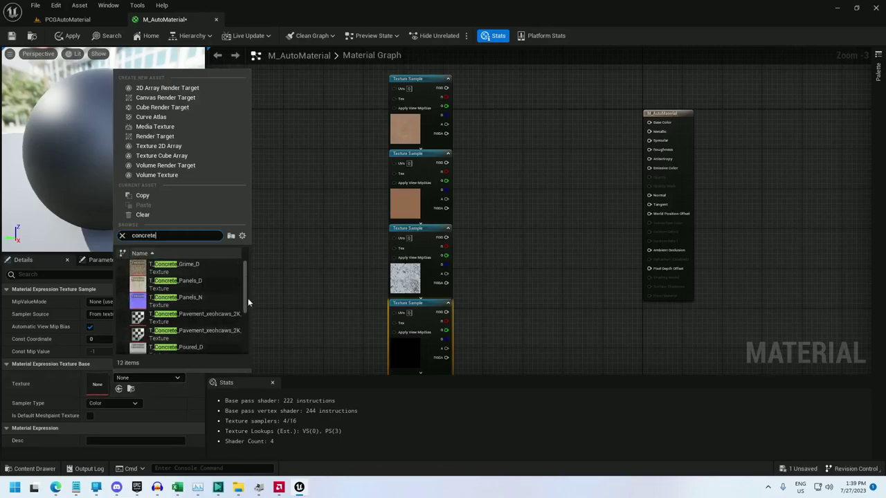
{"action": "left_click", "coordinate": [208, 319]}
- Add a TextureCoordinate node and feed it into a new Multiply node with B set to 0.001
{"action": "scroll", "coordinate": [346, 212], "scroll_direction": "down", "scroll_amount": 1}
{"action": "right_click_drag", "start_coordinate": [254, 166], "coordinate": [313, 210]}
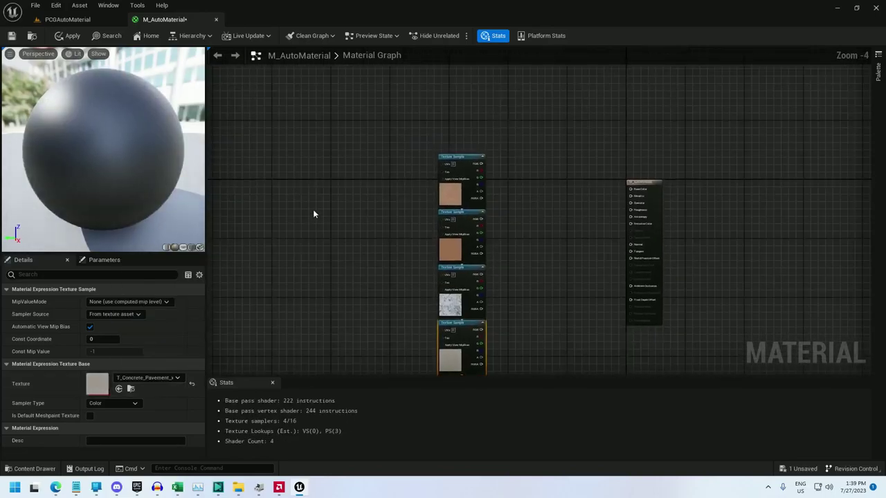
{"action": "right_click", "coordinate": [313, 209]}
{"action": "type", "text": "text"}
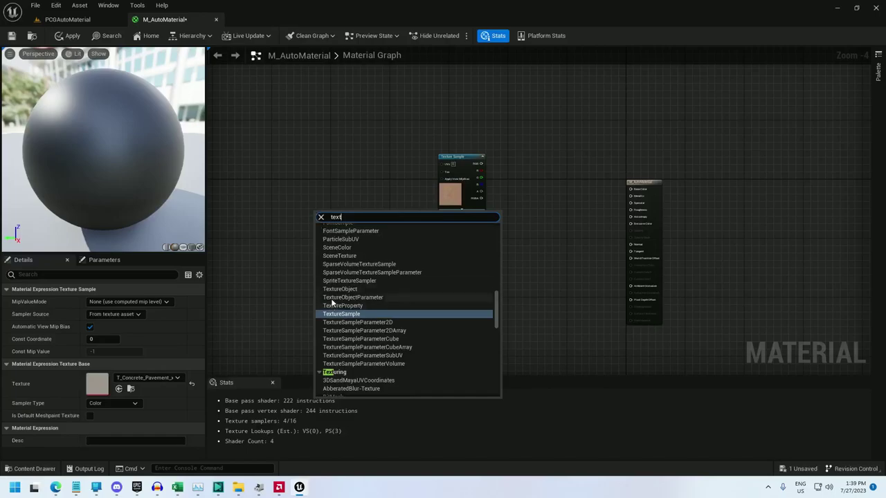
{"action": "type", "text": " coord"}
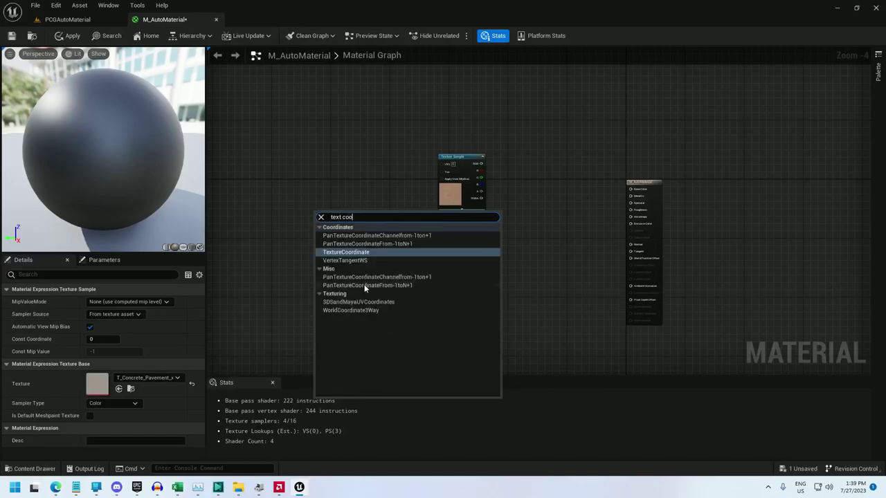
{"action": "left_click", "coordinate": [330, 251]}
{"action": "left_click_drag", "start_coordinate": [337, 213], "coordinate": [314, 221]}
{"action": "type", "text": "multiply"}
{"action": "left_click", "coordinate": [325, 240]}
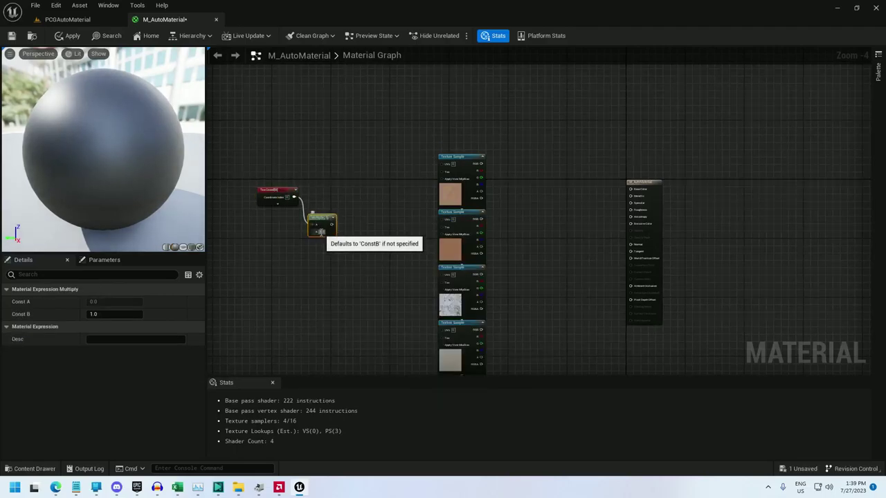
{"action": "type", "text": "0.001"}
{"action": "key", "text": "Return"}
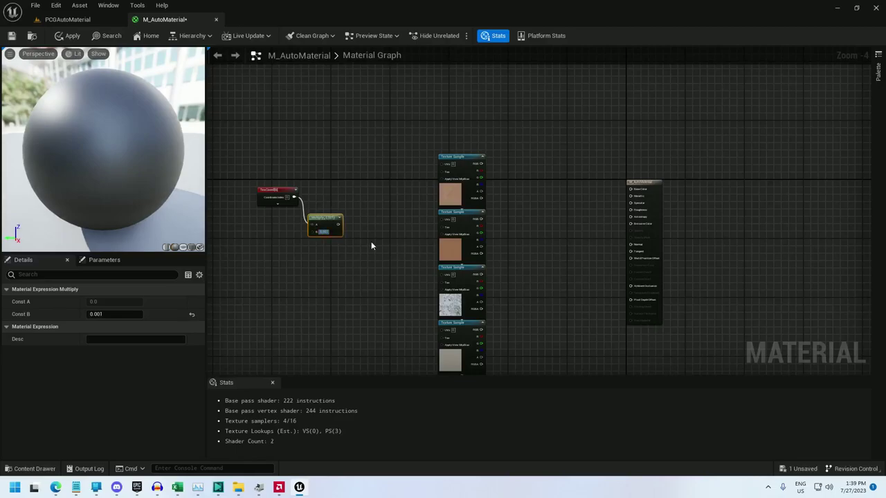
- Set the Multiply node's B value to 0.01 and connect its output to the UVs of all four Texture Sample nodes
{"action": "left_click_drag", "start_coordinate": [335, 224], "coordinate": [441, 164]}
{"action": "left_click_drag", "start_coordinate": [440, 219], "coordinate": [441, 275]}
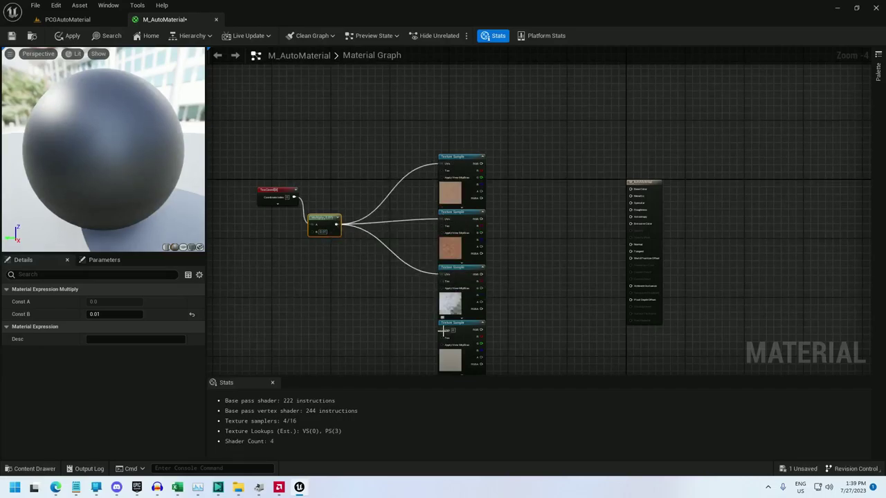
{"action": "left_click_drag", "start_coordinate": [443, 330], "coordinate": [336, 226]}
- Add a LandscapeLayerBlend node between the textures and the material output and give it two layers
{"action": "scroll", "coordinate": [500, 206], "scroll_direction": "up", "scroll_amount": 2}
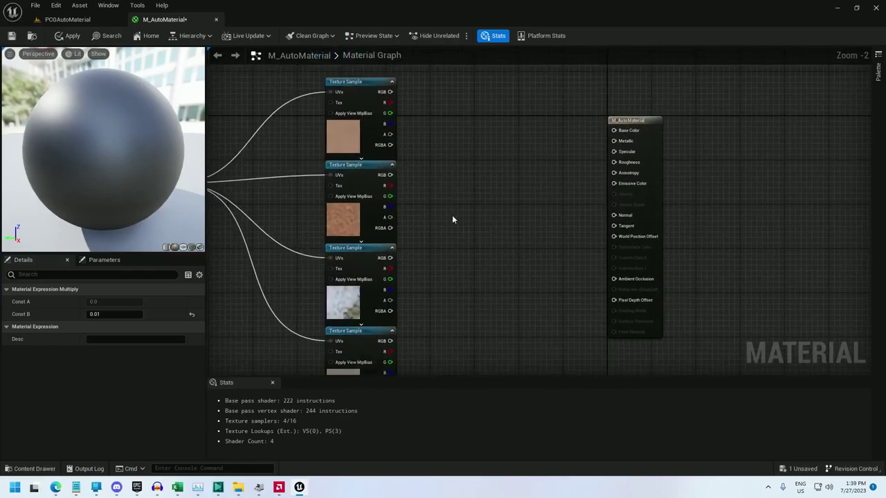
{"action": "right_click", "coordinate": [452, 214]}
{"action": "type", "text": "landsca"}
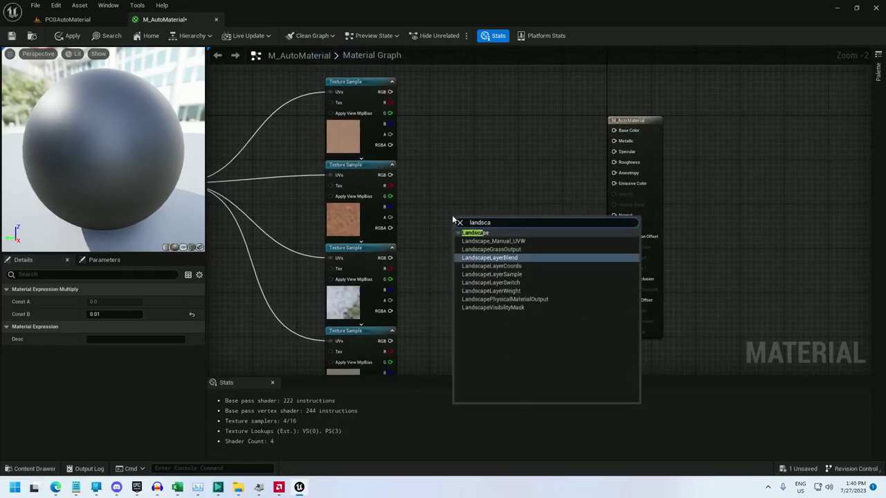
{"action": "left_click", "coordinate": [478, 258]}
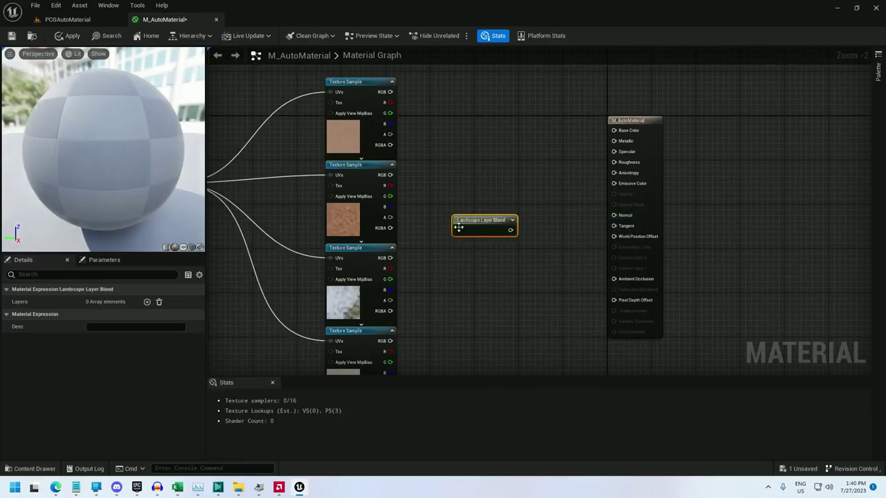
{"action": "left_click", "coordinate": [146, 303]}
{"action": "left_click", "coordinate": [146, 303]}
- Name the two blend layers Auto and Concrete, and connect the concrete texture's RGB output to the Concrete layer
{"action": "left_click", "coordinate": [14, 315]}
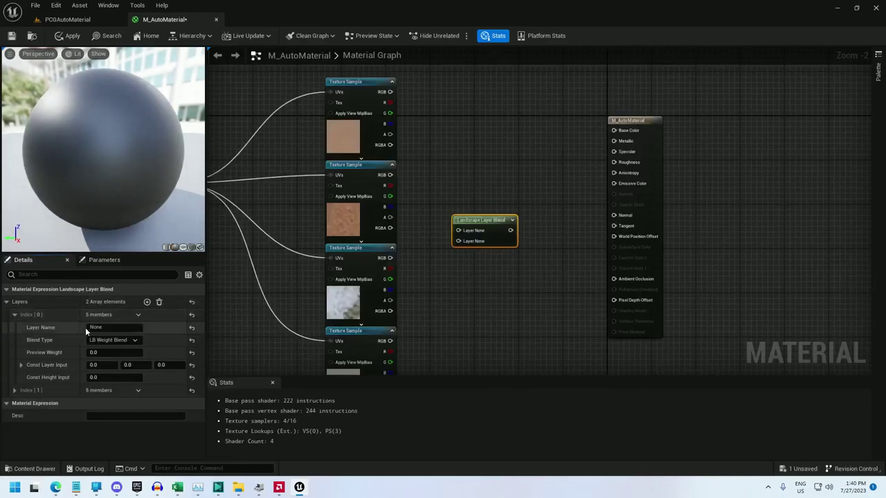
{"action": "type", "text": "Auto"}
{"action": "key", "text": "Return"}
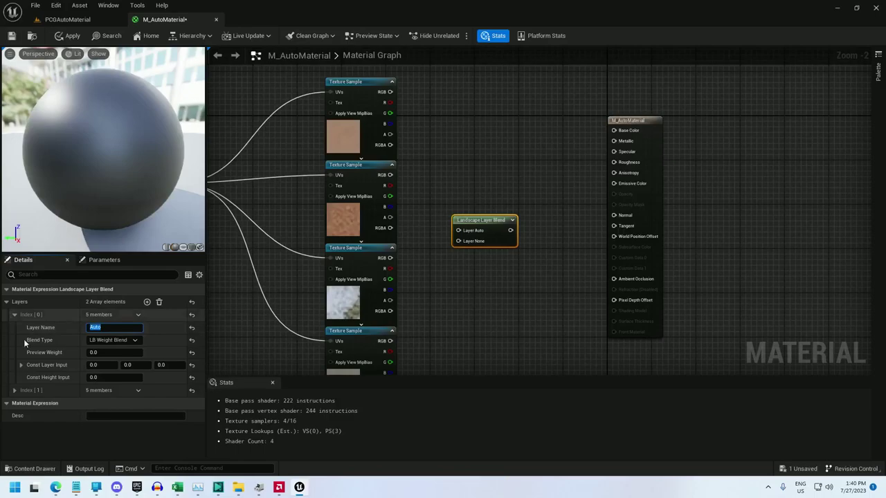
{"action": "left_click", "coordinate": [14, 392]}
{"action": "left_click", "coordinate": [117, 404]}
{"action": "type", "text": "Concrete"}
{"action": "key", "text": "Return"}
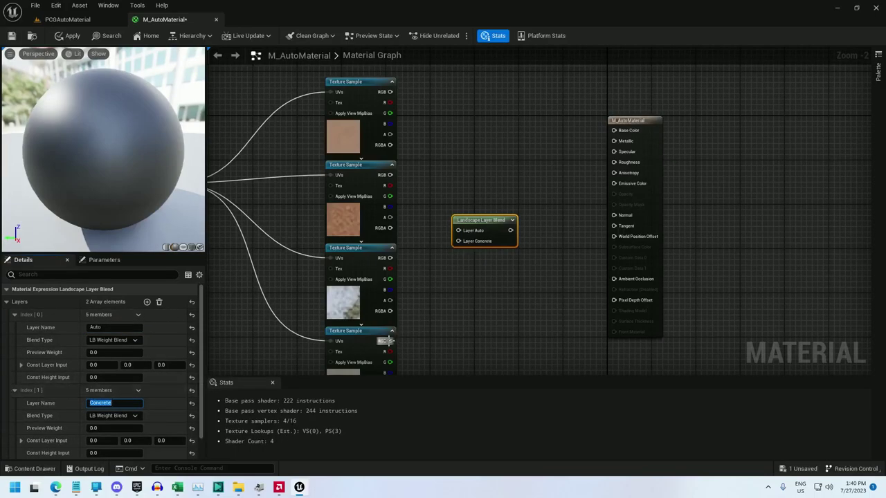
{"action": "left_click_drag", "start_coordinate": [388, 341], "coordinate": [499, 180]}
- Add a WorldAlignedBlend node in the empty area above the texture coordinate nodes
{"action": "scroll", "coordinate": [510, 257], "scroll_direction": "down", "scroll_amount": 2}
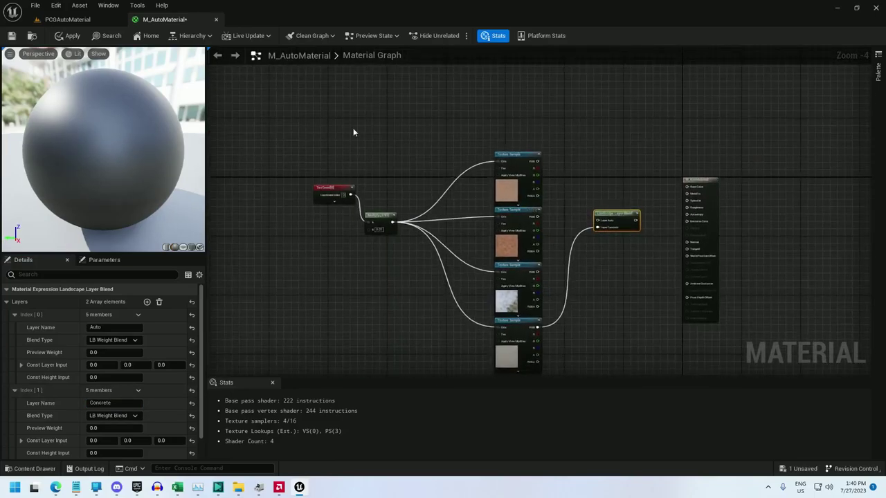
{"action": "right_click_drag", "start_coordinate": [352, 131], "coordinate": [360, 187]}
{"action": "right_click", "coordinate": [419, 208]}
{"action": "type", "text": "world a"}
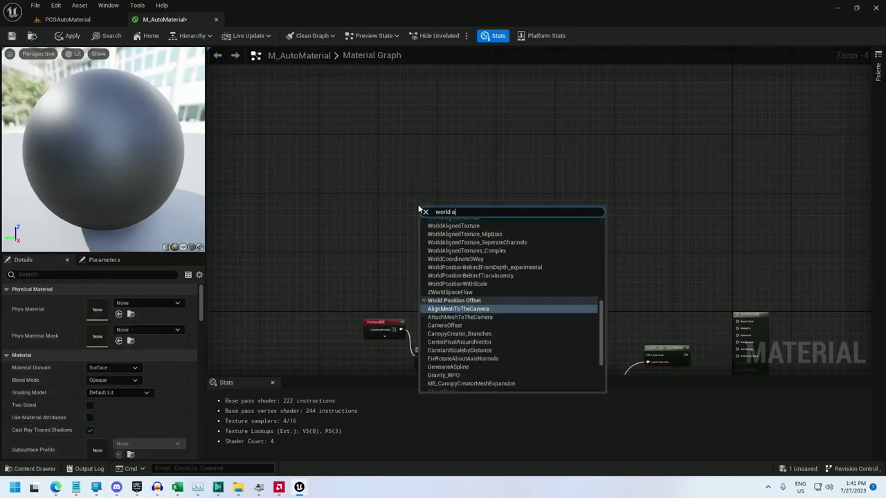
{"action": "type", "text": "ligned blen"}
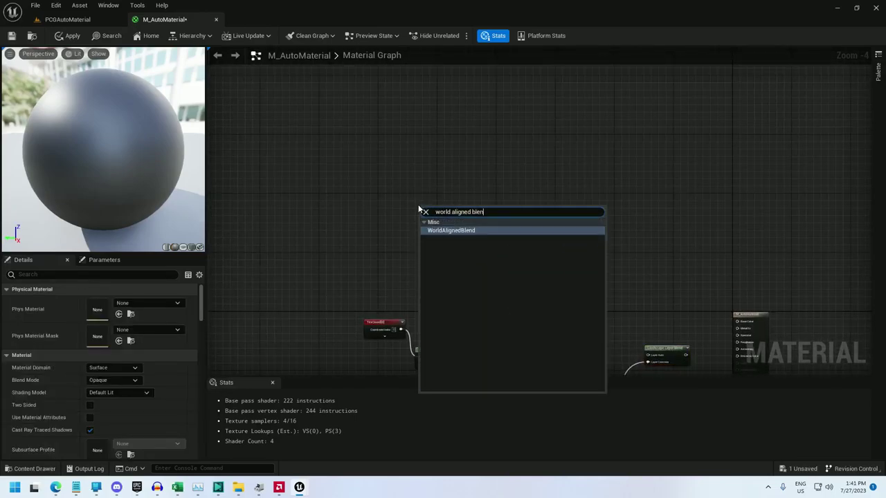
{"action": "key", "text": "Return"}
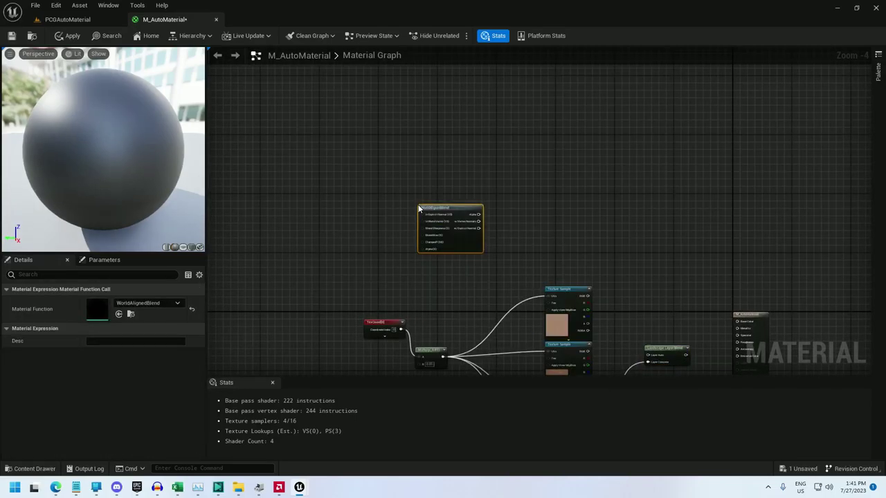
- Add two Constant nodes with values 15 and -5 and connect them to WorldAlignedBlend's Blend Sharpness and Blend Bias
{"action": "left_click", "coordinate": [313, 215]}
{"action": "scroll", "coordinate": [325, 241], "scroll_direction": "up", "scroll_amount": 2}
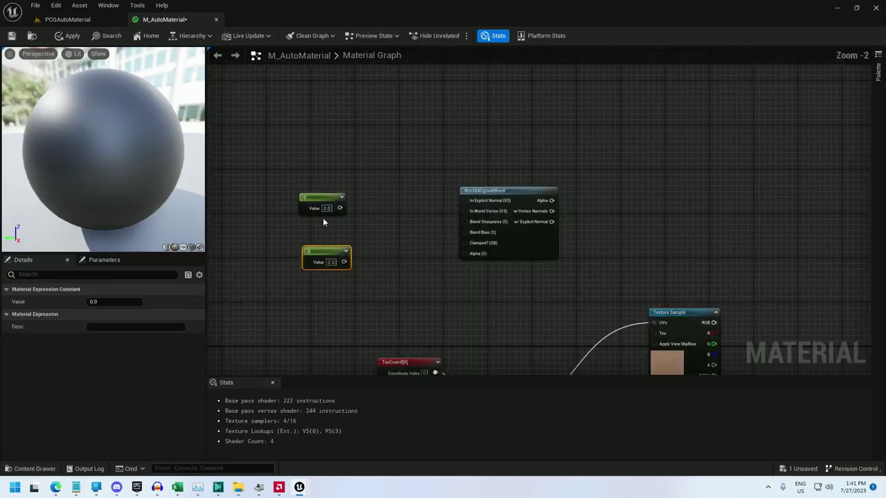
{"action": "left_click", "coordinate": [325, 208]}
{"action": "type", "text": "15"}
{"action": "left_click", "coordinate": [336, 262]}
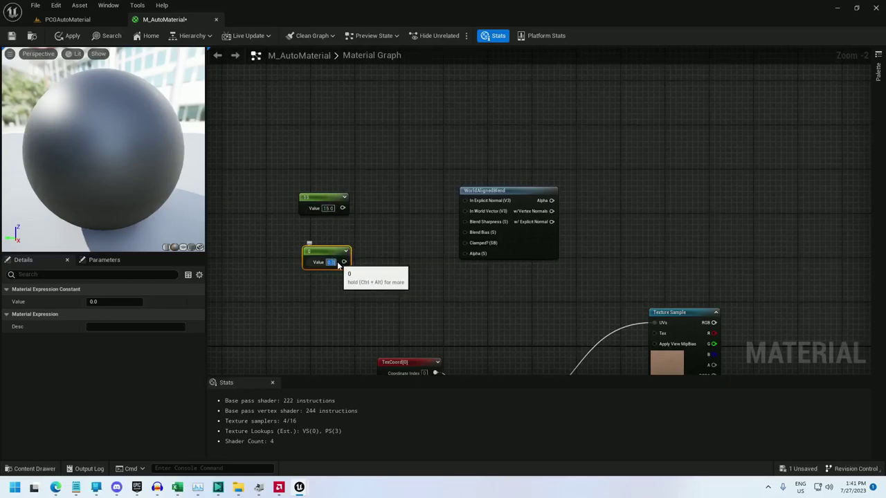
{"action": "type", "text": "-5"}
{"action": "left_click_drag", "start_coordinate": [343, 261], "coordinate": [342, 208]}
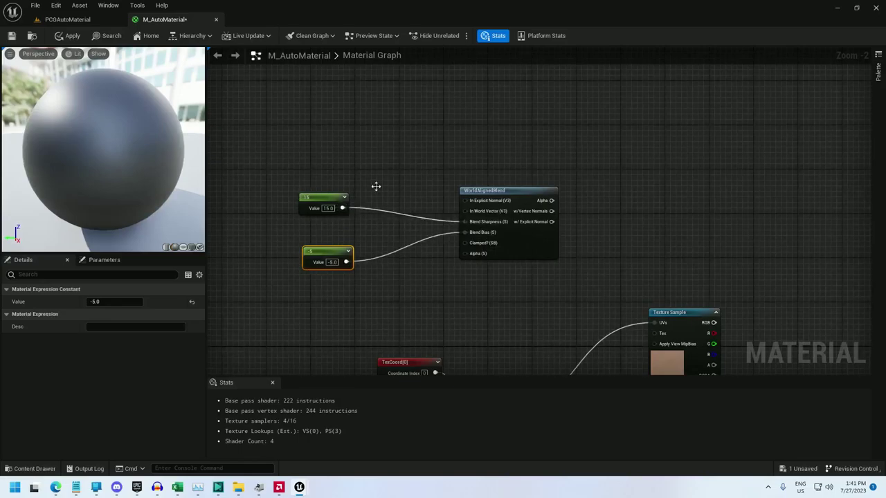
- Add a Lerp node and connect the WorldAlignedBlend Alpha output to its Alpha input
{"action": "left_click_drag", "start_coordinate": [520, 192], "coordinate": [438, 187]}
{"action": "right_click_drag", "start_coordinate": [571, 208], "coordinate": [402, 196]}
{"action": "scroll", "coordinate": [458, 190], "scroll_direction": "down", "scroll_amount": 1}
{"action": "left_click_drag", "start_coordinate": [343, 185], "coordinate": [561, 185]}
{"action": "type", "text": "lerp"}
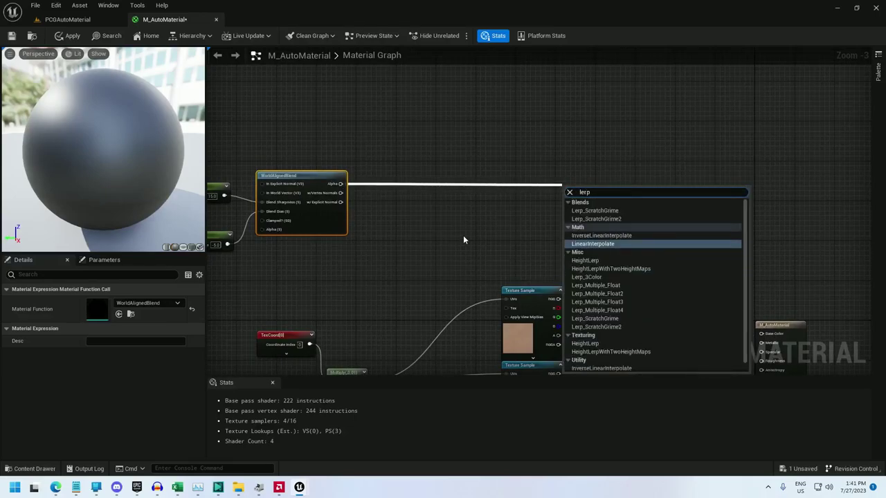
{"action": "left_click", "coordinate": [587, 246]}
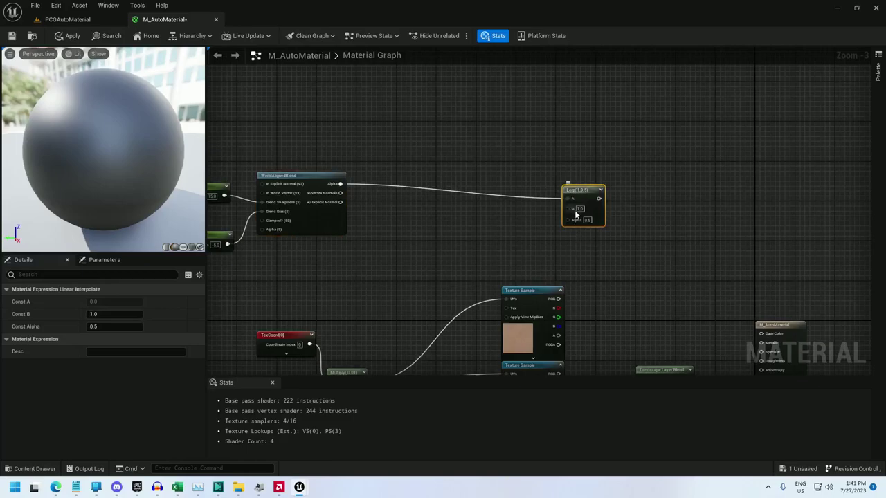
{"action": "left_click_drag", "start_coordinate": [567, 198], "coordinate": [568, 222], "text": "ctrl"}
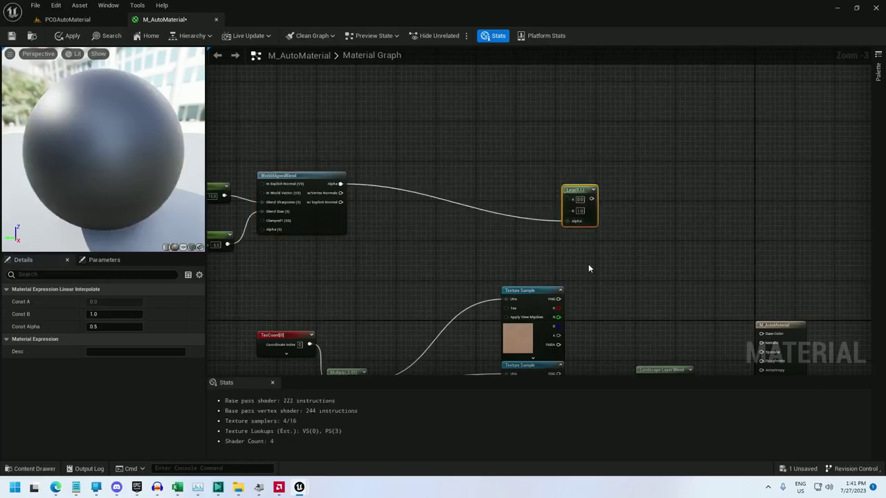
- Connect the sandstone texture's RGB to the Lerp's A input and the Lerp output to the blend node's Auto layer
{"action": "right_click_drag", "start_coordinate": [588, 263], "coordinate": [651, 242]}
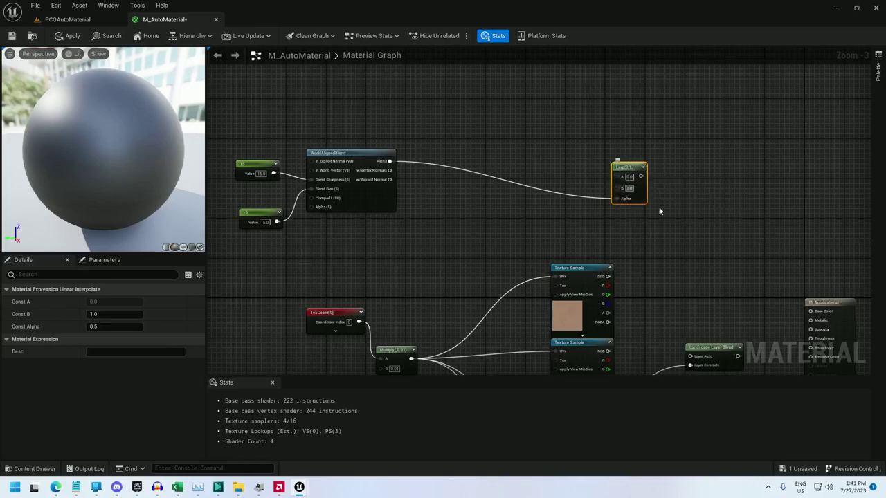
{"action": "right_click_drag", "start_coordinate": [665, 213], "coordinate": [645, 214]}
{"action": "left_click_drag", "start_coordinate": [585, 247], "coordinate": [591, 146]}
{"action": "right_click_drag", "start_coordinate": [686, 203], "coordinate": [500, 195]}
{"action": "left_click", "coordinate": [484, 233]}
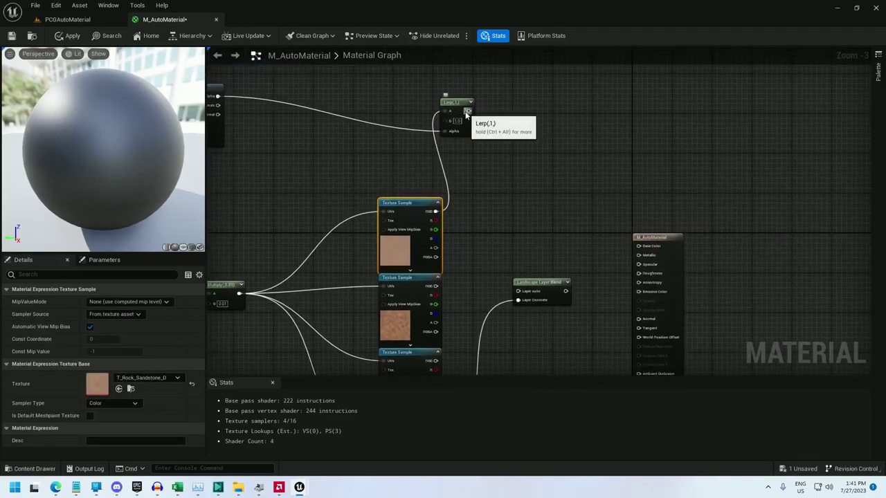
{"action": "left_click_drag", "start_coordinate": [468, 111], "coordinate": [520, 296]}
{"action": "right_click_drag", "start_coordinate": [437, 300], "coordinate": [574, 266]}
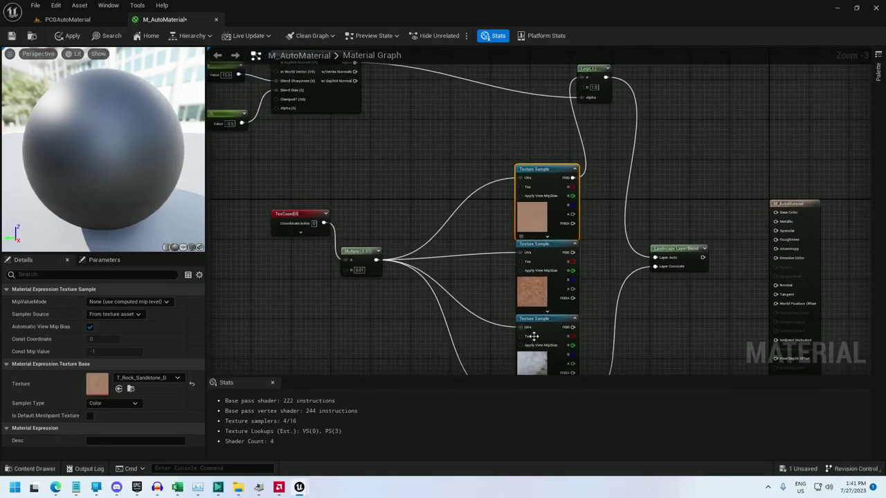
{"action": "left_click", "coordinate": [534, 304]}
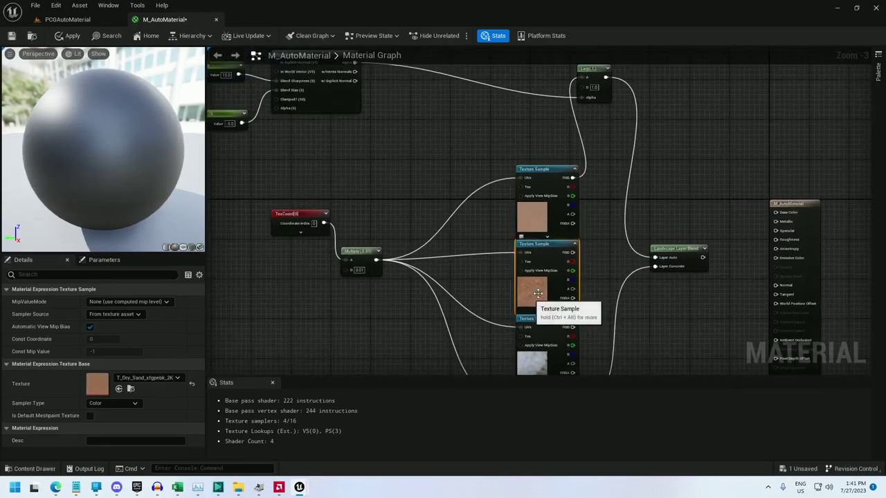
{"action": "left_click", "coordinate": [532, 354]}
{"action": "left_click", "coordinate": [523, 289]}
- Add an Absolute World Position node and place it just below the WorldAlignedBlend node's constants
{"action": "right_click_drag", "start_coordinate": [386, 150], "coordinate": [417, 240]}
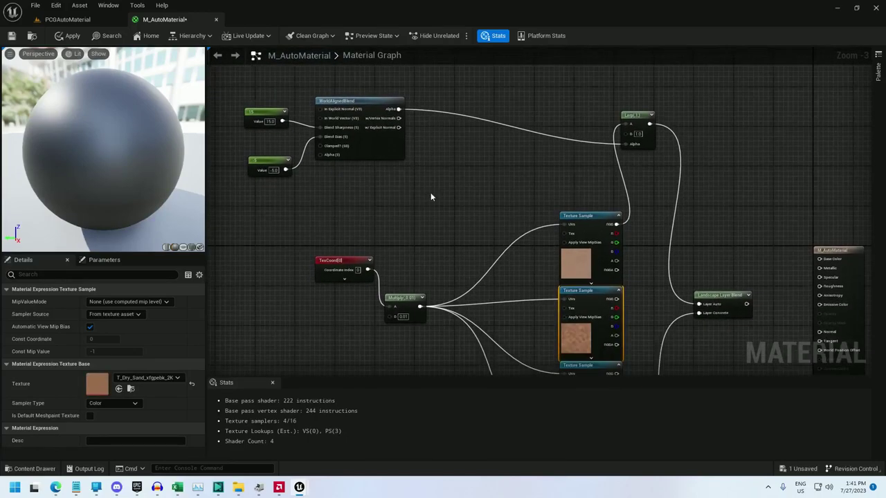
{"action": "scroll", "coordinate": [427, 197], "scroll_direction": "down", "scroll_amount": 1}
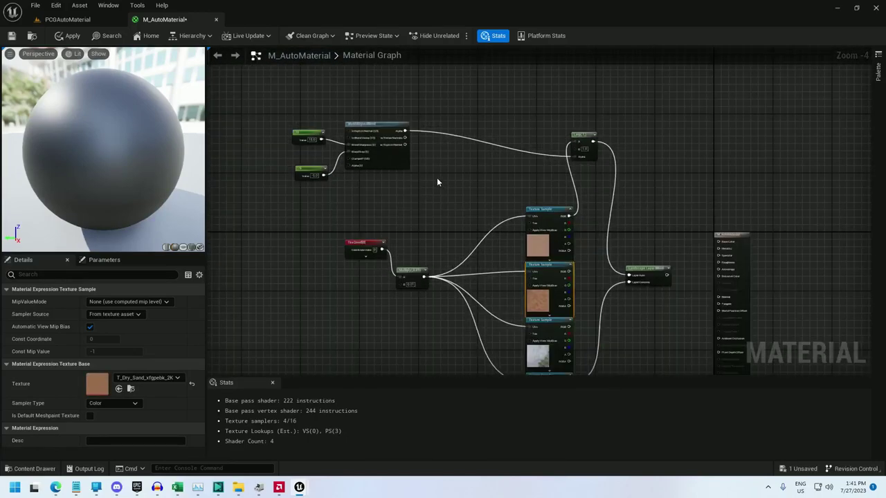
{"action": "right_click", "coordinate": [429, 194]}
{"action": "type", "text": "world posi"}
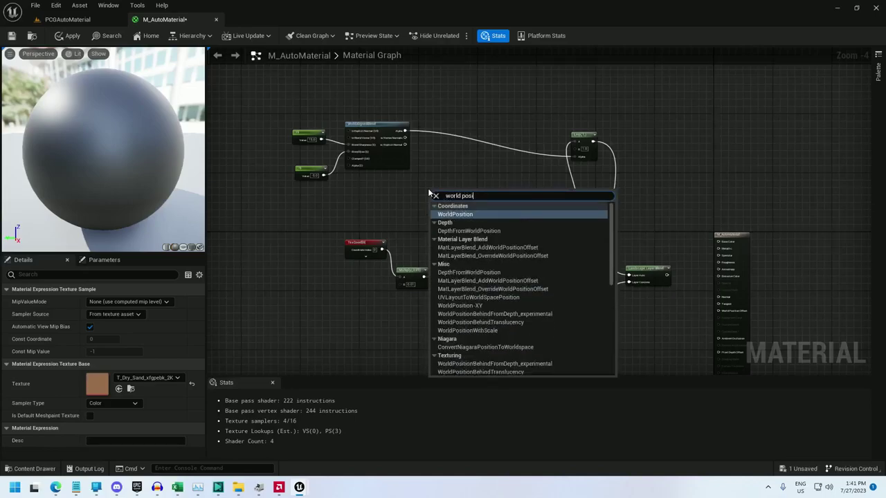
{"action": "key", "text": "Return"}
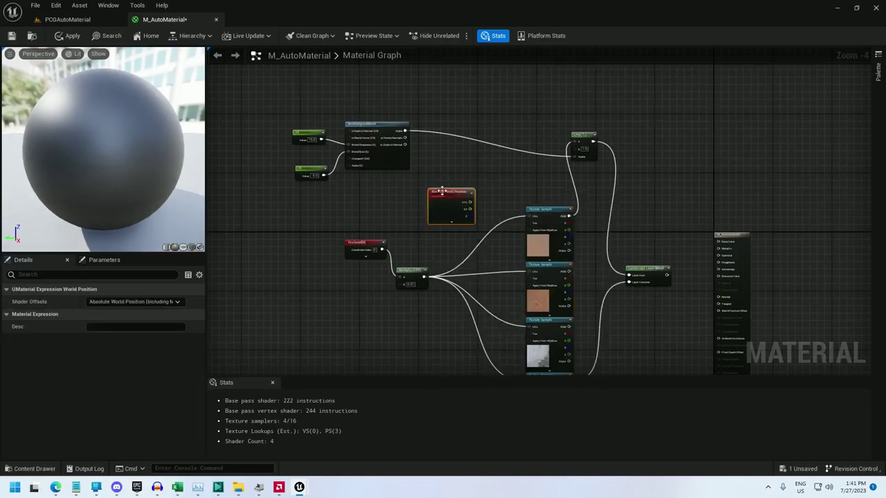
{"action": "left_click_drag", "start_coordinate": [442, 190], "coordinate": [336, 184]}
- Add a Subtract node fed by the Z output of Absolute World Position, and move the TexCoord node lower
{"action": "scroll", "coordinate": [351, 199], "scroll_direction": "up", "scroll_amount": 2}
{"action": "scroll", "coordinate": [436, 180], "scroll_direction": "up", "scroll_amount": 1}
{"action": "left_click_drag", "start_coordinate": [351, 223], "coordinate": [432, 200]}
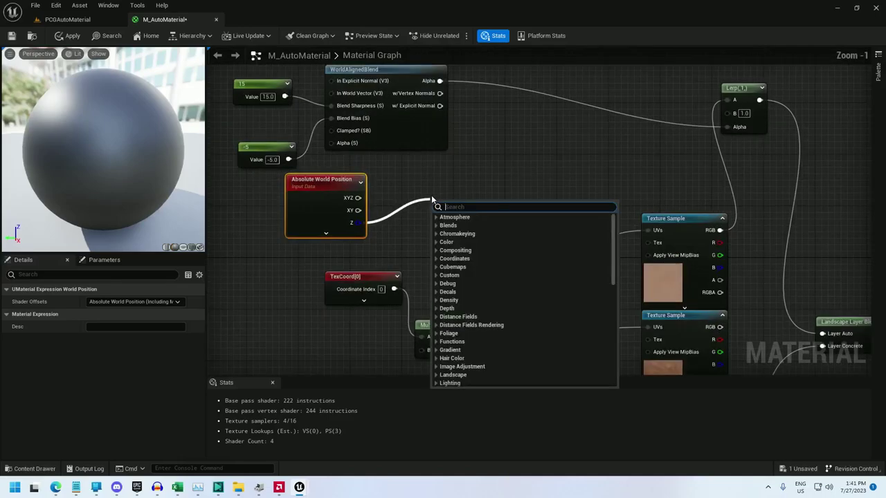
{"action": "type", "text": "-"}
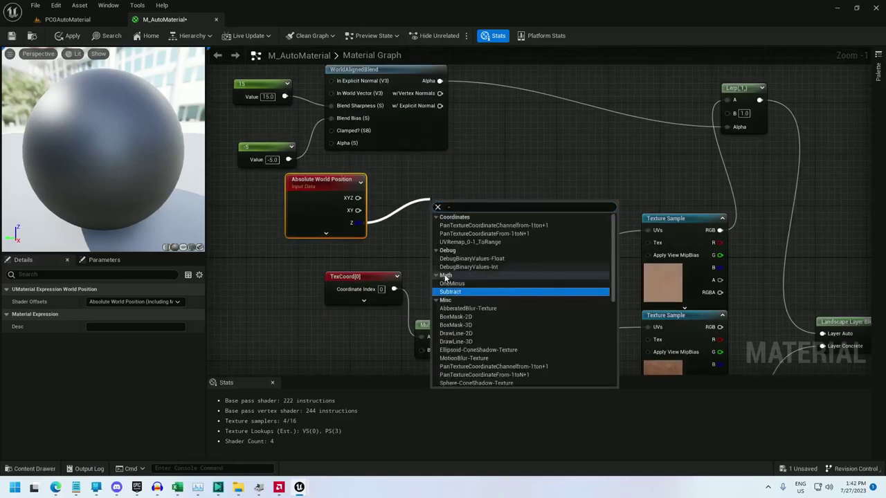
{"action": "key", "text": "Return"}
{"action": "left_click_drag", "start_coordinate": [360, 277], "coordinate": [360, 316]}
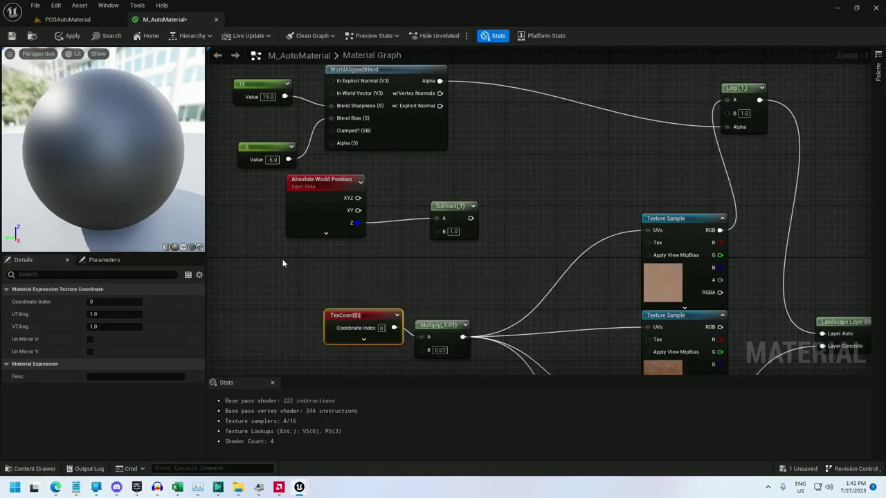
- Add a Constant node with value 3500 and connect it to the Subtract node's B input
{"action": "left_click", "coordinate": [296, 251]}
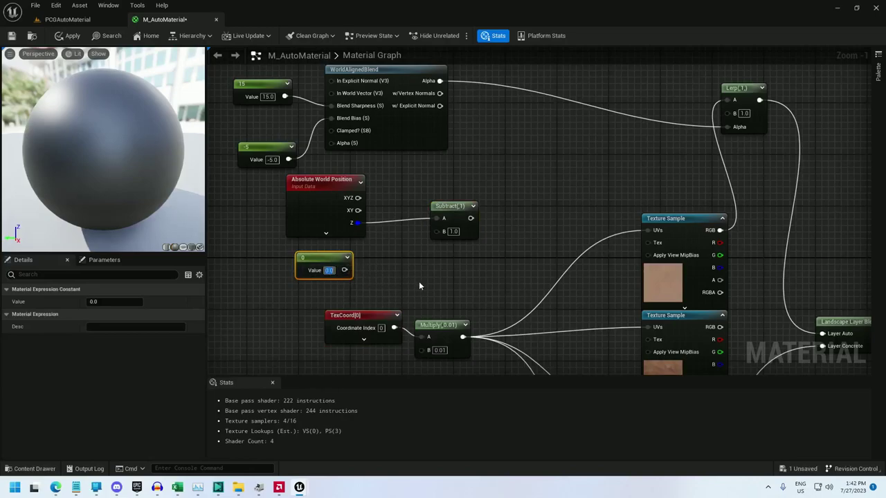
{"action": "type", "text": "3500"}
{"action": "key", "text": "Return"}
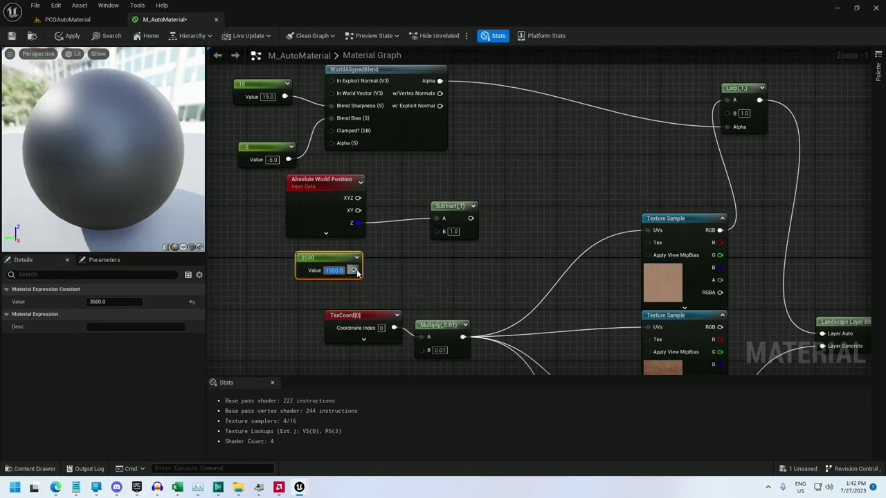
{"action": "left_click_drag", "start_coordinate": [354, 269], "coordinate": [436, 231]}
{"action": "right_click_drag", "start_coordinate": [449, 249], "coordinate": [436, 225]}
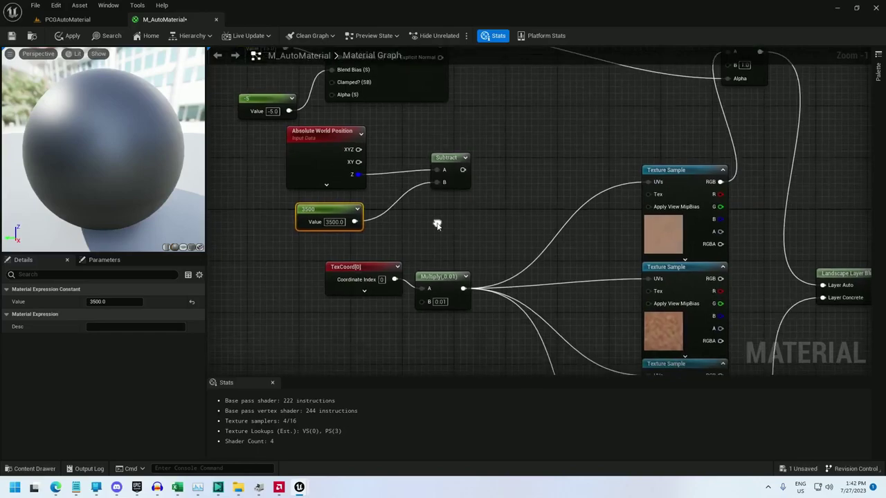
- Add a Clamp node after the Subtract output and move both nodes closer to Absolute World Position
{"action": "left_click_drag", "start_coordinate": [461, 169], "coordinate": [470, 170]}
{"action": "type", "text": "clamp"}
{"action": "key", "text": "Return"}
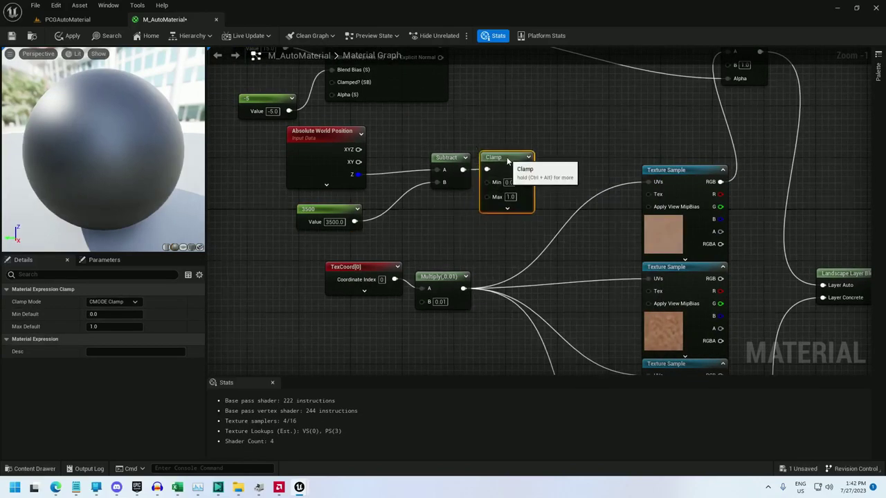
{"action": "left_click_drag", "start_coordinate": [446, 158], "coordinate": [400, 158]}
{"action": "left_click_drag", "start_coordinate": [476, 177], "coordinate": [465, 159]}
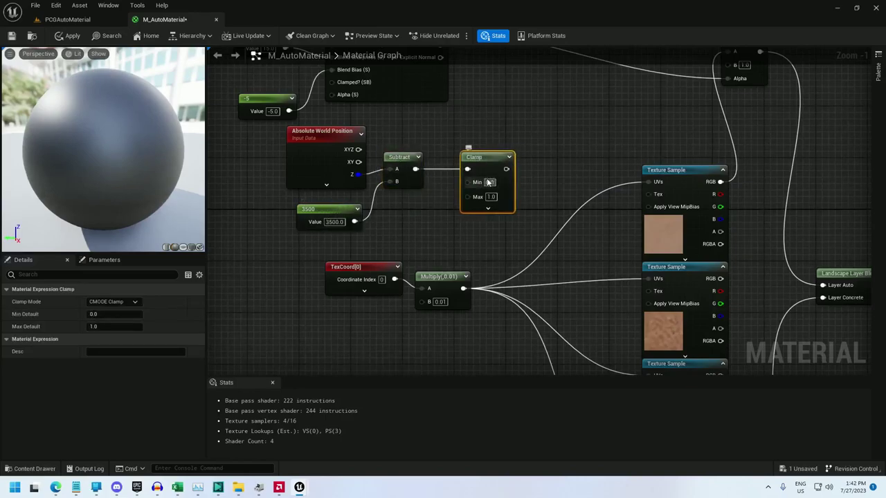
{"action": "left_click_drag", "start_coordinate": [487, 158], "coordinate": [468, 158]}
- Move the TexCoord and Multiply nodes lower, then add a Constant of 500 and connect it to the Clamp's Max
{"action": "left_click_drag", "start_coordinate": [354, 253], "coordinate": [453, 334]}
{"action": "left_click", "coordinate": [314, 261]}
{"action": "left_click", "coordinate": [309, 251]}
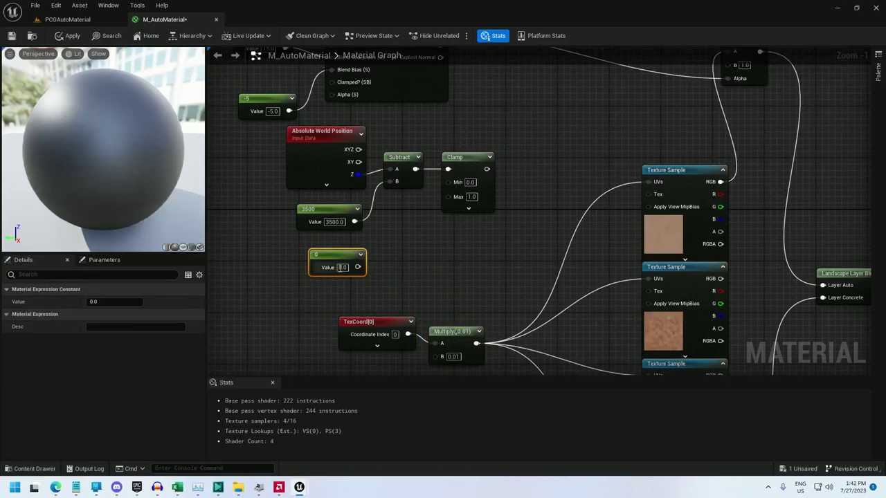
{"action": "type", "text": "500"}
{"action": "key", "text": "Return"}
{"action": "right_click_drag", "start_coordinate": [405, 237], "coordinate": [334, 258]}
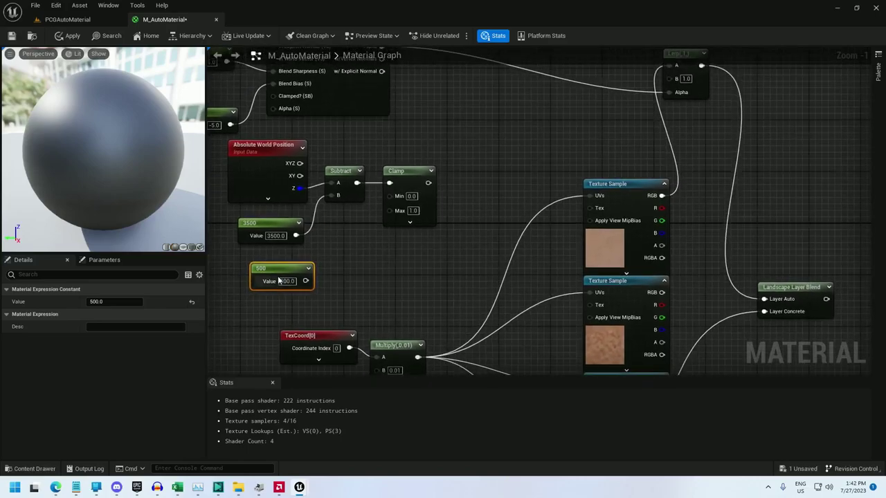
{"action": "left_click_drag", "start_coordinate": [388, 210], "coordinate": [307, 284]}
- Add a Divide node that divides the Clamp output by the 500 constant, and feed its result into a second Clamp node
{"action": "right_click_drag", "start_coordinate": [388, 245], "coordinate": [399, 241]}
{"action": "left_click_drag", "start_coordinate": [424, 197], "coordinate": [317, 277]}
{"action": "type", "text": "divide"}
{"action": "key", "text": "Return"}
{"action": "left_click_drag", "start_coordinate": [476, 186], "coordinate": [509, 181]}
{"action": "type", "text": "clamp"}
{"action": "key", "text": "Return"}
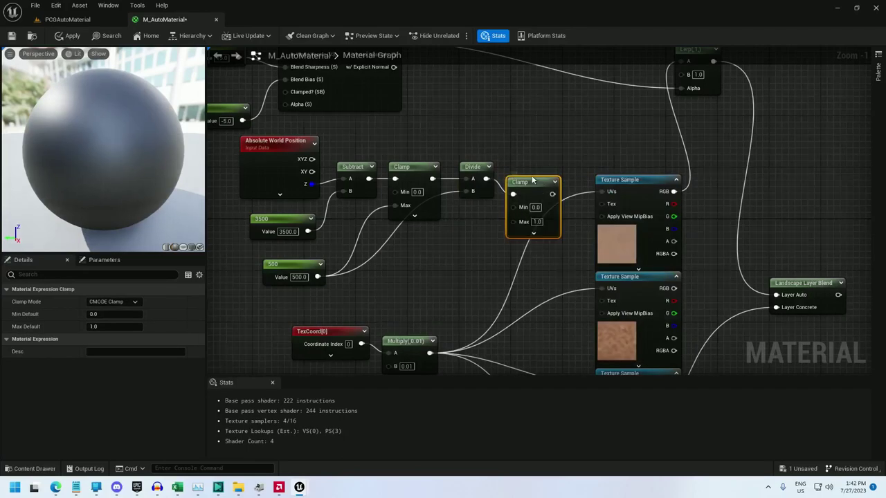
{"action": "left_click_drag", "start_coordinate": [529, 181], "coordinate": [528, 166]}
- Add a second Lerp node with its Alpha driven by the second Clamp's output
{"action": "right_click_drag", "start_coordinate": [537, 160], "coordinate": [358, 196]}
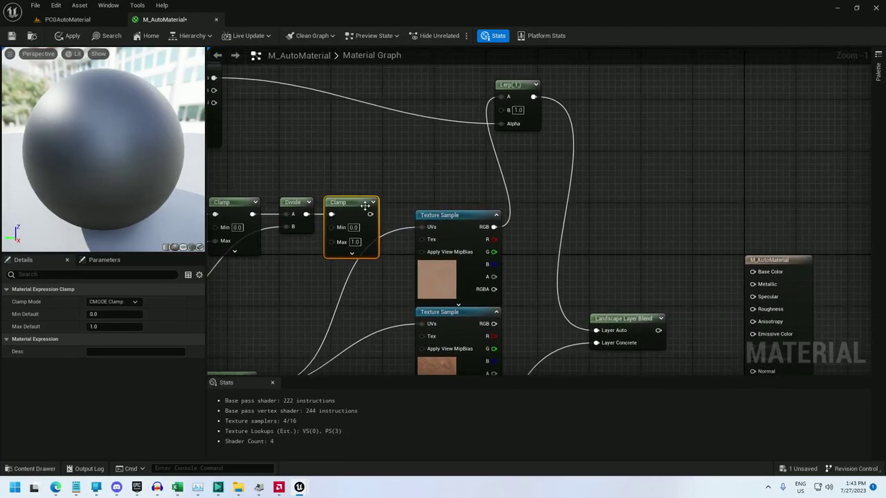
{"action": "left_click_drag", "start_coordinate": [370, 214], "coordinate": [415, 193]}
{"action": "type", "text": "lerp"}
{"action": "key", "text": "Return"}
- Connect the sand texture's RGB to the new Lerp's A input and the snow texture's RGB to its B input
{"action": "scroll", "coordinate": [367, 219], "scroll_direction": "down", "scroll_amount": 1}
{"action": "right_click_drag", "start_coordinate": [367, 220], "coordinate": [478, 175]}
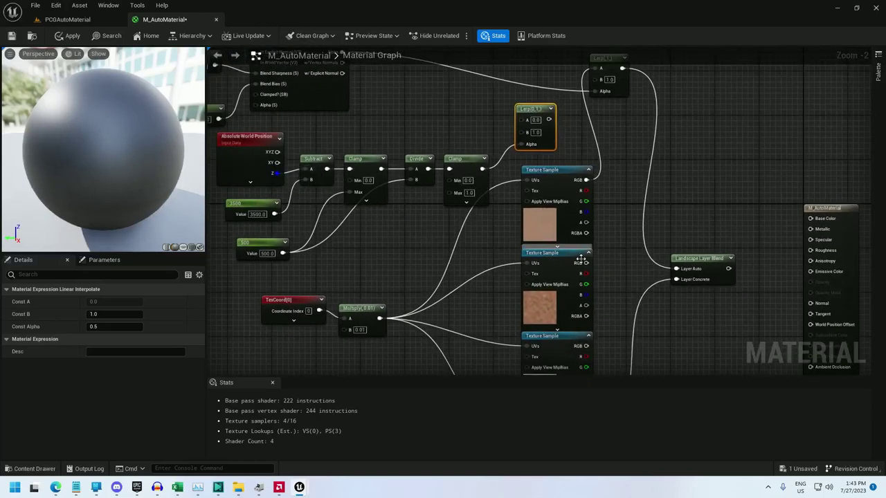
{"action": "left_click_drag", "start_coordinate": [586, 264], "coordinate": [527, 119]}
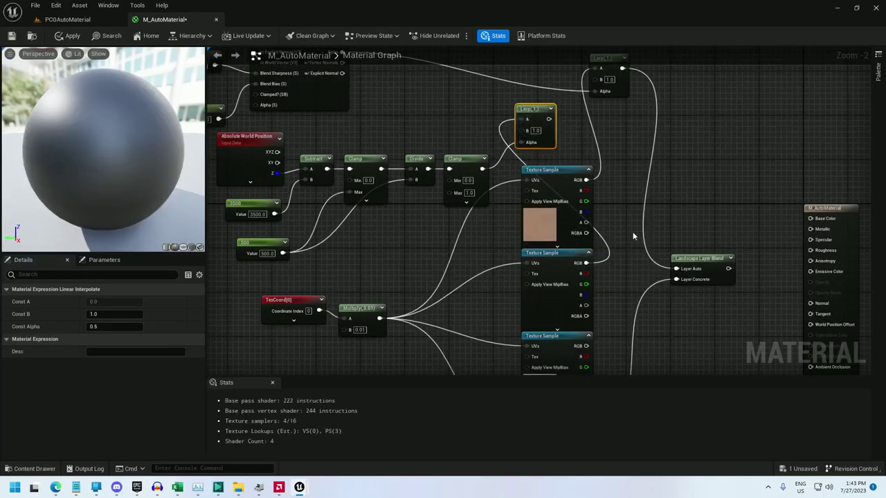
{"action": "right_click_drag", "start_coordinate": [633, 238], "coordinate": [630, 213]}
{"action": "left_click_drag", "start_coordinate": [582, 322], "coordinate": [524, 108]}
- Connect the height-based Lerp to the first Lerp's B input, and the Landscape Layer Blend output to the material's Base Color
{"action": "right_click_drag", "start_coordinate": [557, 98], "coordinate": [449, 193]}
{"action": "left_click_drag", "start_coordinate": [437, 193], "coordinate": [485, 150]}
{"action": "left_click_drag", "start_coordinate": [615, 342], "coordinate": [699, 289]}
- Apply the changes and save M_AutoMaterial
{"action": "scroll", "coordinate": [541, 173], "scroll_direction": "down", "scroll_amount": 1}
{"action": "right_click_drag", "start_coordinate": [541, 173], "coordinate": [562, 221]}
{"action": "left_click", "coordinate": [68, 35]}
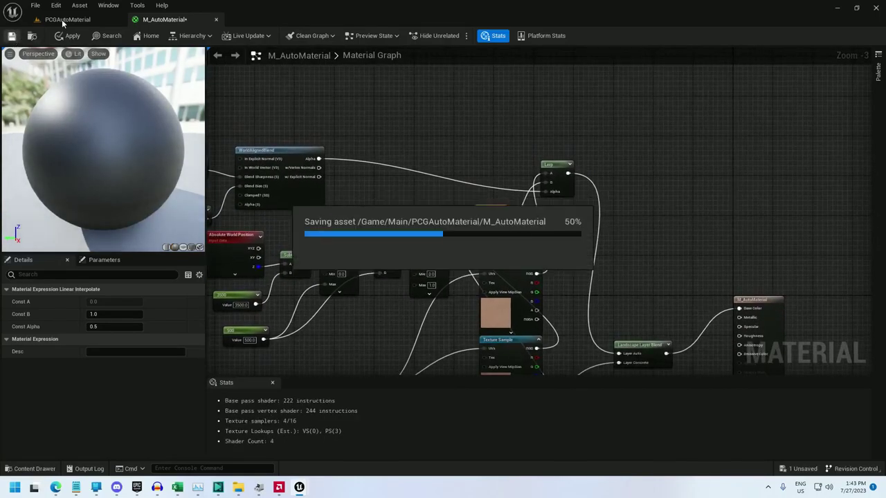
- Assign M_AutoMaterial as the Landscape Material of the Landscape actor and all its LandscapeStreamingProxy actors in the PCGAutoMaterial level
{"action": "left_click", "coordinate": [62, 20]}
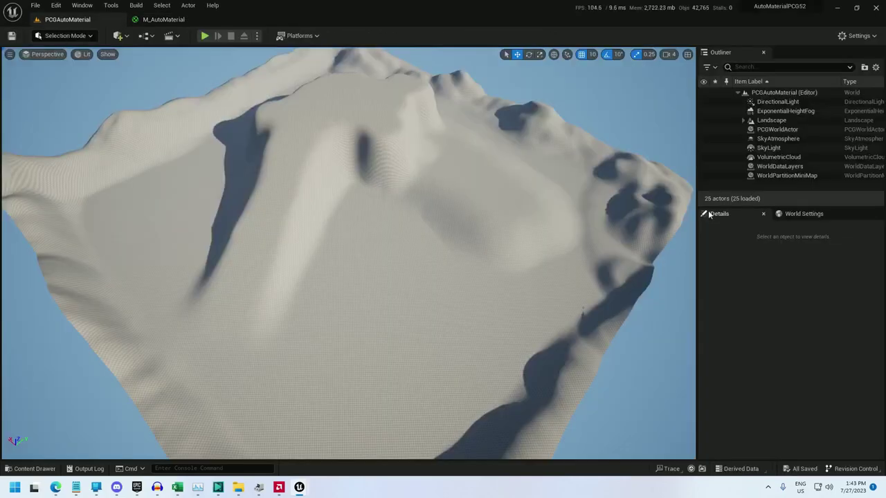
{"action": "left_click", "coordinate": [743, 120]}
{"action": "left_click", "coordinate": [768, 120]}
{"action": "scroll", "coordinate": [780, 137], "scroll_direction": "down", "scroll_amount": 2}
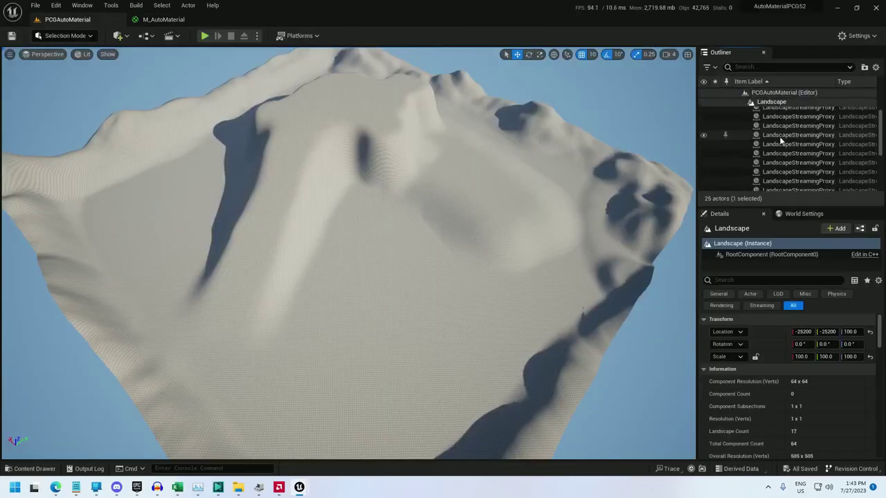
{"action": "left_click", "coordinate": [796, 153], "text": "shift"}
{"action": "scroll", "coordinate": [823, 353], "scroll_direction": "down", "scroll_amount": 5}
{"action": "left_click", "coordinate": [829, 348]}
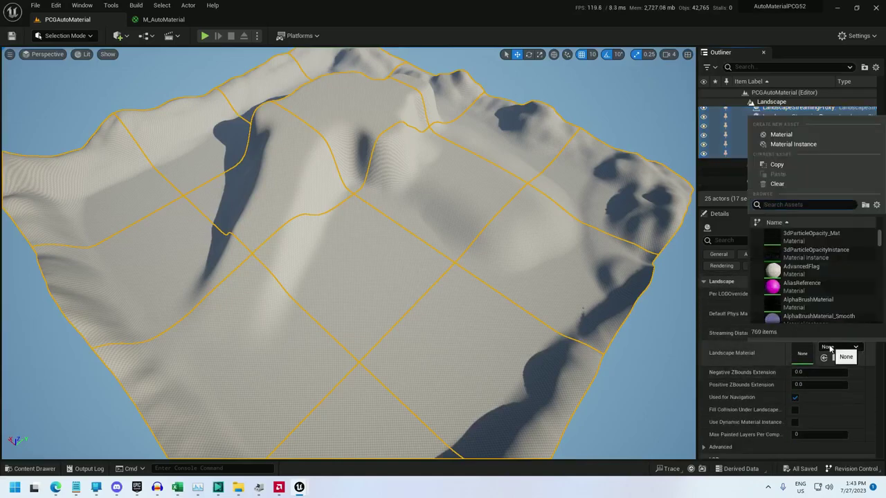
{"action": "type", "text": "m_auto"}
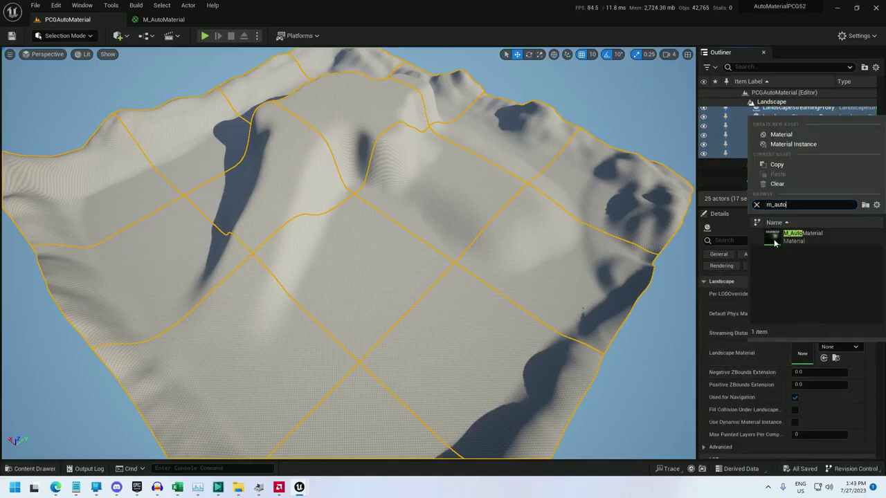
{"action": "left_click", "coordinate": [806, 236]}
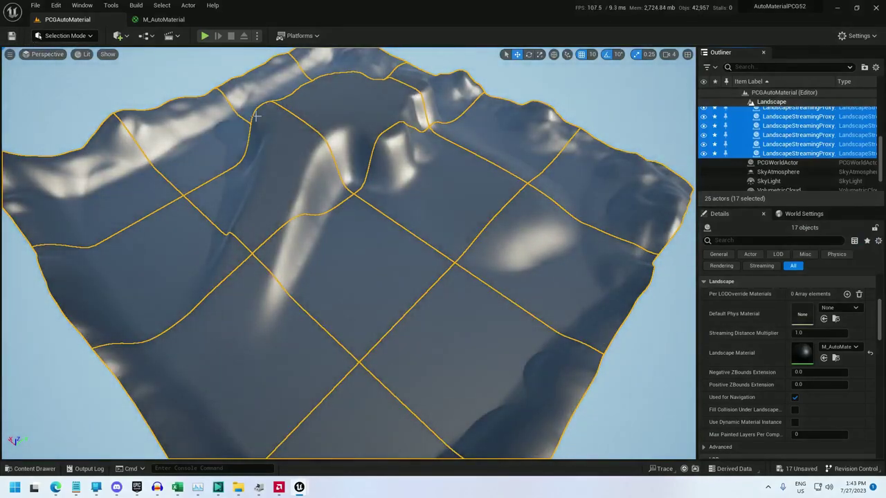
- Switch to landscape painting and create a layer info named Auto_LayerInfo_2 for the Auto layer in PCGAutoMaterial_sharedassets
{"action": "mouse_move", "coordinate": [262, 118]}
{"action": "right_mouse_down"}
{"action": "mouse_move", "coordinate": [256, 97]}
{"action": "mouse_move", "coordinate": [260, 119]}
{"action": "right_mouse_up"}
{"action": "key", "text": "shift+2"}
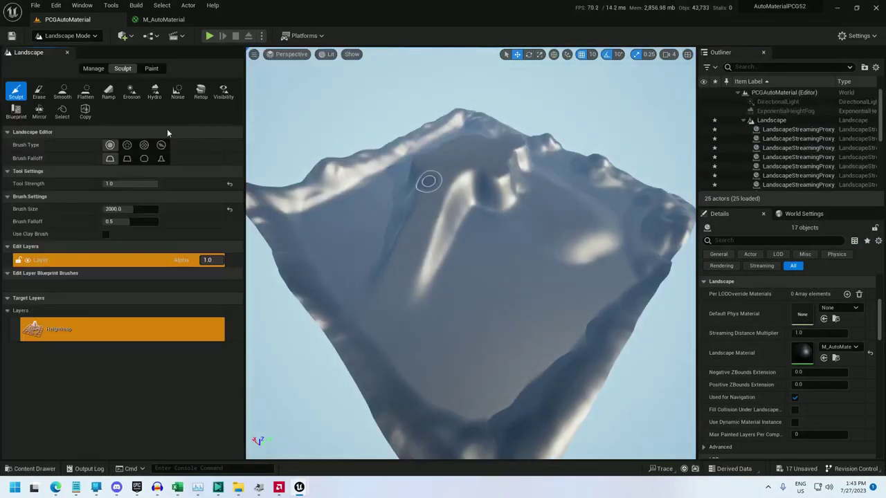
{"action": "left_click", "coordinate": [146, 68]}
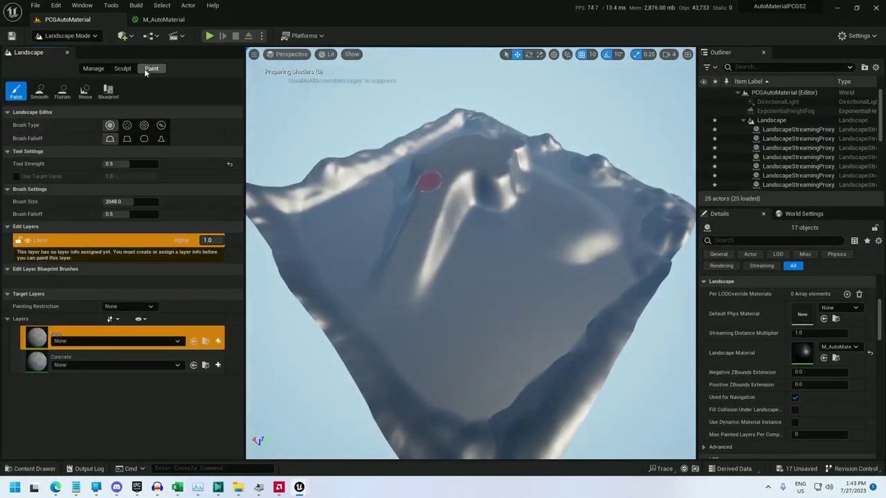
{"action": "left_click", "coordinate": [78, 348]}
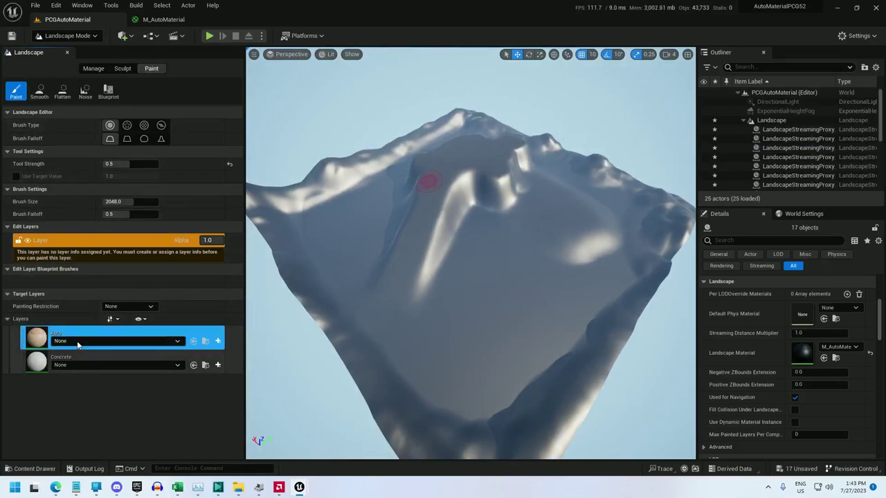
{"action": "left_click", "coordinate": [219, 342]}
{"action": "left_click", "coordinate": [261, 352]}
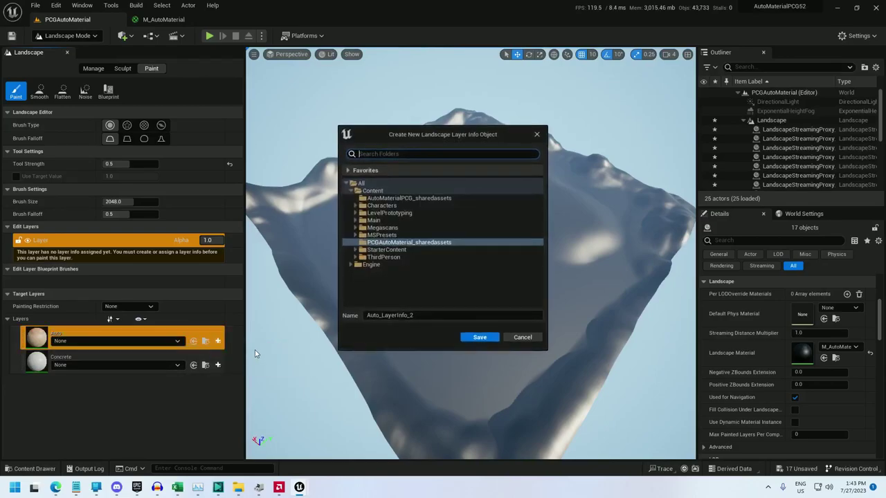
{"action": "left_click", "coordinate": [479, 338]}
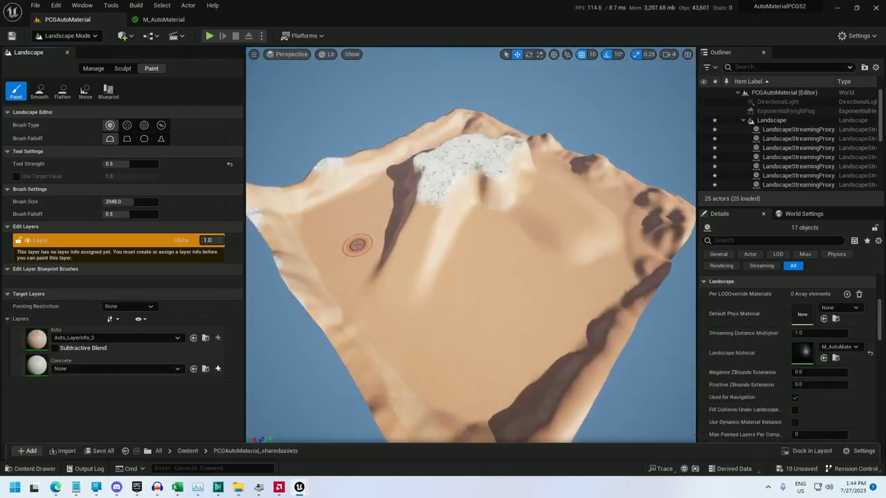
- Create a weight-blended layer info for the Concrete layer and save it under the suggested name
{"action": "left_click", "coordinate": [218, 371]}
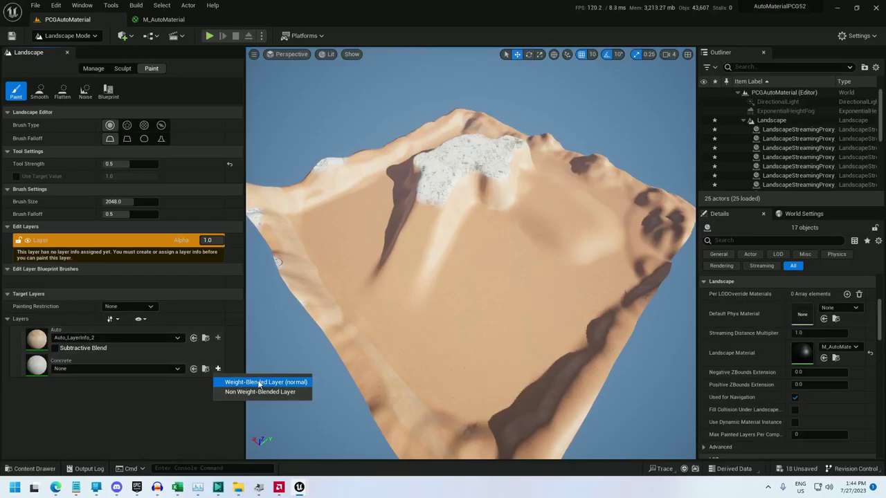
{"action": "left_click", "coordinate": [257, 382]}
{"action": "left_click", "coordinate": [479, 338]}
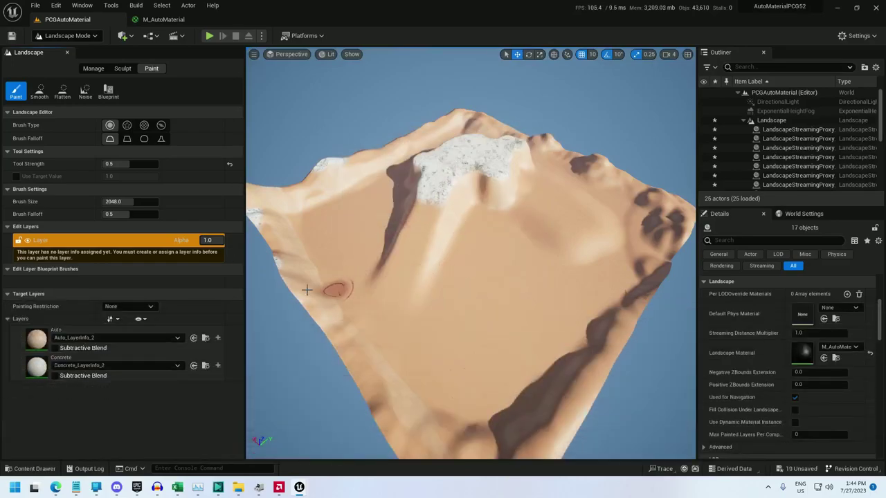
- Paint a winding Concrete path from the snowy peak down across the sand and up to the far ridge
{"action": "mouse_move", "coordinate": [419, 285]}
{"action": "right_mouse_down"}
{"action": "mouse_move", "coordinate": [442, 284]}
{"action": "mouse_move", "coordinate": [456, 266]}
{"action": "mouse_move", "coordinate": [447, 280]}
{"action": "right_mouse_up"}
{"action": "mouse_move", "coordinate": [483, 327]}
{"action": "right_mouse_down"}
{"action": "mouse_move", "coordinate": [478, 346]}
{"action": "mouse_move", "coordinate": [453, 356]}
{"action": "right_mouse_up"}
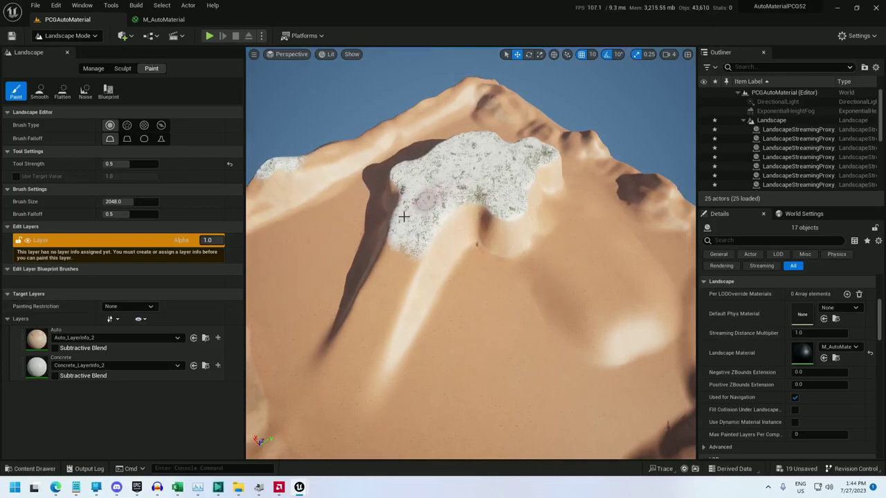
{"action": "left_click", "coordinate": [142, 375]}
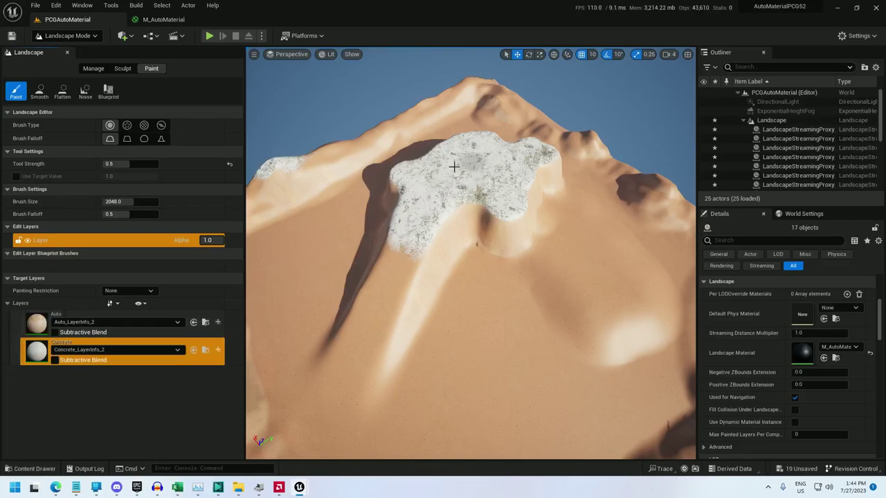
{"action": "left_click_drag", "start_coordinate": [486, 163], "coordinate": [472, 161]}
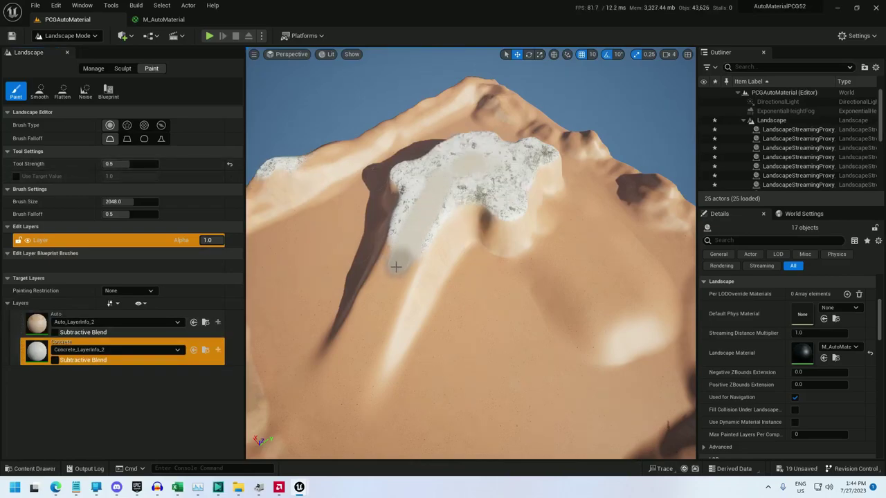
{"action": "mouse_move", "coordinate": [395, 270]}
{"action": "left_mouse_down"}
{"action": "mouse_move", "coordinate": [349, 386]}
{"action": "mouse_move", "coordinate": [379, 423]}
{"action": "mouse_move", "coordinate": [457, 393]}
{"action": "mouse_move", "coordinate": [622, 148]}
{"action": "left_mouse_up"}
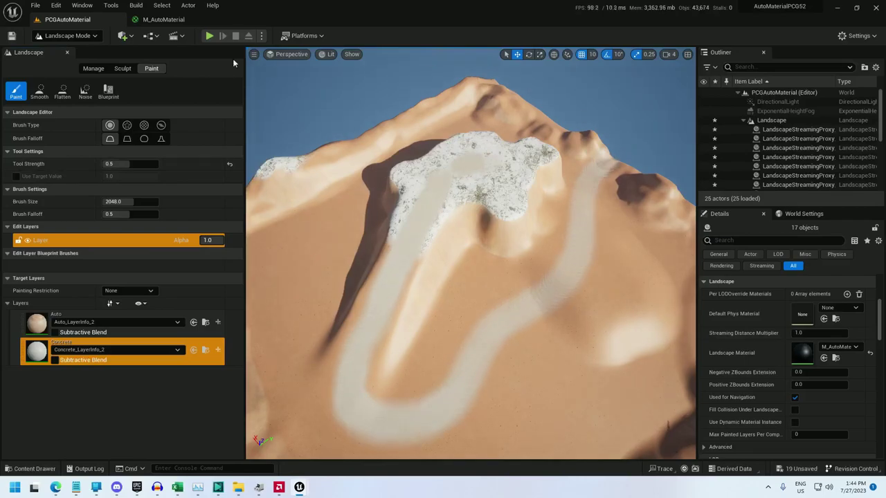
- Add two Constant nodes to M_AutoMaterial, connecting one with value 0 to Metallic and one with value 1 to Roughness
{"action": "left_click", "coordinate": [164, 20]}
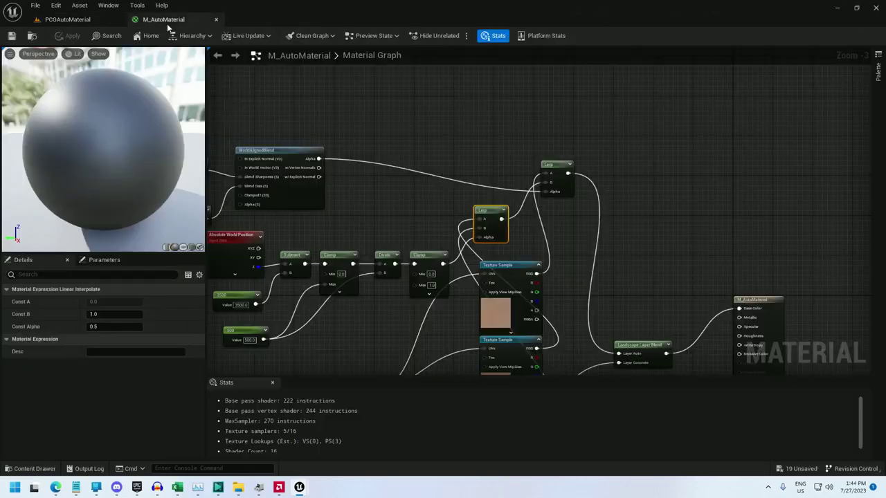
{"action": "right_click_drag", "start_coordinate": [621, 272], "coordinate": [526, 190]}
{"action": "right_click_drag", "start_coordinate": [567, 213], "coordinate": [451, 172]}
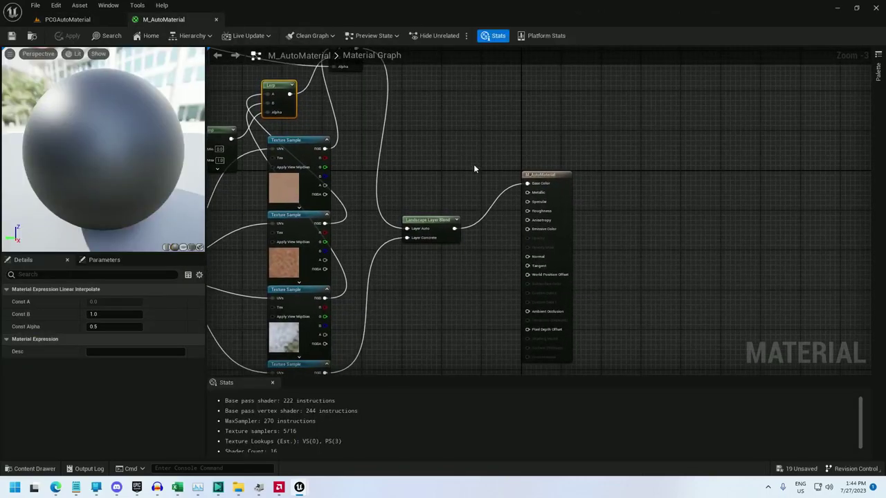
{"action": "left_click", "coordinate": [456, 263]}
{"action": "key", "text": "1"}
{"action": "left_click", "coordinate": [465, 255]}
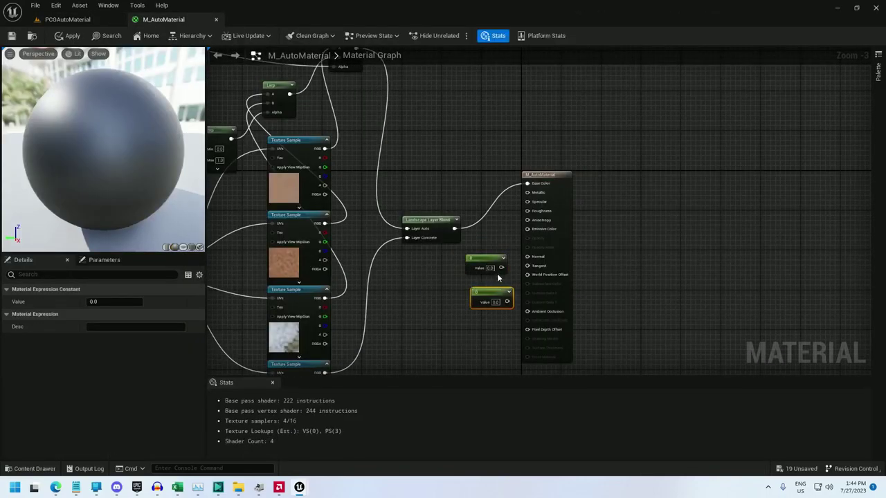
{"action": "left_click_drag", "start_coordinate": [501, 267], "coordinate": [527, 192]}
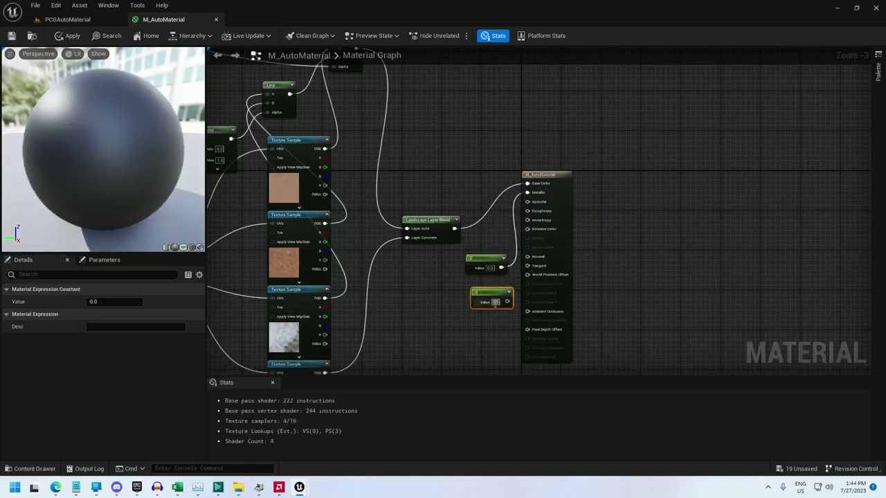
{"action": "left_click", "coordinate": [494, 304]}
{"action": "left_click_drag", "start_coordinate": [506, 301], "coordinate": [526, 210]}
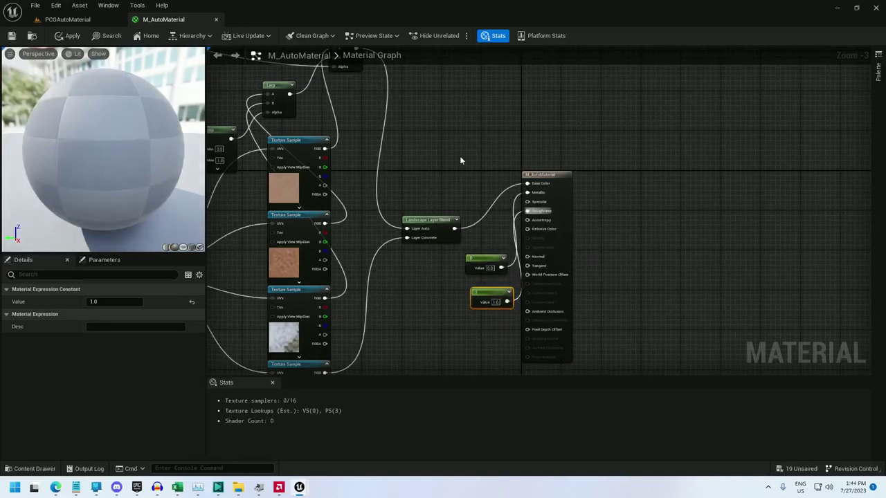
- Replace the T_Rock_Sandstone_D texture with the first T_Canyon_Sandstone_Rock texture, save the material and check it on the landscape in the level
{"action": "left_click", "coordinate": [285, 185]}
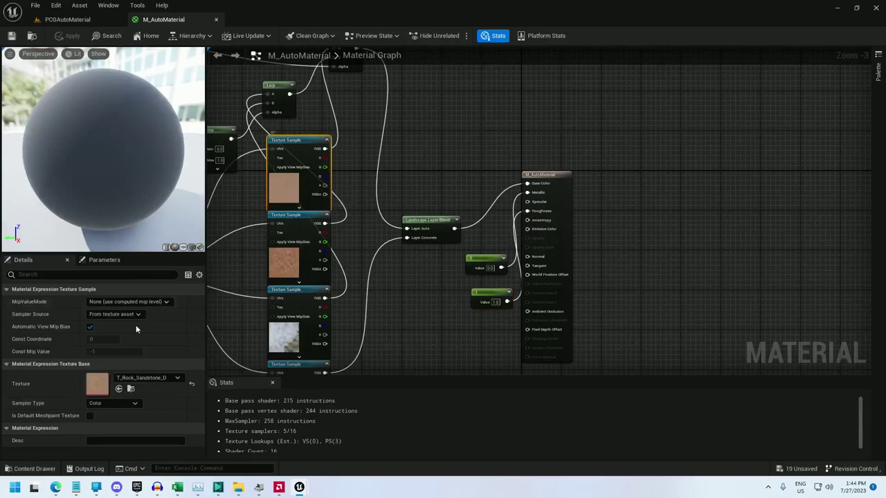
{"action": "left_click", "coordinate": [145, 378]}
{"action": "type", "text": "sandst"}
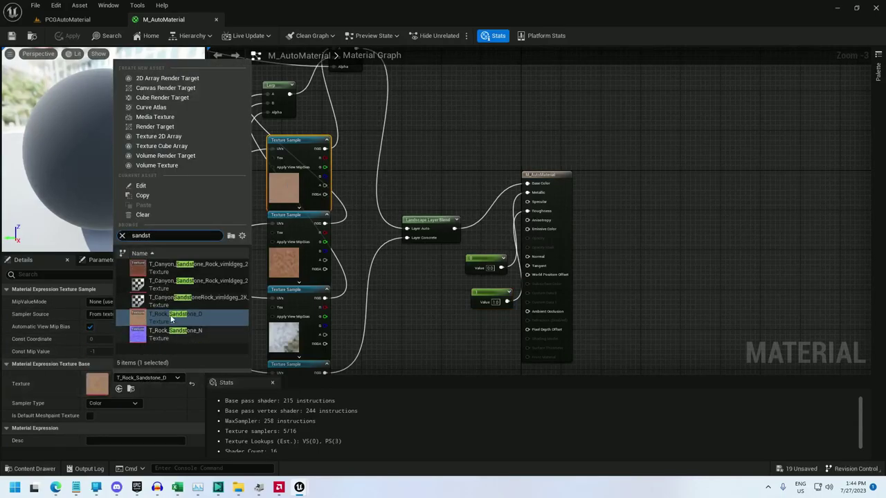
{"action": "left_click", "coordinate": [172, 267]}
{"action": "left_click", "coordinate": [173, 266]}
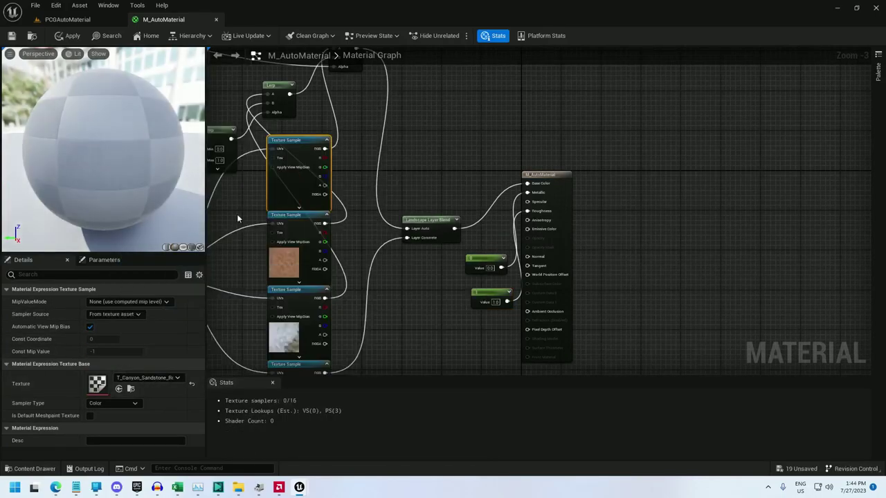
{"action": "left_click", "coordinate": [11, 37]}
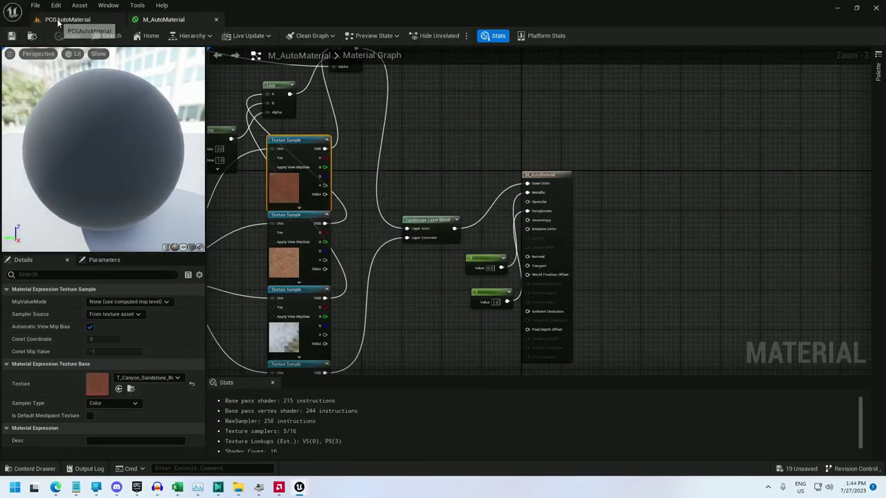
{"action": "left_click", "coordinate": [63, 19]}
{"action": "mouse_move", "coordinate": [415, 228]}
{"action": "right_mouse_down"}
{"action": "mouse_move", "coordinate": [408, 232]}
{"action": "mouse_move", "coordinate": [429, 259]}
{"action": "mouse_move", "coordinate": [411, 266]}
{"action": "mouse_move", "coordinate": [412, 245]}
{"action": "mouse_move", "coordinate": [457, 260]}
{"action": "mouse_move", "coordinate": [477, 252]}
{"action": "mouse_move", "coordinate": [346, 263]}
{"action": "right_mouse_up"}
{"action": "key", "text": "s"}
{"action": "key", "text": "w"}
{"action": "right_click_drag", "start_coordinate": [484, 308], "coordinate": [498, 258]}
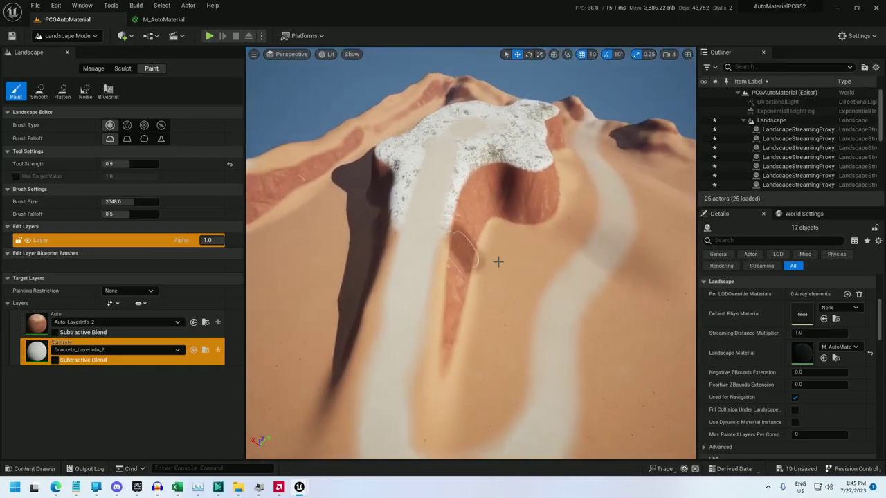
- Add a LandscapePhysicalMaterialOutput node to the M_AutoMaterial graph, in the empty area above the main material node
{"action": "left_click", "coordinate": [150, 21]}
{"action": "right_click_drag", "start_coordinate": [413, 109], "coordinate": [385, 206]}
{"action": "right_click", "coordinate": [492, 115]}
{"action": "type", "text": "physicla"}
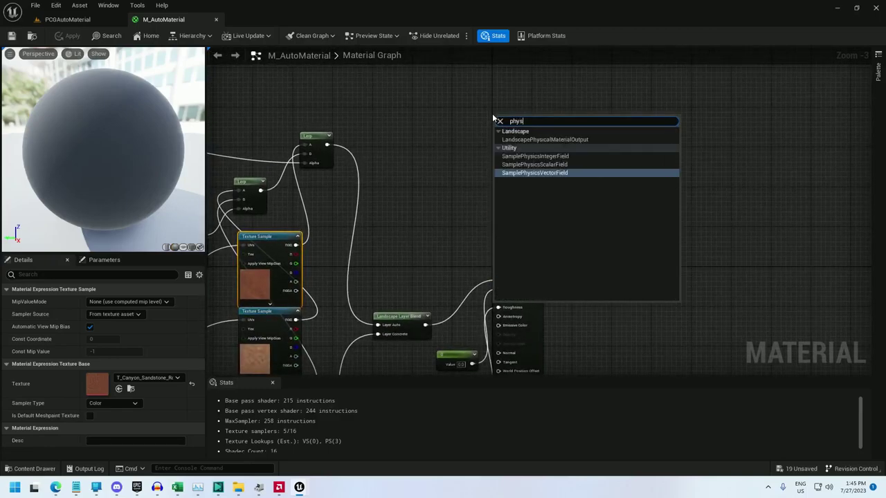
{"action": "key", "text": "BackSpace"}
{"action": "key", "text": "BackSpace"}
{"action": "left_click", "coordinate": [534, 140]}
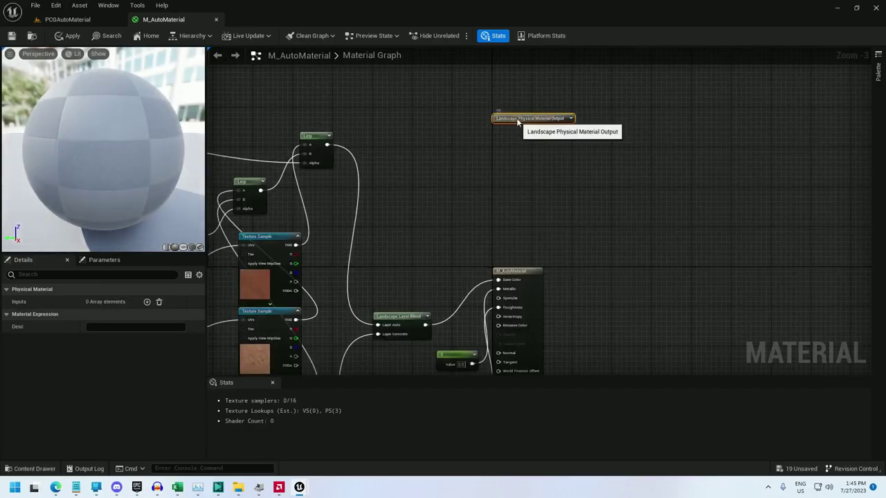
- Add four input elements to the Landscape Physical Material Output node
{"action": "left_click", "coordinate": [146, 302]}
{"action": "left_click", "coordinate": [146, 302]}
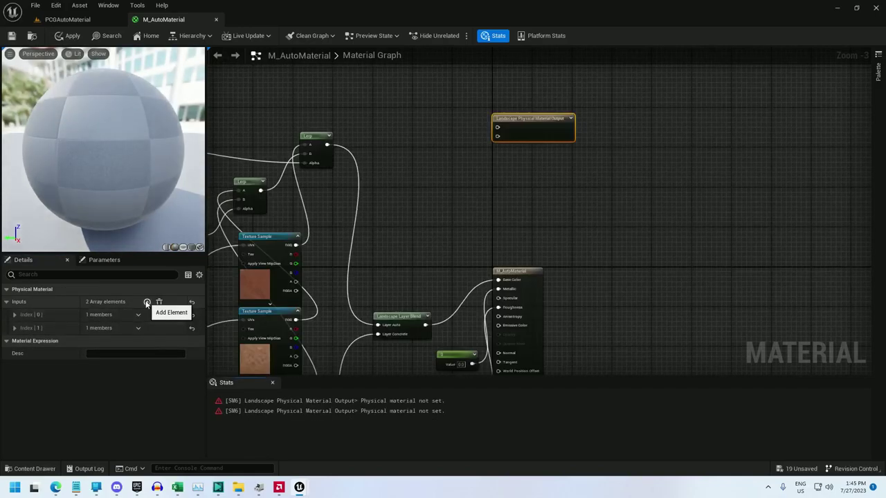
{"action": "left_click", "coordinate": [146, 302]}
{"action": "left_click", "coordinate": [146, 302]}
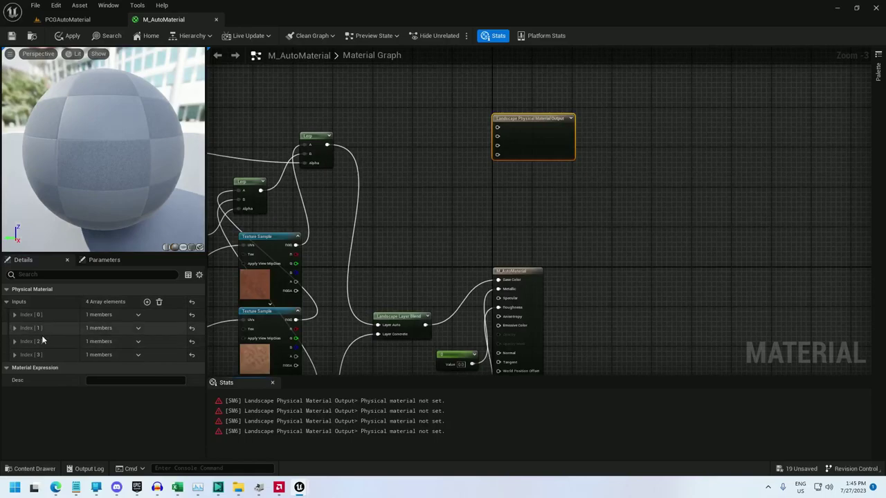
{"action": "left_click", "coordinate": [15, 314]}
{"action": "left_click", "coordinate": [139, 329]}
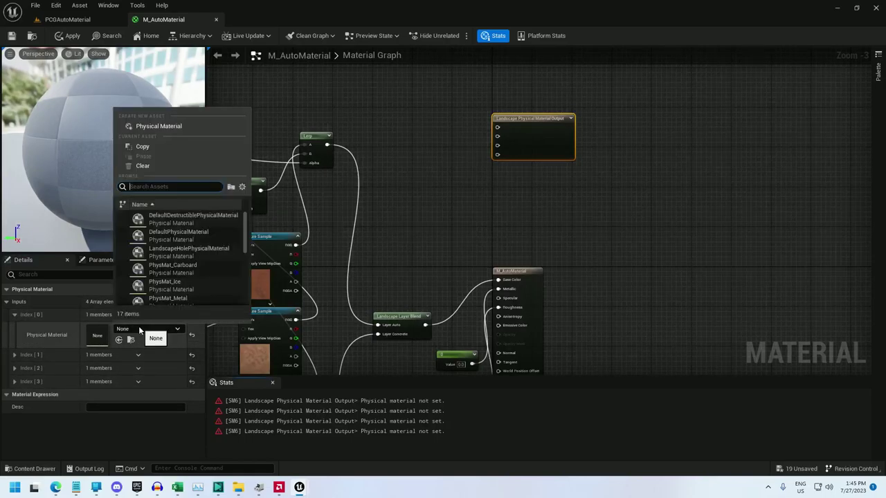
{"action": "left_click", "coordinate": [139, 330]}
{"action": "right_click_drag", "start_coordinate": [405, 224], "coordinate": [414, 218]}
- In the project's Physics settings, name physical surfaces SurfaceType1 Sandstone and SurfaceType2 Sand
{"action": "left_click", "coordinate": [56, 6]}
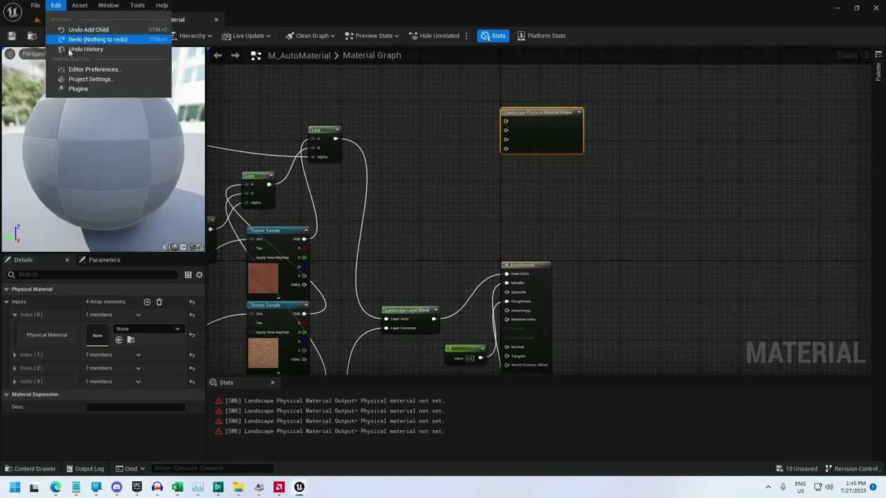
{"action": "left_click", "coordinate": [88, 79]}
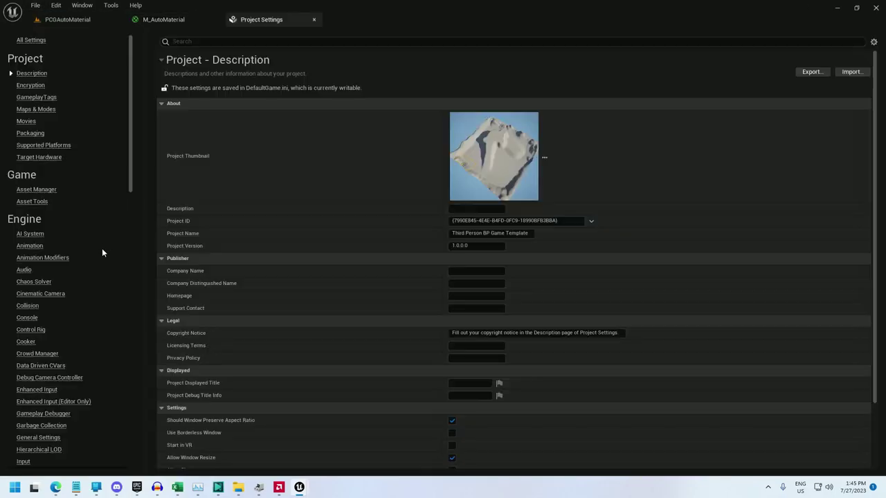
{"action": "scroll", "coordinate": [73, 316], "scroll_direction": "down", "scroll_amount": 8}
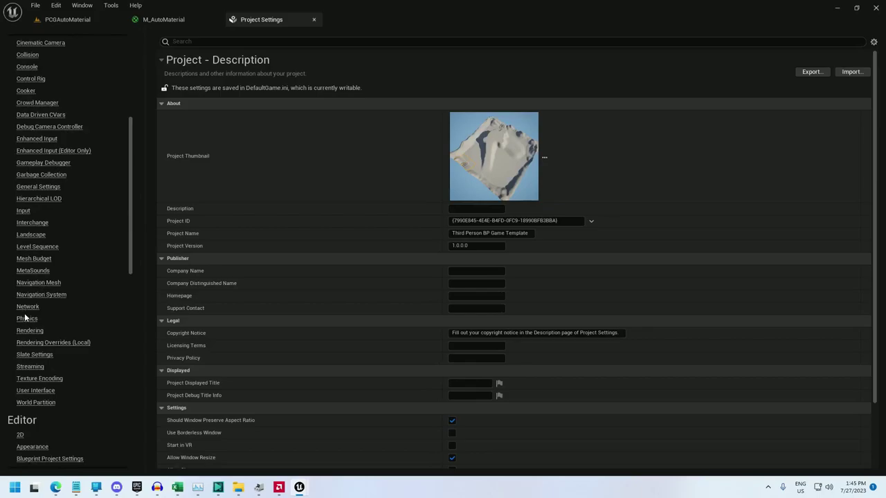
{"action": "left_click", "coordinate": [27, 319]}
{"action": "scroll", "coordinate": [417, 281], "scroll_direction": "down", "scroll_amount": 10}
{"action": "scroll", "coordinate": [417, 280], "scroll_direction": "down", "scroll_amount": 10}
{"action": "left_click", "coordinate": [505, 220]}
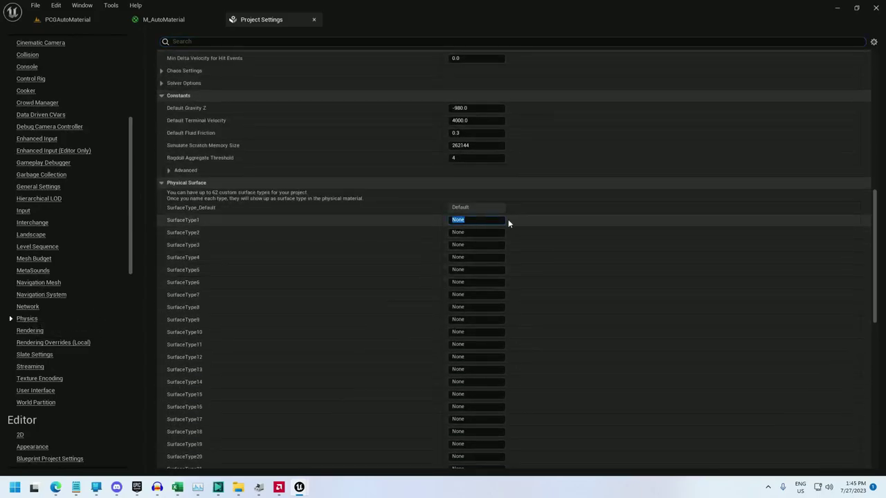
{"action": "type", "text": "Sandstone"}
{"action": "left_click", "coordinate": [464, 232]}
{"action": "type", "text": "Sand"}
- Name SurfaceType3 Snow and SurfaceType4 Concrete, and close the project settings
{"action": "left_click", "coordinate": [467, 244]}
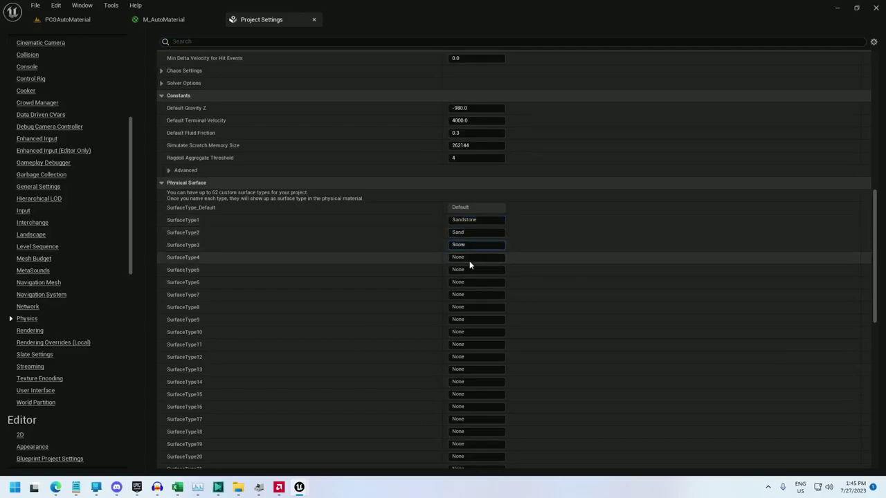
{"action": "left_click", "coordinate": [476, 256]}
{"action": "type", "text": "Concrete"}
{"action": "right_click_drag", "start_coordinate": [387, 277], "coordinate": [385, 260]}
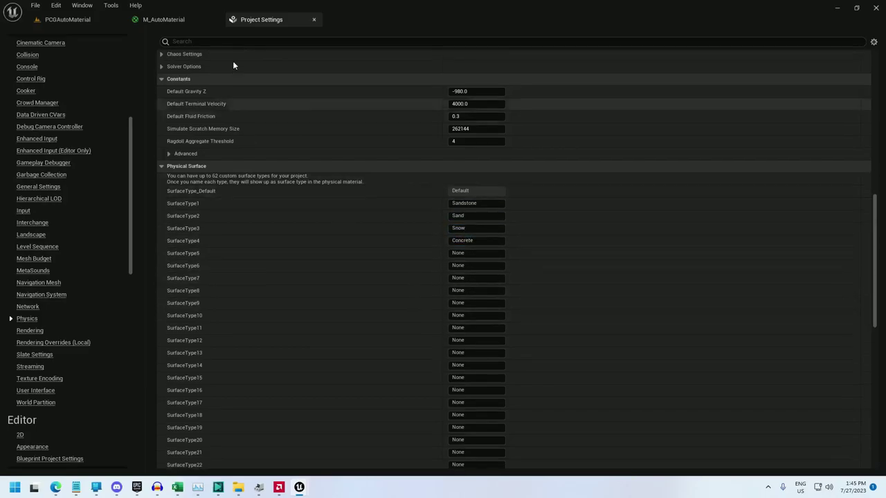
{"action": "left_click", "coordinate": [314, 20]}
- Create a Physical Material asset named PM_Sandstone in the Main/PCGAutoMaterial folder
{"action": "key", "text": "ctrl+space"}
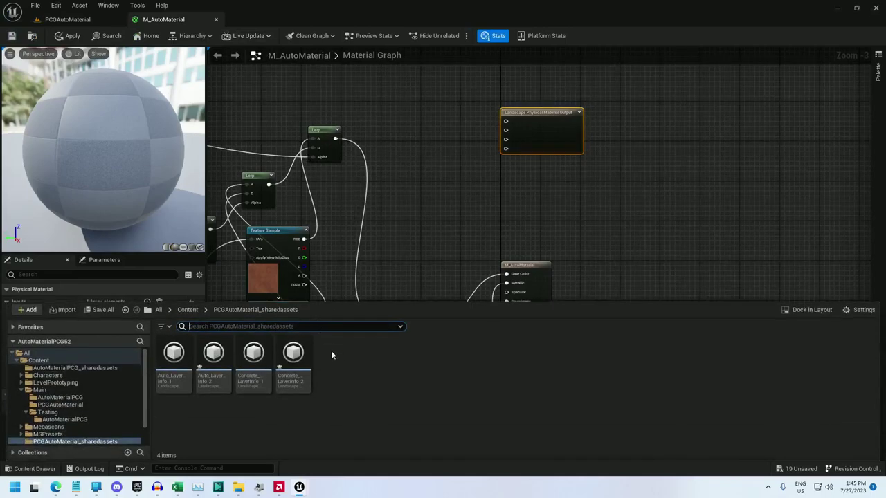
{"action": "scroll", "coordinate": [55, 396], "scroll_direction": "down", "scroll_amount": 1}
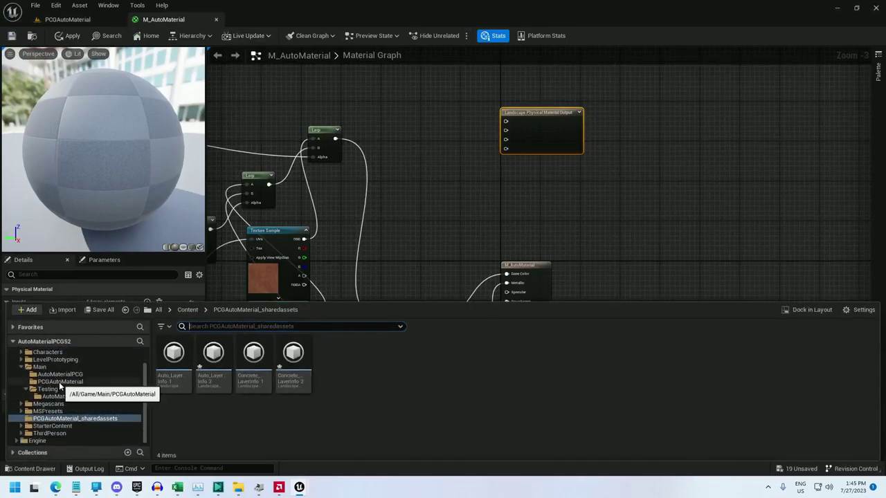
{"action": "left_click", "coordinate": [59, 382]}
{"action": "left_click", "coordinate": [25, 390]}
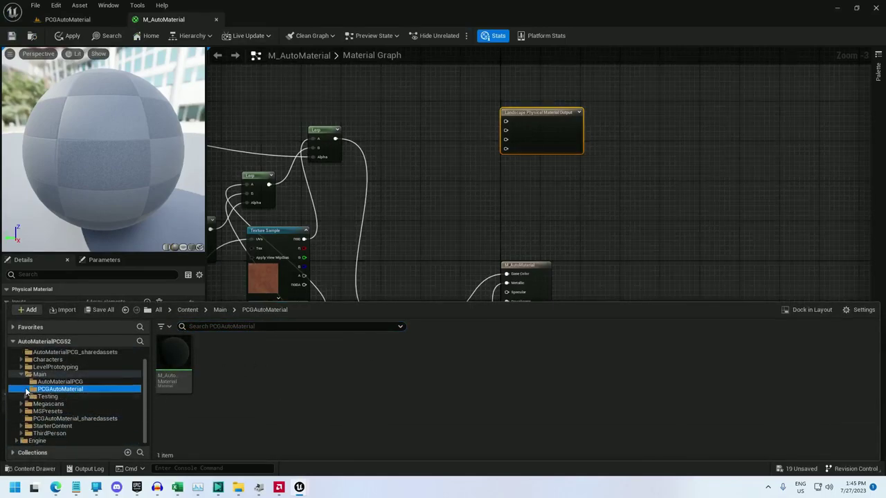
{"action": "right_click", "coordinate": [224, 359]}
{"action": "mouse_move", "coordinate": [253, 321]}
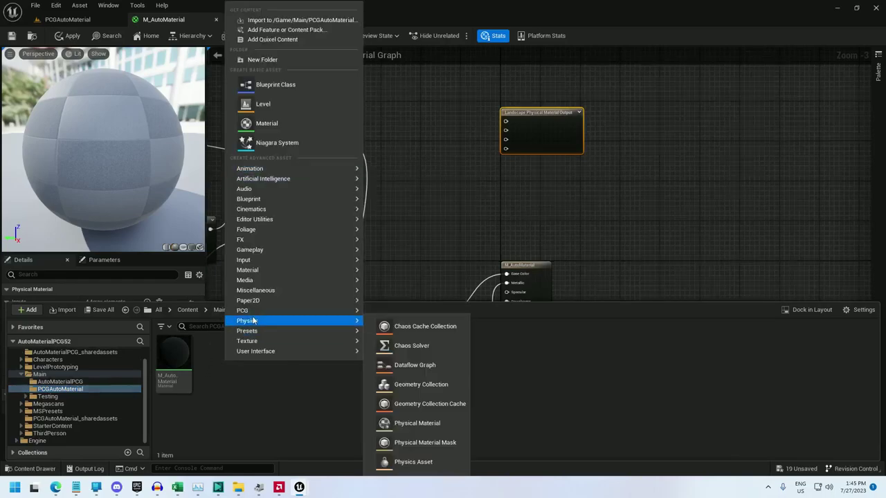
{"action": "left_click", "coordinate": [398, 423]}
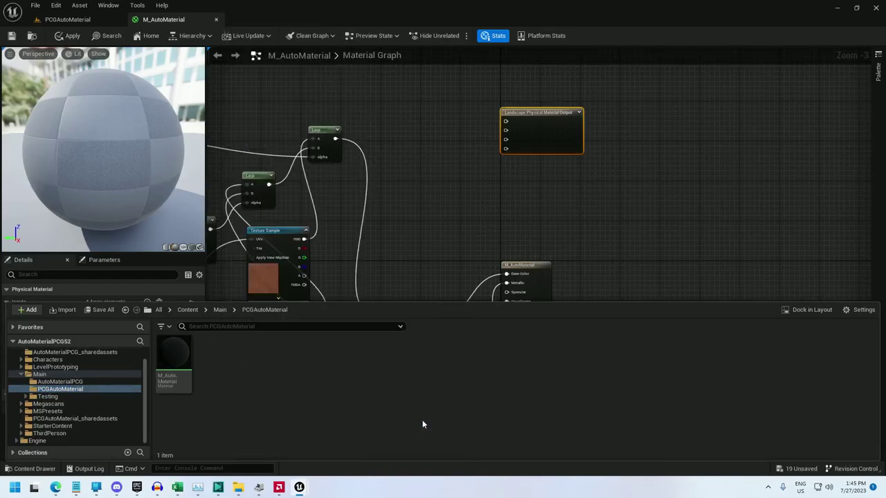
{"action": "left_click", "coordinate": [339, 174]}
{"action": "left_click", "coordinate": [530, 219]}
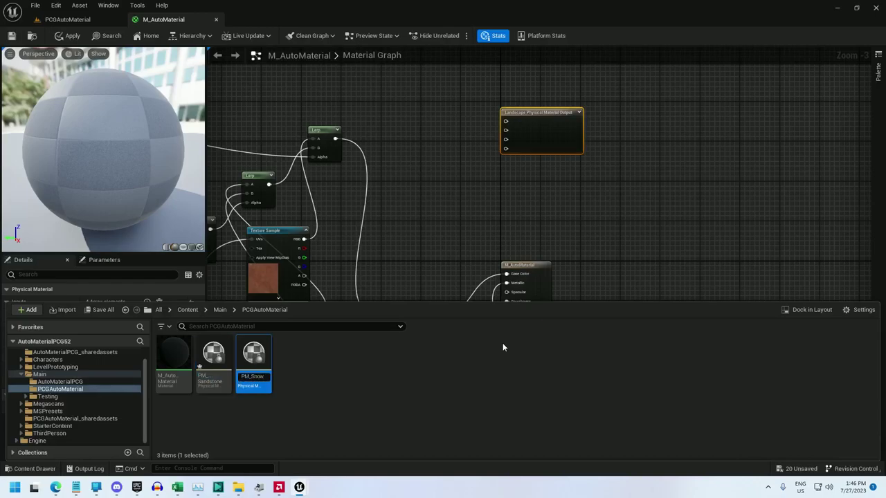
- Duplicate the physical material into copies named PM_Snow, PM_Sand and PM_Concrete
{"action": "key", "text": "ctrl+d"}
{"action": "type", "text": "PM_Sand1"}
{"action": "key", "text": "Return"}
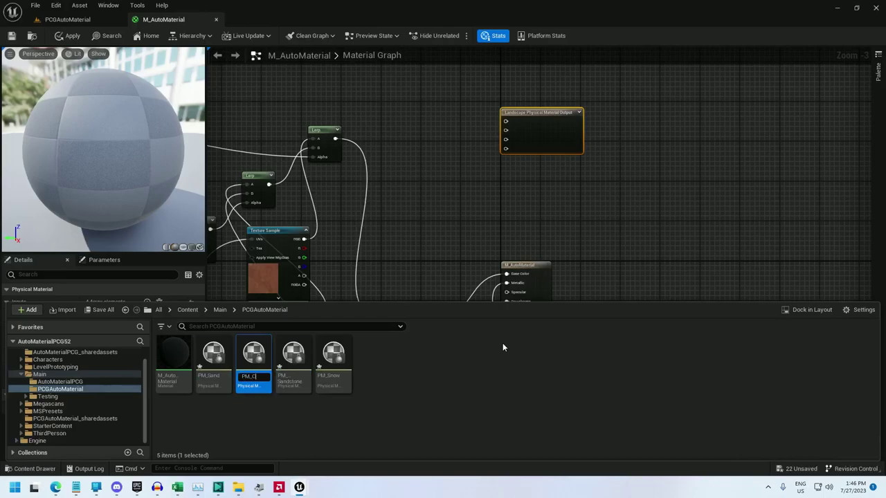
{"action": "type", "text": "PM_Concrete"}
{"action": "key", "text": "Return"}
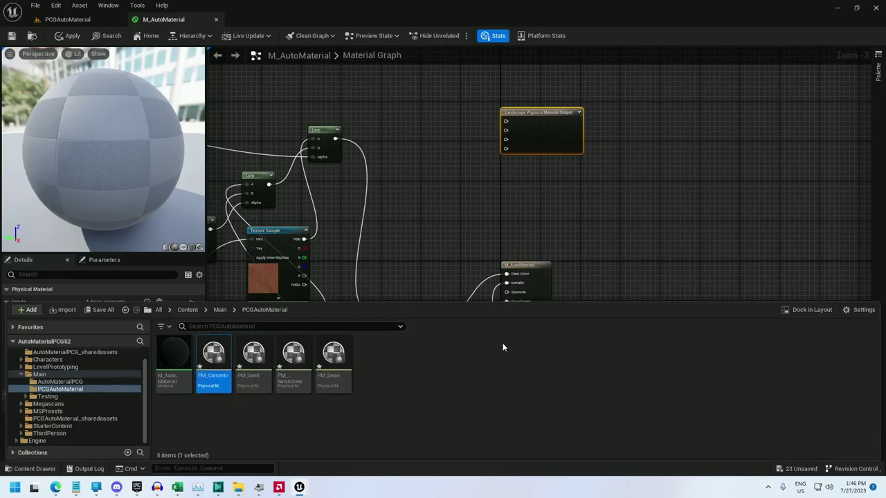
- Open all four physical materials, set the surface type of PM_Snow to Snow, save it and close it
{"action": "double_click", "coordinate": [214, 355]}
{"action": "left_click", "coordinate": [255, 354]}
{"action": "double_click", "coordinate": [253, 354]}
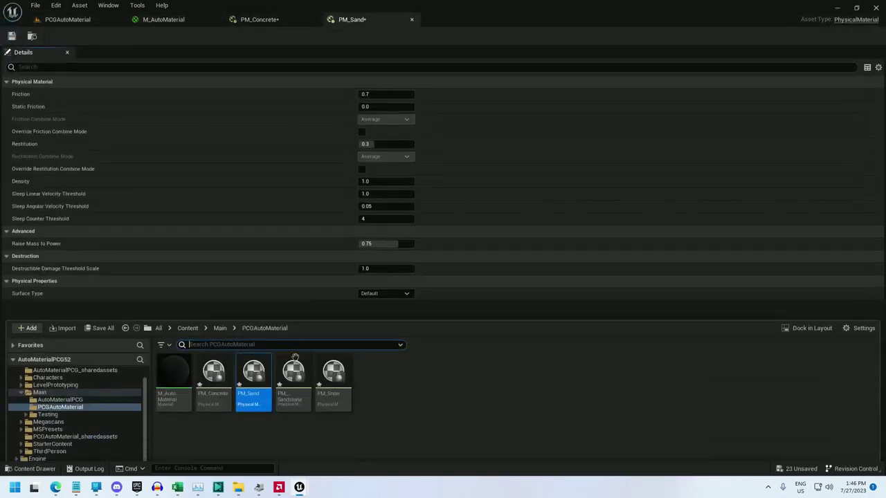
{"action": "double_click", "coordinate": [293, 355]}
{"action": "double_click", "coordinate": [333, 354]}
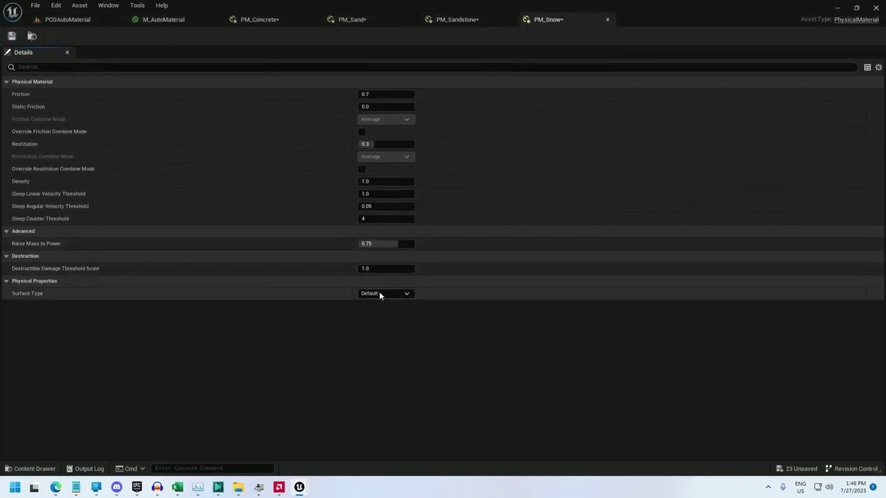
{"action": "left_click", "coordinate": [391, 294]}
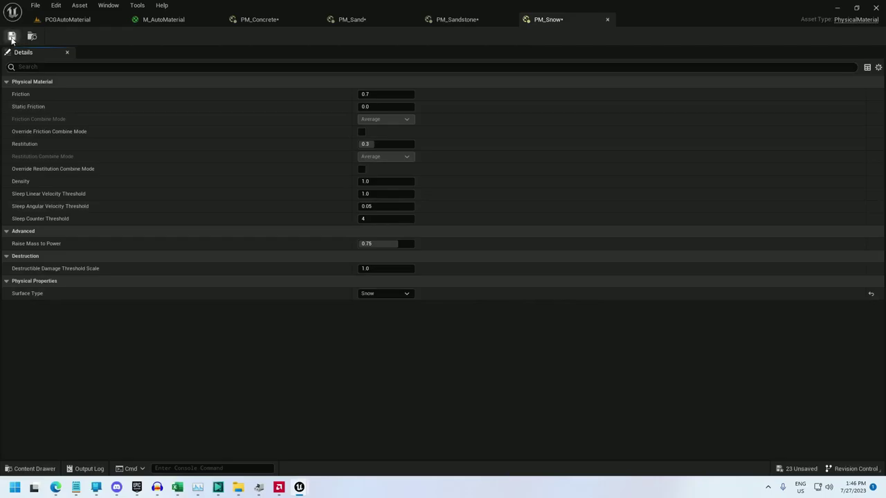
{"action": "middle_click", "coordinate": [555, 23]}
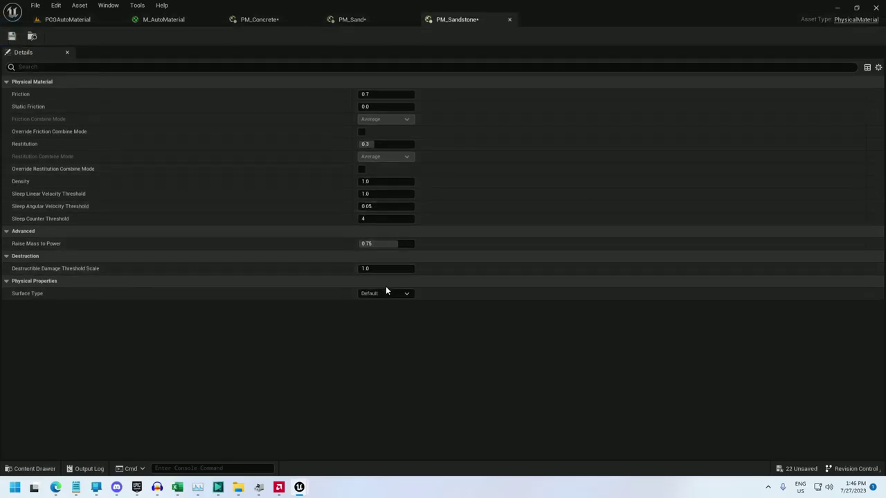
- Set the surface type of PM_Sandstone to Sandstone, save it and close it
{"action": "left_click", "coordinate": [385, 292]}
{"action": "left_click", "coordinate": [386, 312]}
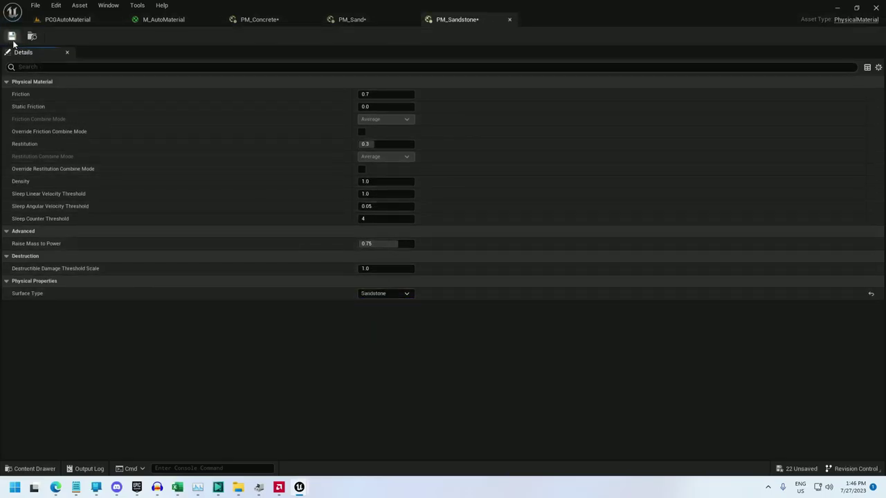
{"action": "middle_click", "coordinate": [455, 20]}
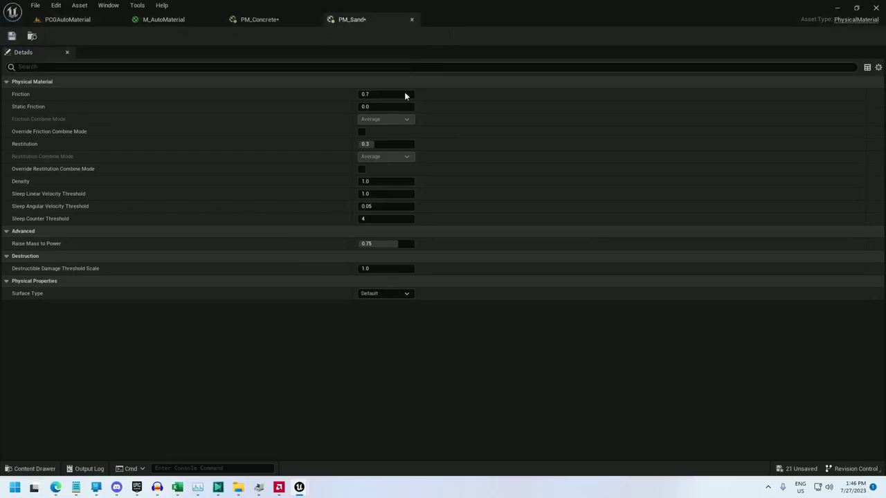
- Set the surface type of PM_Sand to Sand and of PM_Concrete to Concrete, saving and closing each asset
{"action": "left_click", "coordinate": [398, 292]}
{"action": "left_click", "coordinate": [386, 318]}
{"action": "middle_click", "coordinate": [342, 19]}
{"action": "left_click", "coordinate": [389, 293]}
{"action": "left_click", "coordinate": [374, 338]}
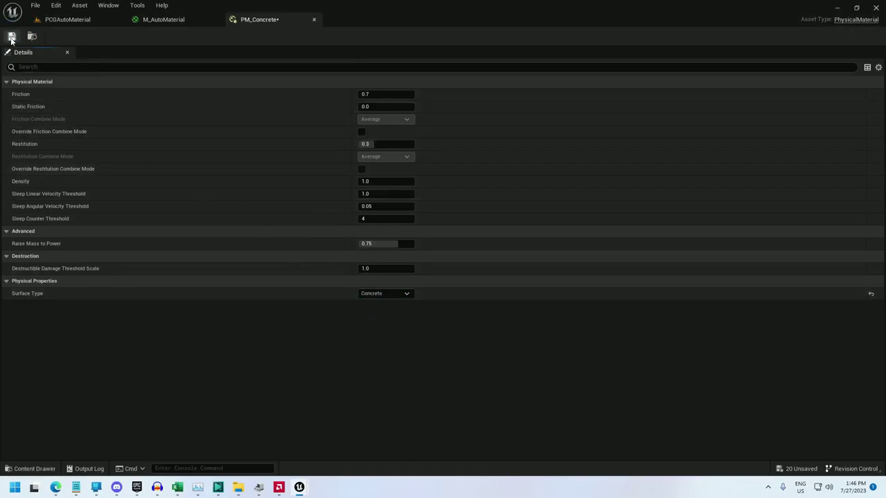
{"action": "middle_click", "coordinate": [274, 20]}
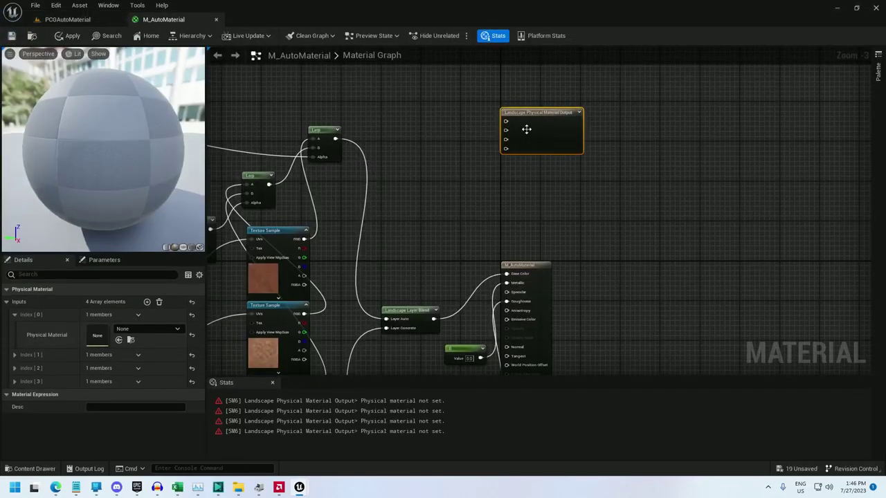
- Assign PM_Sandstone to the first input (Index 0) of the Landscape Physical Material Output node
{"action": "left_click_drag", "start_coordinate": [531, 115], "coordinate": [536, 113]}
{"action": "left_click", "coordinate": [149, 330]}
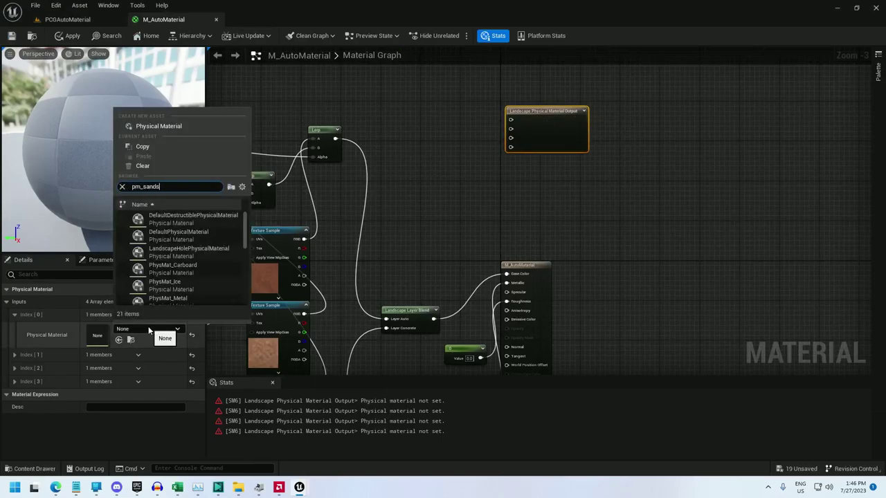
{"action": "type", "text": "pm_sands"}
{"action": "left_click", "coordinate": [166, 220]}
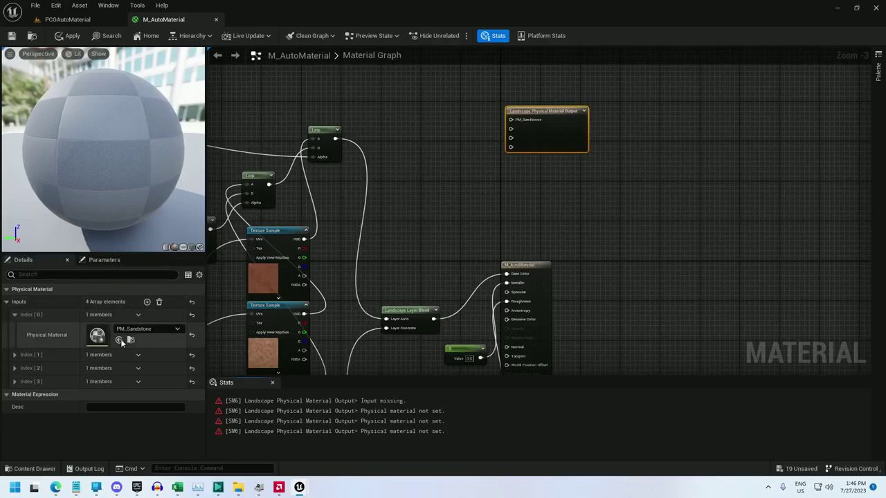
- Assign PM_Sand to the Index 1 input and PM_Snow to the Index 2 input of the Landscape Physical Material Output node
{"action": "left_click", "coordinate": [16, 354]}
{"action": "left_click", "coordinate": [136, 370]}
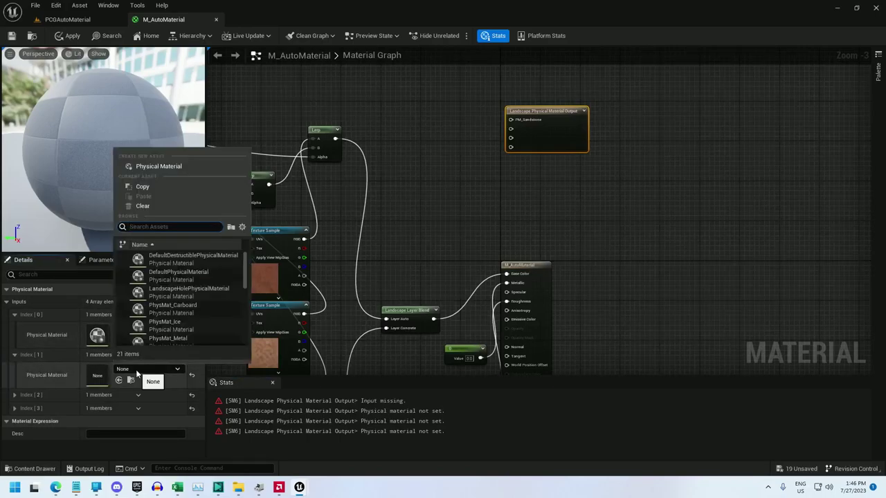
{"action": "type", "text": "pm_sand"}
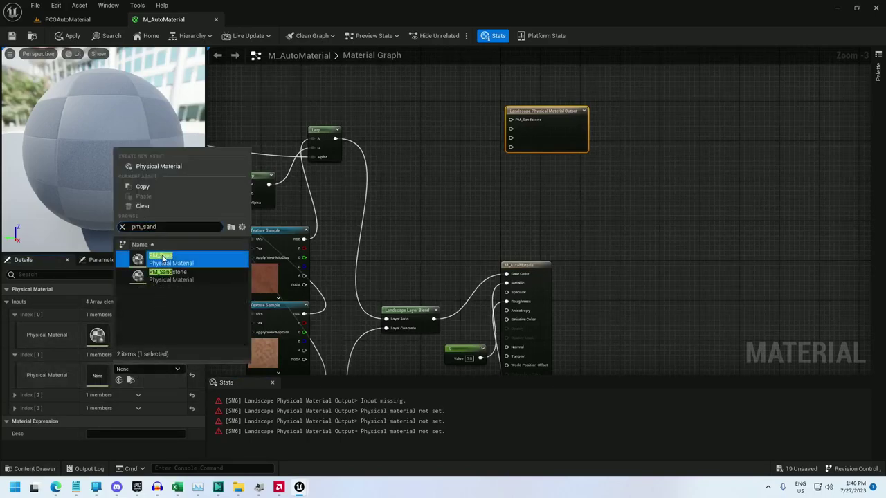
{"action": "left_click", "coordinate": [166, 257]}
{"action": "left_click", "coordinate": [15, 395]}
{"action": "left_click", "coordinate": [131, 409]}
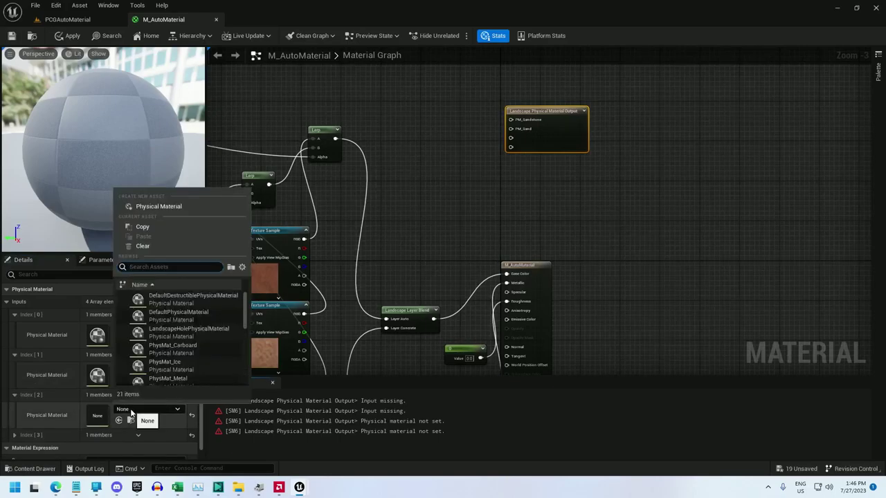
{"action": "type", "text": "pm_snow"}
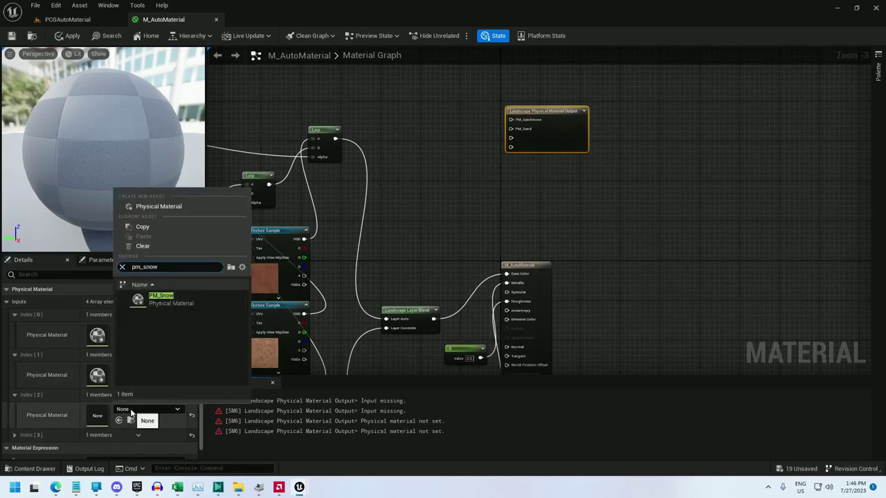
{"action": "left_click", "coordinate": [173, 310]}
- Assign PM_Concrete to the fourth input (Index 3) of the Landscape Physical Material Output node
{"action": "left_click", "coordinate": [13, 435]}
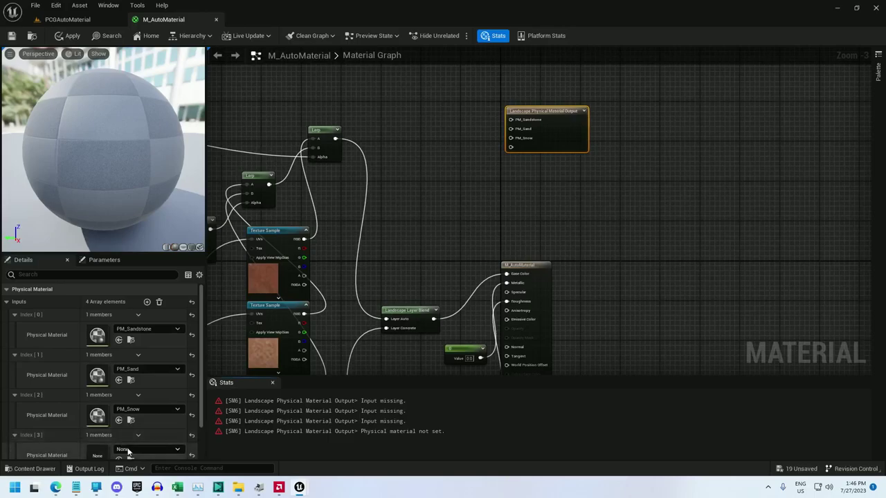
{"action": "left_click", "coordinate": [128, 450]}
{"action": "type", "text": "pm_concre"}
{"action": "key", "text": "Return"}
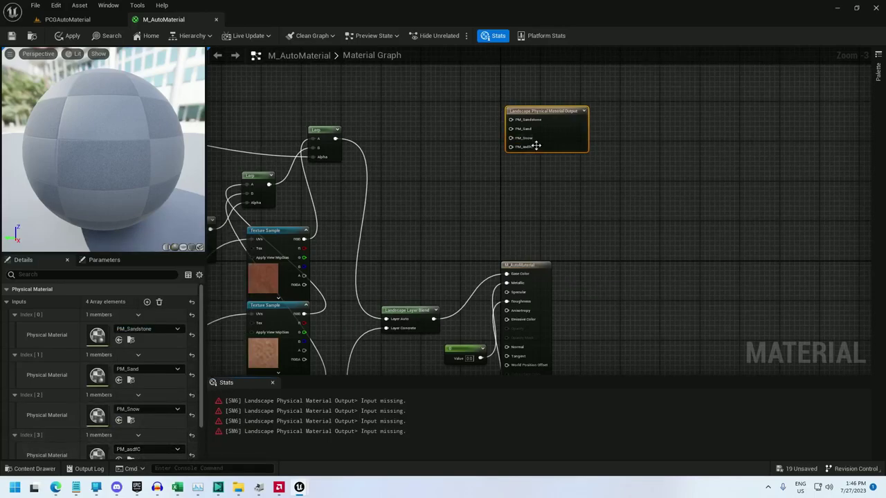
{"action": "scroll", "coordinate": [535, 145], "scroll_direction": "up", "scroll_amount": 4}
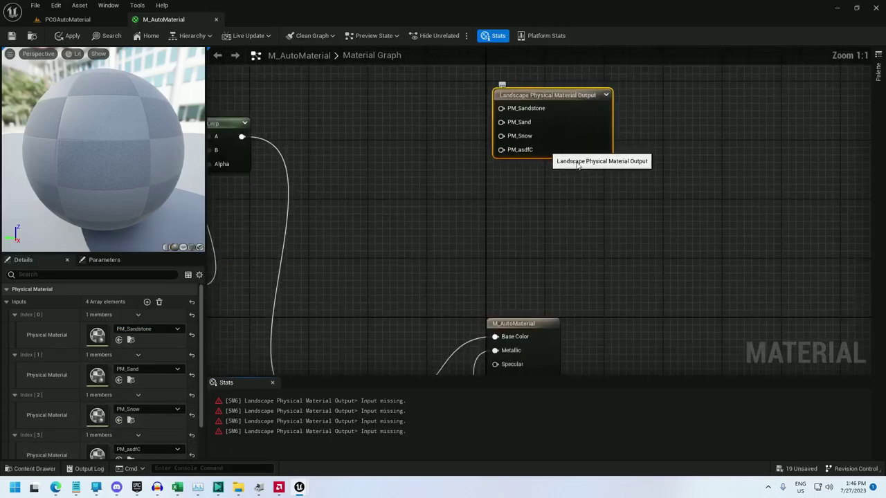
{"action": "left_click", "coordinate": [156, 451]}
{"action": "type", "text": "pm_concre"}
{"action": "key", "text": "Return"}
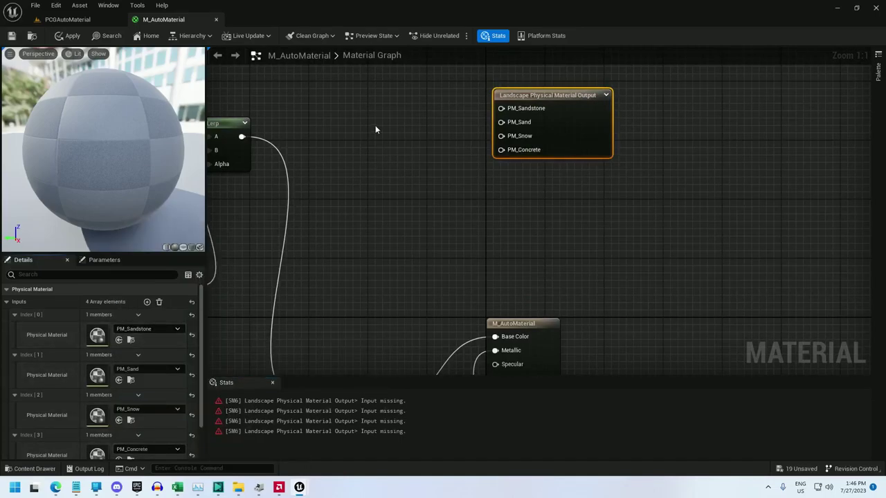
- Add a LandscapeLayerSample node between the Lerp nodes and the Landscape Physical Material Output node
{"action": "left_click", "coordinate": [375, 126]}
{"action": "right_click_drag", "start_coordinate": [375, 126], "coordinate": [426, 187]}
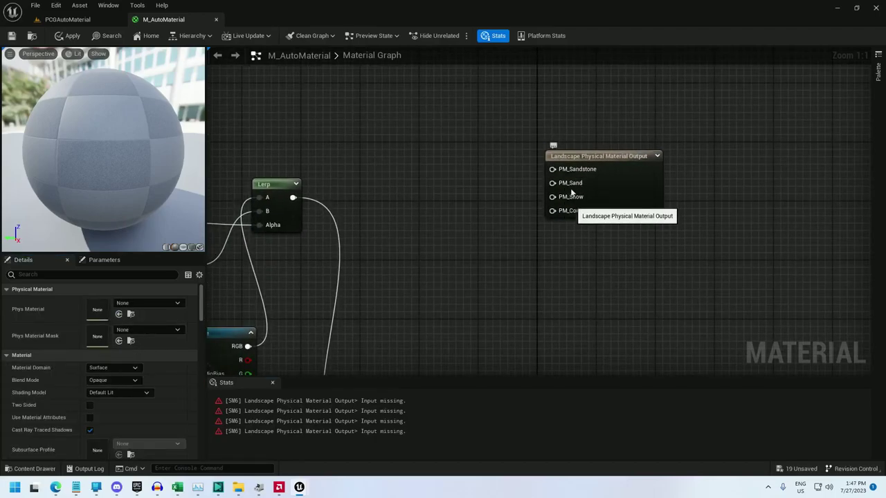
{"action": "right_click_drag", "start_coordinate": [406, 203], "coordinate": [447, 194]}
{"action": "right_click", "coordinate": [454, 198]}
{"action": "type", "text": "land"}
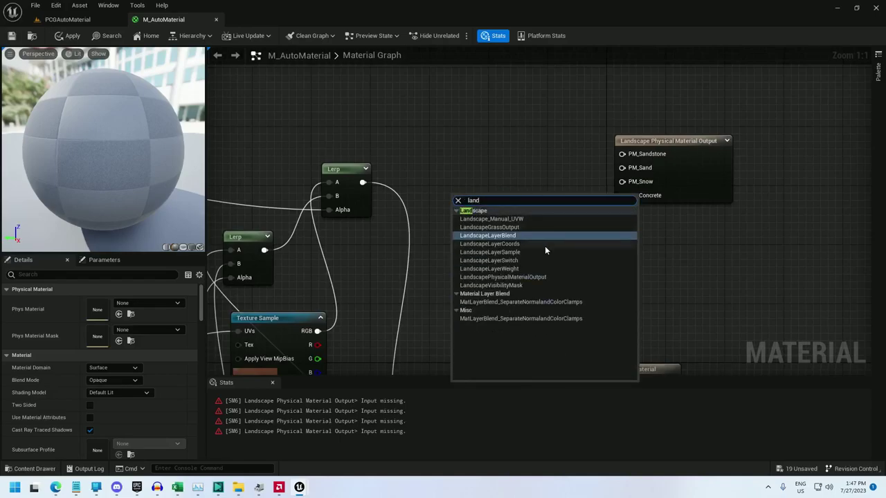
{"action": "left_click", "coordinate": [511, 253]}
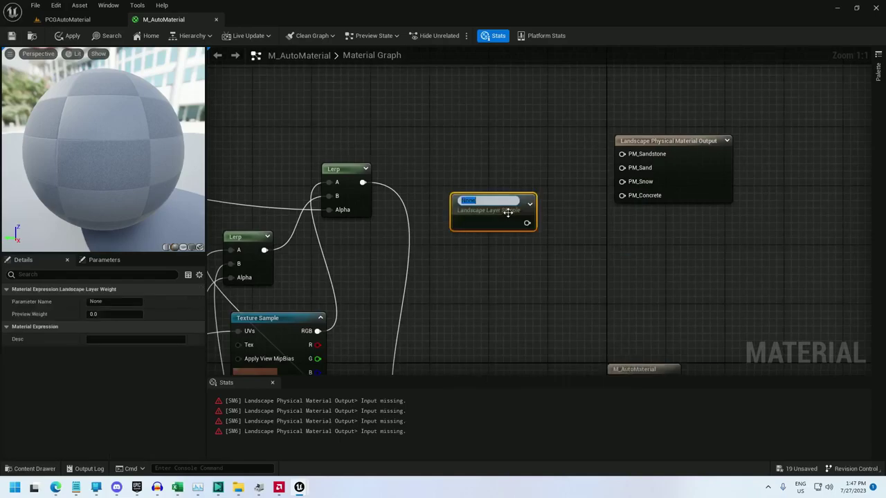
- Name the LandscapeLayerSample node Concrete, connect it to the PM_Concrete input, and place it near the Landscape Physical Material Output node
{"action": "type", "text": "Conc"}
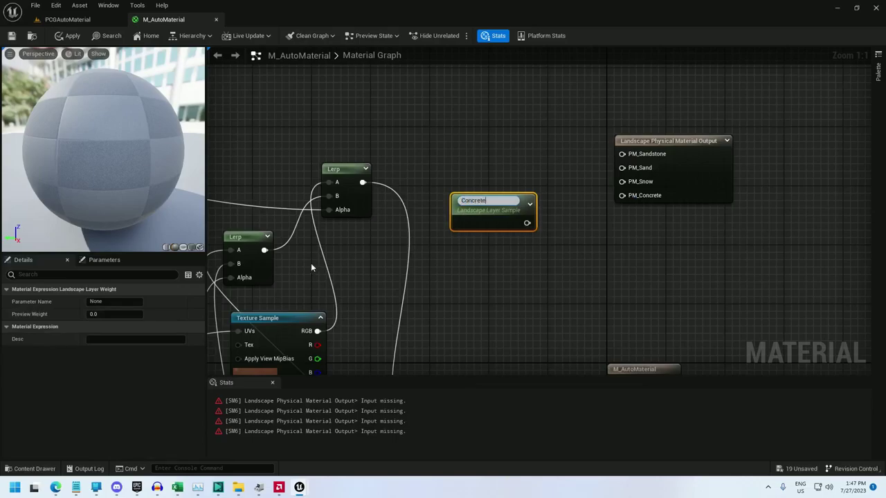
{"action": "type", "text": "rete"}
{"action": "key", "text": "Return"}
{"action": "left_click_drag", "start_coordinate": [527, 221], "coordinate": [622, 195]}
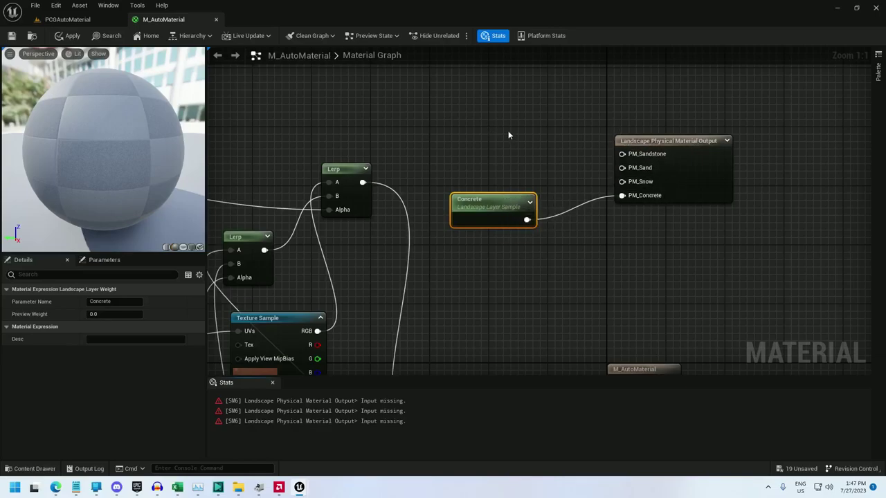
{"action": "left_click_drag", "start_coordinate": [473, 198], "coordinate": [534, 212]}
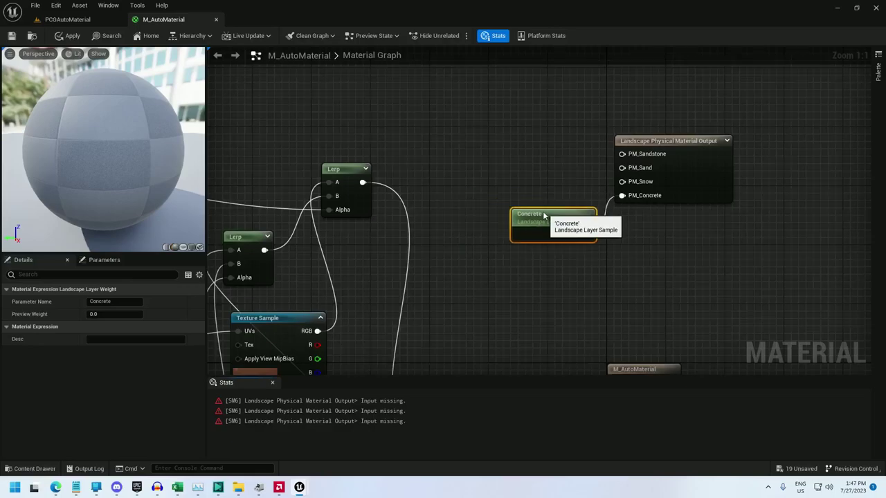
- Duplicate the Concrete layer sample, name the copy Auto, and place it above and to the right of the Lerp nodes
{"action": "double_click", "coordinate": [547, 214]}
{"action": "left_click", "coordinate": [565, 221]}
{"action": "key", "text": "ctrl+d"}
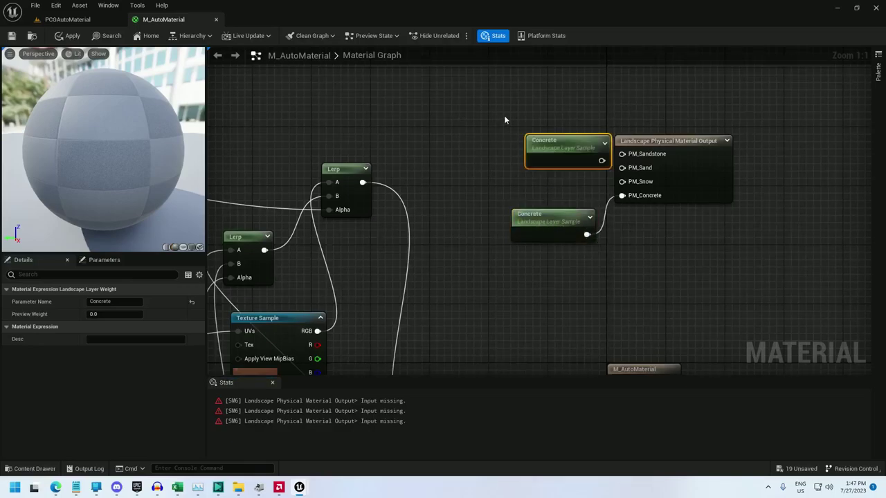
{"action": "left_click", "coordinate": [504, 116]}
{"action": "double_click", "coordinate": [553, 141]}
{"action": "type", "text": "Auto"}
{"action": "key", "text": "Return"}
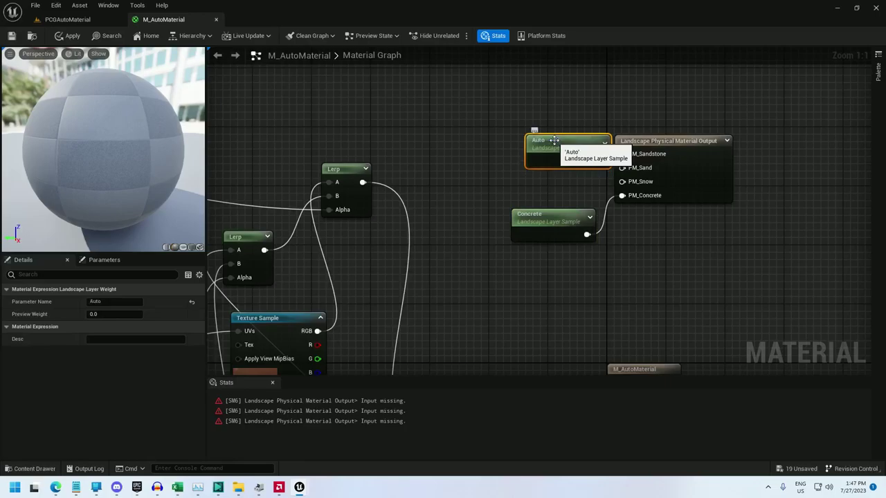
{"action": "left_click_drag", "start_coordinate": [554, 141], "coordinate": [442, 104]}
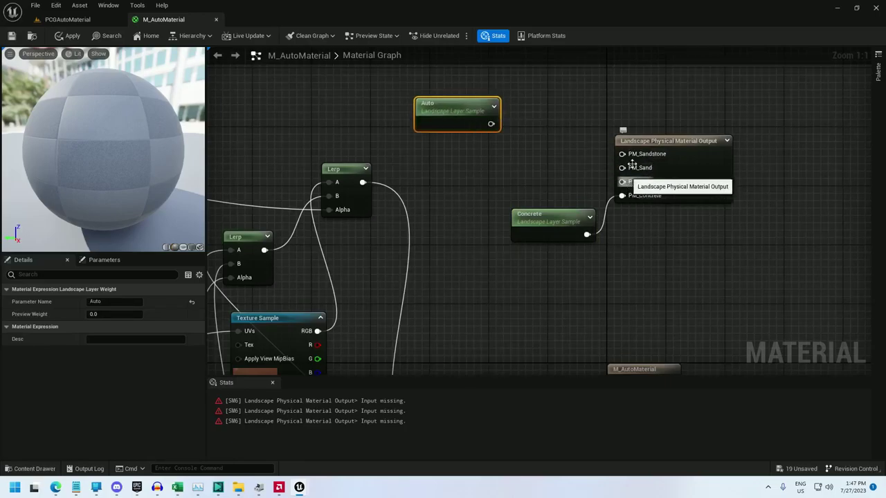
- Add a Lerp node driven by the WorldAlignedBlend Alpha output, wired into its Alpha input, and place it beside the Auto layer sample
{"action": "right_click_drag", "start_coordinate": [536, 128], "coordinate": [584, 113]}
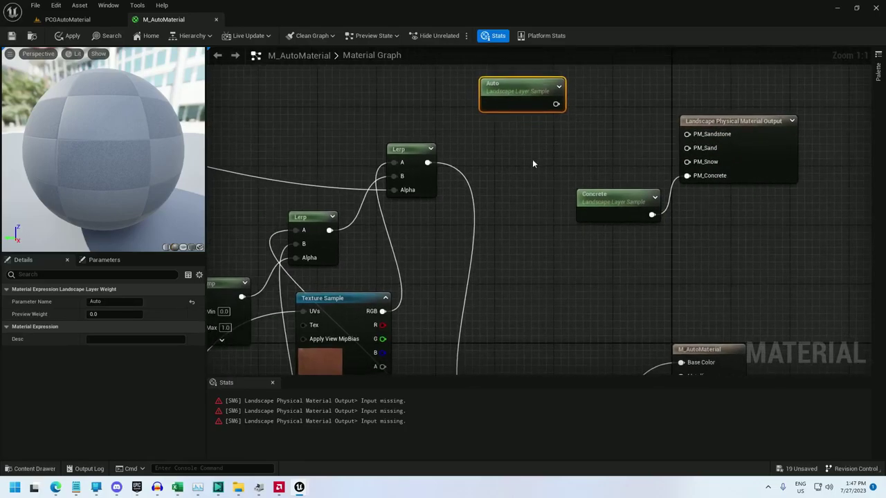
{"action": "scroll", "coordinate": [531, 160], "scroll_direction": "down", "scroll_amount": 3}
{"action": "left_click_drag", "start_coordinate": [348, 146], "coordinate": [474, 212]}
{"action": "left_click", "coordinate": [352, 148]}
{"action": "right_click_drag", "start_coordinate": [352, 147], "coordinate": [461, 173]}
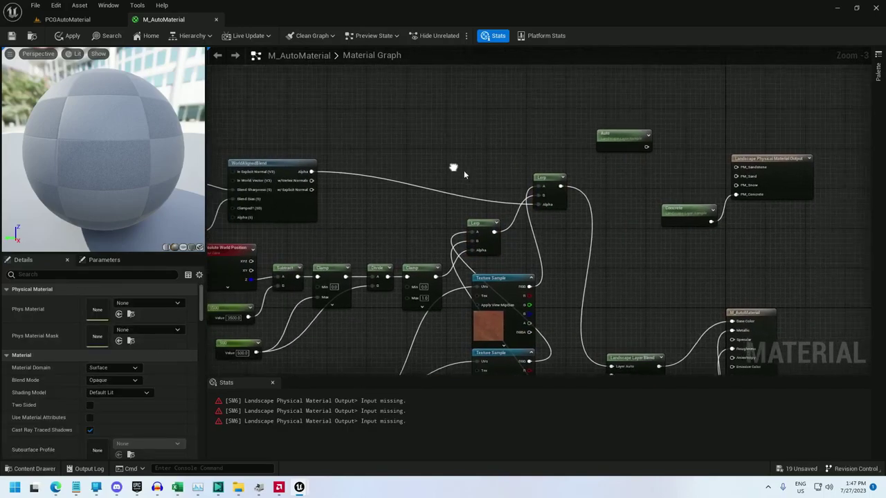
{"action": "left_click_drag", "start_coordinate": [321, 174], "coordinate": [440, 121]}
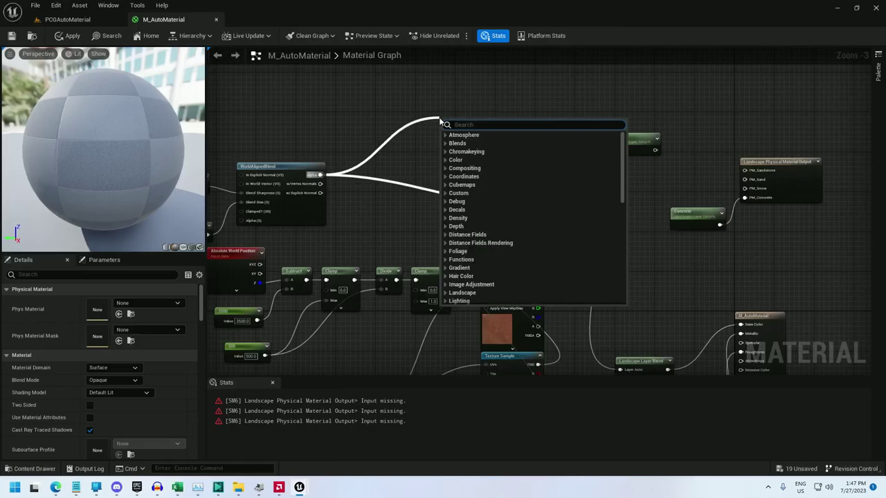
{"action": "type", "text": "lerp"}
{"action": "left_click", "coordinate": [480, 173]}
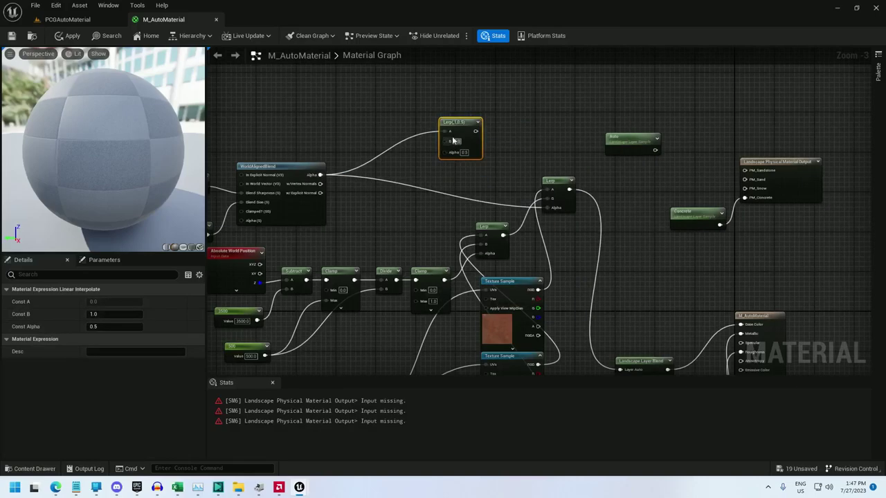
{"action": "left_click_drag", "start_coordinate": [445, 131], "coordinate": [444, 153], "text": "ctrl"}
{"action": "left_click_drag", "start_coordinate": [469, 123], "coordinate": [576, 104]}
{"action": "scroll", "coordinate": [564, 146], "scroll_direction": "up", "scroll_amount": 2}
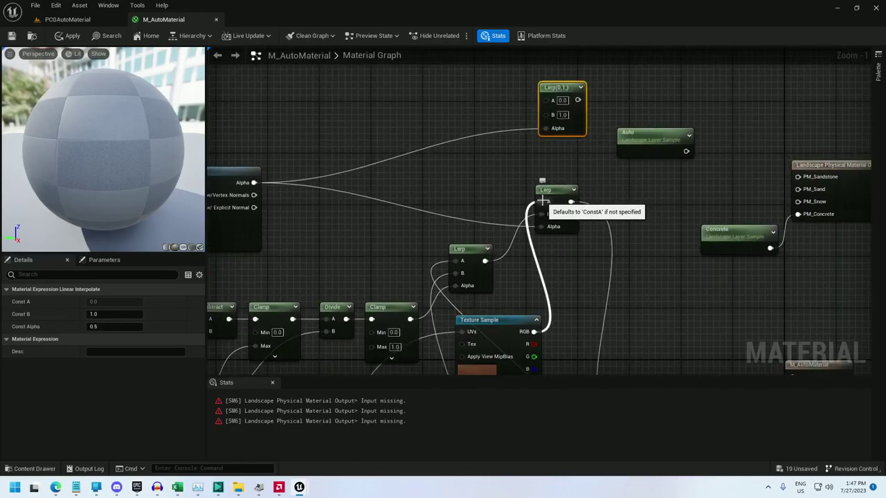
- Set the new Lerp's constants to A 1 and B 0
{"action": "left_click", "coordinate": [561, 101]}
{"action": "type", "text": "1"}
{"action": "left_click", "coordinate": [562, 115]}
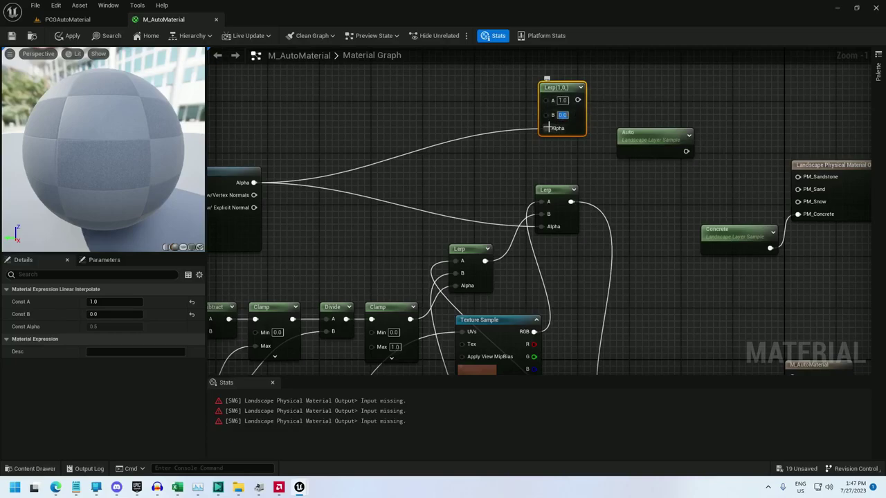
- Multiply the Lerp output by the Auto layer sample, feed the result into PM_Sandstone, and place the Auto node above the Lerp
{"action": "left_click_drag", "start_coordinate": [653, 131], "coordinate": [639, 80]}
{"action": "right_click_drag", "start_coordinate": [685, 131], "coordinate": [588, 158]}
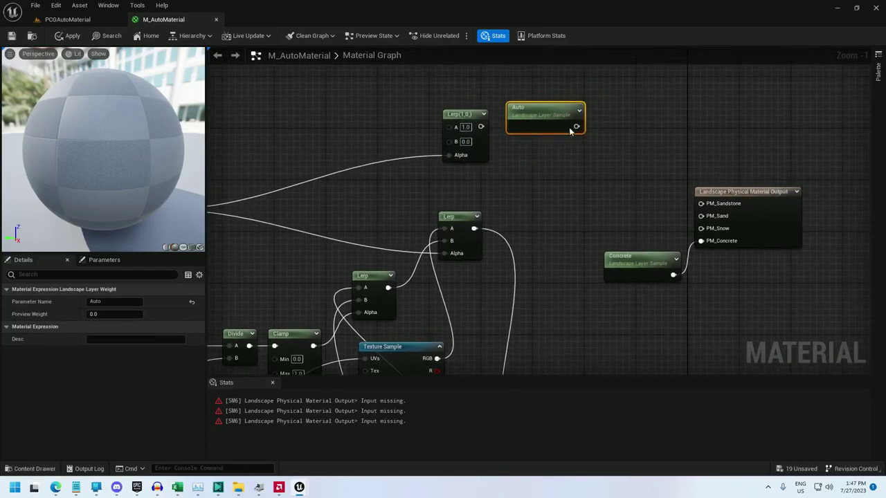
{"action": "left_click_drag", "start_coordinate": [480, 128], "coordinate": [552, 156]}
{"action": "type", "text": "*"}
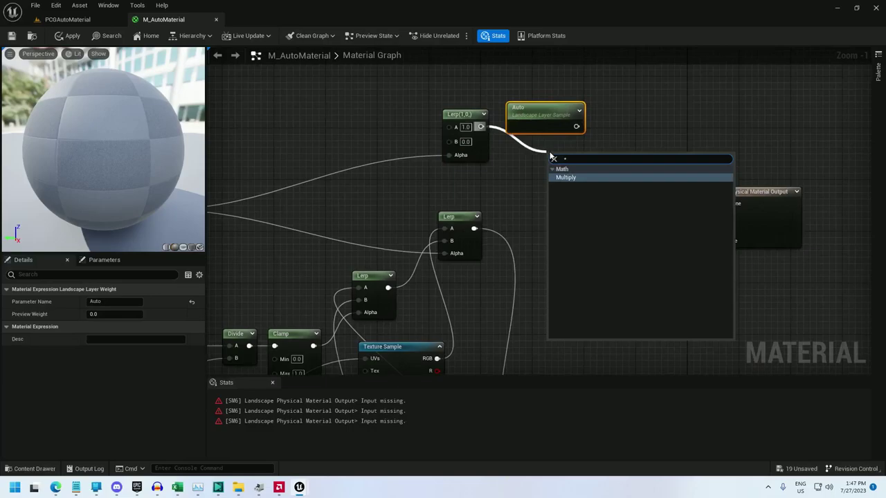
{"action": "left_click", "coordinate": [566, 177]}
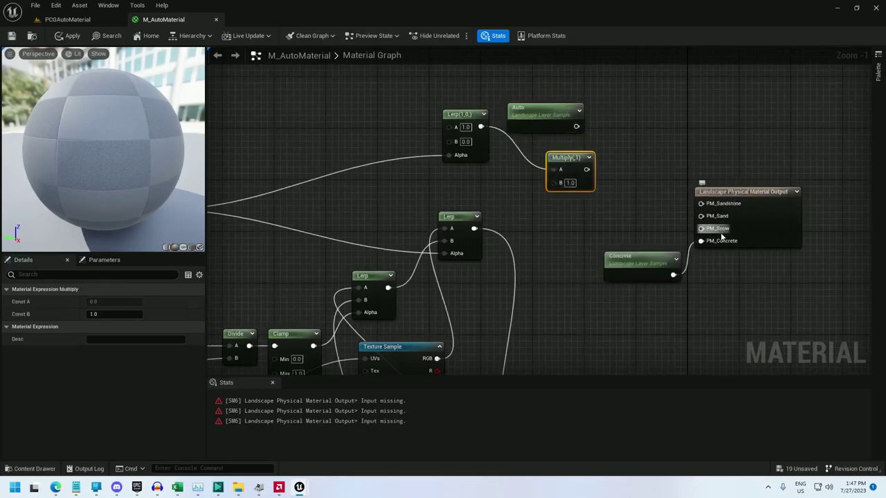
{"action": "left_click_drag", "start_coordinate": [578, 126], "coordinate": [701, 204]}
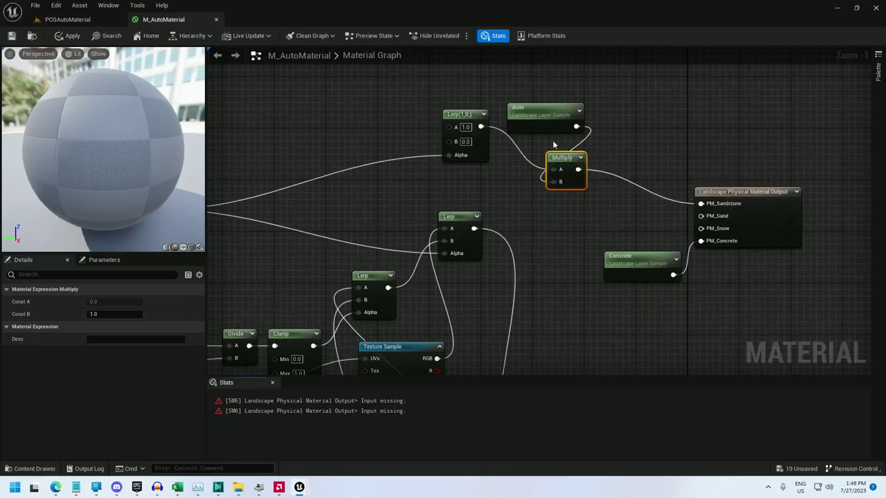
{"action": "left_click_drag", "start_coordinate": [552, 111], "coordinate": [493, 78]}
- Label the Lerp with A 1 and B 0 with the comment Sandstone
{"action": "left_click", "coordinate": [476, 112]}
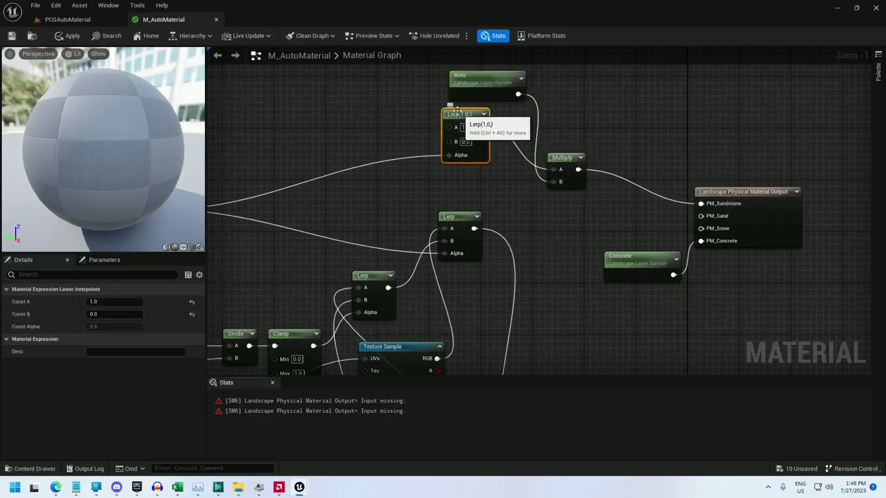
{"action": "left_click", "coordinate": [458, 101]}
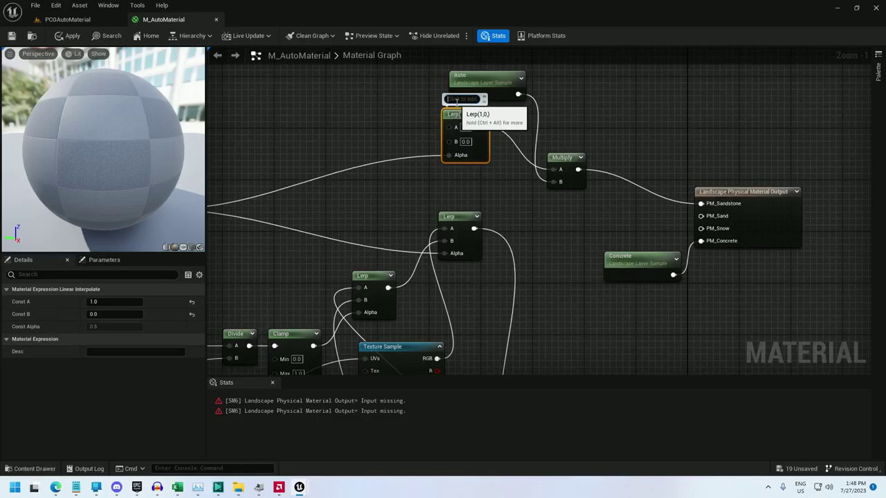
{"action": "type", "text": "Sandstone"}
{"action": "key", "text": "Return"}
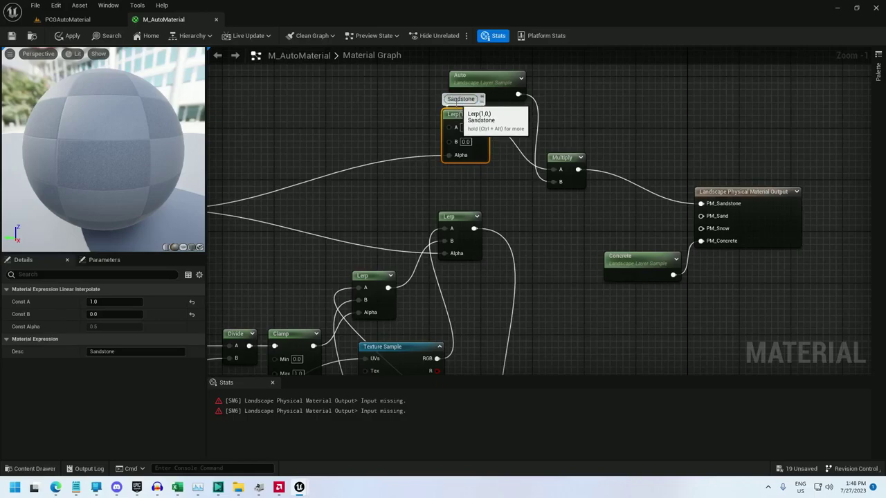
- Move the final color Lerp down out of the way, then duplicate the Sandstone Lerp and set the copy's A to 0 and B to 1
{"action": "left_click_drag", "start_coordinate": [448, 220], "coordinate": [554, 376]}
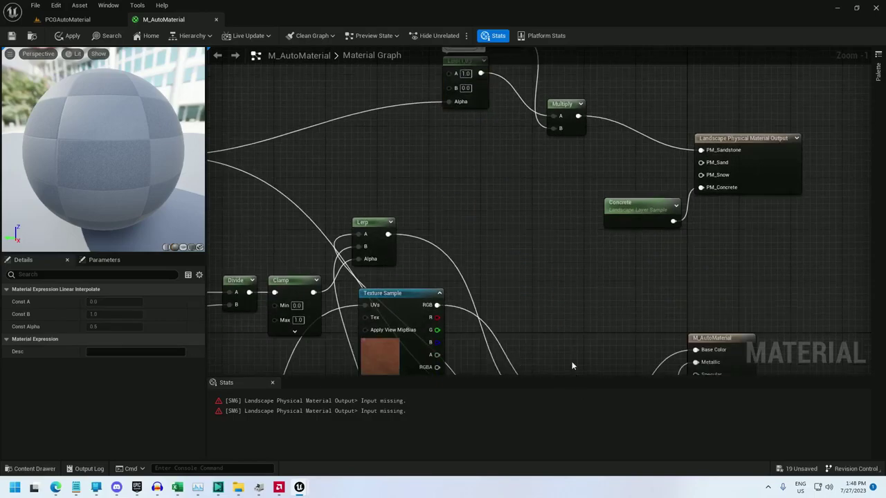
{"action": "right_click_drag", "start_coordinate": [486, 162], "coordinate": [517, 302]}
{"action": "left_click", "coordinate": [498, 201]}
{"action": "key", "text": "ctrl+d"}
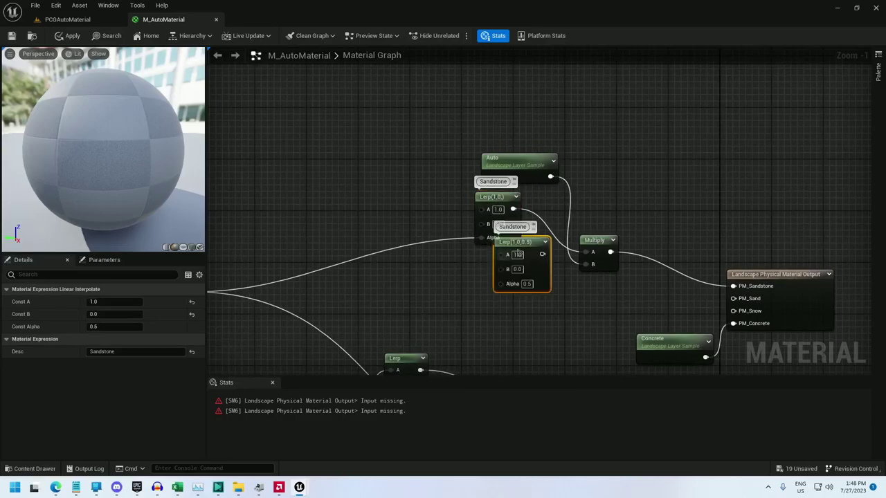
{"action": "left_click_drag", "start_coordinate": [520, 247], "coordinate": [503, 265]}
{"action": "left_click", "coordinate": [501, 274]}
{"action": "type", "text": "0"}
{"action": "left_click", "coordinate": [500, 289]}
{"action": "type", "text": "1"}
{"action": "key", "text": "Return"}
- Connect the WorldAlignedBlend Alpha output to the duplicate Lerp's Alpha, change its comment to Not Sandstone, and shift it clear of the Sandstone Lerp
{"action": "right_click_drag", "start_coordinate": [466, 232], "coordinate": [569, 204]}
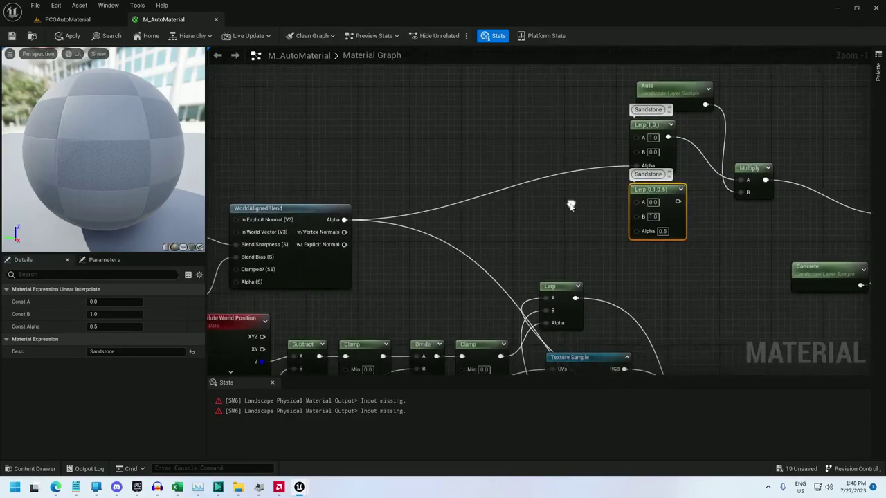
{"action": "left_click_drag", "start_coordinate": [351, 220], "coordinate": [633, 231]}
{"action": "double_click", "coordinate": [648, 174]}
{"action": "type", "text": "Not Sandstone"}
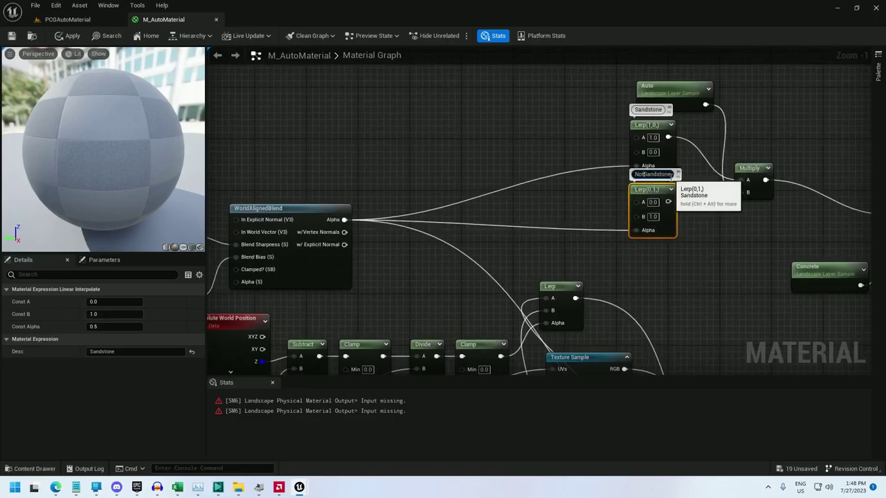
{"action": "key", "text": "Return"}
{"action": "left_click_drag", "start_coordinate": [644, 189], "coordinate": [577, 185]}
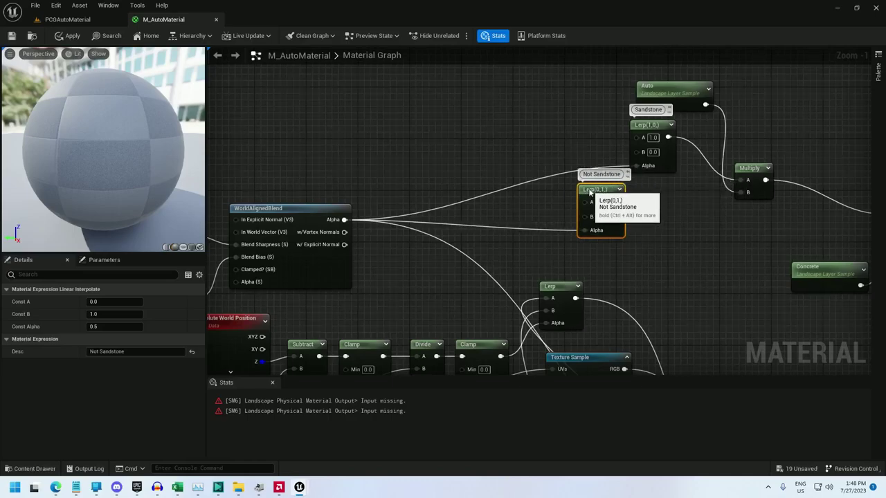
- Move the color Lerp driven by the last Clamp away to clear space near the Clamp output
{"action": "right_click_drag", "start_coordinate": [620, 213], "coordinate": [521, 172]}
{"action": "left_click_drag", "start_coordinate": [458, 220], "coordinate": [594, 272]}
{"action": "right_click_drag", "start_coordinate": [594, 272], "coordinate": [550, 115]}
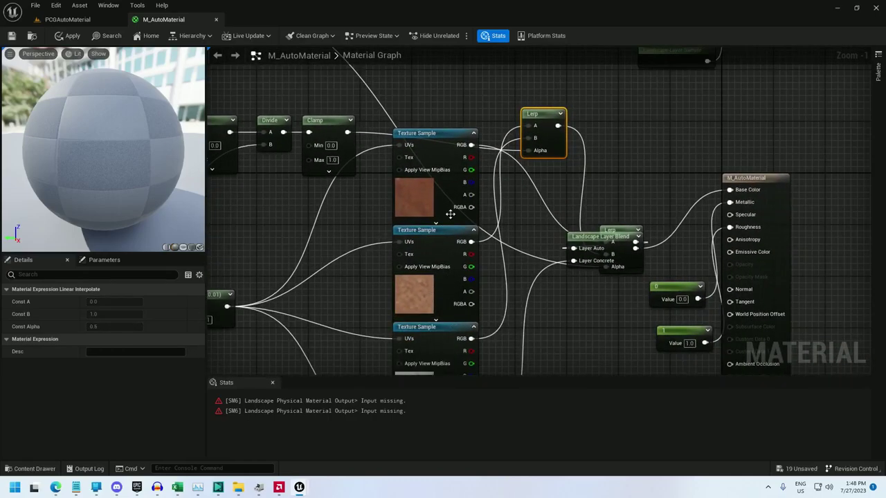
{"action": "right_click_drag", "start_coordinate": [450, 216], "coordinate": [522, 403]}
{"action": "left_click_drag", "start_coordinate": [601, 299], "coordinate": [588, 218]}
{"action": "right_click_drag", "start_coordinate": [520, 258], "coordinate": [643, 172]}
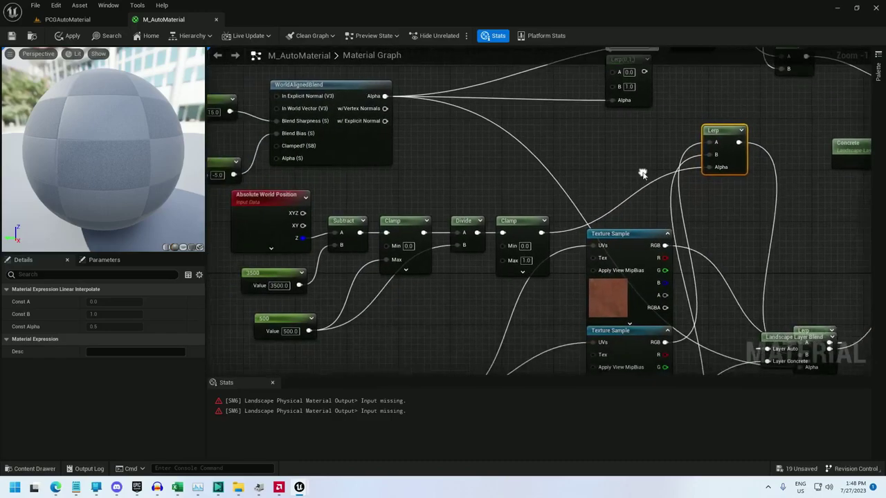
- Add a LinearInterpolate node from the last Clamp's output and move the existing color Lerp down near the Landscape Layer Blend
{"action": "left_click_drag", "start_coordinate": [540, 233], "coordinate": [590, 162]}
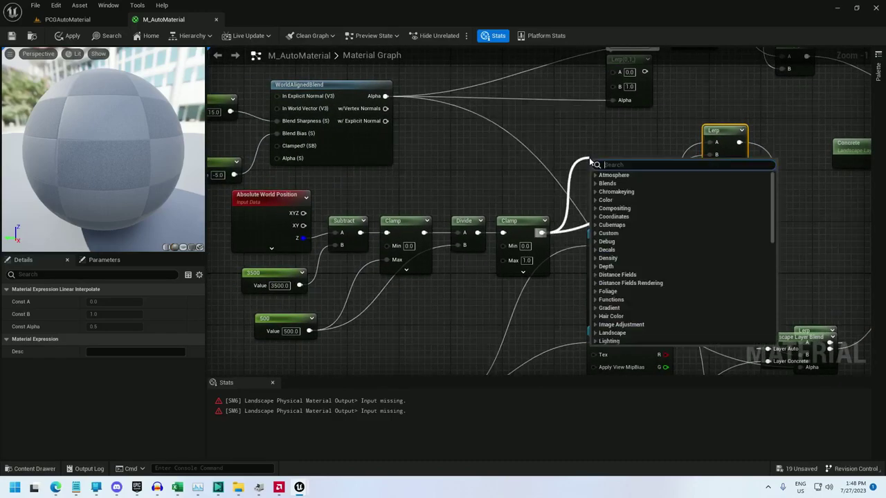
{"action": "type", "text": "lerp"}
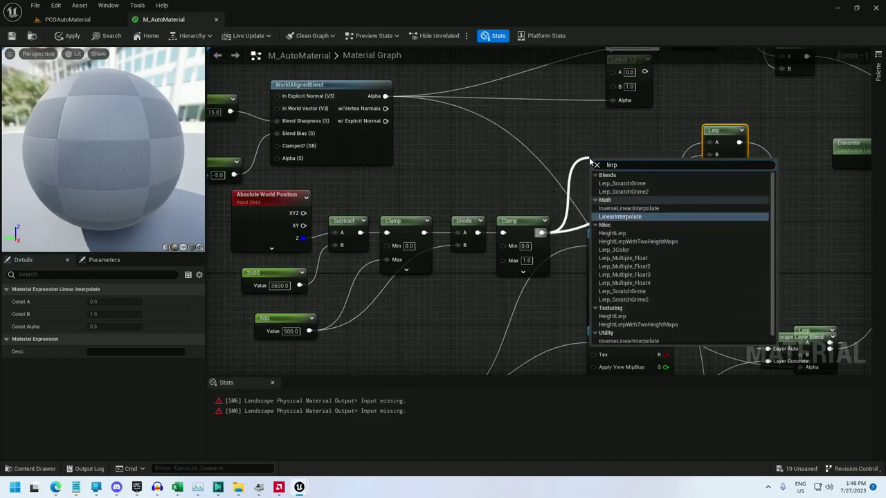
{"action": "left_click", "coordinate": [619, 219]}
{"action": "left_click_drag", "start_coordinate": [731, 166], "coordinate": [808, 283]}
- Duplicate the new Lerp and wire the last Clamp's output into the Alpha input of both Lerps
{"action": "left_click", "coordinate": [616, 166]}
{"action": "key", "text": "ctrl+d"}
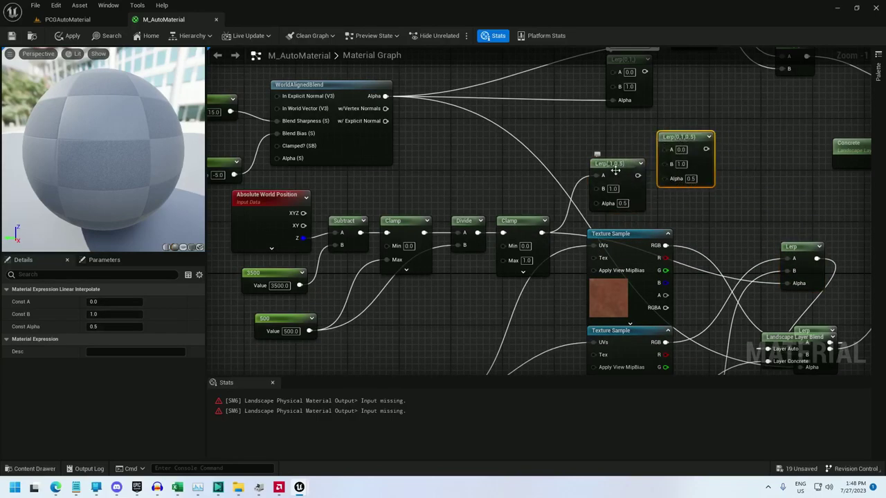
{"action": "left_click_drag", "start_coordinate": [598, 176], "coordinate": [596, 204], "text": "ctrl"}
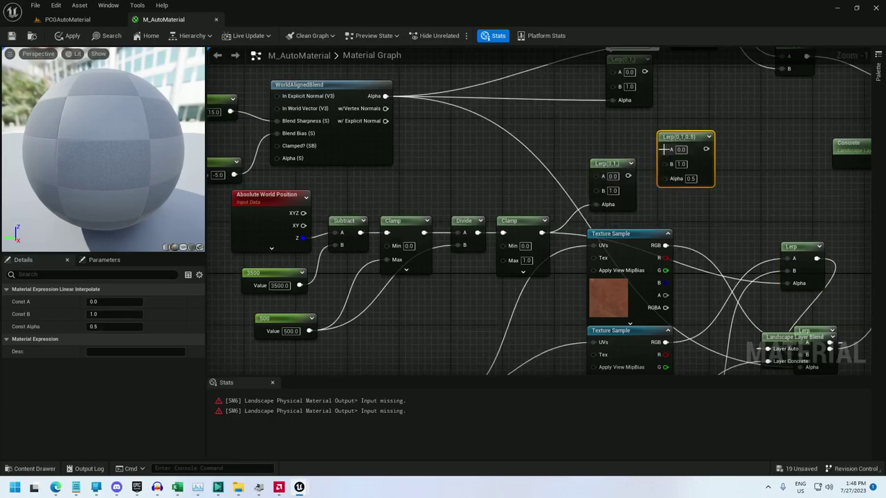
{"action": "left_click_drag", "start_coordinate": [662, 179], "coordinate": [542, 233]}
- Set the first Clamp-driven Lerp's A to 1 and B to 0, and label it with the comment Sand
{"action": "right_click_drag", "start_coordinate": [688, 226], "coordinate": [668, 125]}
{"action": "left_click", "coordinate": [596, 237]}
{"action": "right_click_drag", "start_coordinate": [574, 119], "coordinate": [518, 217]}
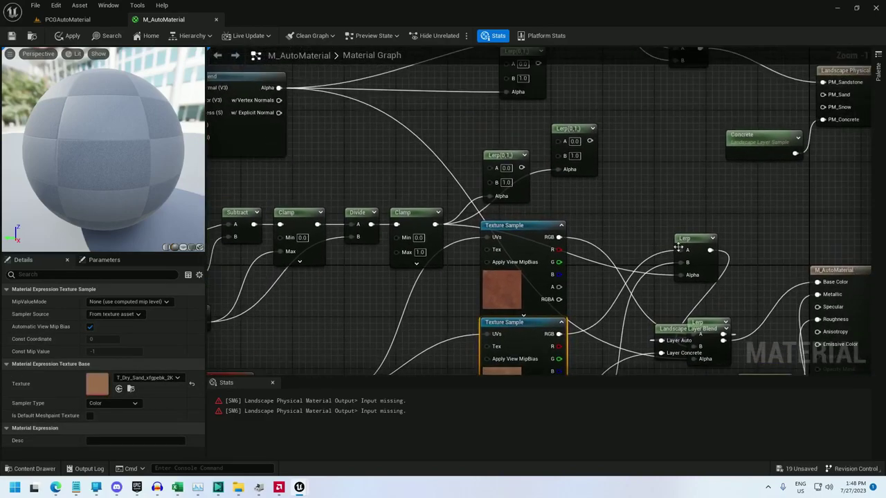
{"action": "left_click", "coordinate": [507, 168]}
{"action": "type", "text": "1"}
{"action": "left_click", "coordinate": [507, 183]}
{"action": "type", "text": "0"}
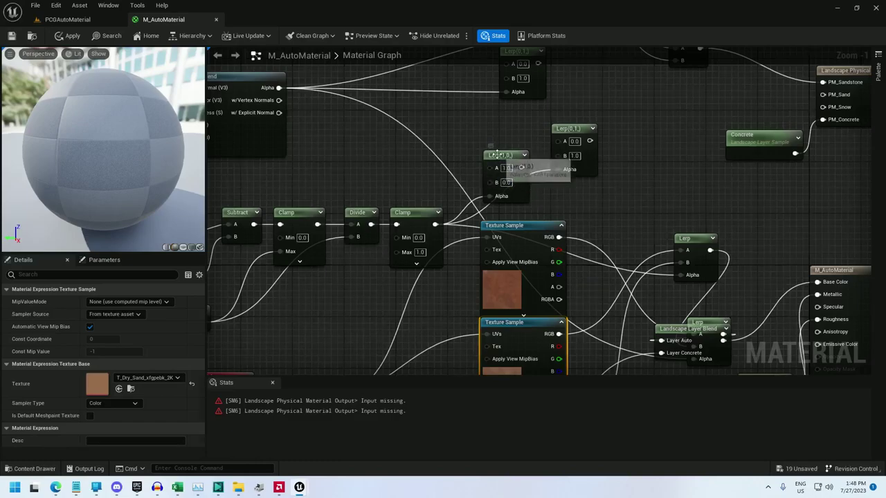
{"action": "left_click", "coordinate": [498, 155]}
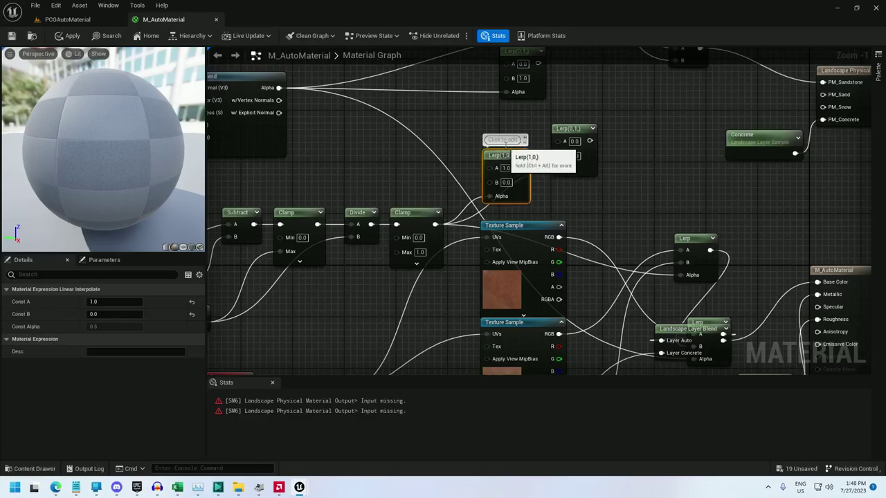
{"action": "type", "text": "Sand"}
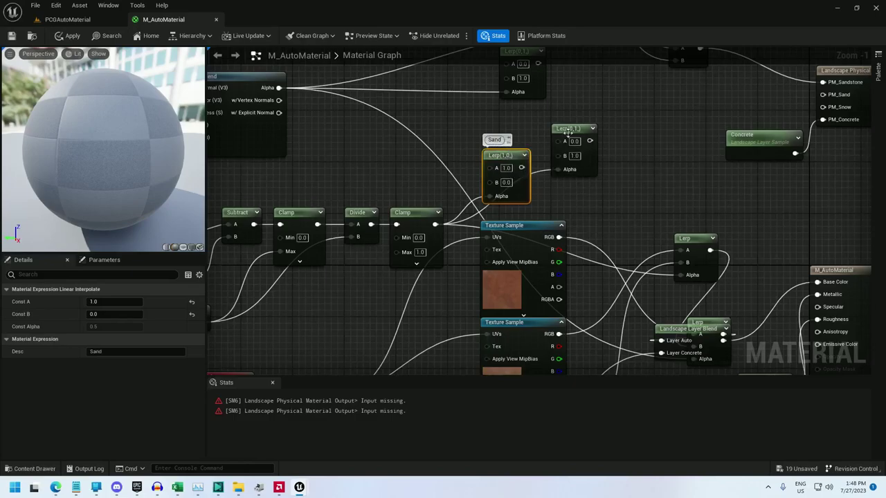
- Label the second Clamp-driven Lerp with the comment Snow and stack the Sand and Snow Lerps beneath the Not Sandstone Lerp
{"action": "left_click", "coordinate": [571, 129]}
{"action": "left_click", "coordinate": [559, 120]}
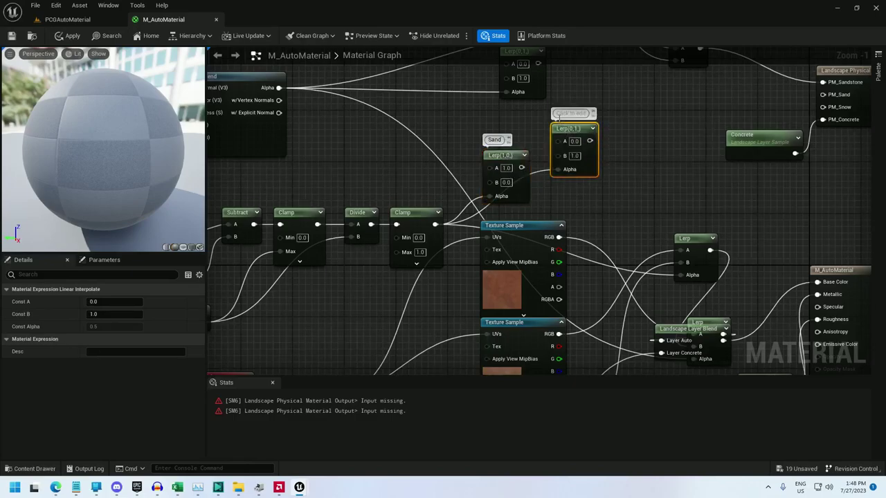
{"action": "type", "text": "Snow"}
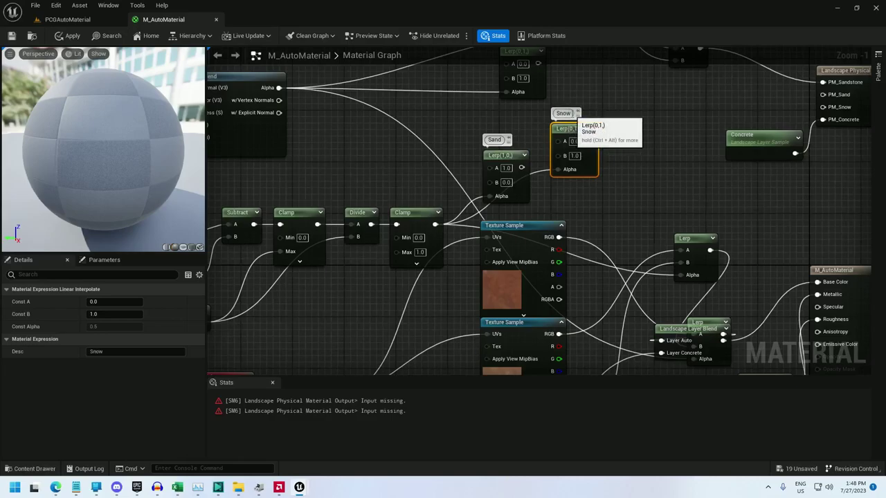
{"action": "left_click_drag", "start_coordinate": [503, 155], "coordinate": [520, 115]}
{"action": "left_click_drag", "start_coordinate": [571, 129], "coordinate": [523, 173]}
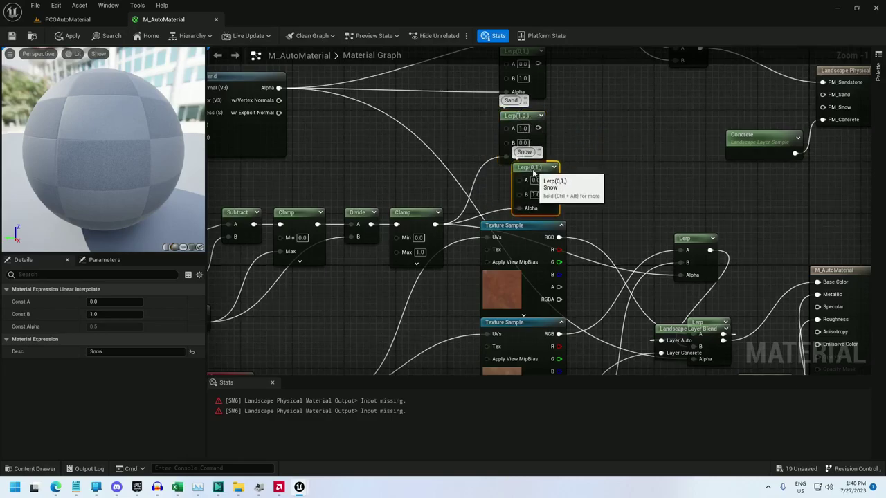
- Move the texture samples and blending nodes down to make room, and align the Sand and Snow Lerps under Not Sandstone
{"action": "scroll", "coordinate": [625, 253], "scroll_direction": "down", "scroll_amount": 2}
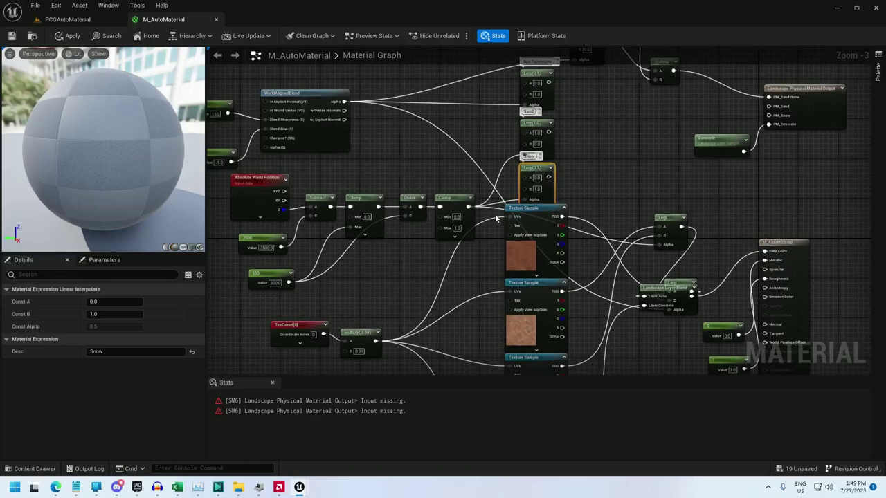
{"action": "left_click_drag", "start_coordinate": [483, 212], "coordinate": [789, 339]}
{"action": "left_click_drag", "start_coordinate": [673, 217], "coordinate": [677, 261]}
{"action": "scroll", "coordinate": [605, 237], "scroll_direction": "up", "scroll_amount": 2}
{"action": "left_click_drag", "start_coordinate": [565, 264], "coordinate": [500, 186]}
{"action": "left_click", "coordinate": [555, 185]}
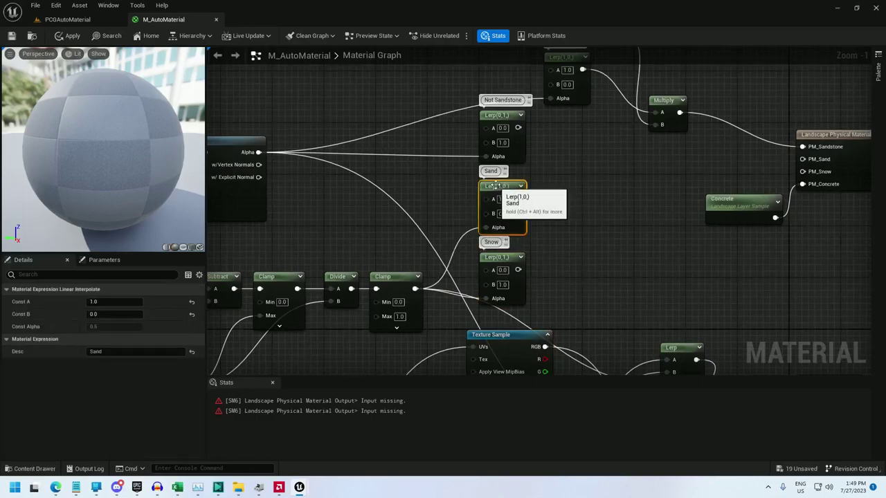
- Add a Multiply node combining the Not Sandstone Lerp's output with the Sand Lerp's output
{"action": "left_click_drag", "start_coordinate": [517, 128], "coordinate": [583, 176]}
{"action": "type", "text": "multiply"}
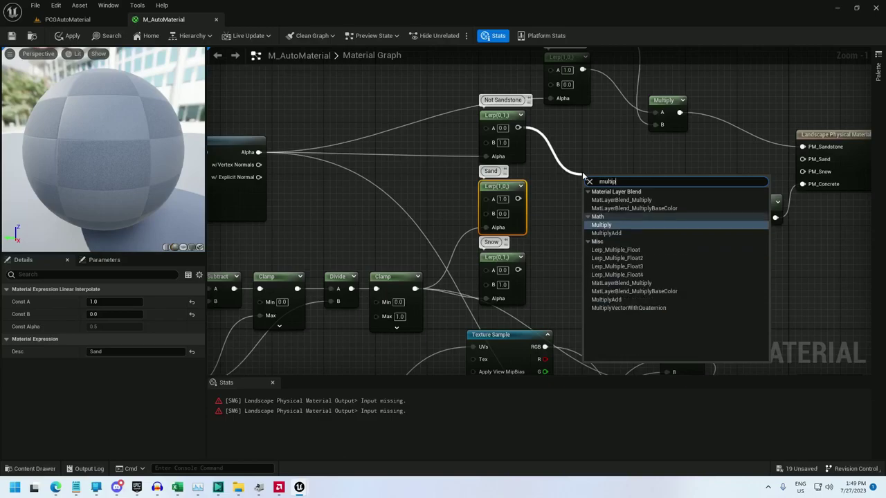
{"action": "key", "text": "Return"}
{"action": "left_click_drag", "start_coordinate": [588, 204], "coordinate": [518, 198]}
{"action": "left_click_drag", "start_coordinate": [597, 183], "coordinate": [578, 171]}
- Multiply the Auto layer sample by the Sand mask product and connect the result to PM_Sand
{"action": "right_click_drag", "start_coordinate": [580, 75], "coordinate": [504, 164]}
{"action": "left_click_drag", "start_coordinate": [543, 126], "coordinate": [537, 254]}
{"action": "type", "text": "*"}
{"action": "left_click", "coordinate": [564, 276]}
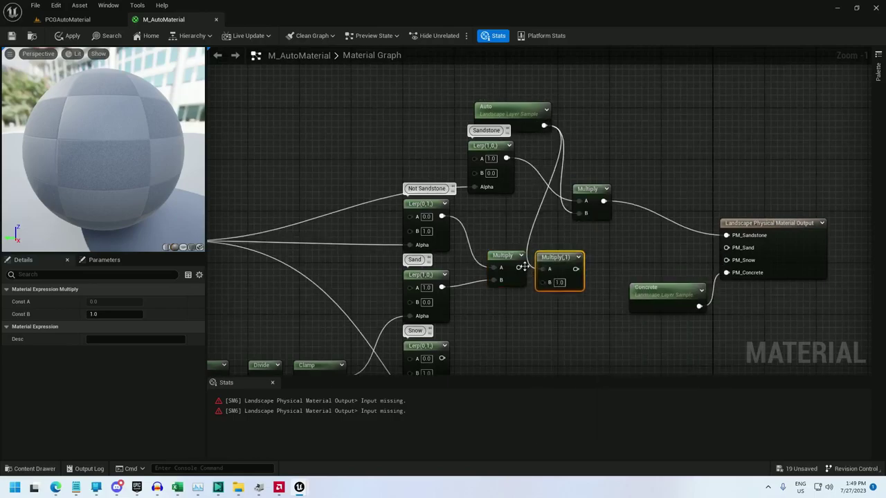
{"action": "left_click_drag", "start_coordinate": [519, 268], "coordinate": [544, 281]}
{"action": "right_click_drag", "start_coordinate": [568, 304], "coordinate": [551, 249]}
{"action": "left_click_drag", "start_coordinate": [551, 216], "coordinate": [711, 207]}
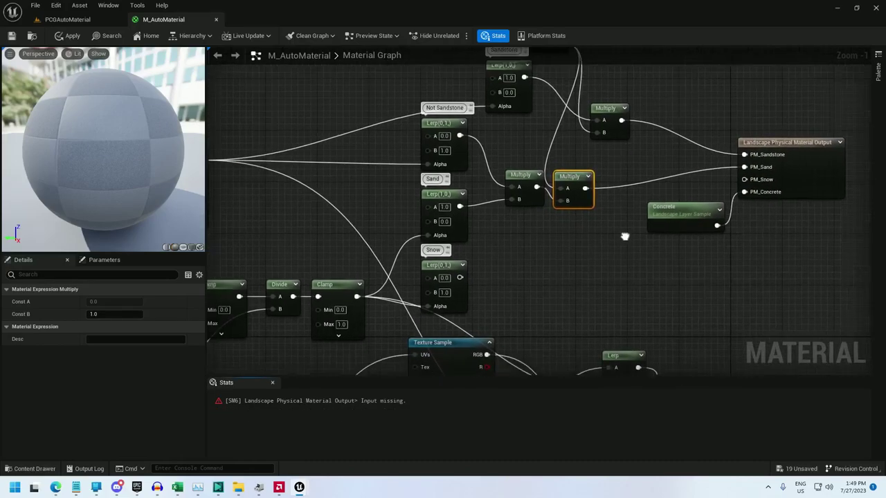
- Add a Multiply node combining the Not Sandstone Lerp's output with the Snow Lerp's output
{"action": "left_click_drag", "start_coordinate": [605, 224], "coordinate": [516, 165]}
{"action": "left_click", "coordinate": [523, 238]}
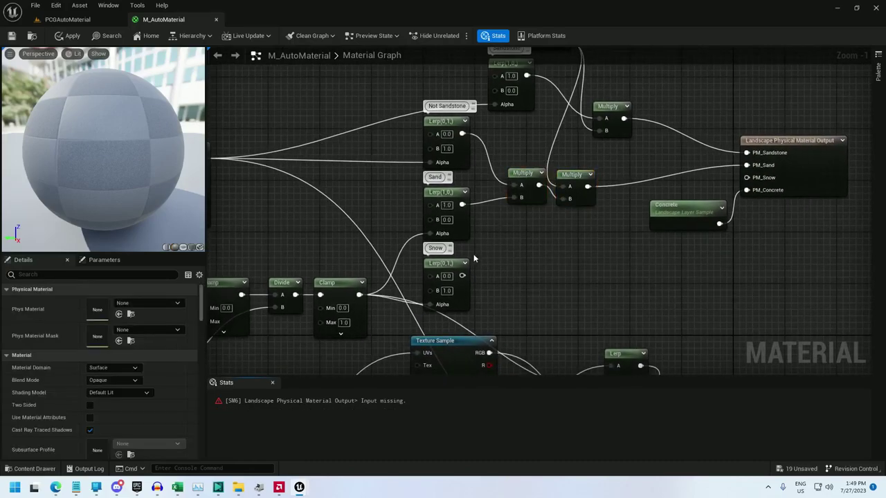
{"action": "left_click_drag", "start_coordinate": [462, 134], "coordinate": [512, 263]}
{"action": "type", "text": "*"}
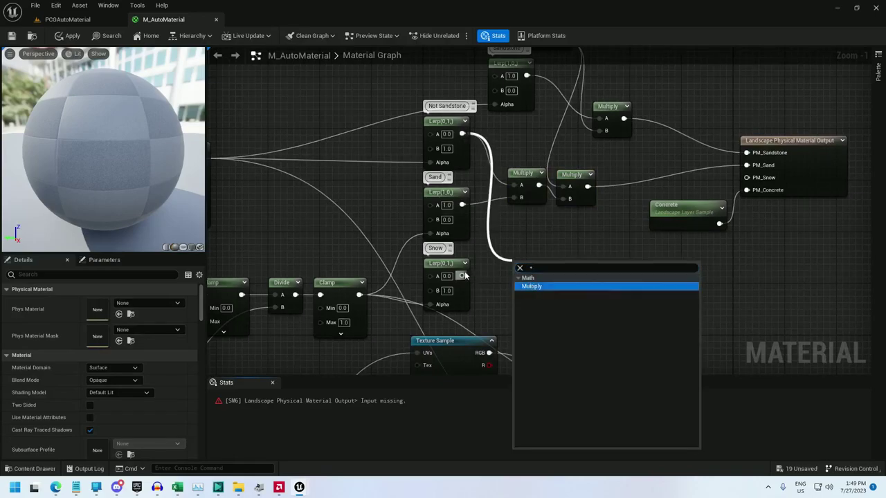
{"action": "left_click", "coordinate": [531, 287]}
{"action": "left_click_drag", "start_coordinate": [463, 275], "coordinate": [521, 291]}
{"action": "left_click_drag", "start_coordinate": [525, 265], "coordinate": [519, 249]}
{"action": "right_click_drag", "start_coordinate": [587, 264], "coordinate": [517, 264]}
{"action": "scroll", "coordinate": [574, 237], "scroll_direction": "down", "scroll_amount": 1}
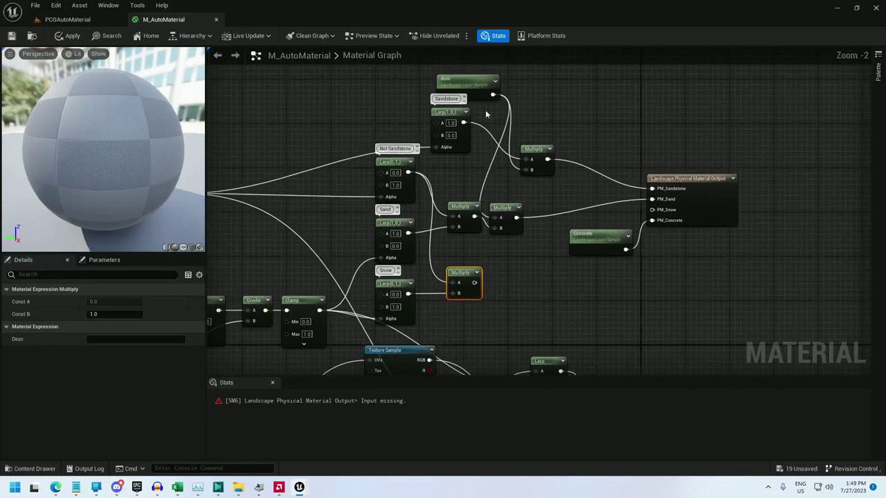
- Multiply the Auto layer sample by the Snow mask product, connect the result to PM_Snow, and save the material
{"action": "left_click_drag", "start_coordinate": [493, 97], "coordinate": [498, 260]}
{"action": "type", "text": "*"}
{"action": "left_click", "coordinate": [515, 287]}
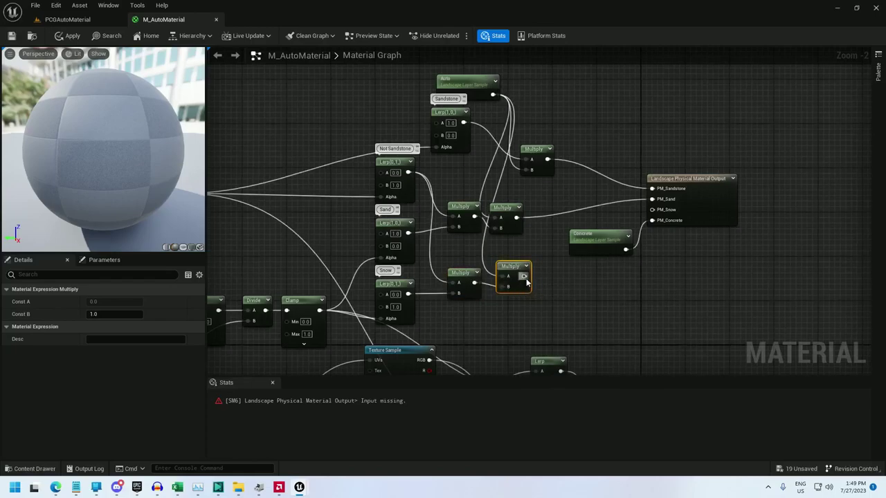
{"action": "left_click_drag", "start_coordinate": [524, 276], "coordinate": [651, 210]}
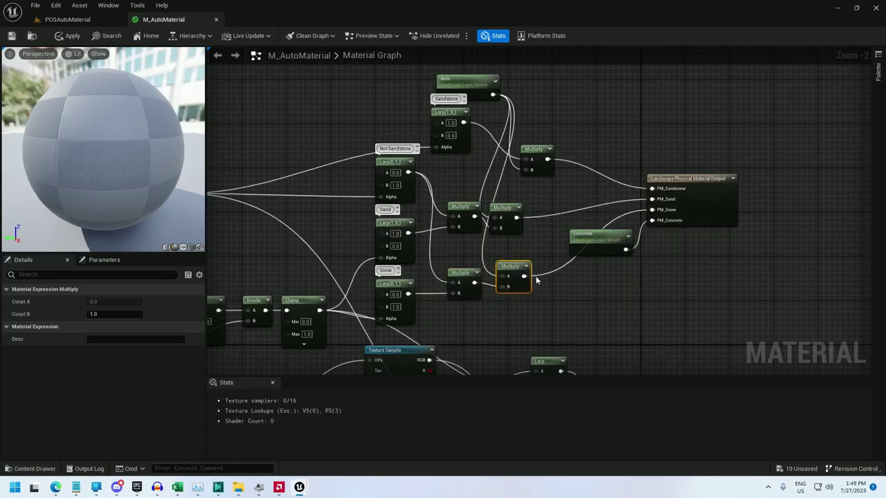
{"action": "left_click", "coordinate": [11, 36]}
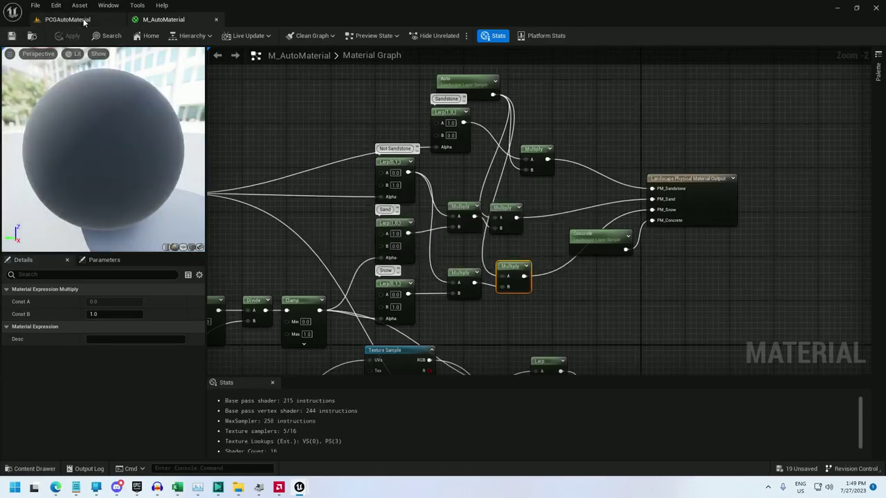
- Return to the PCGAutoMaterial level and create an Actor Blueprint named BP_DebugPhysMat in the PCGAutoMaterial content folder
{"action": "left_click", "coordinate": [82, 19]}
{"action": "right_click_drag", "start_coordinate": [430, 186], "coordinate": [484, 196]}
{"action": "key", "text": "shift+1"}
{"action": "right_click_drag", "start_coordinate": [356, 233], "coordinate": [318, 194]}
{"action": "key", "text": "ctrl+space"}
{"action": "right_click", "coordinate": [376, 360]}
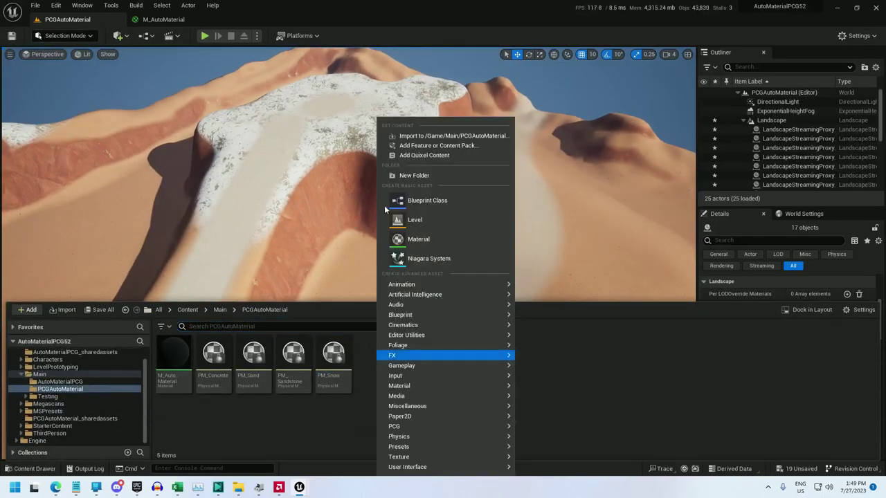
{"action": "left_click", "coordinate": [388, 201]}
{"action": "left_click", "coordinate": [328, 166]}
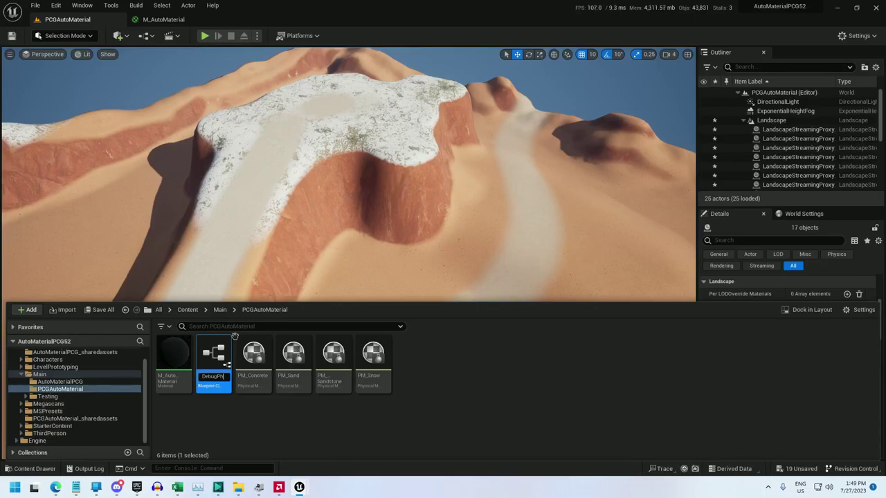
{"action": "type", "text": "BP_DebugPhysMat"}
{"action": "key", "text": "Return"}
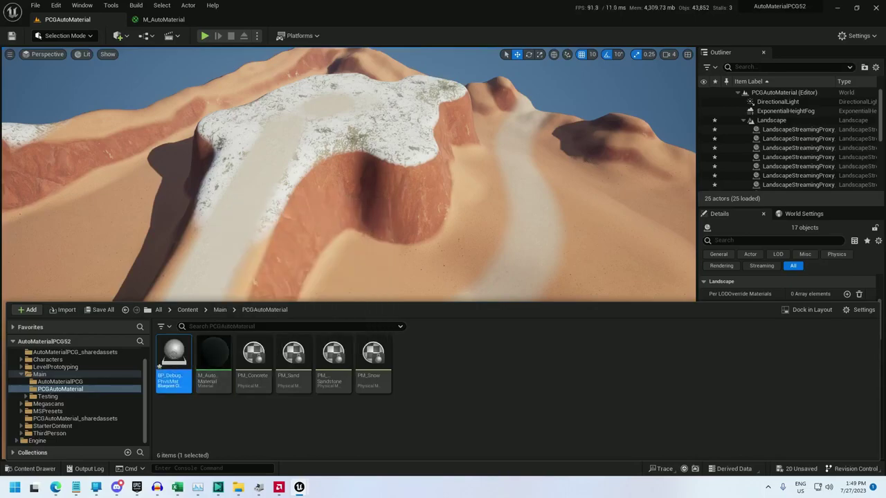
- Open BP_DebugPhysMat's Construction Script, add a Line Trace By Channel node and connect it to the Construction Script's execution output
{"action": "double_click", "coordinate": [184, 375]}
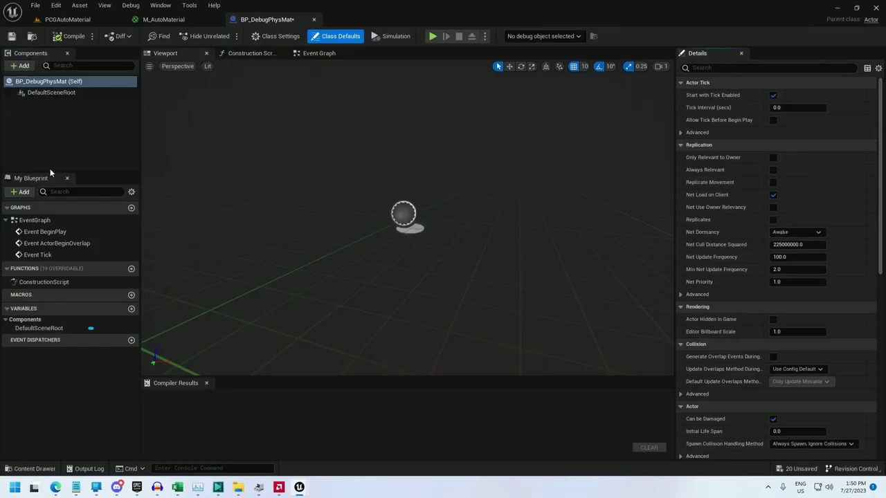
{"action": "double_click", "coordinate": [40, 281]}
{"action": "scroll", "coordinate": [477, 312], "scroll_direction": "down", "scroll_amount": 2}
{"action": "right_click_drag", "start_coordinate": [484, 263], "coordinate": [359, 185]}
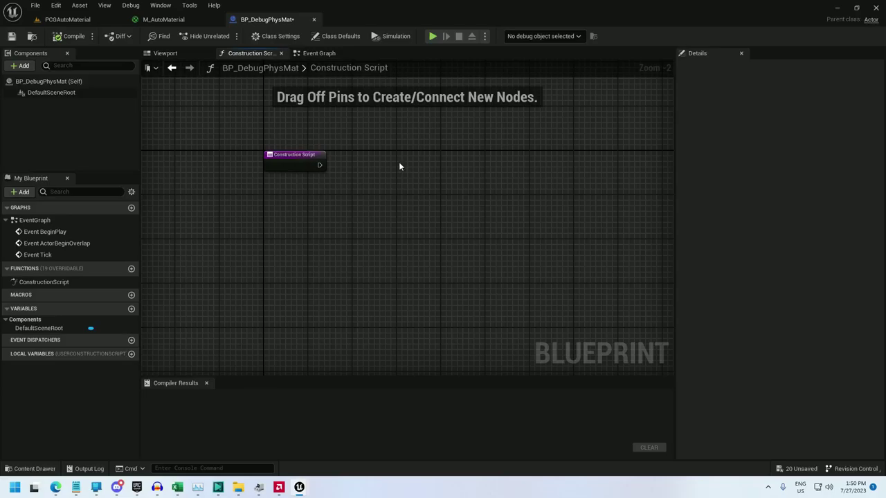
{"action": "right_click", "coordinate": [398, 167]}
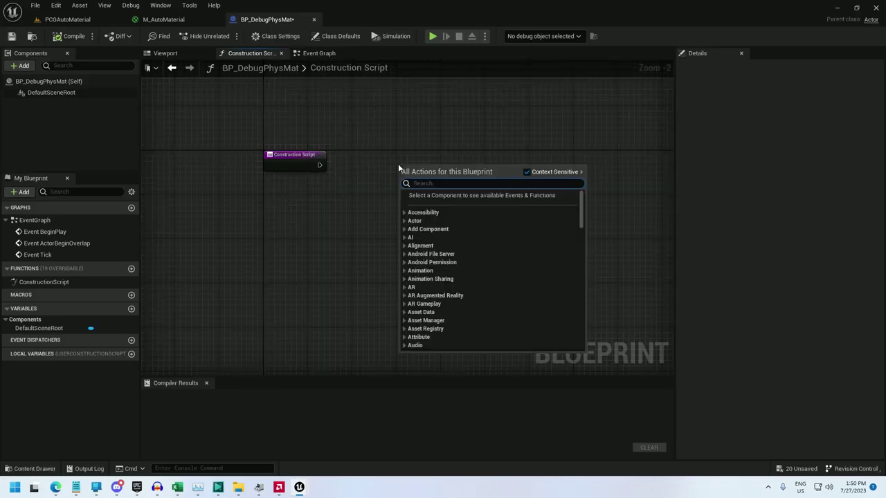
{"action": "type", "text": "line trac"}
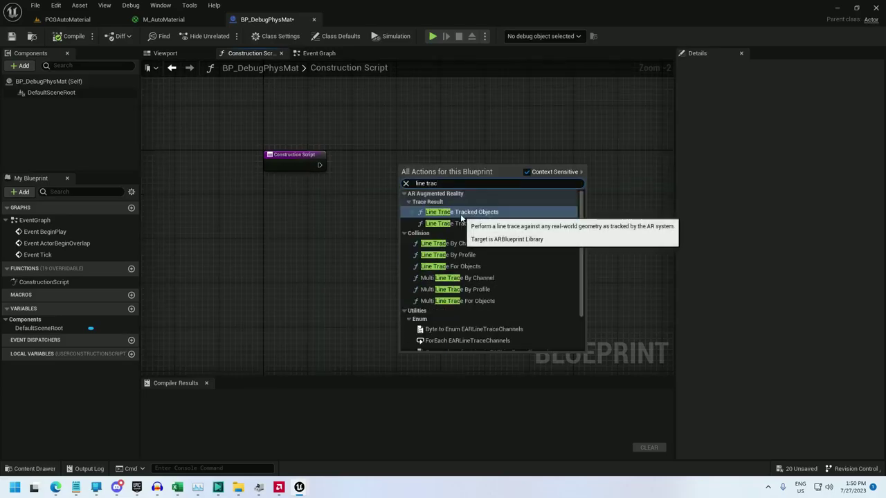
{"action": "left_click", "coordinate": [465, 245]}
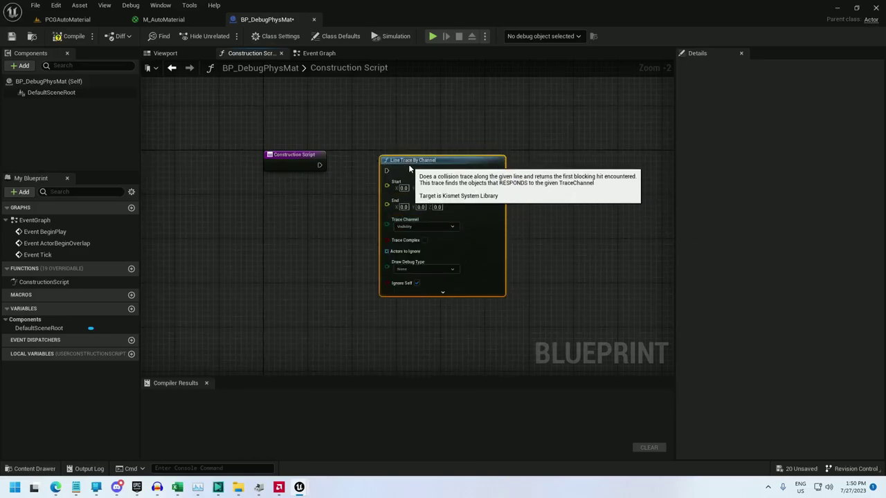
{"action": "left_click_drag", "start_coordinate": [392, 165], "coordinate": [319, 164]}
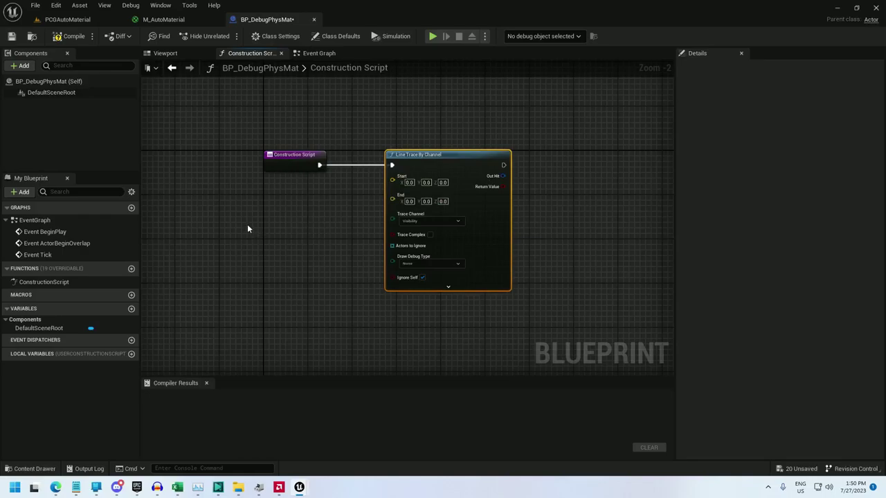
- Add Get Actor Location, add 10000 to its Z with an Add node, and connect the sum to the line trace's Start
{"action": "right_click_drag", "start_coordinate": [224, 221], "coordinate": [279, 200]}
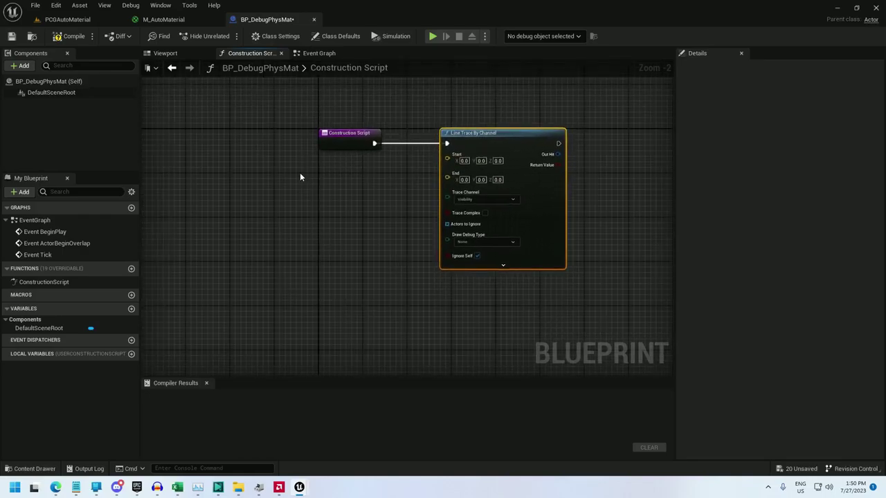
{"action": "right_click", "coordinate": [287, 173]}
{"action": "type", "text": "get actor location"}
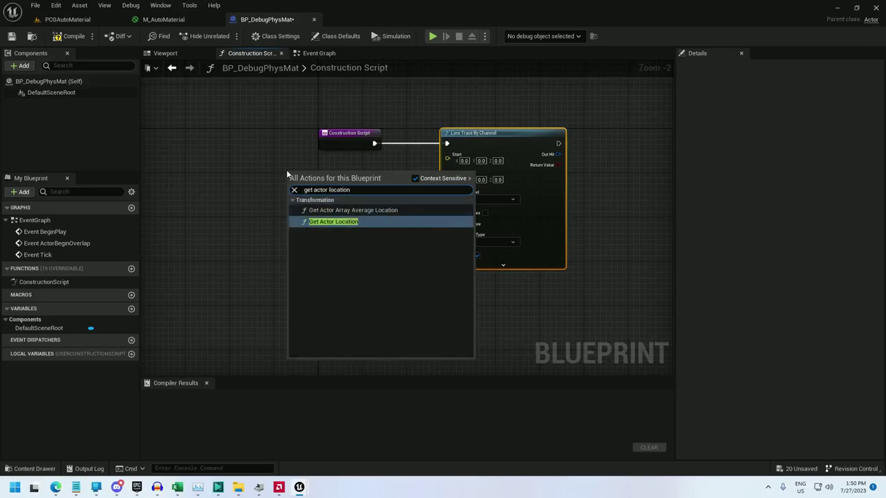
{"action": "left_click", "coordinate": [325, 223]}
{"action": "left_click_drag", "start_coordinate": [326, 174], "coordinate": [361, 187]}
{"action": "left_click", "coordinate": [407, 227]}
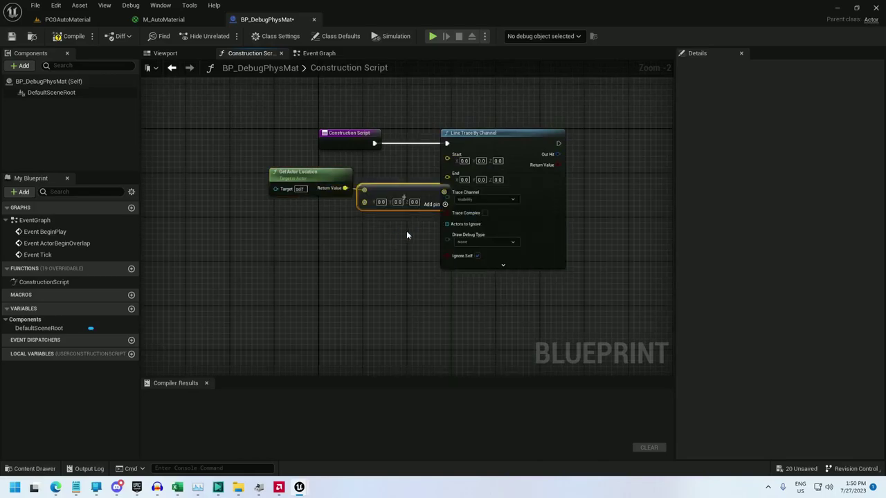
{"action": "left_click", "coordinate": [416, 202]}
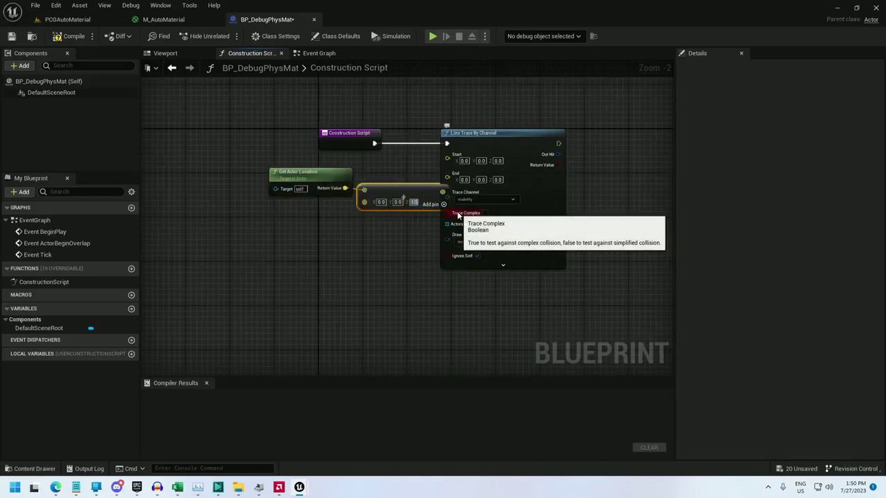
{"action": "mouse_move", "coordinate": [379, 233]}
{"action": "left_mouse_down"}
{"action": "mouse_move", "coordinate": [347, 183]}
{"action": "mouse_move", "coordinate": [299, 166]}
{"action": "left_mouse_up"}
{"action": "left_click_drag", "start_coordinate": [372, 169], "coordinate": [446, 155]}
- Subtract 10000 in Z from the actor location with a Subtract node and connect the result to the line trace's End
{"action": "left_click_drag", "start_coordinate": [262, 167], "coordinate": [281, 228]}
{"action": "type", "text": "-"}
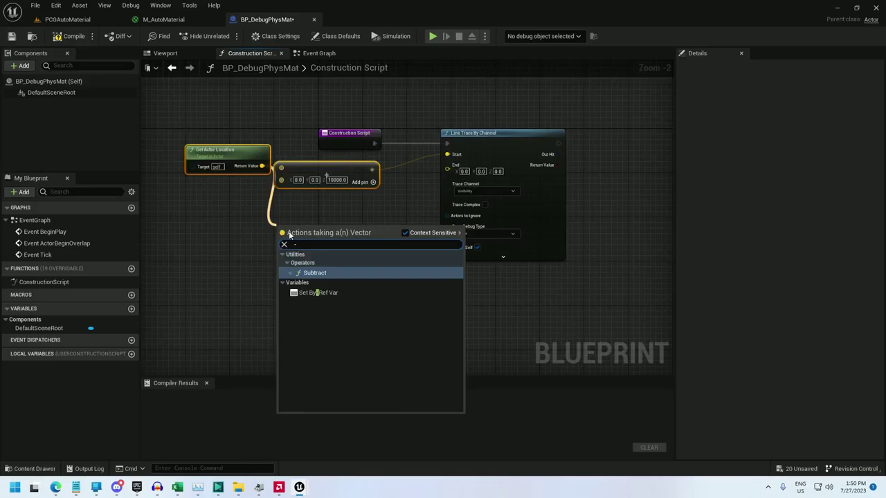
{"action": "left_click", "coordinate": [309, 273]}
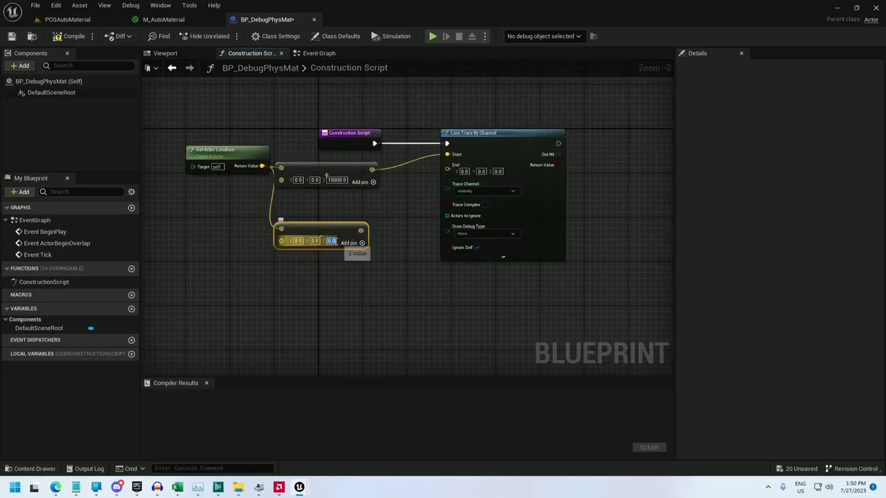
{"action": "type", "text": "1000"}
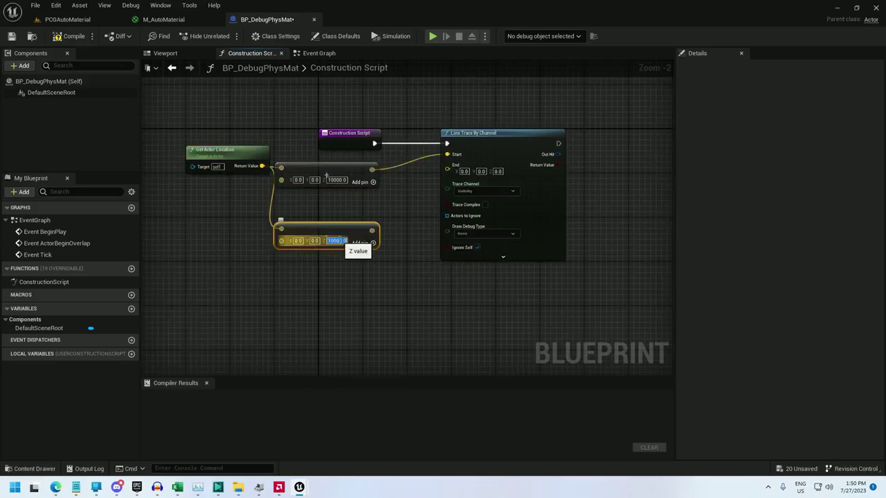
{"action": "type", "text": "0"}
{"action": "key", "text": "Return"}
{"action": "left_click_drag", "start_coordinate": [372, 230], "coordinate": [462, 177]}
- Set the line trace's Trace Channel to Camera and its Draw Debug Type to For Duration
{"action": "left_click", "coordinate": [467, 183]}
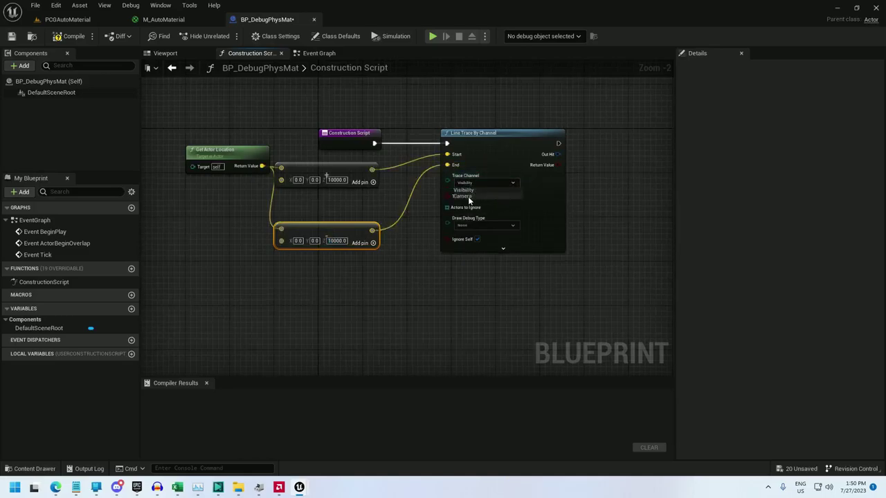
{"action": "left_click", "coordinate": [468, 197]}
{"action": "right_click_drag", "start_coordinate": [580, 196], "coordinate": [400, 211]}
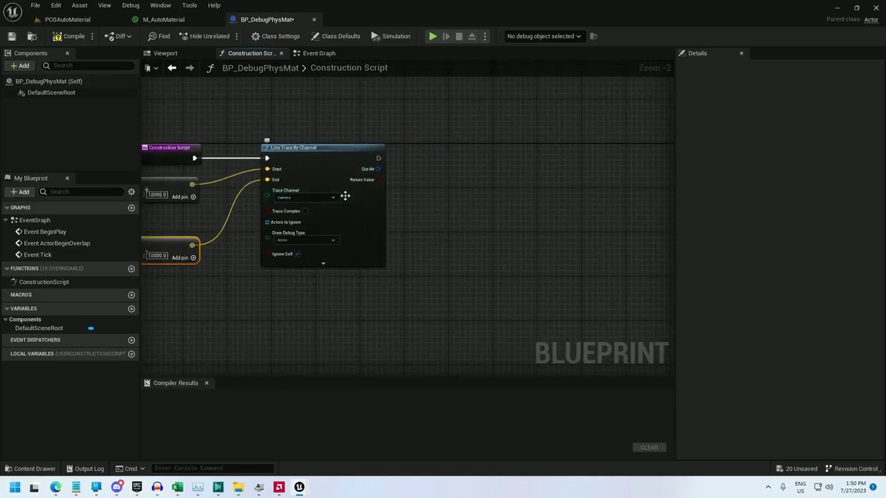
{"action": "right_click_drag", "start_coordinate": [404, 166], "coordinate": [332, 195]}
{"action": "left_click", "coordinate": [275, 243]}
- Add a Get Surface Type node from the line trace's Out Hit and convert its return value with an Enum to String node
{"action": "left_click_drag", "start_coordinate": [305, 206], "coordinate": [355, 217]}
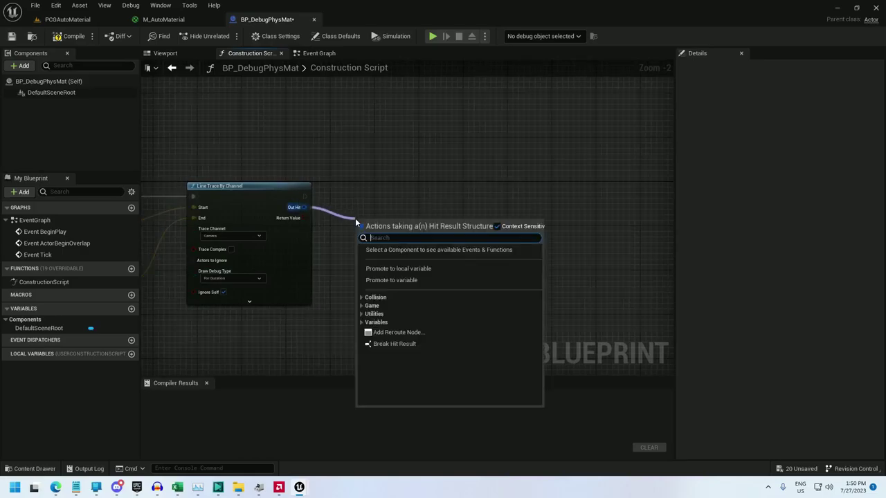
{"action": "type", "text": "sur"}
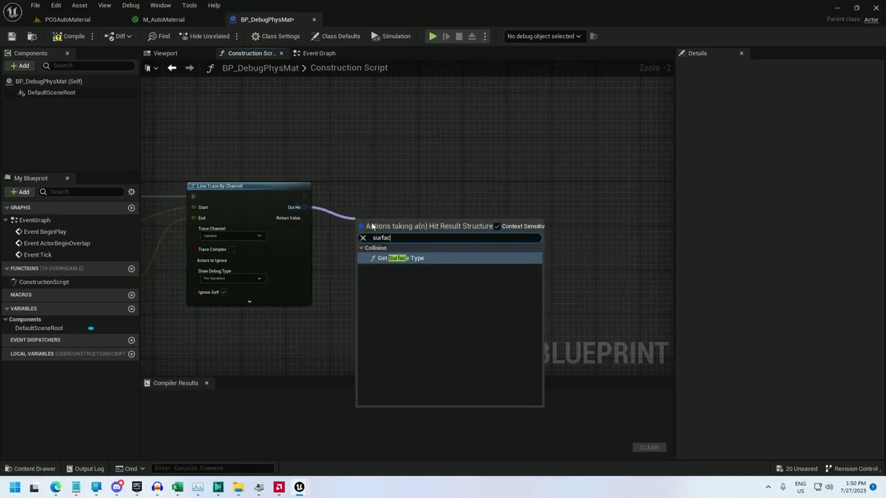
{"action": "type", "text": "fac"}
{"action": "left_click", "coordinate": [397, 258]}
{"action": "left_click_drag", "start_coordinate": [401, 230], "coordinate": [361, 199]}
{"action": "type", "text": "string"}
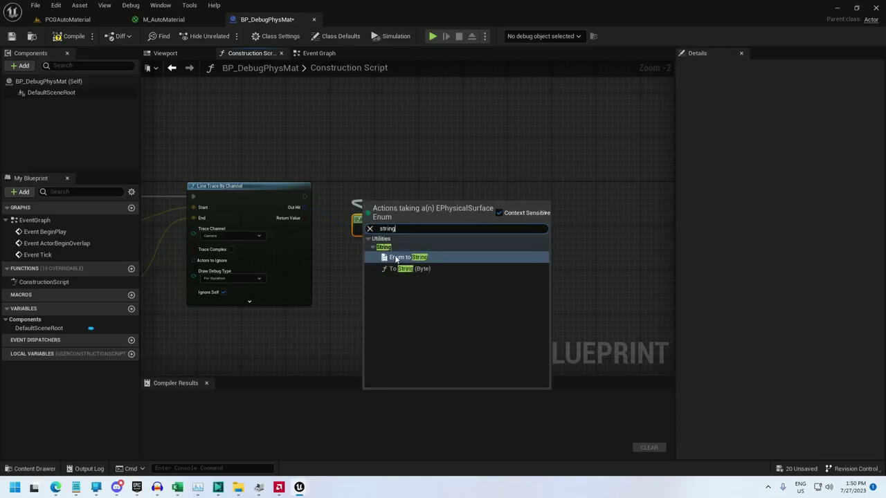
{"action": "left_click", "coordinate": [401, 257]}
- Print the Enum to String result with a Print String node executed after the line trace, and compile the Blueprint
{"action": "left_click_drag", "start_coordinate": [434, 210], "coordinate": [441, 170]}
{"action": "type", "text": "print string"}
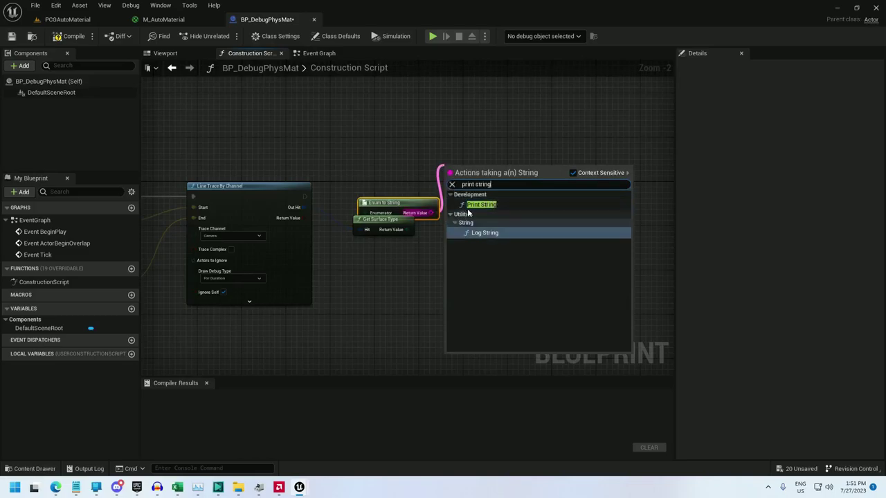
{"action": "left_click", "coordinate": [477, 205]}
{"action": "mouse_move", "coordinate": [451, 180]}
{"action": "left_mouse_down"}
{"action": "mouse_move", "coordinate": [319, 211]}
{"action": "mouse_move", "coordinate": [303, 197]}
{"action": "left_mouse_up"}
{"action": "left_click", "coordinate": [72, 38]}
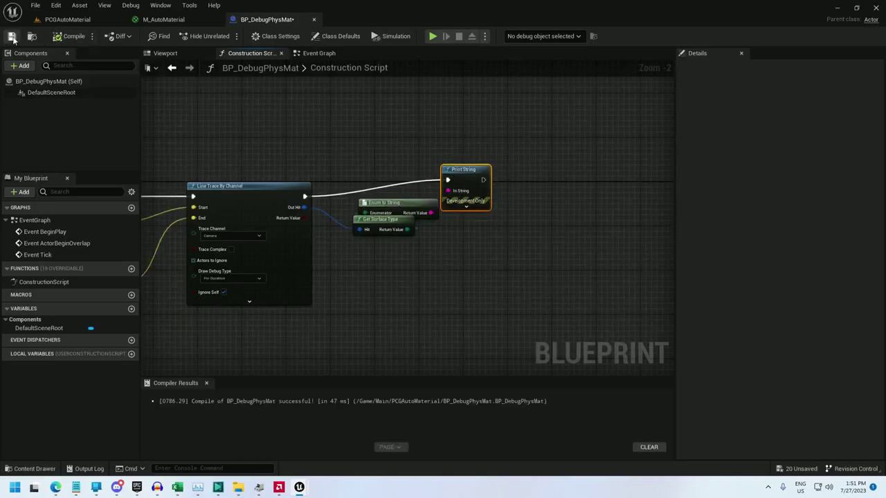
- Try BP_DebugPhysMat in the PCGAutoMaterial level by moving it over the landscape to test the surface types, and delete the test actor
{"action": "left_click", "coordinate": [68, 20]}
{"action": "key", "text": "ctrl+space"}
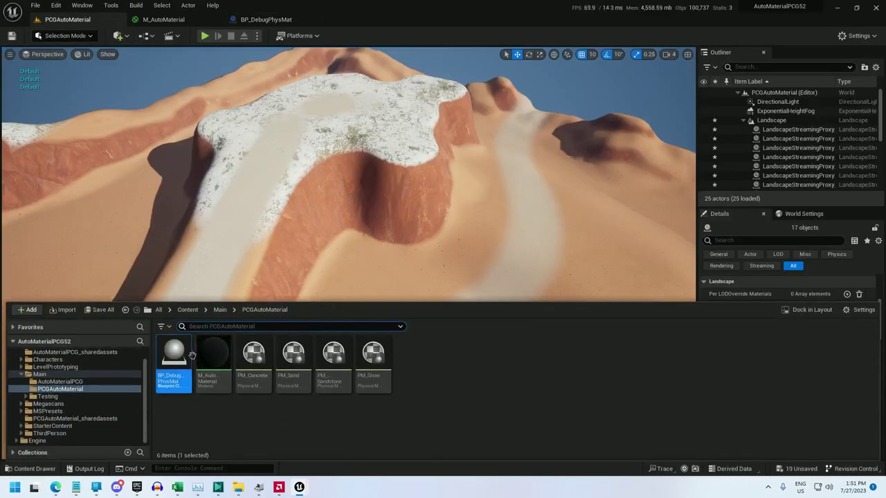
{"action": "left_click_drag", "start_coordinate": [175, 363], "coordinate": [408, 114]}
{"action": "key", "text": "Delete"}
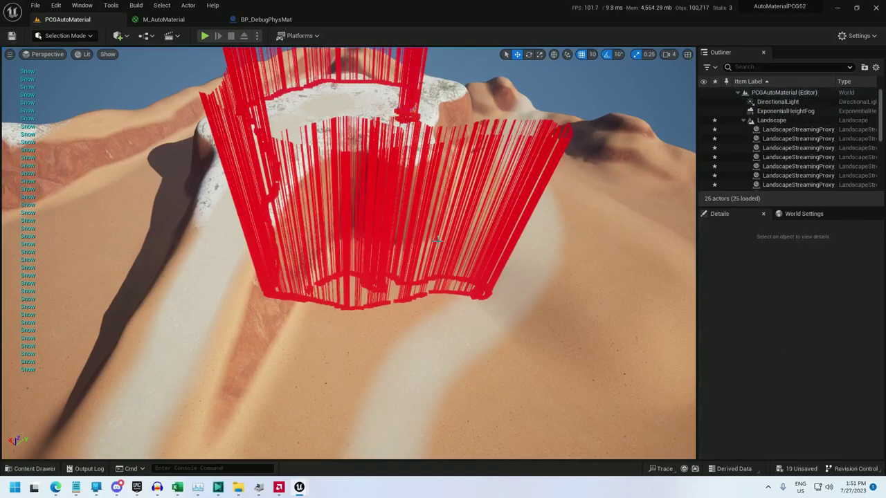
- Create a PCG Graph named PCG_AutoMaterial in the PCGAutoMaterial folder and open it
{"action": "key", "text": "s"}
{"action": "mouse_move", "coordinate": [448, 236]}
{"action": "right_mouse_down"}
{"action": "mouse_move", "coordinate": [440, 234]}
{"action": "mouse_move", "coordinate": [451, 224]}
{"action": "right_mouse_up"}
{"action": "key", "text": "w"}
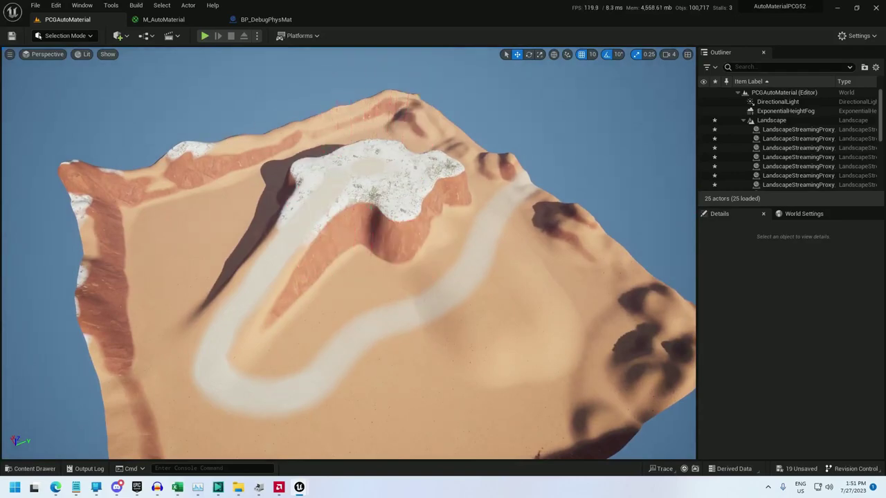
{"action": "right_click_drag", "start_coordinate": [373, 213], "coordinate": [372, 213]}
{"action": "key", "text": "ctrl+space"}
{"action": "right_click", "coordinate": [412, 355]}
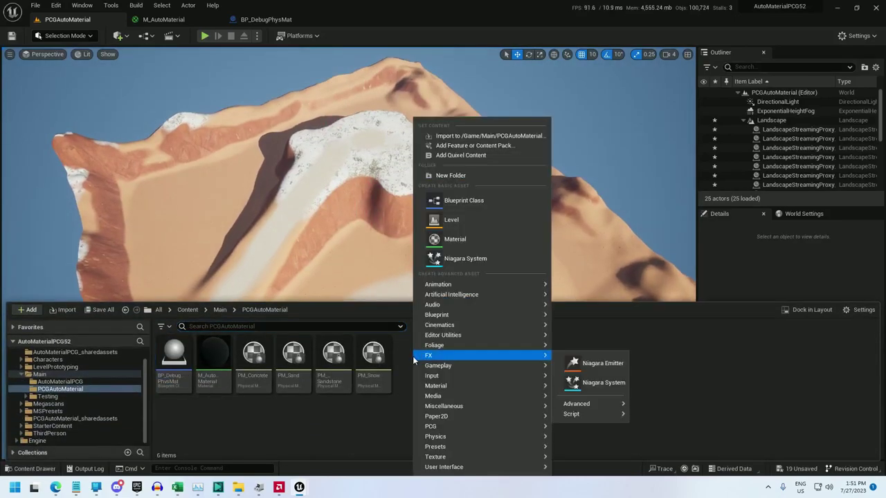
{"action": "mouse_move", "coordinate": [430, 426]}
{"action": "left_click", "coordinate": [589, 426]}
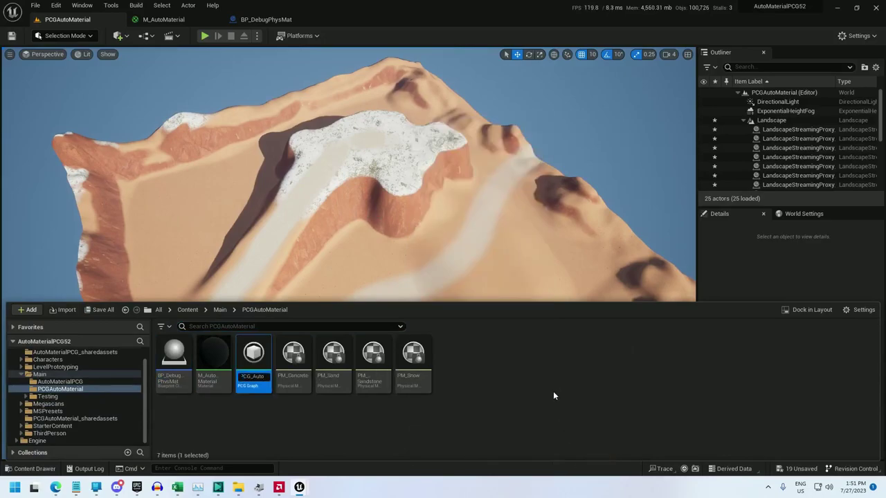
{"action": "type", "text": "PCG_AutoMaterial"}
{"action": "key", "text": "Return"}
{"action": "key", "text": "Return"}
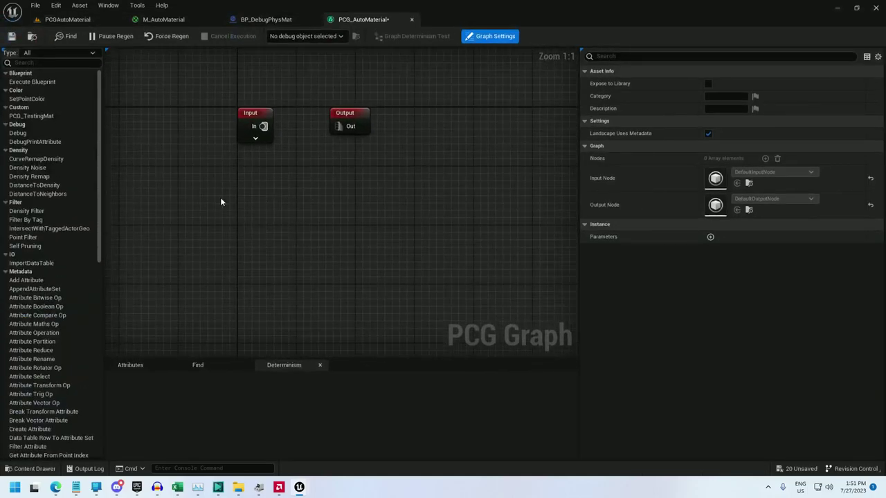
- Create an Actor Blueprint class named BP_PhysMaterial in the PCGAutoMaterial folder and open it
{"action": "scroll", "coordinate": [220, 197], "scroll_direction": "down", "scroll_amount": 1}
{"action": "key", "text": "ctrl+space"}
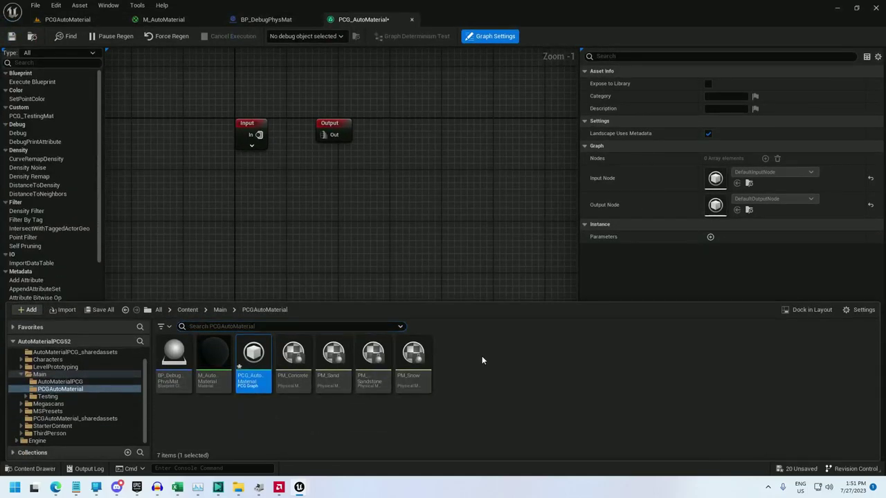
{"action": "right_click", "coordinate": [482, 359]}
{"action": "left_click", "coordinate": [515, 202]}
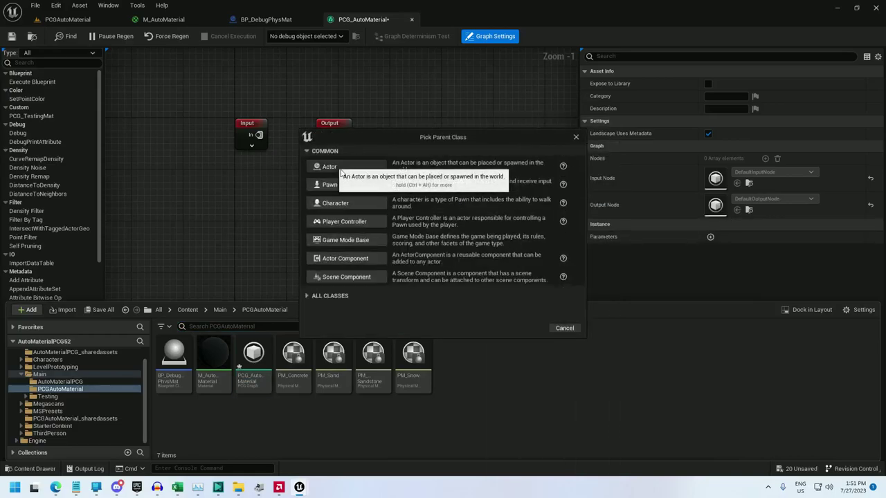
{"action": "left_click", "coordinate": [340, 172]}
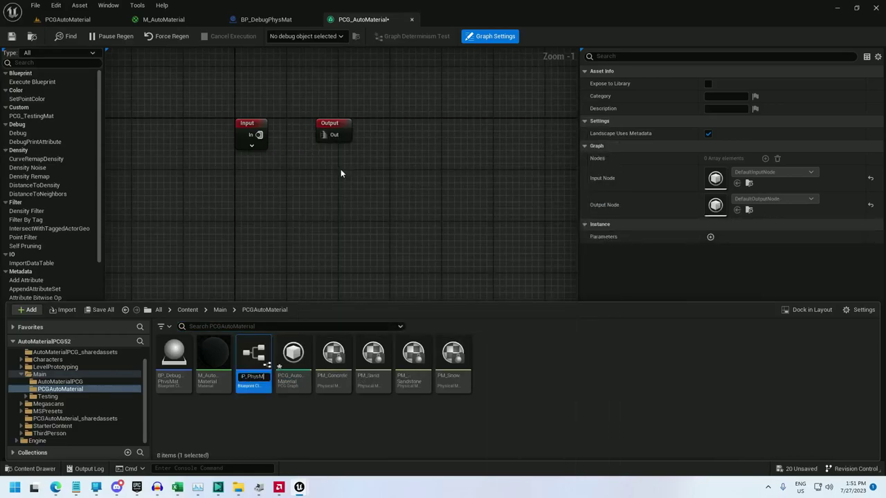
{"action": "type", "text": "BP_PhysMaterial"}
{"action": "key", "text": "Return"}
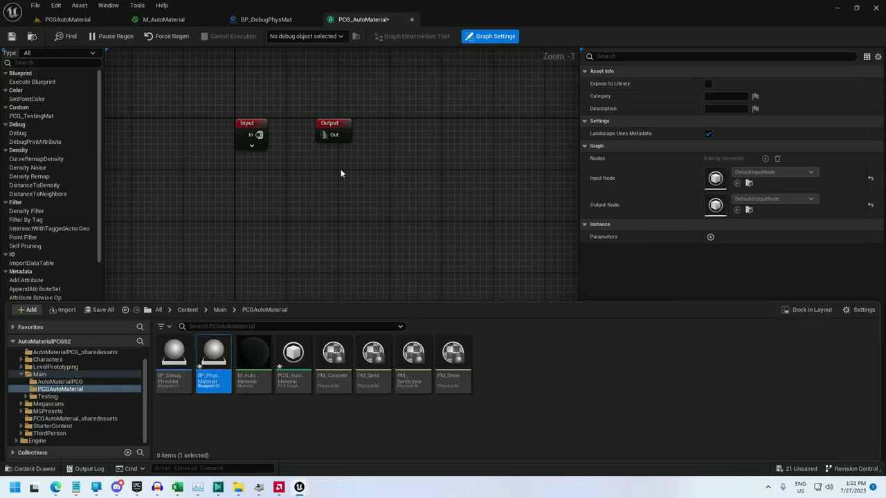
{"action": "key", "text": "Return"}
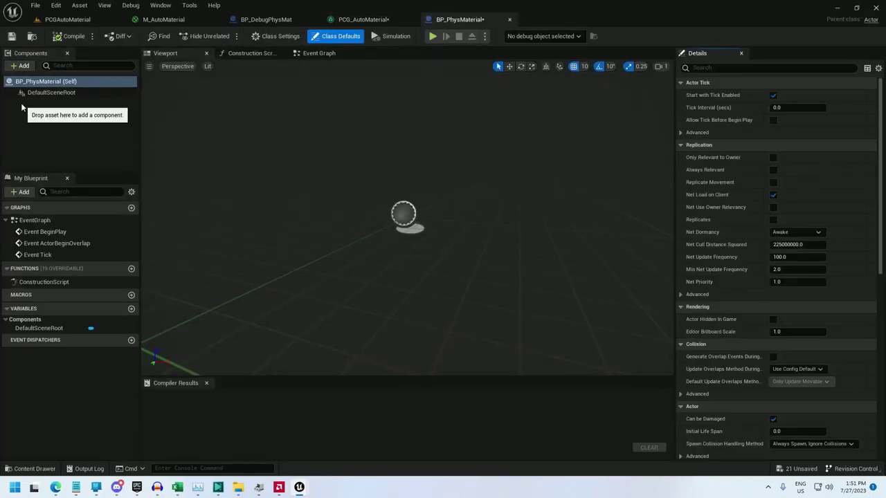
- Add a Spline component and a PCG component to BP_PhysMaterial
{"action": "left_click", "coordinate": [21, 66]}
{"action": "type", "text": "spline"}
{"action": "left_click", "coordinate": [46, 102]}
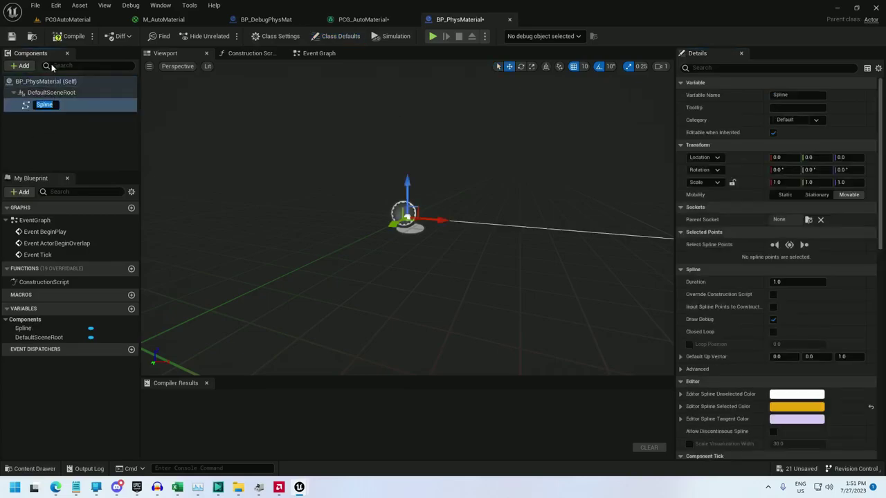
{"action": "left_click", "coordinate": [21, 65]}
{"action": "type", "text": "p"}
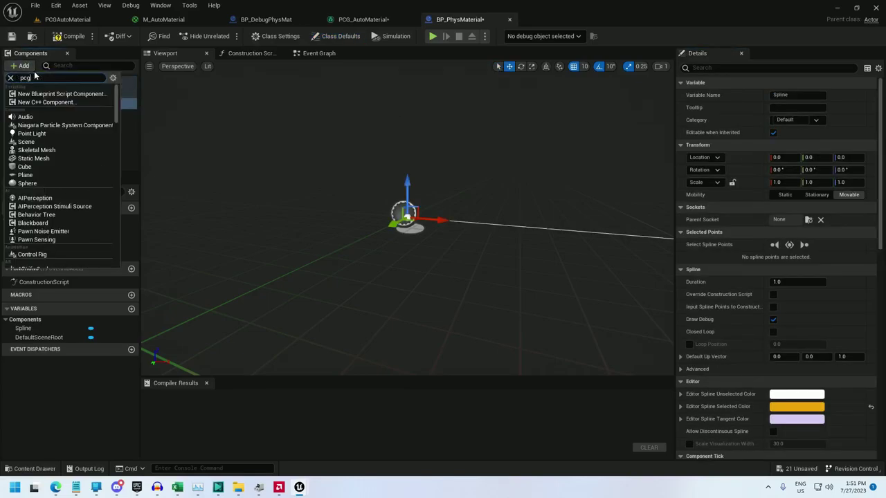
{"action": "type", "text": "cg"}
{"action": "left_click", "coordinate": [36, 102]}
- Move the spline's end point to about X 700, Y -160 and extend the spline with two duplicated points
{"action": "left_click", "coordinate": [40, 104]}
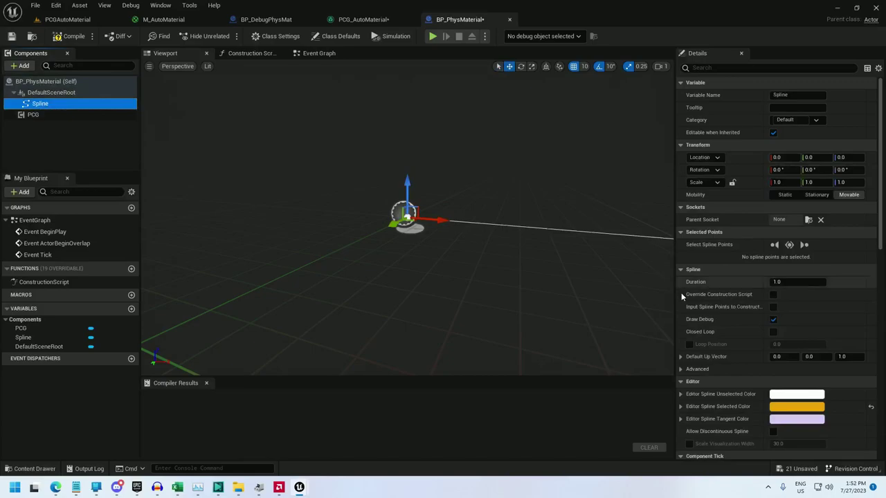
{"action": "right_click_drag", "start_coordinate": [564, 245], "coordinate": [598, 263]}
{"action": "key", "text": "s"}
{"action": "right_click_drag", "start_coordinate": [536, 298], "coordinate": [488, 207]}
{"action": "left_click", "coordinate": [429, 187]}
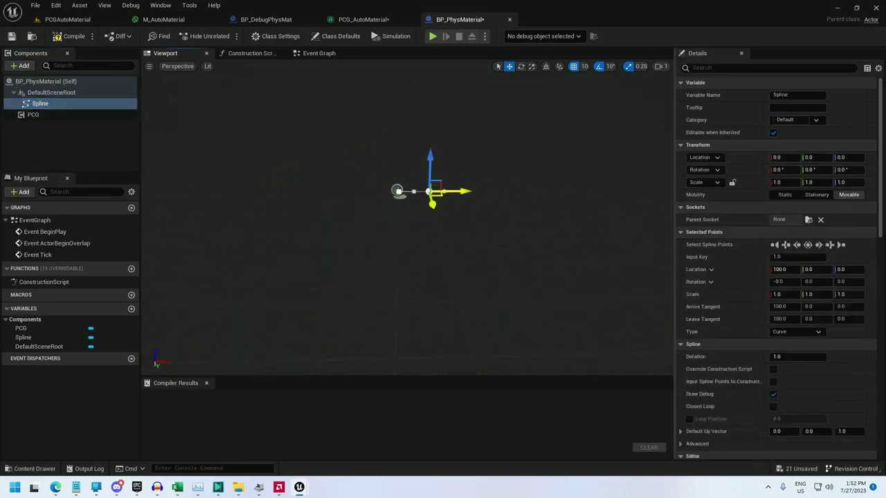
{"action": "left_click_drag", "start_coordinate": [442, 194], "coordinate": [575, 193]}
{"action": "right_click_drag", "start_coordinate": [561, 192], "coordinate": [588, 207]}
{"action": "key", "text": "s"}
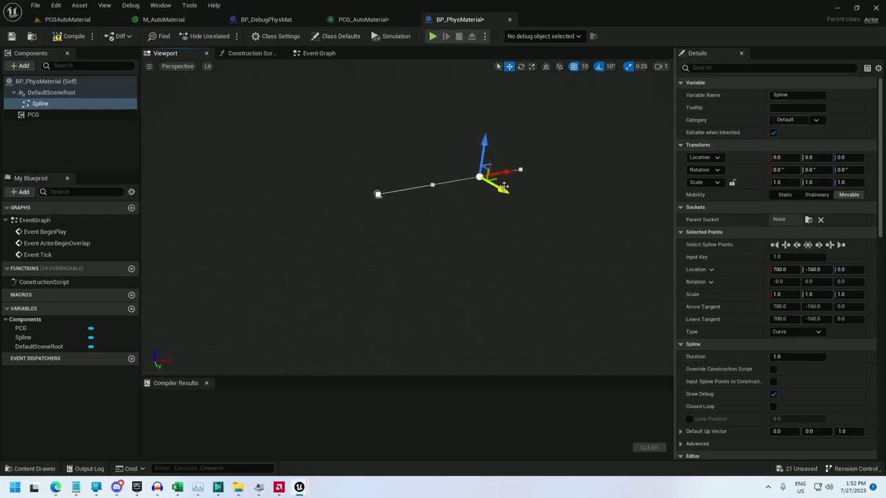
{"action": "left_click_drag", "start_coordinate": [503, 186], "coordinate": [579, 278], "text": "alt"}
{"action": "left_click_drag", "start_coordinate": [553, 243], "coordinate": [405, 297], "text": "alt"}
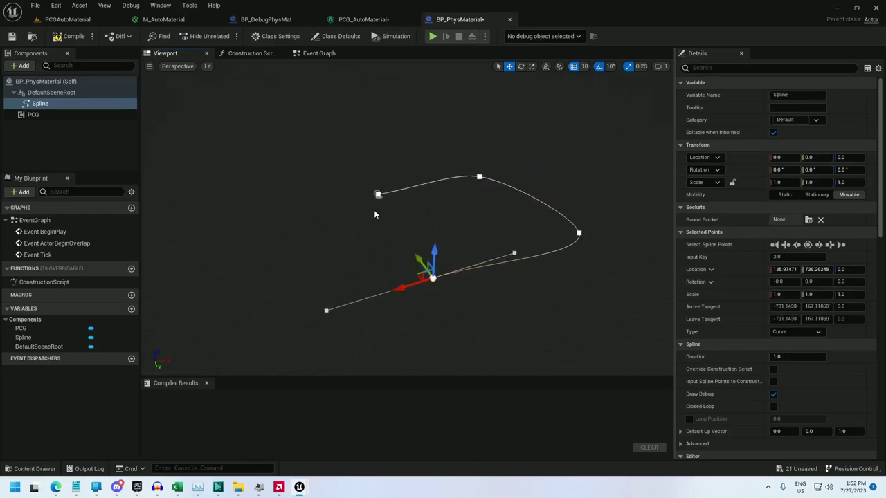
- Spread the spline's first, last and second points outward into a wide outline and enable Closed Loop
{"action": "left_click", "coordinate": [377, 193]}
{"action": "left_click_drag", "start_coordinate": [389, 197], "coordinate": [308, 164]}
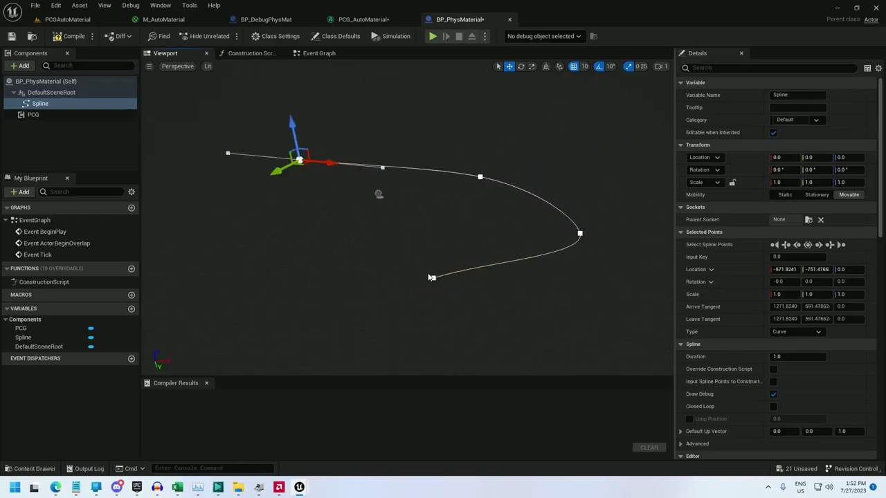
{"action": "left_click", "coordinate": [432, 278]}
{"action": "left_click_drag", "start_coordinate": [432, 276], "coordinate": [314, 269]}
{"action": "left_click", "coordinate": [481, 174]}
{"action": "left_click_drag", "start_coordinate": [482, 173], "coordinate": [486, 130]}
{"action": "left_click", "coordinate": [773, 407]}
- Assign PCG_AutoMaterial as the PCG component's Graph, and compile and save BP_PhysMaterial
{"action": "left_click", "coordinate": [66, 115]}
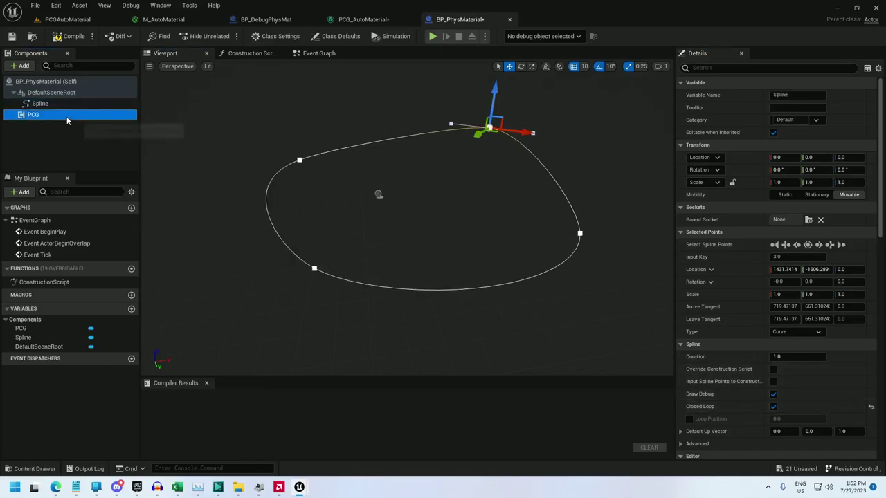
{"action": "left_click", "coordinate": [805, 386]}
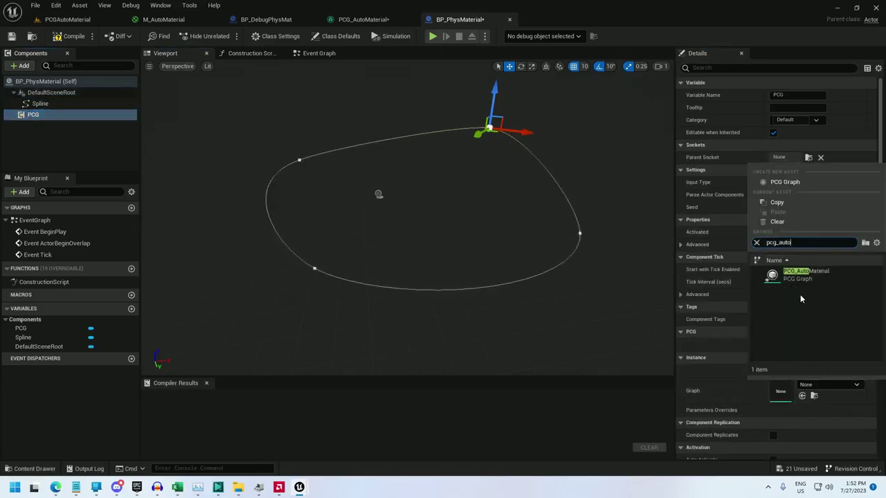
{"action": "left_click", "coordinate": [796, 274]}
{"action": "left_click", "coordinate": [73, 36]}
{"action": "left_click", "coordinate": [11, 36]}
- Place BP_PhysMaterial on the landscape beside the snowy hill in the PCGAutoMaterial level and pull one of its spline points outward
{"action": "left_click", "coordinate": [67, 20]}
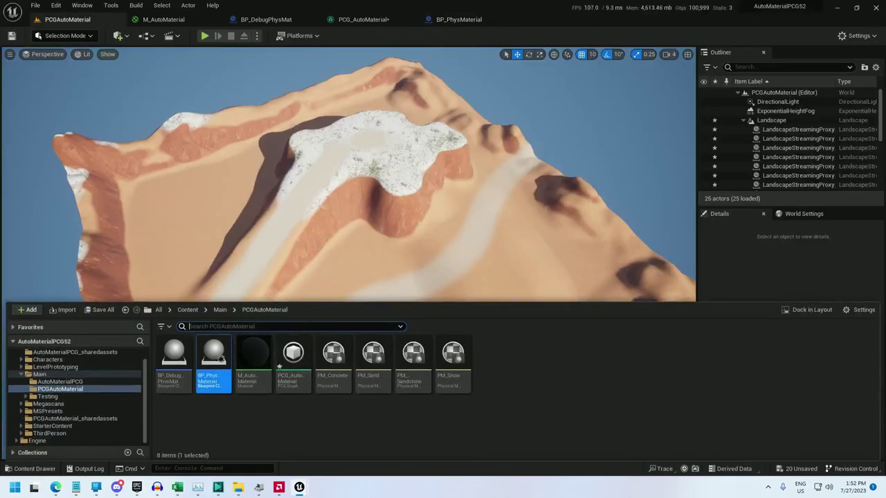
{"action": "left_click", "coordinate": [307, 198]}
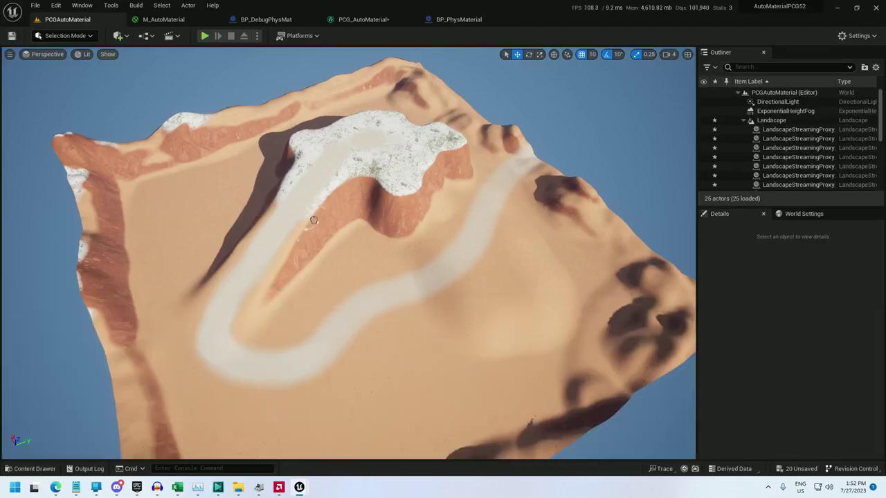
{"action": "left_click_drag", "start_coordinate": [313, 220], "coordinate": [315, 220]}
{"action": "right_click_drag", "start_coordinate": [326, 238], "coordinate": [401, 225]}
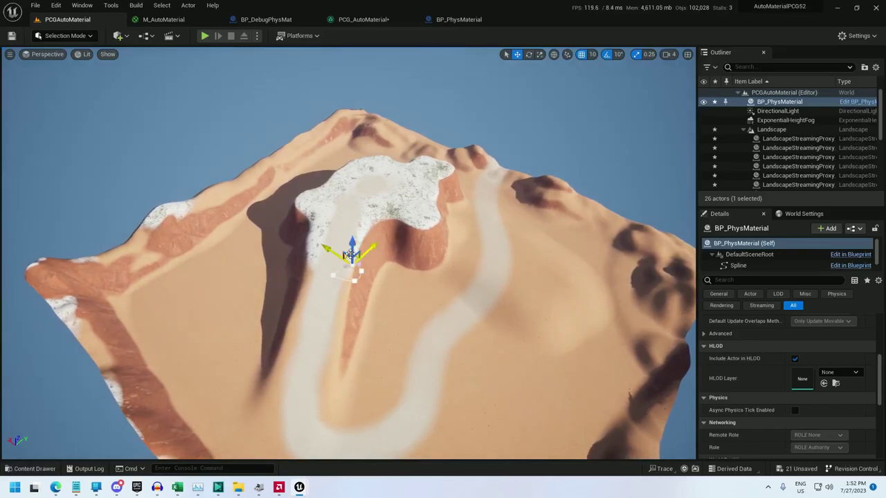
{"action": "left_click_drag", "start_coordinate": [344, 256], "coordinate": [368, 265]}
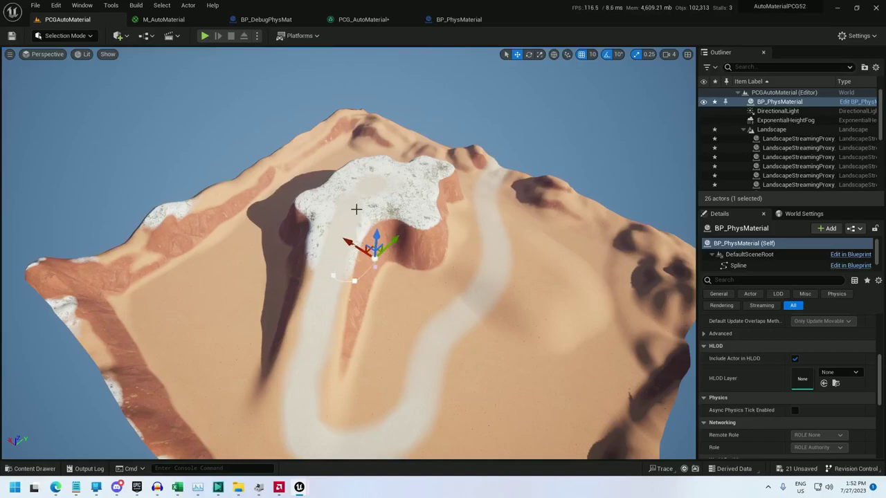
- Add a Get Spline Data node to the PCG_AutoMaterial graph and connect its output to the Spline input of a new Spline Sampler
{"action": "left_click", "coordinate": [351, 22]}
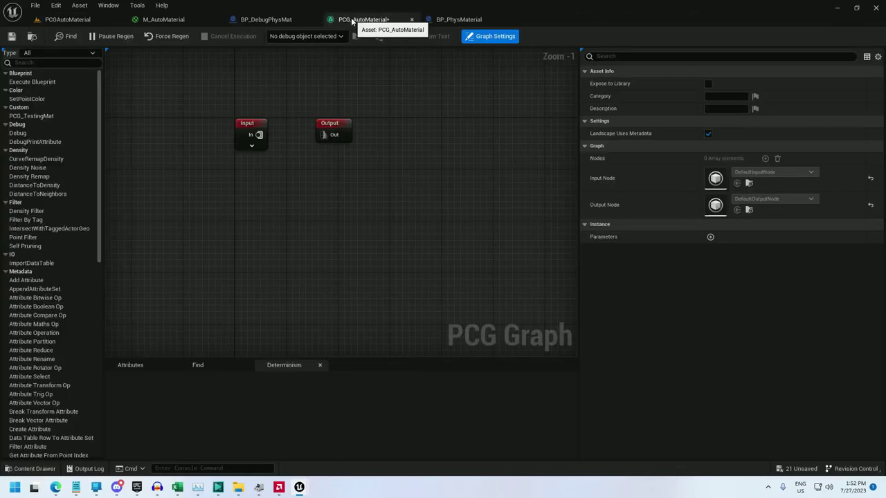
{"action": "right_click", "coordinate": [176, 199]}
{"action": "type", "text": "get spline"}
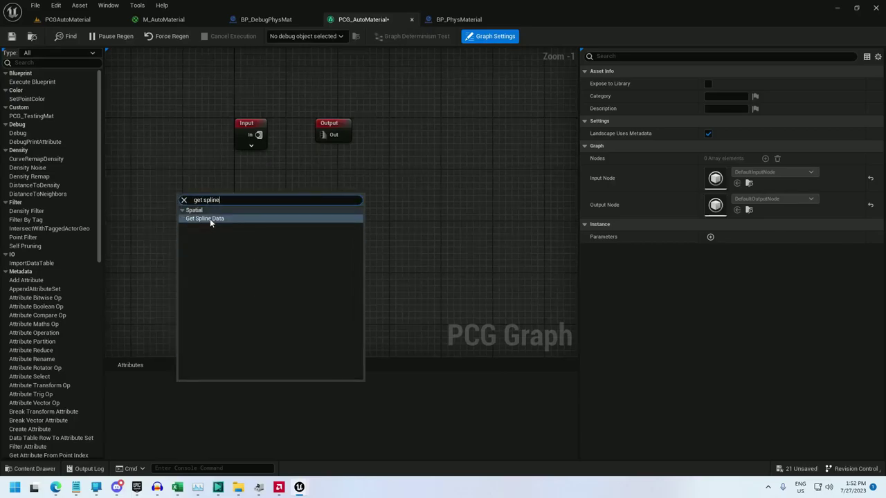
{"action": "left_click", "coordinate": [210, 219]}
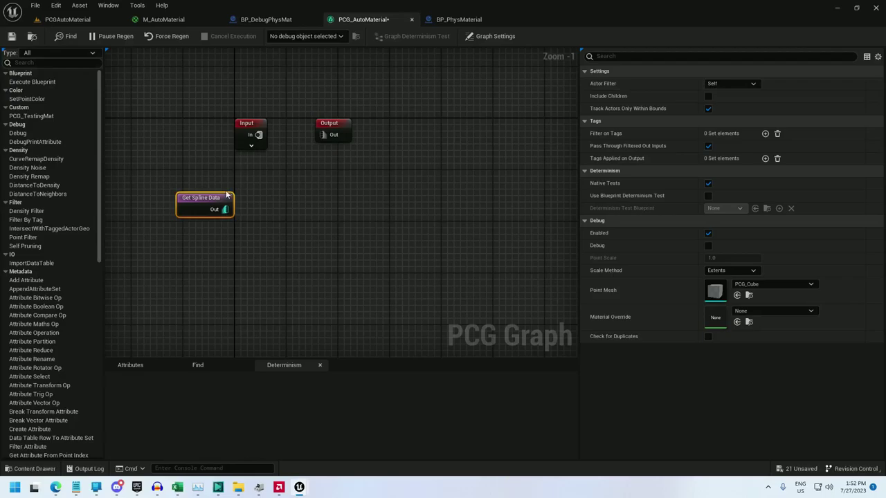
{"action": "left_click_drag", "start_coordinate": [225, 209], "coordinate": [265, 209]}
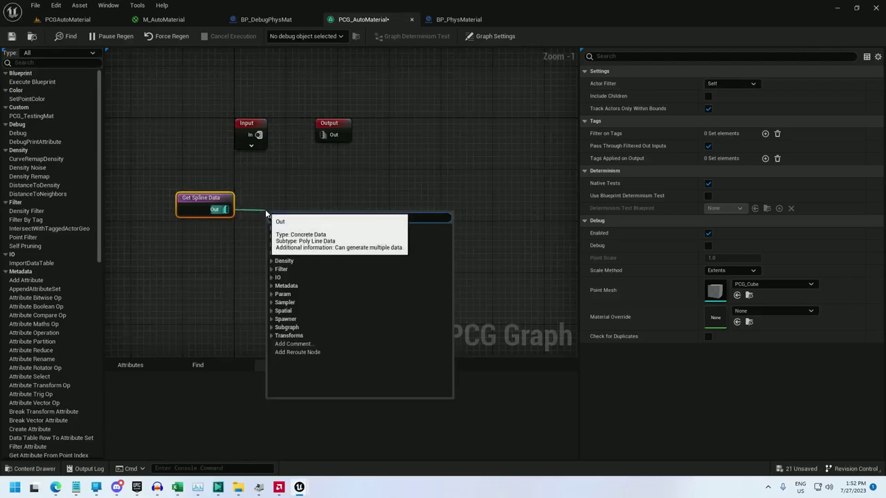
{"action": "type", "text": "spline sampl"}
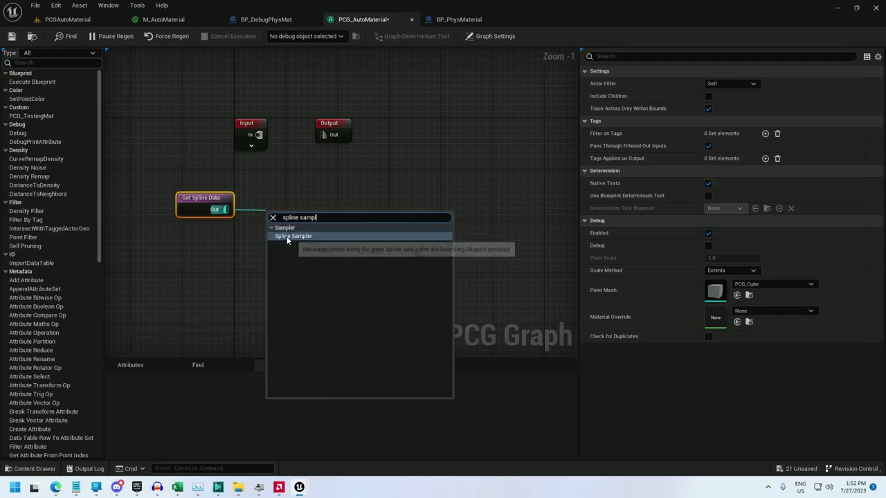
{"action": "left_click", "coordinate": [291, 236]}
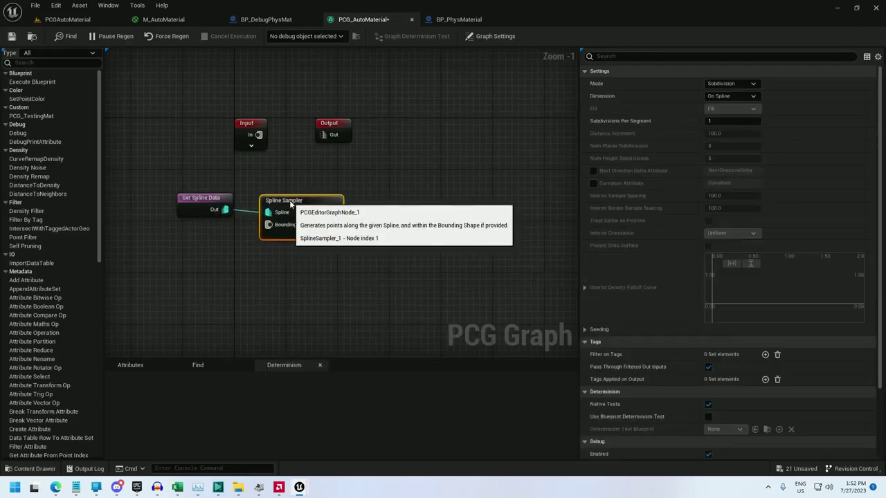
- Set the Spline Sampler's Mode to Distance, its Dimension to On Interior and its Interior Sample Spacing to 500
{"action": "left_click", "coordinate": [723, 84]}
{"action": "left_click", "coordinate": [724, 102]}
{"action": "left_click", "coordinate": [731, 96]}
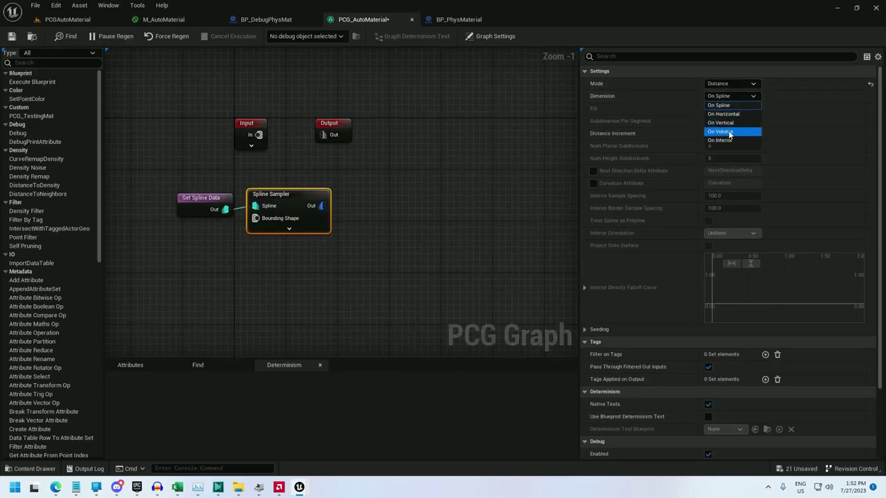
{"action": "left_click", "coordinate": [734, 139]}
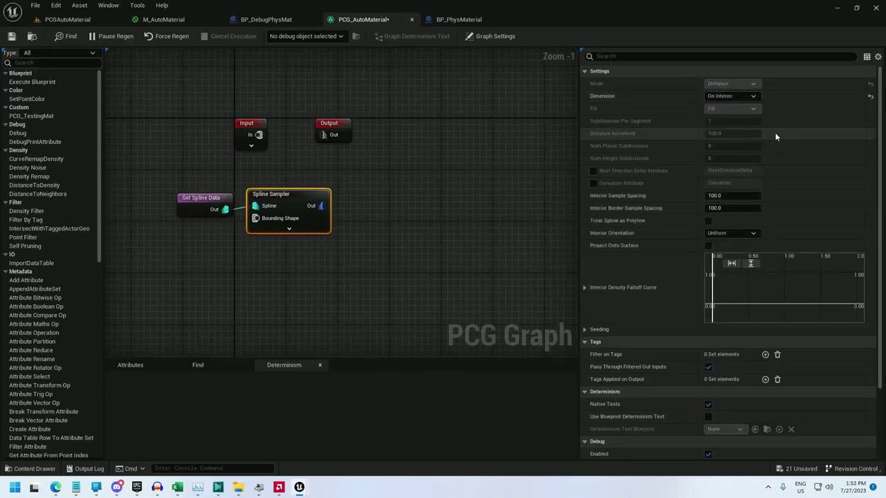
{"action": "left_click", "coordinate": [721, 195]}
{"action": "type", "text": "500"}
{"action": "key", "text": "Return"}
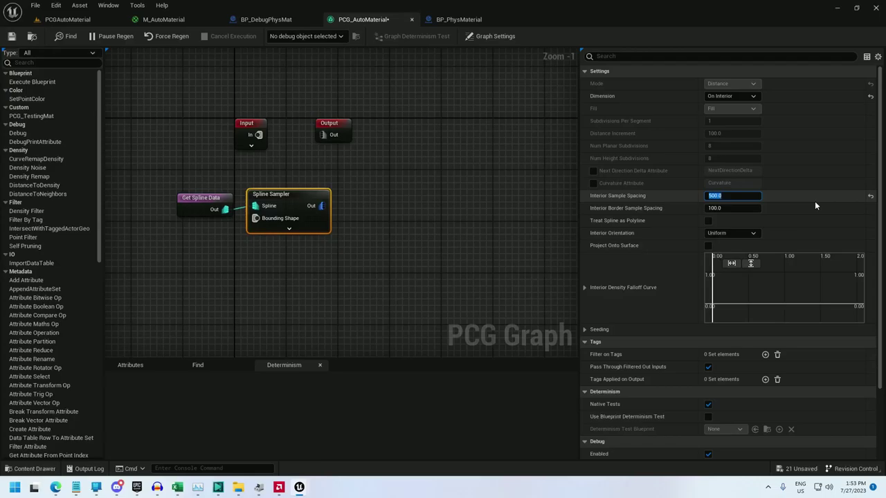
- Add a Projection node fed by the Spline Sampler's output
{"action": "right_click_drag", "start_coordinate": [362, 198], "coordinate": [312, 196]}
{"action": "left_click", "coordinate": [259, 204]}
{"action": "left_click_drag", "start_coordinate": [296, 202], "coordinate": [343, 202]}
{"action": "type", "text": "projection"}
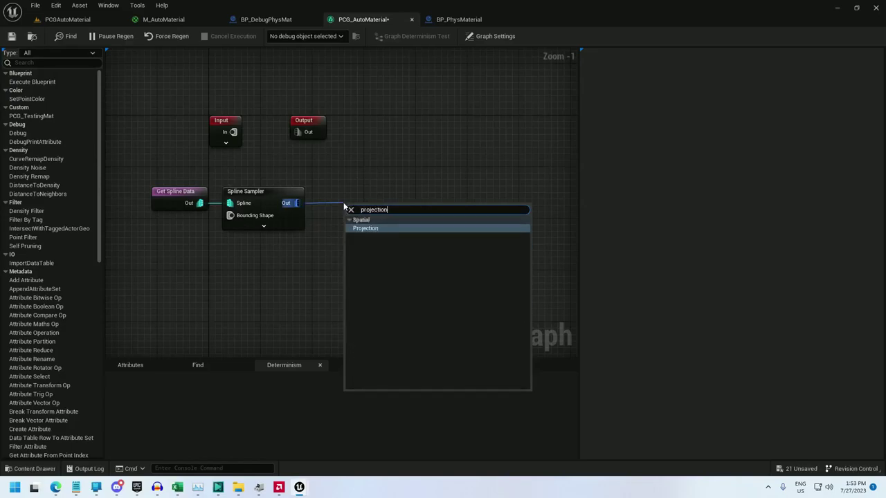
{"action": "key", "text": "Return"}
- Expand the graph's Input node, move it up, connect its Landscape output to the Projection Target and straighten the node layout
{"action": "left_click", "coordinate": [225, 140]}
{"action": "left_click", "coordinate": [225, 143]}
{"action": "left_click_drag", "start_coordinate": [225, 120], "coordinate": [225, 81]}
{"action": "left_click_drag", "start_coordinate": [260, 142], "coordinate": [132, 183]}
{"action": "key", "text": "q"}
{"action": "left_click", "coordinate": [475, 186]}
{"action": "right_click_drag", "start_coordinate": [476, 191], "coordinate": [328, 193]}
{"action": "left_click_drag", "start_coordinate": [346, 196], "coordinate": [451, 235]}
- Start a new Blueprint Class in the PCGAutoMaterial folder and search all parent classes for "pcg blue"
{"action": "key", "text": "ctrl+space"}
{"action": "right_click", "coordinate": [519, 372]}
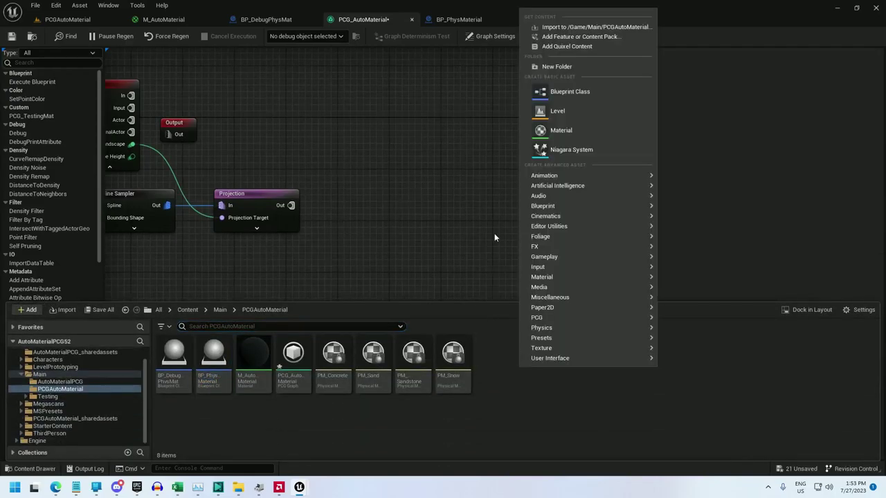
{"action": "left_click", "coordinate": [554, 90]}
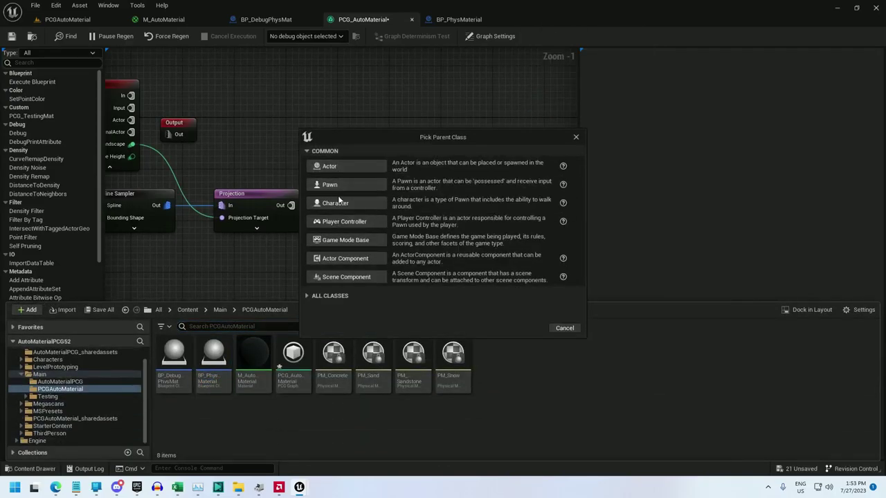
{"action": "left_click", "coordinate": [305, 296]}
{"action": "type", "text": "pcg blue"}
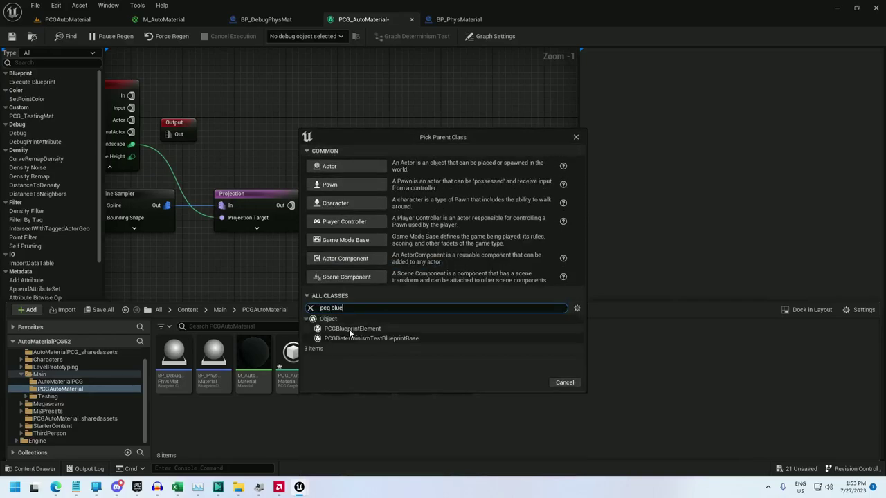
- Create a blueprint class based on PCGBlueprintElement, name it PCGB_PhysMat, and open it for editing
{"action": "left_click", "coordinate": [352, 328]}
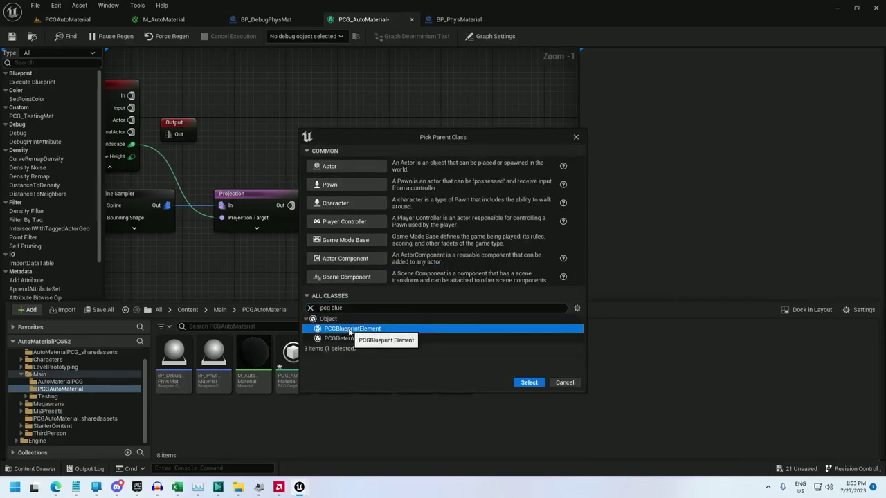
{"action": "left_click", "coordinate": [526, 382]}
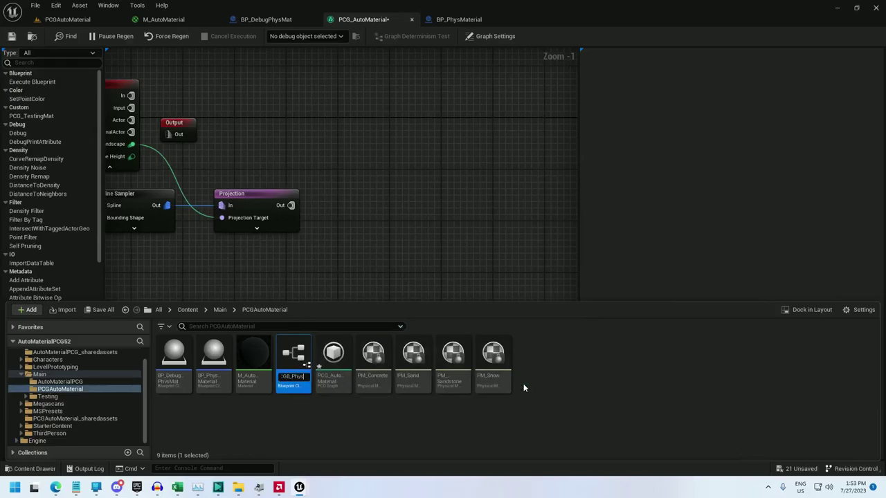
{"action": "key", "text": "Return"}
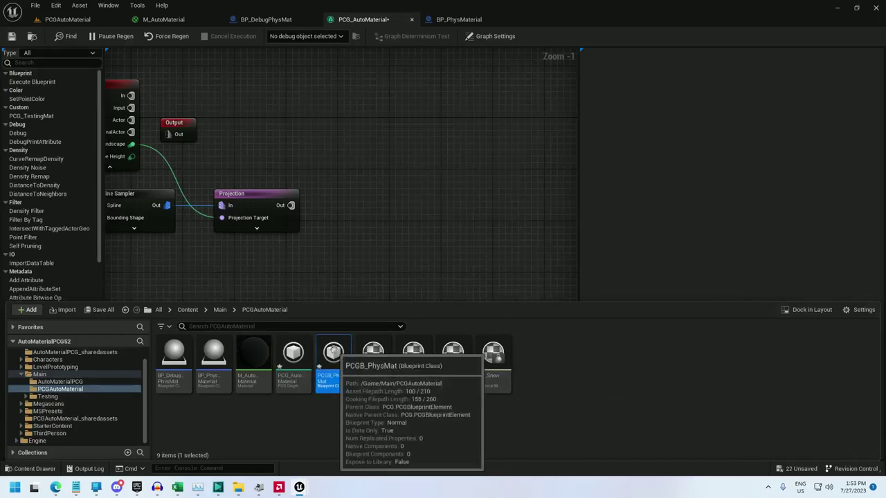
{"action": "double_click", "coordinate": [333, 352]}
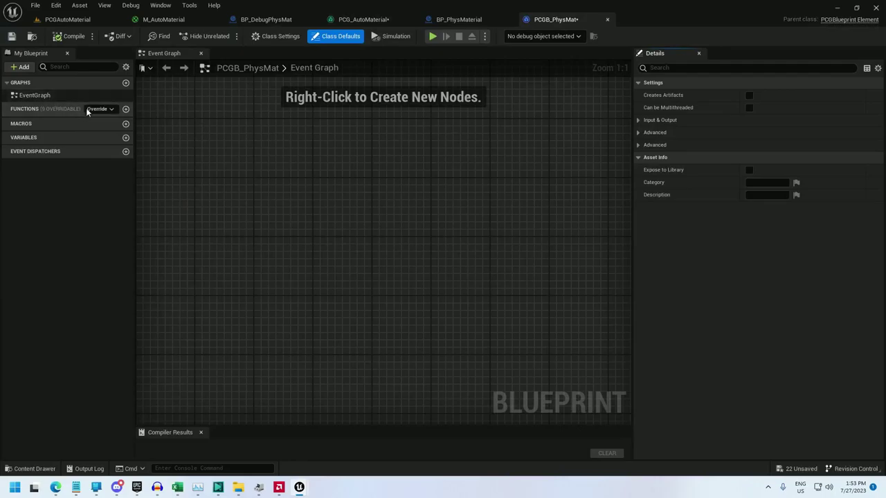
- Override the Node Title Override function and set its return value to PhysMat
{"action": "left_click", "coordinate": [97, 108]}
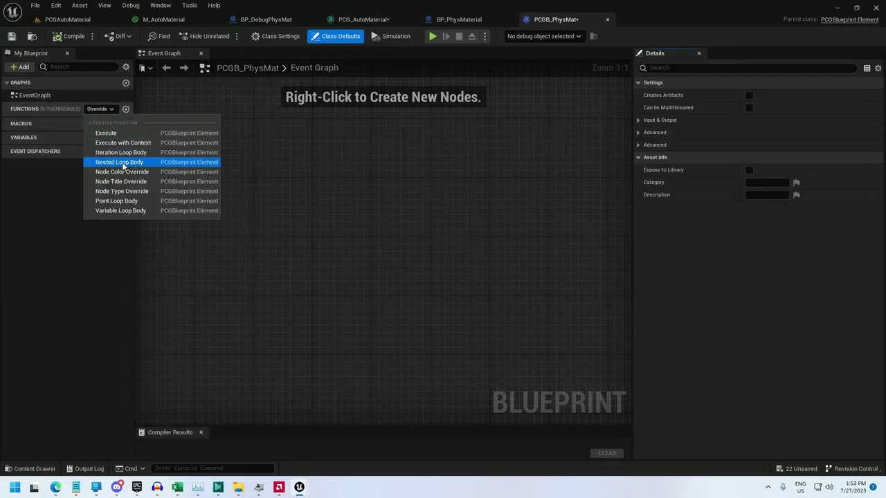
{"action": "left_click", "coordinate": [121, 182]}
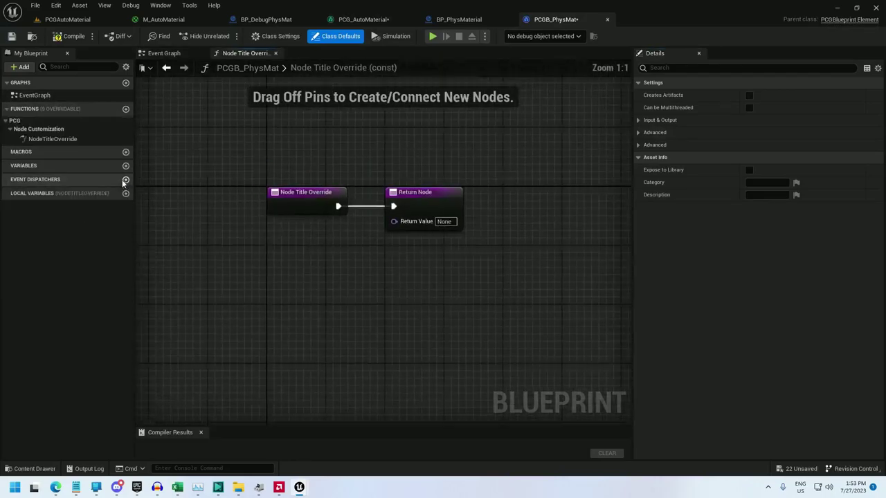
{"action": "left_click", "coordinate": [501, 279]}
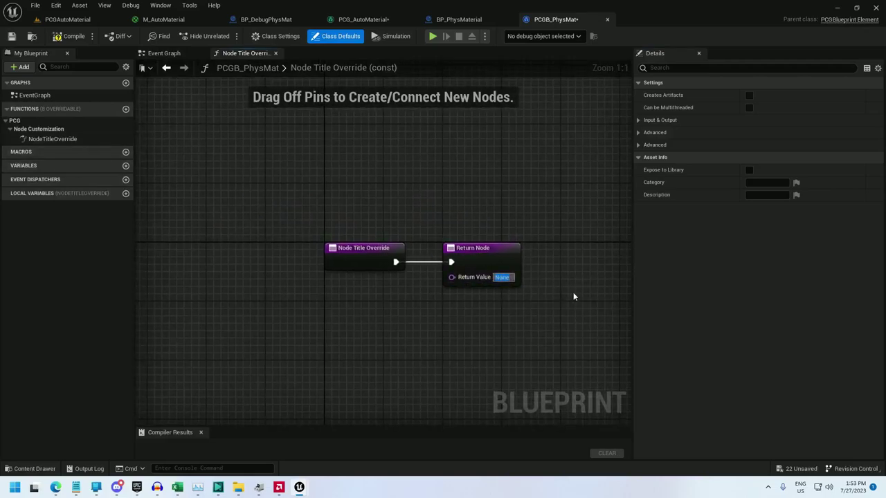
{"action": "type", "text": "PhysMat"}
{"action": "key", "text": "Return"}
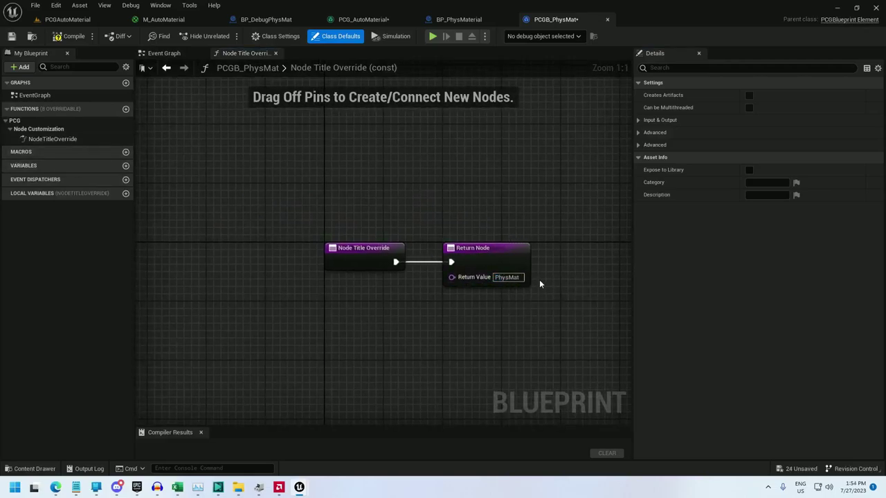
- Expose the blueprint to the library with category Custom and description "Get the Physical Material"
{"action": "left_click", "coordinate": [749, 169]}
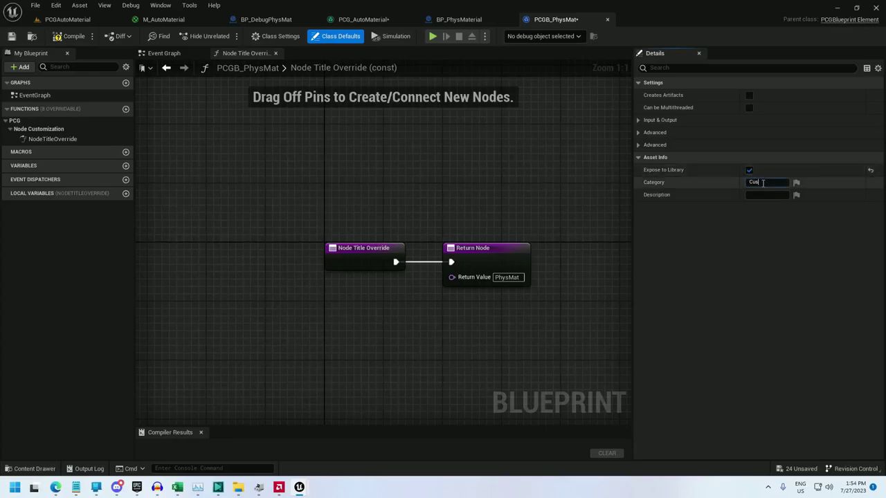
{"action": "key", "text": "Tab"}
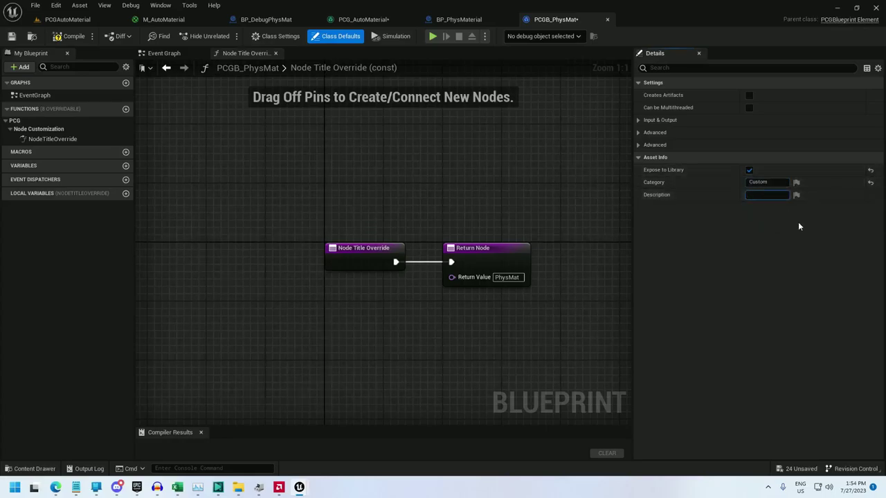
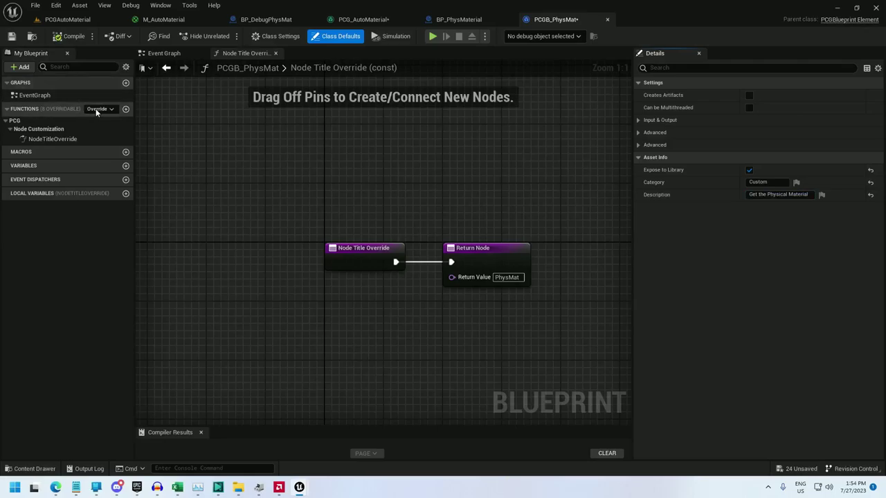
- Override Execute with Context and promote its In Context pin to a variable named Context, with the SET node run from the function entry
{"action": "left_click", "coordinate": [103, 109]}
{"action": "left_click", "coordinate": [115, 143]}
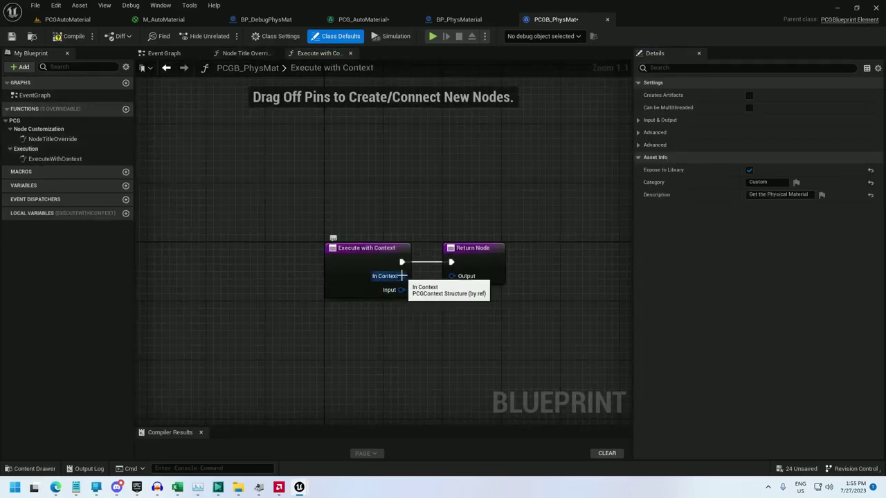
{"action": "right_click", "coordinate": [402, 275]}
{"action": "left_click", "coordinate": [430, 293]}
{"action": "left_click_drag", "start_coordinate": [366, 249], "coordinate": [238, 250]}
{"action": "left_click_drag", "start_coordinate": [554, 254], "coordinate": [354, 262]}
{"action": "left_click", "coordinate": [41, 200]}
{"action": "double_click", "coordinate": [49, 198]}
{"action": "key", "text": "Return"}
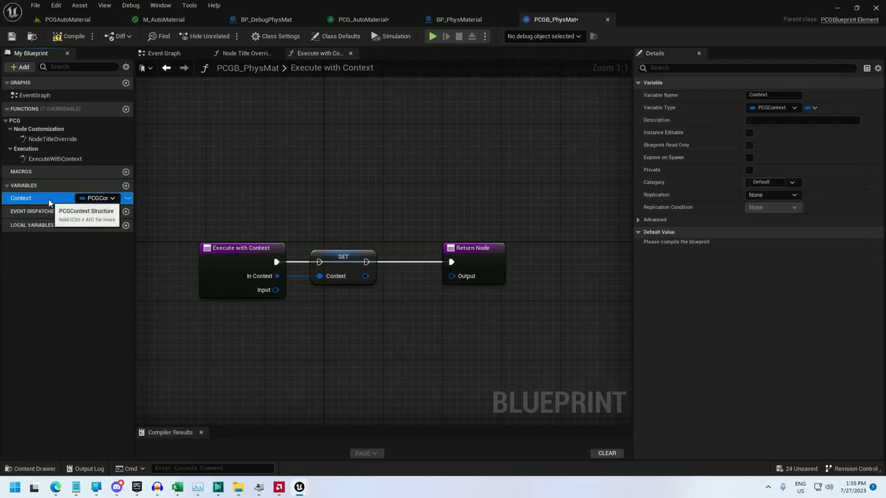
{"action": "left_click_drag", "start_coordinate": [449, 263], "coordinate": [319, 262], "text": "ctrl"}
- Move the Return Node farther from the SET node and add a Break PCGDataCollection node to the function's Input pin
{"action": "right_click_drag", "start_coordinate": [469, 295], "coordinate": [379, 277]}
{"action": "left_click_drag", "start_coordinate": [393, 230], "coordinate": [481, 222]}
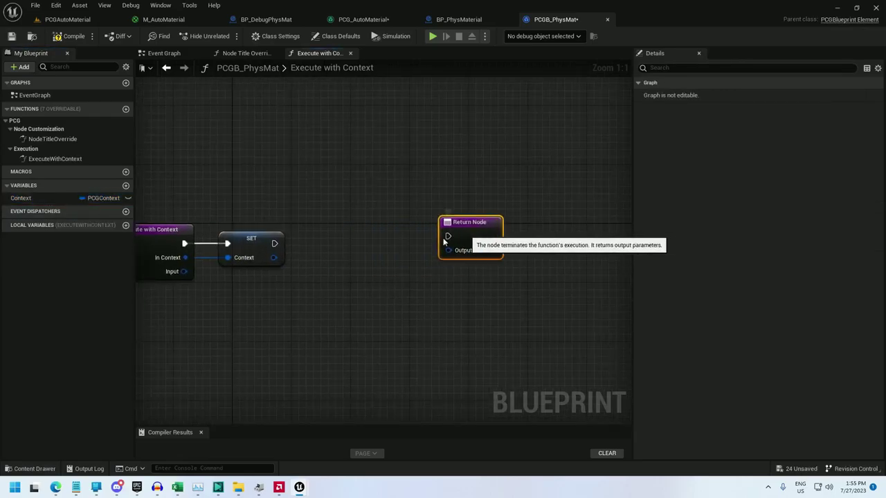
{"action": "left_click_drag", "start_coordinate": [183, 271], "coordinate": [151, 308]}
{"action": "type", "text": "break"}
{"action": "key", "text": "Return"}
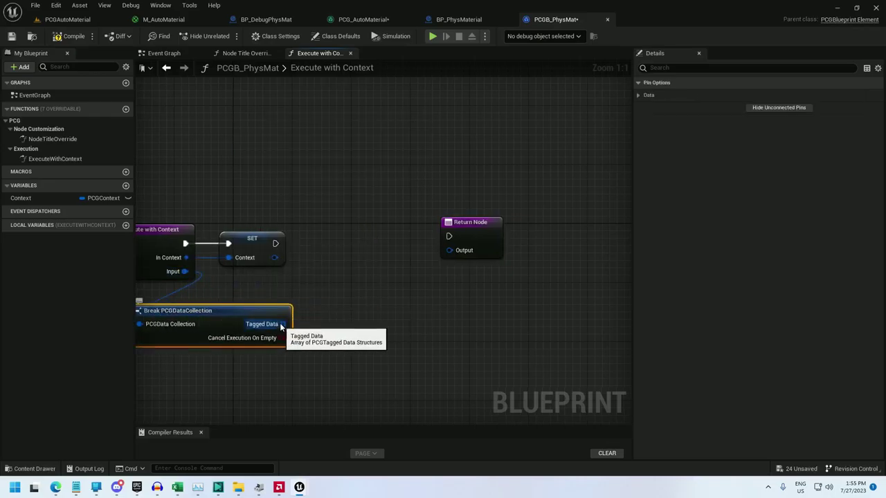
- Add a For Each Loop over the Tagged Data array, executed after the Context SET node
{"action": "left_click_drag", "start_coordinate": [282, 324], "coordinate": [275, 244]}
{"action": "type", "text": "for each"}
{"action": "key", "text": "Return"}
{"action": "left_click_drag", "start_coordinate": [356, 256], "coordinate": [357, 245]}
- Break the loop's Array Element with a Break PCGTaggedData node and connect the loop's Completed output to the Return Node
{"action": "right_click_drag", "start_coordinate": [426, 278], "coordinate": [422, 249]}
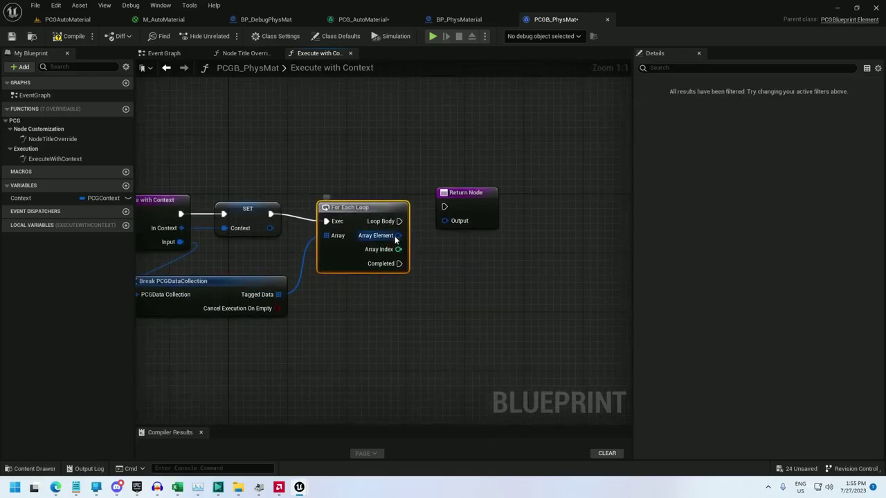
{"action": "left_click_drag", "start_coordinate": [397, 236], "coordinate": [335, 304]}
{"action": "type", "text": "break pc"}
{"action": "key", "text": "Return"}
{"action": "left_click_drag", "start_coordinate": [376, 212], "coordinate": [376, 205]}
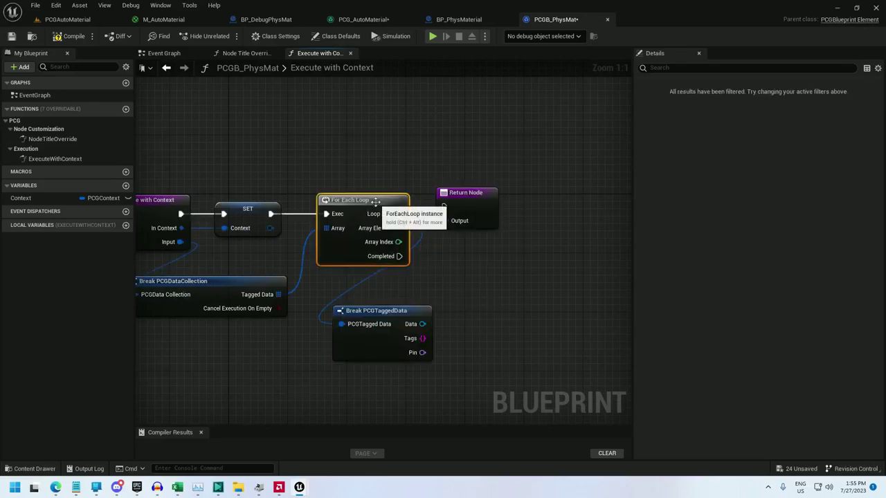
{"action": "left_click_drag", "start_coordinate": [456, 200], "coordinate": [485, 110]}
{"action": "left_click_drag", "start_coordinate": [399, 256], "coordinate": [476, 119]}
- Cast the broken tagged data's Data output to PCGSpatialData and execute the cast from the Loop Body
{"action": "right_click_drag", "start_coordinate": [485, 215], "coordinate": [392, 220]}
{"action": "left_click_drag", "start_coordinate": [316, 313], "coordinate": [400, 241]}
{"action": "type", "text": "cast to pcg"}
{"action": "key", "text": "Down"}
{"action": "key", "text": "Down"}
{"action": "key", "text": "Down"}
{"action": "key", "text": "Down"}
{"action": "key", "text": "Down"}
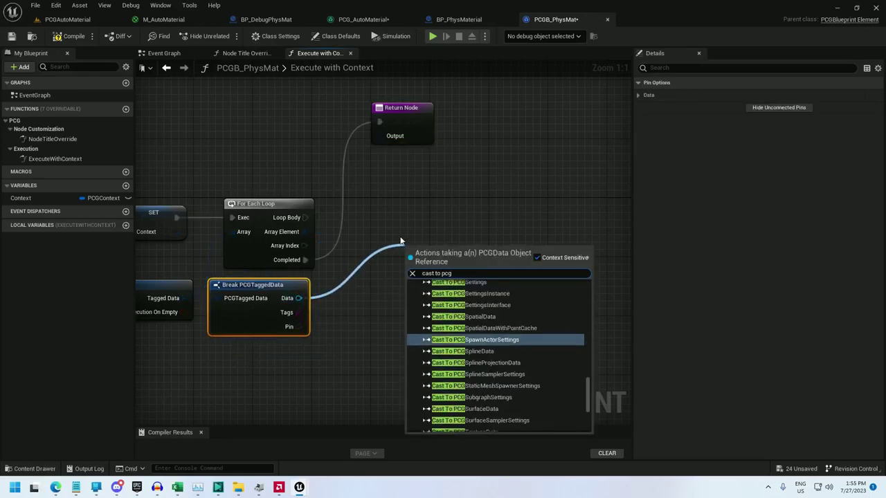
{"action": "left_click", "coordinate": [422, 316]}
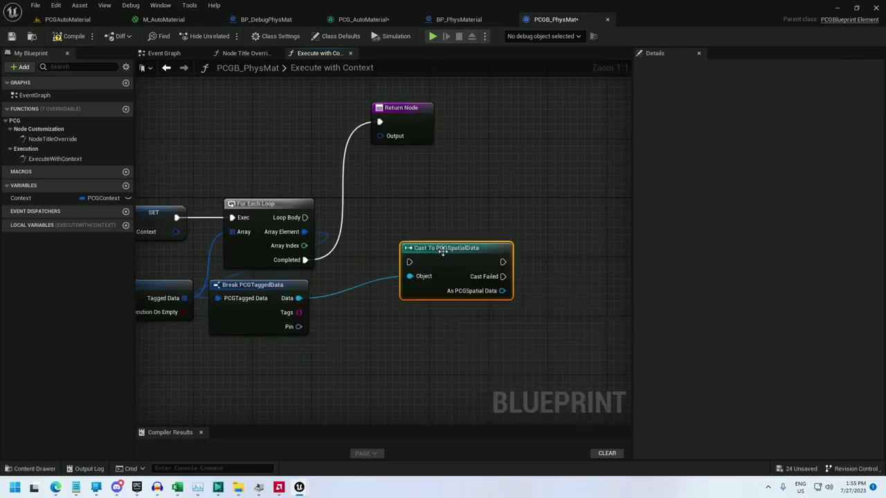
{"action": "left_click_drag", "start_coordinate": [394, 217], "coordinate": [304, 218]}
- Convert the cast spatial data using To Point Data with Context, supplying the Context variable
{"action": "left_click_drag", "start_coordinate": [487, 246], "coordinate": [414, 279]}
{"action": "type", "text": "to point"}
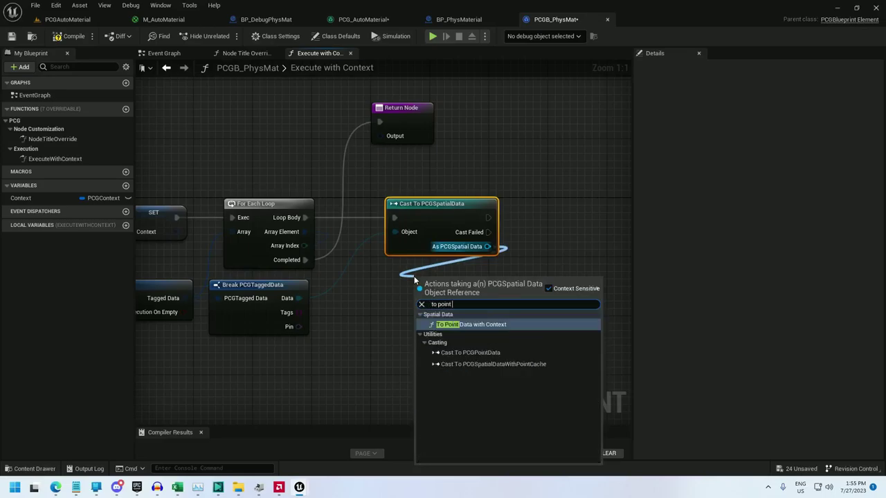
{"action": "key", "text": "Return"}
{"action": "left_click_drag", "start_coordinate": [20, 198], "coordinate": [417, 312], "text": "ctrl"}
{"action": "left_click_drag", "start_coordinate": [432, 282], "coordinate": [422, 275]}
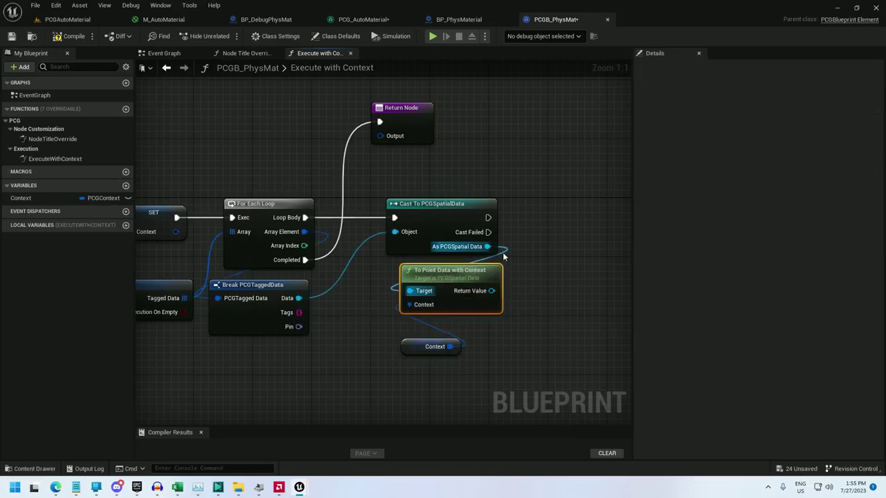
- Add a Point Loop on the converted point data, executed after the cast and fed by a copied Context variable node
{"action": "right_click_drag", "start_coordinate": [511, 252], "coordinate": [397, 272]}
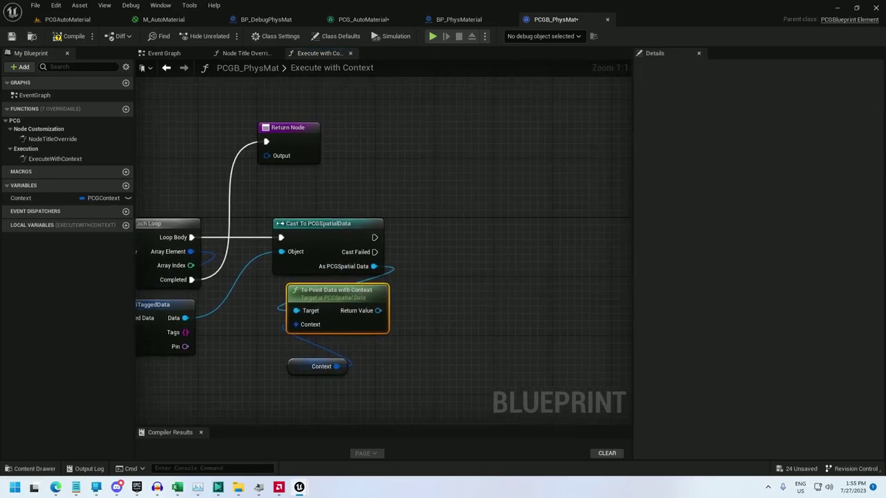
{"action": "left_click_drag", "start_coordinate": [380, 312], "coordinate": [439, 210]}
{"action": "type", "text": "point loo"}
{"action": "key", "text": "Return"}
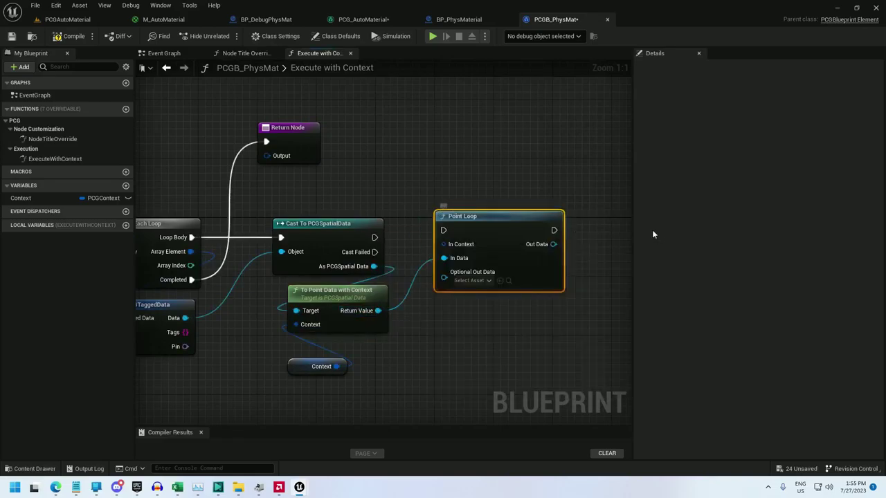
{"action": "left_click", "coordinate": [291, 374]}
{"action": "key", "text": "ctrl+c"}
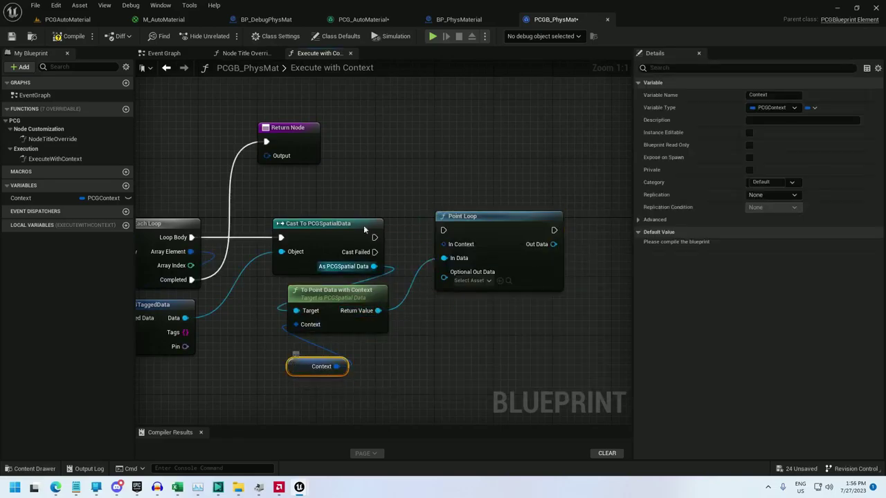
{"action": "key", "text": "ctrl+v"}
{"action": "left_click_drag", "start_coordinate": [430, 189], "coordinate": [377, 238]}
{"action": "left_click_drag", "start_coordinate": [449, 218], "coordinate": [449, 225]}
- Feed the Point Loop's Out Data into a new Make PCGTaggedData node
{"action": "right_click_drag", "start_coordinate": [542, 184], "coordinate": [405, 203]}
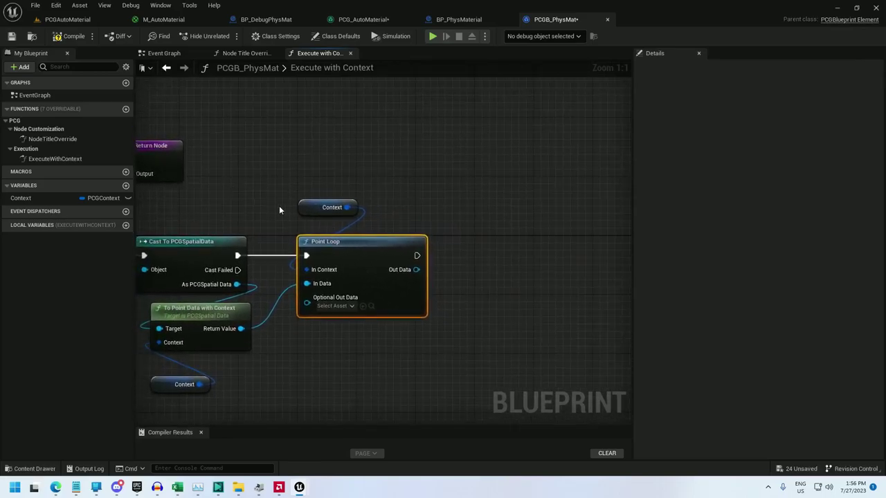
{"action": "scroll", "coordinate": [279, 210], "scroll_direction": "down", "scroll_amount": 1}
{"action": "right_click_drag", "start_coordinate": [279, 209], "coordinate": [316, 198]}
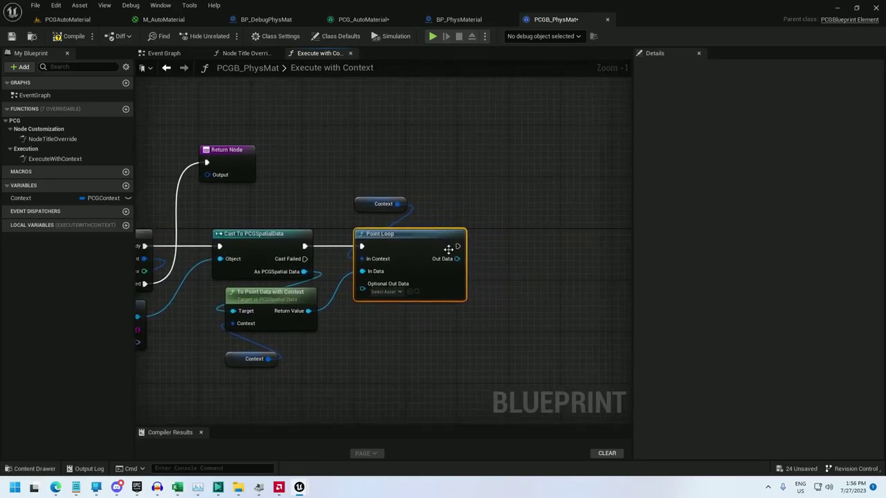
{"action": "left_click_drag", "start_coordinate": [456, 258], "coordinate": [485, 279]}
{"action": "type", "text": "make pc"}
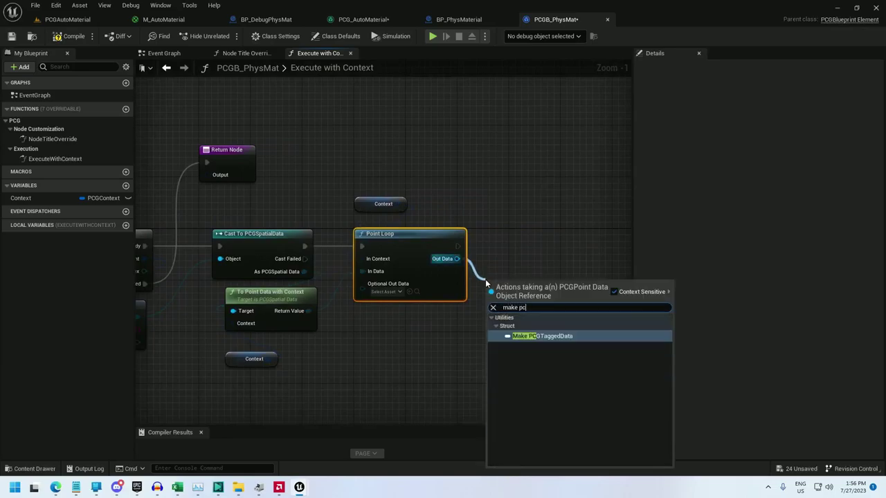
{"action": "type", "text": "g"}
{"action": "key", "text": "Return"}
- Create an array variable for PCG tagged data by promoting a Make Array output, then delete the Make Array and SET nodes
{"action": "right_click_drag", "start_coordinate": [581, 292], "coordinate": [472, 298]}
{"action": "left_click_drag", "start_coordinate": [473, 299], "coordinate": [501, 251]}
{"action": "type", "text": "make arr"}
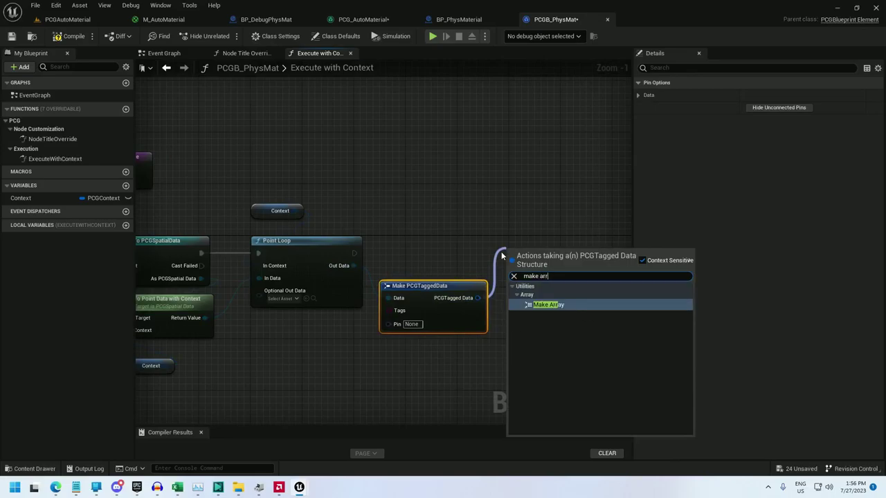
{"action": "key", "text": "Return"}
{"action": "right_click", "coordinate": [558, 259]}
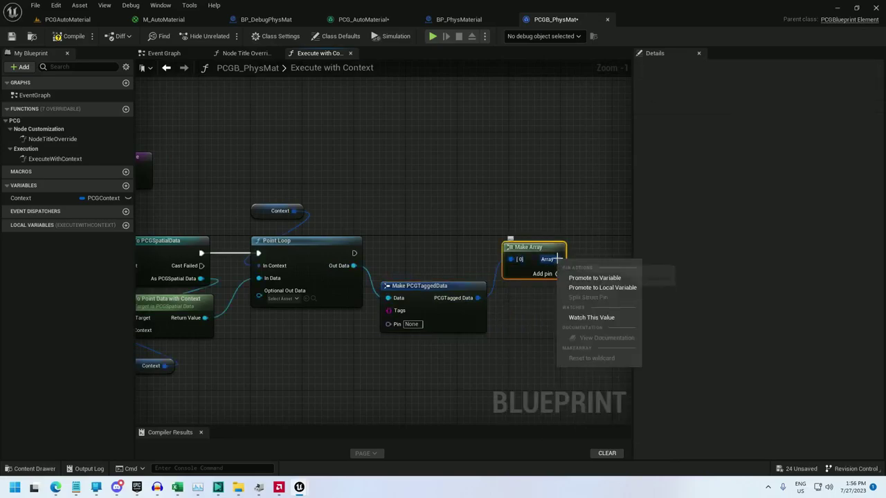
{"action": "left_click", "coordinate": [586, 278]}
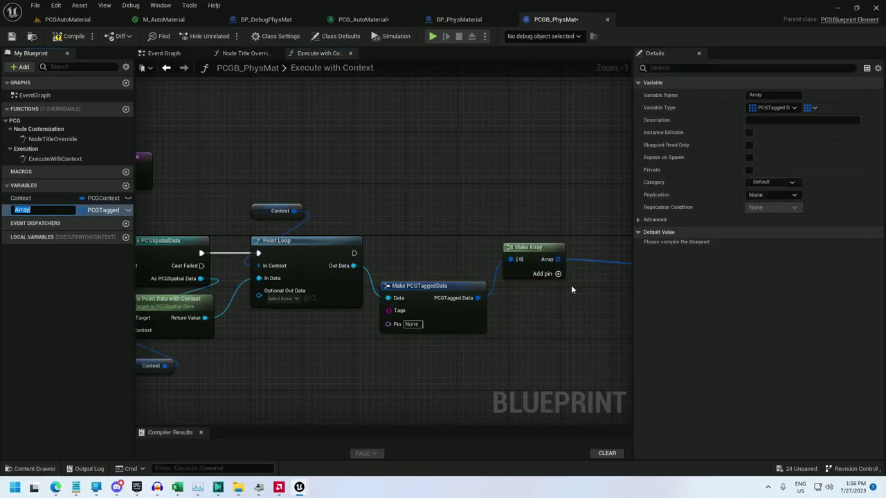
{"action": "right_click_drag", "start_coordinate": [555, 305], "coordinate": [512, 292]}
{"action": "left_click_drag", "start_coordinate": [494, 292], "coordinate": [462, 250]}
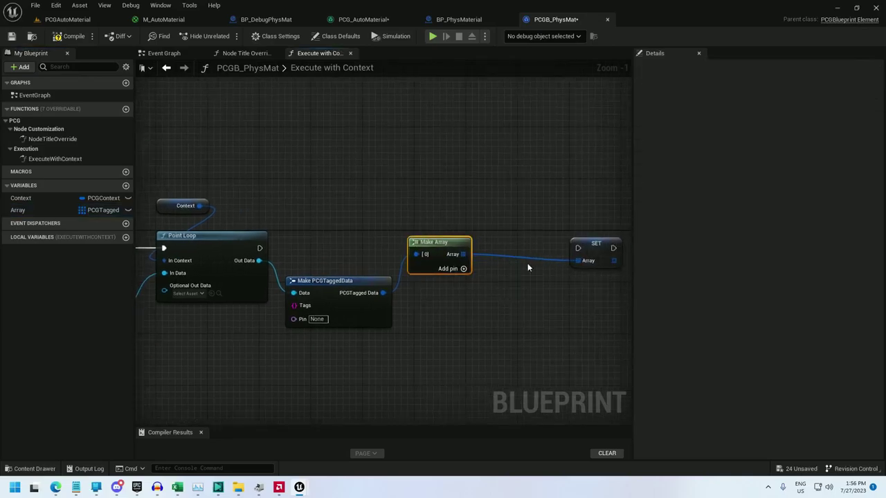
{"action": "key", "text": "Delete"}
{"action": "left_click_drag", "start_coordinate": [593, 247], "coordinate": [483, 241]}
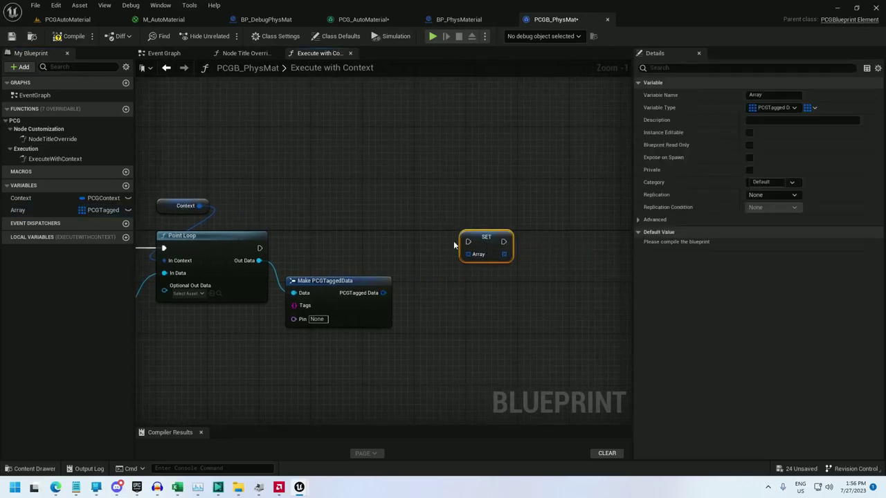
{"action": "key", "text": "Delete"}
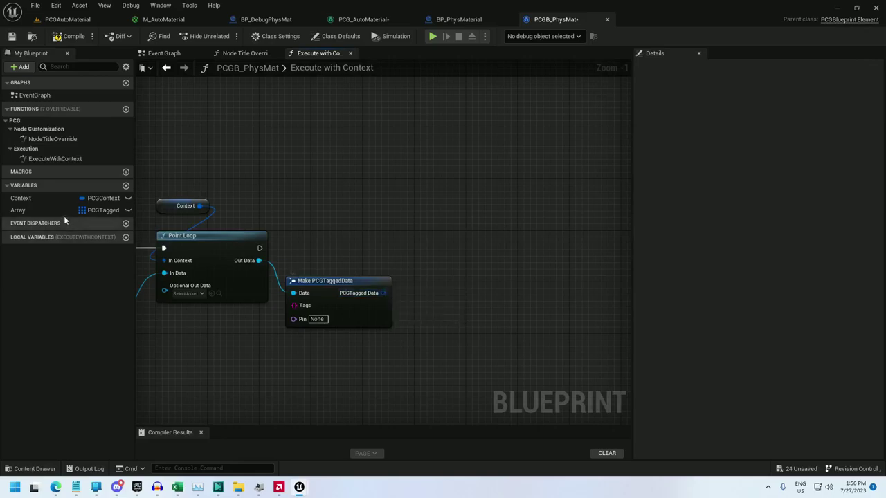
- Add the made PCGTaggedData to the new array variable with an Add node executed after the Point Loop
{"action": "left_click_drag", "start_coordinate": [15, 211], "coordinate": [382, 292]}
{"action": "type", "text": "add"}
{"action": "left_click", "coordinate": [537, 278]}
{"action": "left_click_drag", "start_coordinate": [448, 232], "coordinate": [260, 247]}
- Rename the array variable to PCGTaggedData and move its nodes closer to the Make PCGTaggedData node
{"action": "double_click", "coordinate": [22, 210]}
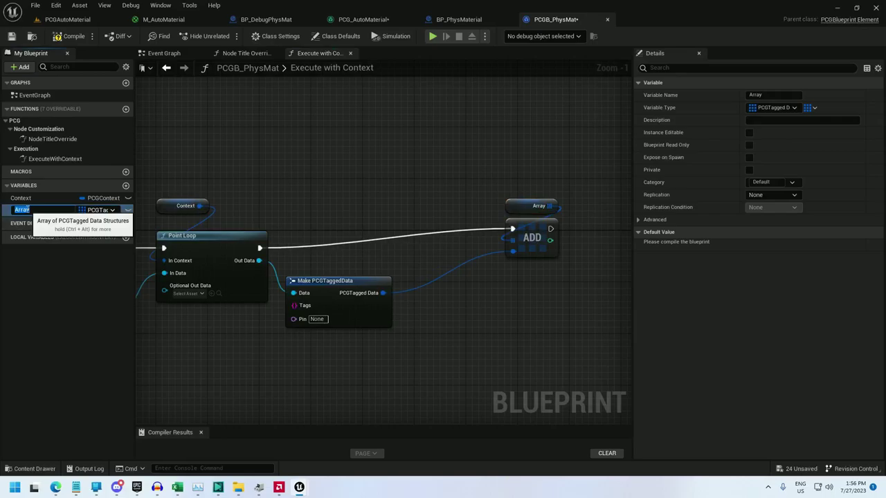
{"action": "type", "text": "PCGTaggedData"}
{"action": "key", "text": "Return"}
{"action": "left_click_drag", "start_coordinate": [560, 295], "coordinate": [443, 242]}
- Build the Return Node's Output with a Make PCGDataCollection node fed by the PCGTaggedData array variable
{"action": "right_click_drag", "start_coordinate": [278, 195], "coordinate": [554, 260]}
{"action": "scroll", "coordinate": [284, 188], "scroll_direction": "down", "scroll_amount": 3}
{"action": "right_click_drag", "start_coordinate": [282, 188], "coordinate": [284, 187]}
{"action": "scroll", "coordinate": [283, 187], "scroll_direction": "up", "scroll_amount": 3}
{"action": "left_click", "coordinate": [394, 173]}
{"action": "left_click_drag", "start_coordinate": [32, 210], "coordinate": [216, 187], "text": "ctrl"}
{"action": "type", "text": "make"}
{"action": "left_click", "coordinate": [263, 264]}
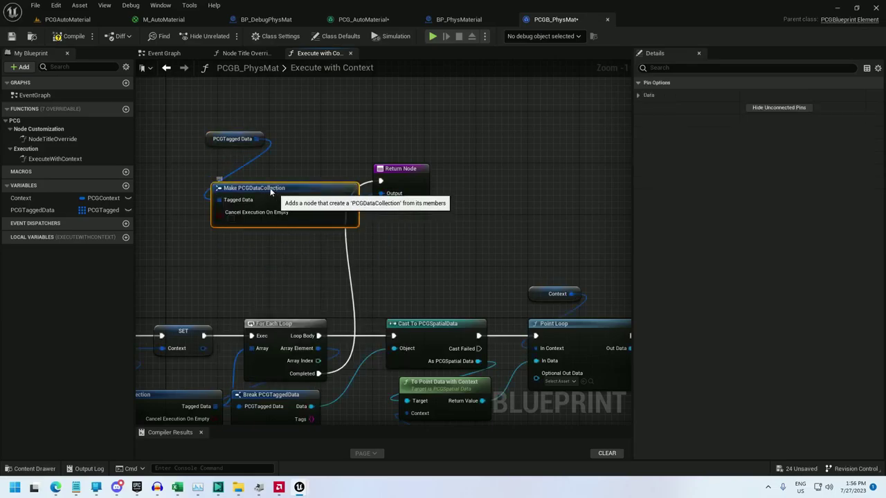
- Reposition the Make PCGDataCollection node beside the Return Node, and compile and save the blueprint
{"action": "left_click_drag", "start_coordinate": [292, 207], "coordinate": [273, 182]}
{"action": "left_click", "coordinate": [55, 43]}
{"action": "left_click", "coordinate": [12, 37]}
{"action": "scroll", "coordinate": [445, 256], "scroll_direction": "down", "scroll_amount": 1}
{"action": "right_click_drag", "start_coordinate": [446, 256], "coordinate": [389, 222]}
{"action": "scroll", "coordinate": [382, 216], "scroll_direction": "down", "scroll_amount": 2}
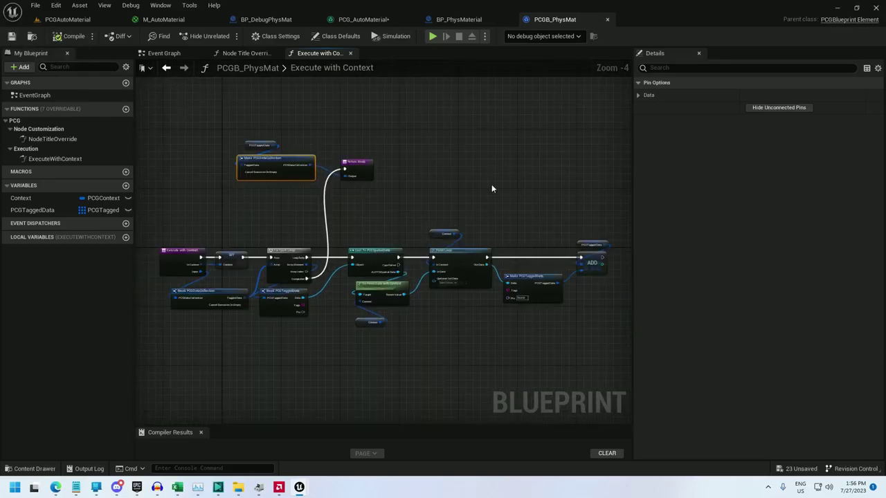
- Override the Point Loop Body function and move its Return Node farther from the entry node
{"action": "left_click", "coordinate": [99, 108]}
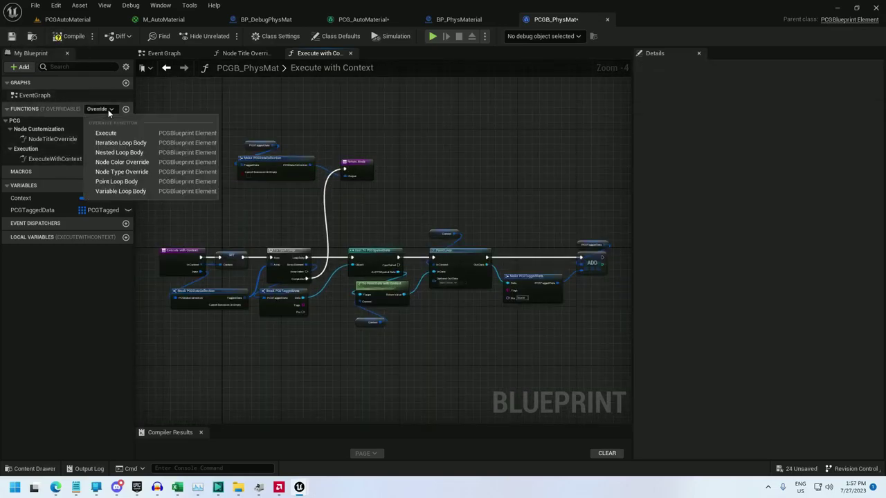
{"action": "left_click", "coordinate": [121, 184]}
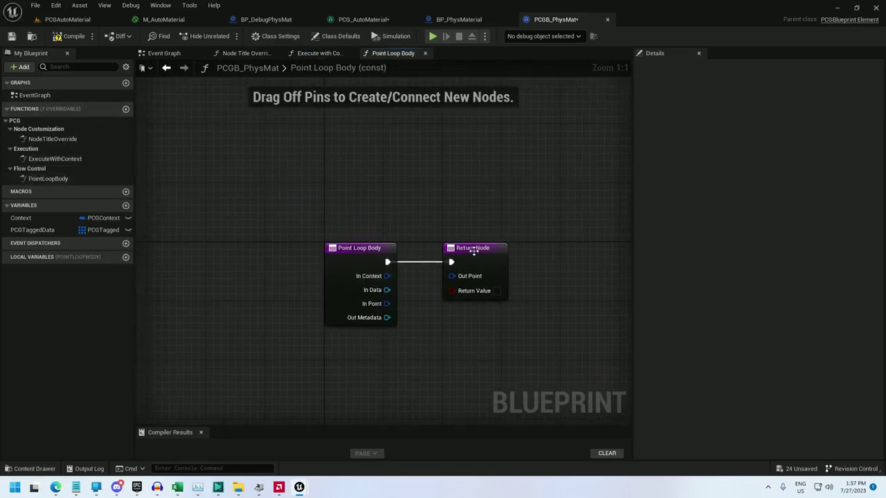
{"action": "left_click_drag", "start_coordinate": [474, 250], "coordinate": [556, 251]}
- Promote Point Loop Body's In Point to a local variable named Point and place its SET node beside the entry node
{"action": "right_click", "coordinate": [386, 305]}
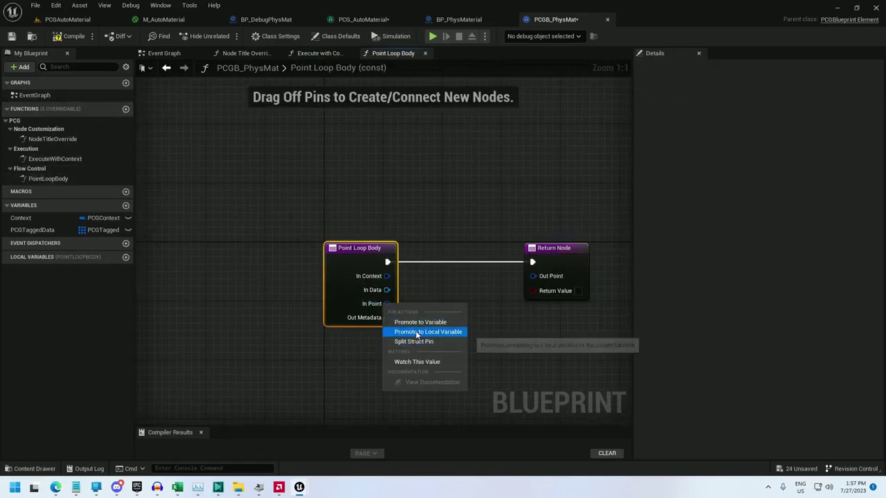
{"action": "left_click", "coordinate": [408, 331]}
{"action": "left_click", "coordinate": [39, 269]}
{"action": "type", "text": "Point"}
{"action": "key", "text": "Return"}
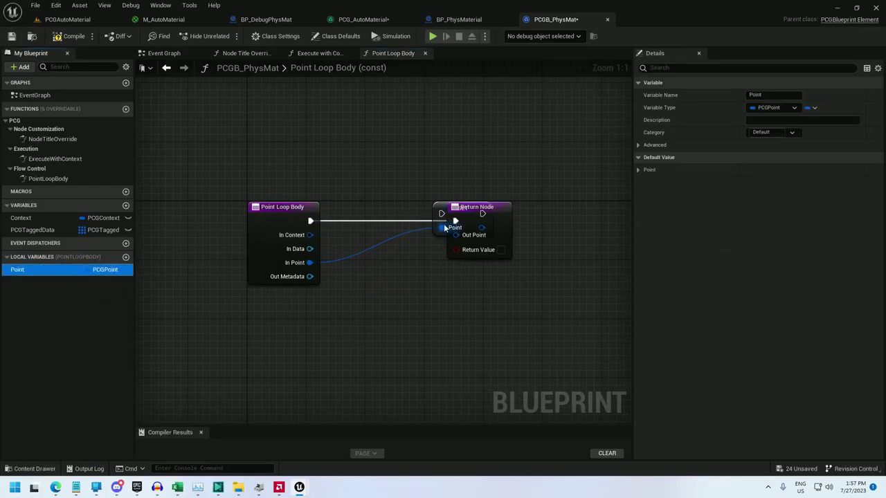
{"action": "left_click_drag", "start_coordinate": [453, 220], "coordinate": [310, 262]}
- Promote Out Metadata to a local variable named Metadata and execute its SET node right after the Point SET node
{"action": "right_click", "coordinate": [311, 277]}
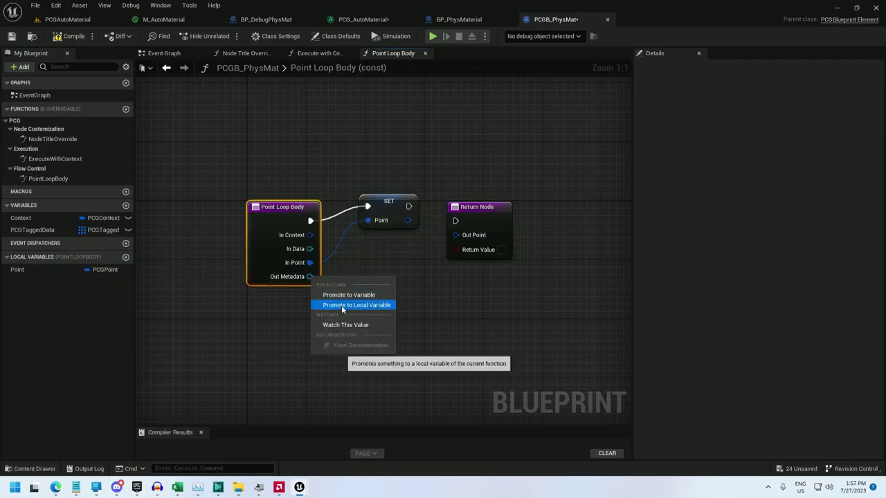
{"action": "left_click", "coordinate": [341, 305]}
{"action": "type", "text": "Metadata"}
{"action": "key", "text": "Return"}
{"action": "left_click_drag", "start_coordinate": [479, 207], "coordinate": [465, 171]}
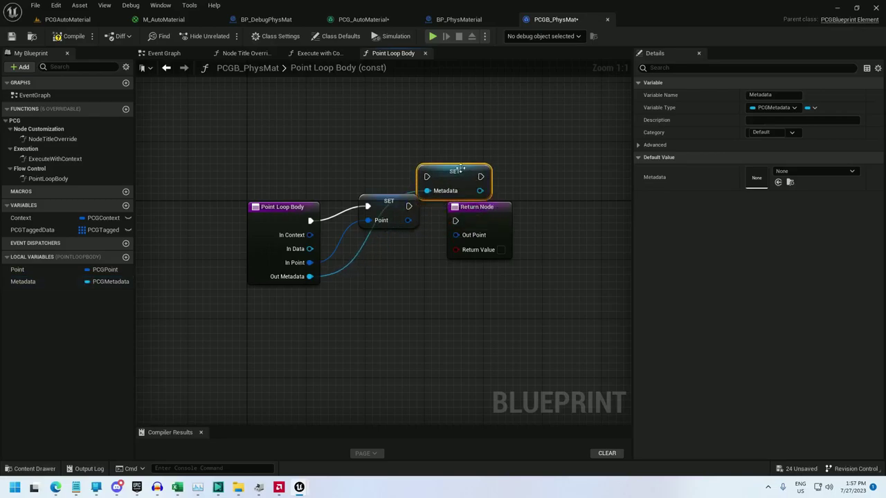
{"action": "left_click_drag", "start_coordinate": [478, 207], "coordinate": [574, 200]}
{"action": "left_click_drag", "start_coordinate": [426, 177], "coordinate": [409, 206]}
{"action": "left_click_drag", "start_coordinate": [455, 189], "coordinate": [359, 220]}
- Place a getter for the local Point variable below the entry node and feed it into a Break PCGPoint node
{"action": "left_click_drag", "start_coordinate": [17, 269], "coordinate": [228, 310], "text": "ctrl"}
{"action": "right_click_drag", "start_coordinate": [288, 336], "coordinate": [292, 274]}
{"action": "left_click_drag", "start_coordinate": [280, 251], "coordinate": [220, 282]}
{"action": "type", "text": "brea"}
{"action": "left_click", "coordinate": [267, 315]}
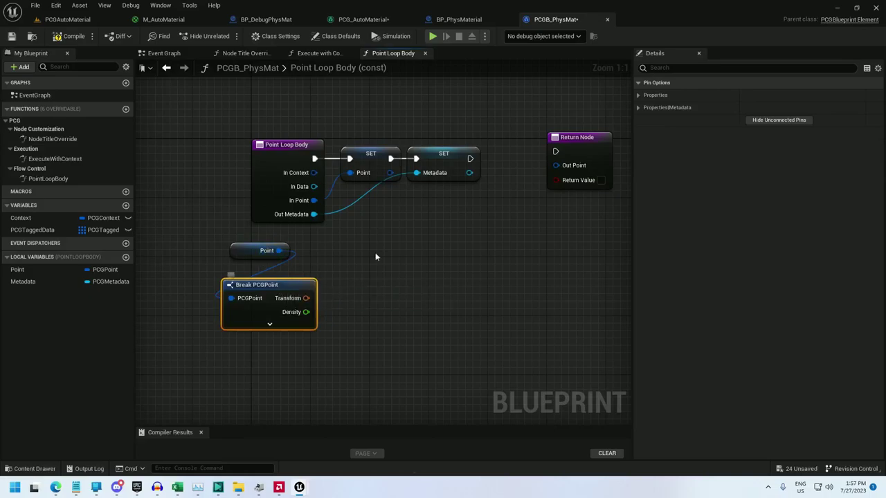
- Hide every pin of the Break PCGPoint node except Transform
{"action": "left_click", "coordinate": [636, 108]}
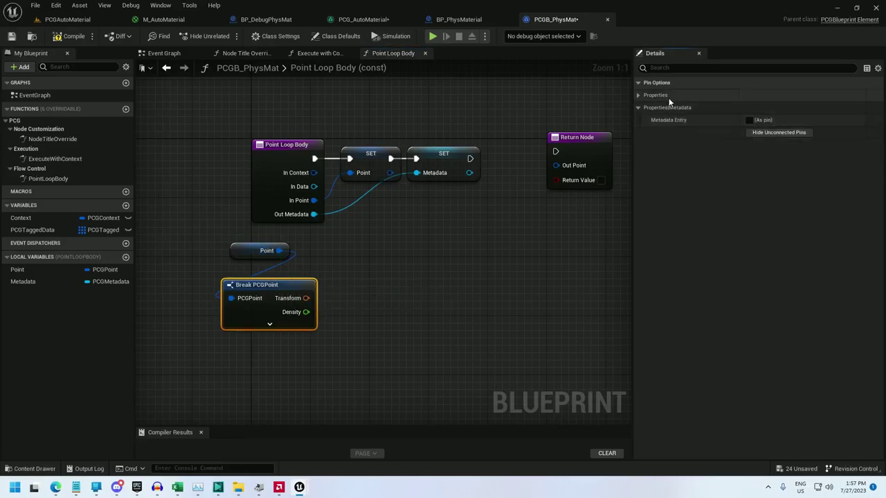
{"action": "left_click", "coordinate": [638, 95]}
{"action": "left_click", "coordinate": [749, 132]}
{"action": "left_click", "coordinate": [750, 144]}
{"action": "left_click", "coordinate": [748, 157]}
{"action": "left_click", "coordinate": [748, 169]}
{"action": "left_click", "coordinate": [749, 182]}
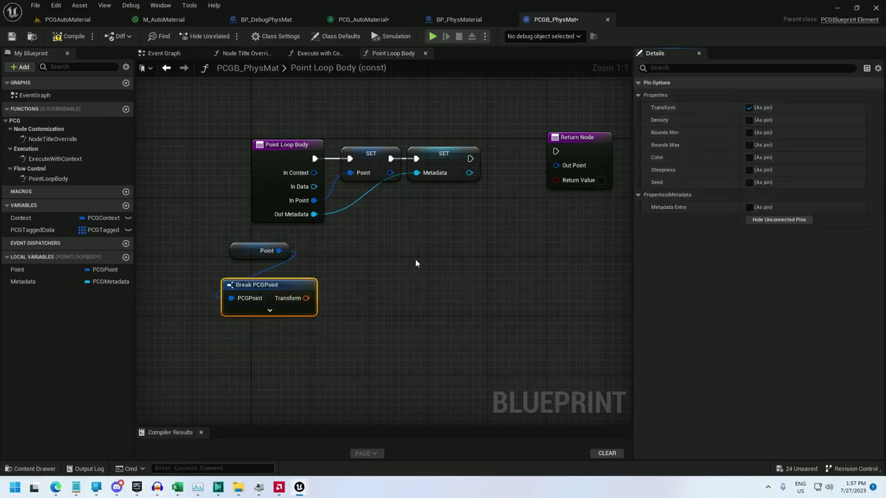
- Split the point's Transform with a Break Transform node
{"action": "right_click_drag", "start_coordinate": [410, 259], "coordinate": [402, 208]}
{"action": "left_click_drag", "start_coordinate": [292, 254], "coordinate": [267, 306]}
{"action": "type", "text": "break"}
{"action": "left_click", "coordinate": [293, 140]}
- Create vector Add and Subtract nodes that both take the Location from Break Transform
{"action": "right_click_drag", "start_coordinate": [319, 308], "coordinate": [261, 227]}
{"action": "left_click_drag", "start_coordinate": [287, 237], "coordinate": [360, 200]}
{"action": "type", "text": "add"}
{"action": "left_click", "coordinate": [393, 245]}
{"action": "left_click_drag", "start_coordinate": [286, 237], "coordinate": [394, 236]}
{"action": "type", "text": "add"}
{"action": "key", "text": "Return"}
- Insert a Line Trace By Channel node executed after the Metadata SET node, moving the Return Node aside to make room
{"action": "right_click_drag", "start_coordinate": [492, 119], "coordinate": [420, 241]}
{"action": "scroll", "coordinate": [419, 241], "scroll_direction": "down", "scroll_amount": 1}
{"action": "left_click_drag", "start_coordinate": [463, 164], "coordinate": [560, 158]}
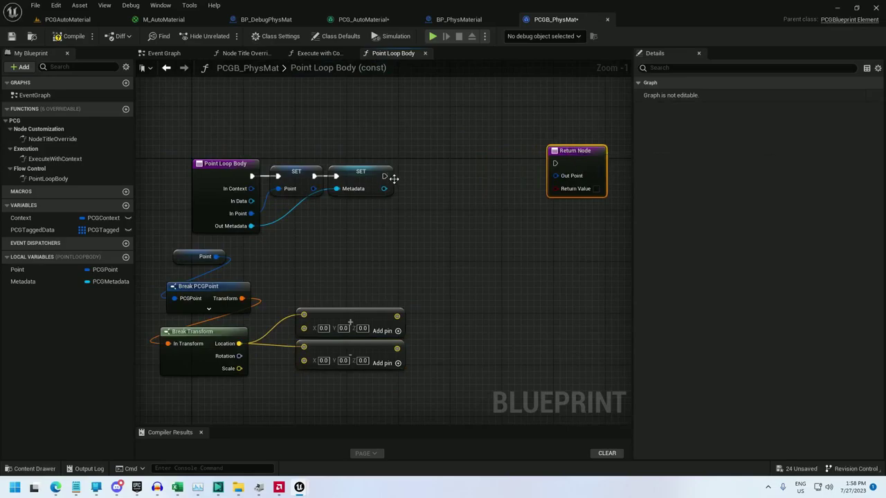
{"action": "right_click", "coordinate": [432, 200]}
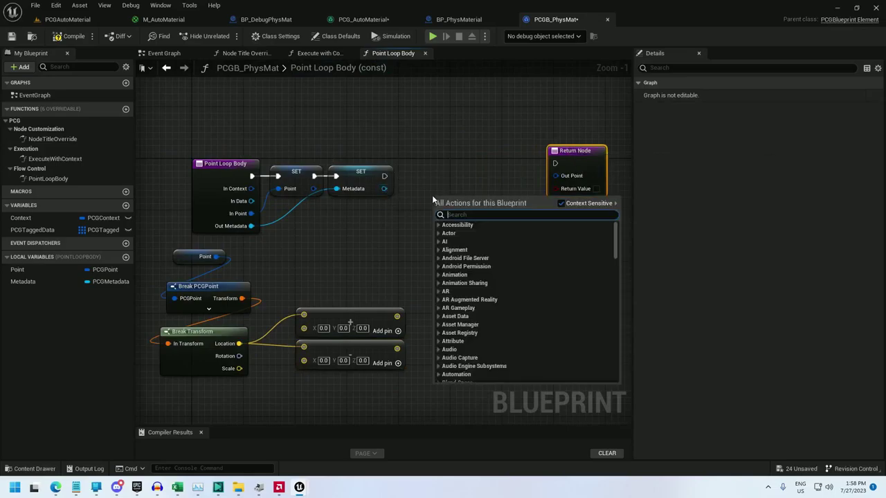
{"action": "type", "text": "line trace"}
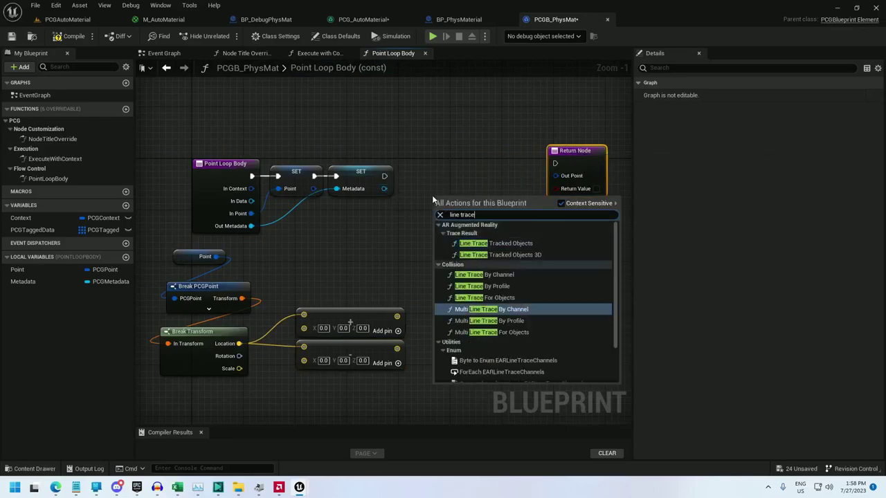
{"action": "left_click", "coordinate": [478, 275]}
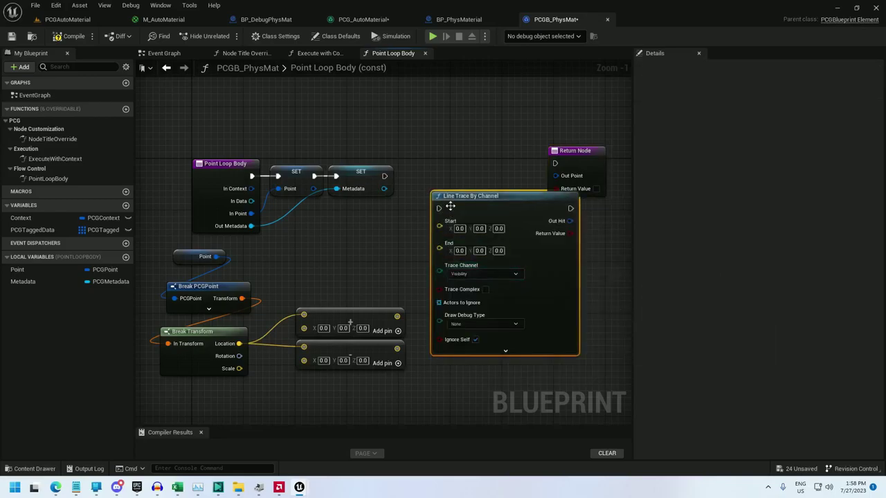
{"action": "left_click_drag", "start_coordinate": [384, 176], "coordinate": [438, 182]}
{"action": "left_click_drag", "start_coordinate": [573, 152], "coordinate": [617, 154]}
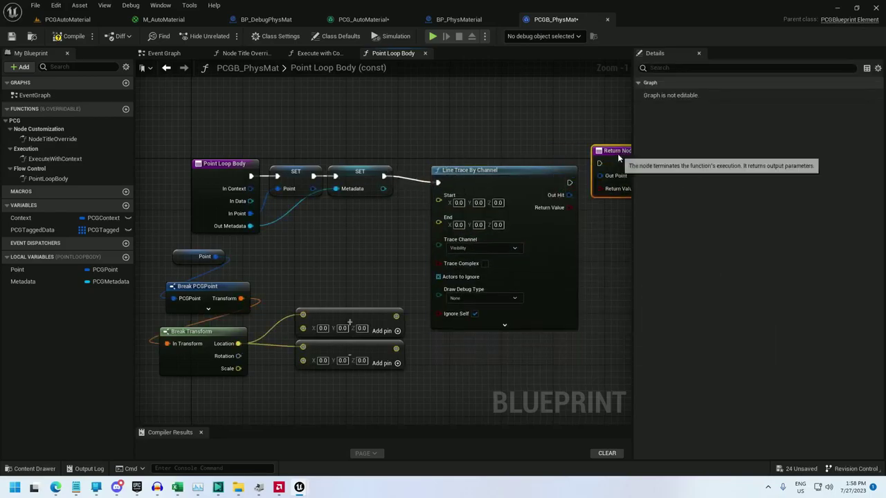
{"action": "left_click_drag", "start_coordinate": [531, 168], "coordinate": [536, 155]}
- Connect the Add result to the line trace's Start and the Subtract result to its End, and move both math nodes below the SET nodes
{"action": "mouse_move", "coordinate": [445, 182]}
{"action": "left_mouse_down"}
{"action": "mouse_move", "coordinate": [421, 312]}
{"action": "mouse_move", "coordinate": [396, 316]}
{"action": "left_mouse_up"}
{"action": "left_click_drag", "start_coordinate": [394, 348], "coordinate": [445, 194]}
{"action": "mouse_move", "coordinate": [434, 384]}
{"action": "left_mouse_down"}
{"action": "mouse_move", "coordinate": [339, 312]}
{"action": "mouse_move", "coordinate": [348, 231]}
{"action": "left_mouse_up"}
{"action": "right_click_drag", "start_coordinate": [317, 267], "coordinate": [371, 187]}
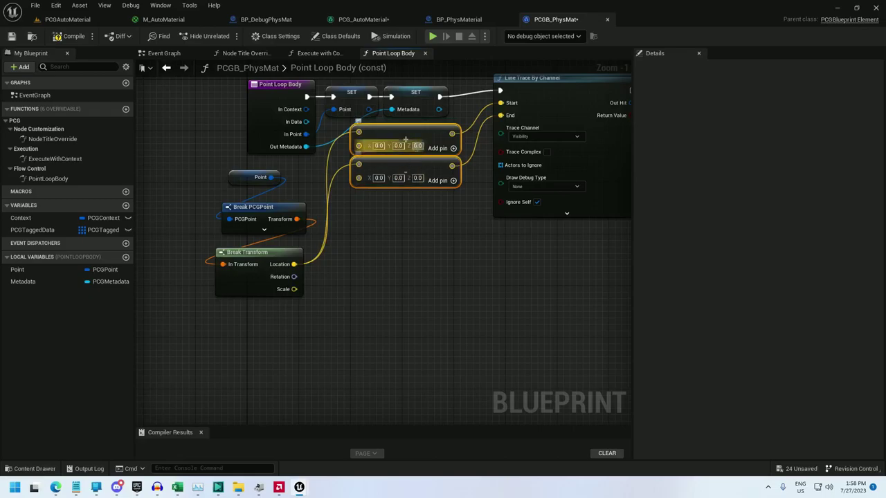
- Feed the Rotation into a Rotate Vector node with A set to Z 1.0, and place it below Break Transform
{"action": "left_click_drag", "start_coordinate": [294, 277], "coordinate": [243, 324]}
{"action": "type", "text": "roate"}
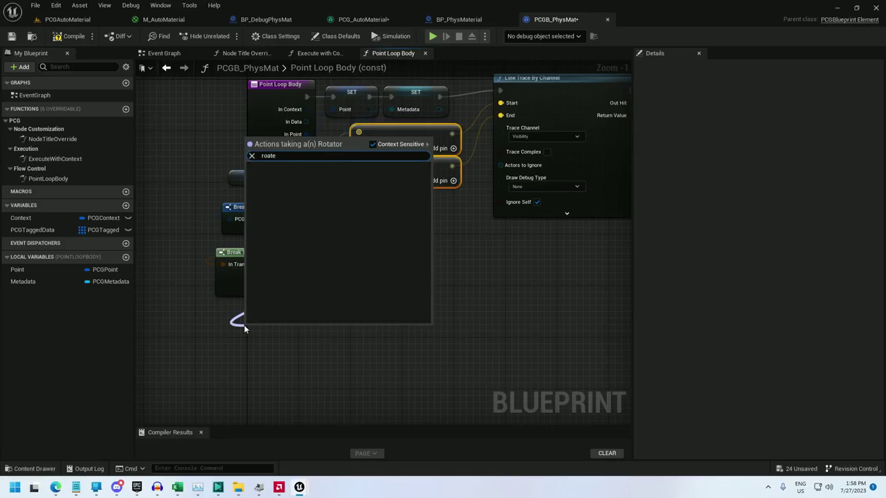
{"action": "key", "text": "BackSpace"}
{"action": "key", "text": "BackSpace"}
{"action": "key", "text": "BackSpace"}
{"action": "type", "text": "tate vec"}
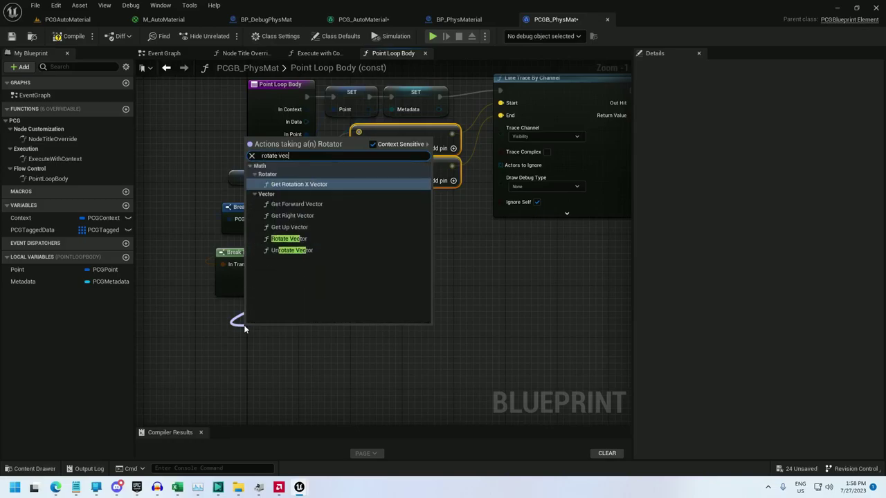
{"action": "left_click", "coordinate": [289, 239]}
{"action": "left_click", "coordinate": [309, 349]}
{"action": "type", "text": "1"}
{"action": "key", "text": "Return"}
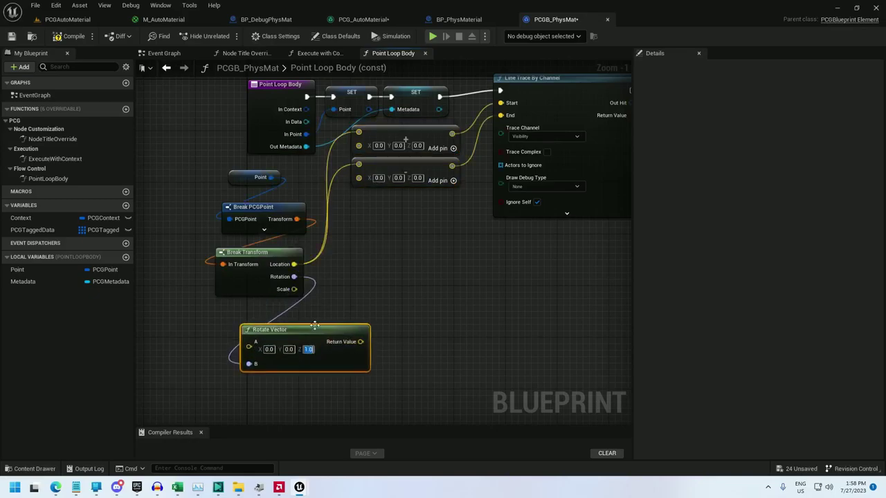
{"action": "left_click_drag", "start_coordinate": [286, 330], "coordinate": [222, 304]}
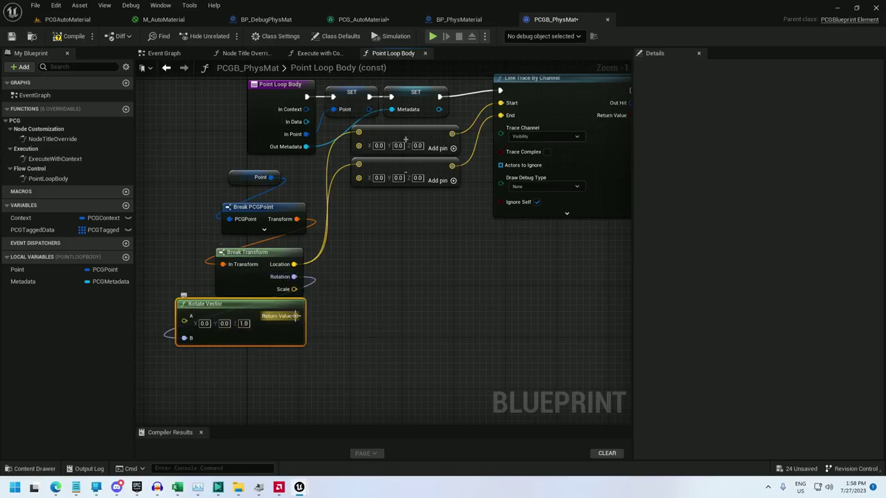
- Multiply the rotated vector by a single-precision float of 500
{"action": "left_click_drag", "start_coordinate": [296, 315], "coordinate": [335, 314]}
{"action": "type", "text": "*"}
{"action": "left_click", "coordinate": [366, 172]}
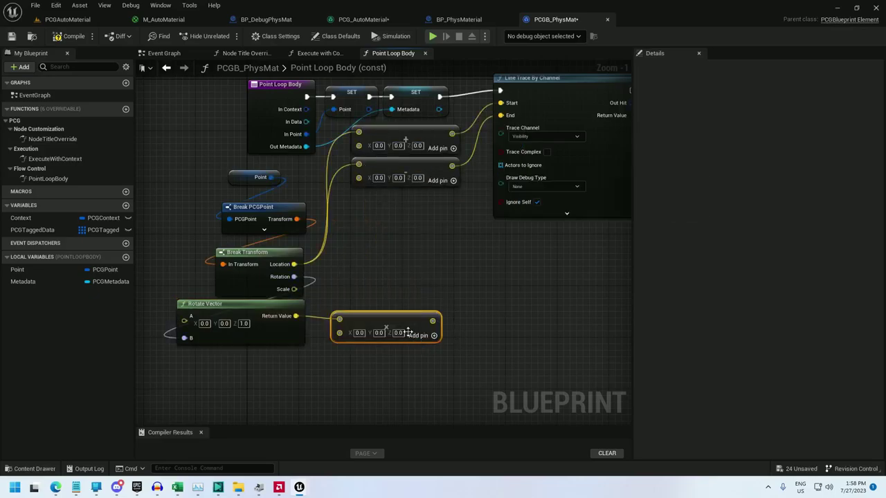
{"action": "right_click", "coordinate": [343, 333]}
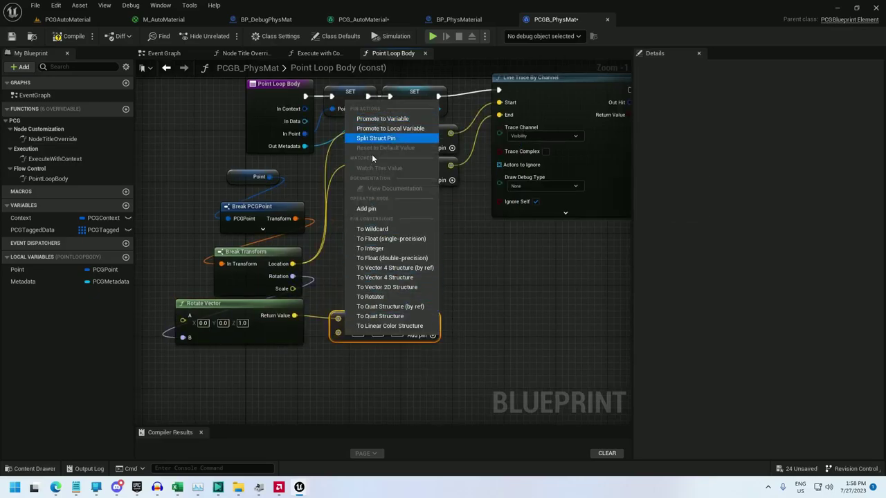
{"action": "left_click", "coordinate": [388, 238]}
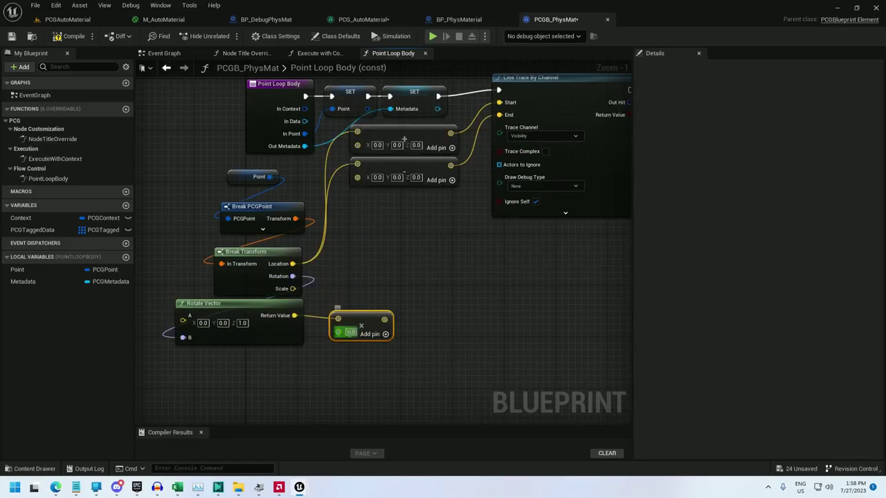
{"action": "type", "text": "500"}
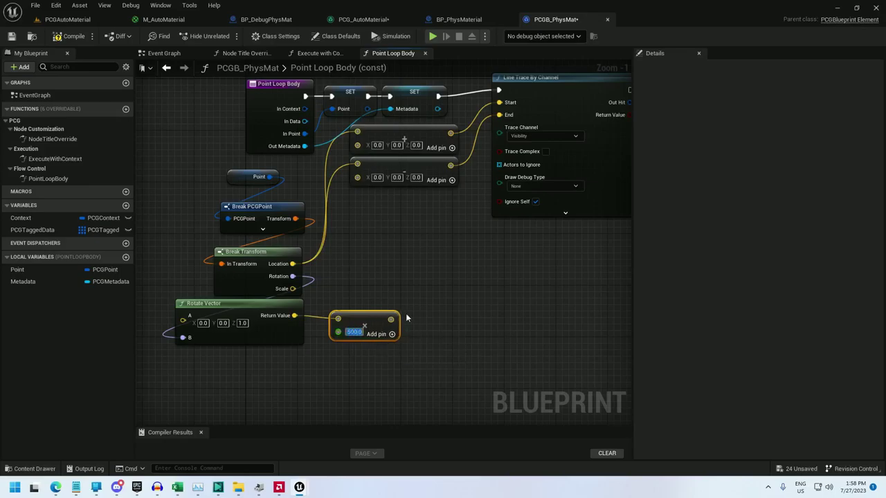
- Connect the multiplied vector to the second inputs of the Add and Subtract nodes
{"action": "left_click_drag", "start_coordinate": [391, 320], "coordinate": [357, 145]}
{"action": "left_click_drag", "start_coordinate": [357, 178], "coordinate": [390, 320]}
{"action": "right_click_drag", "start_coordinate": [441, 243], "coordinate": [324, 338]}
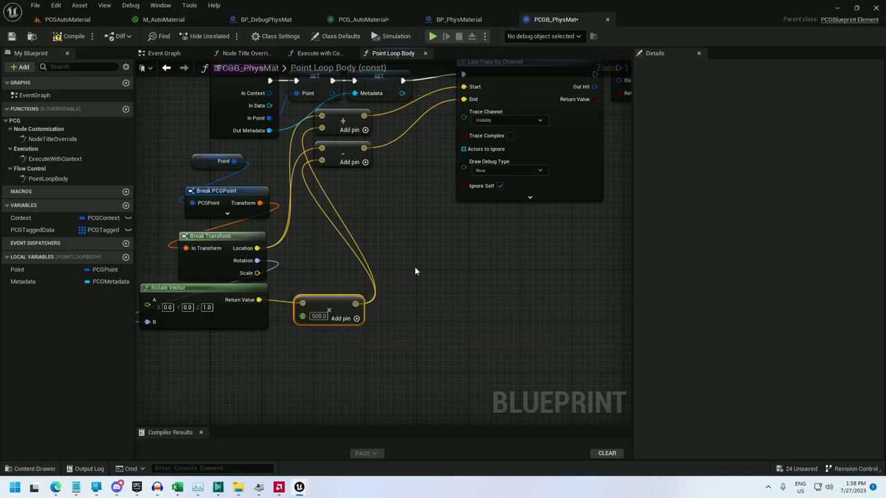
- Set the line trace's Draw Debug Type to For Duration and its Trace Channel to Camera
{"action": "right_click_drag", "start_coordinate": [457, 264], "coordinate": [335, 285]}
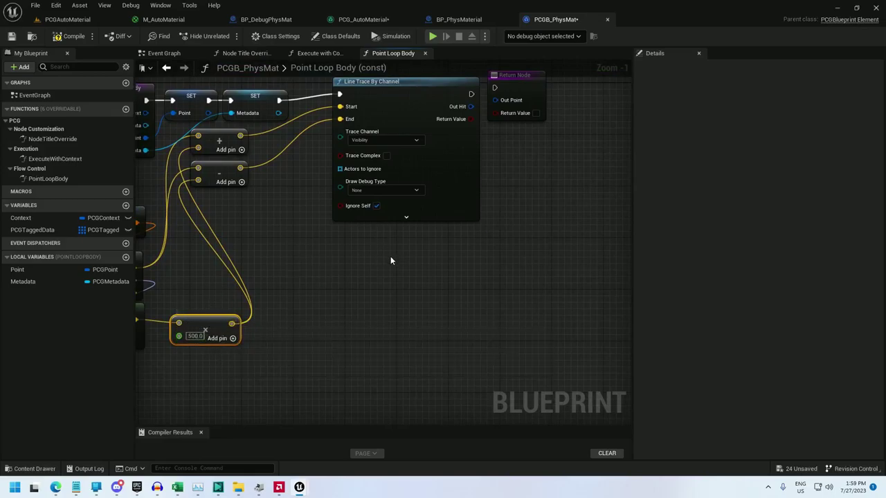
{"action": "mouse_move", "coordinate": [391, 260]}
{"action": "right_mouse_down"}
{"action": "mouse_move", "coordinate": [402, 269]}
{"action": "mouse_move", "coordinate": [376, 283]}
{"action": "mouse_move", "coordinate": [311, 303]}
{"action": "mouse_move", "coordinate": [273, 300]}
{"action": "right_mouse_up"}
{"action": "left_click", "coordinate": [277, 237]}
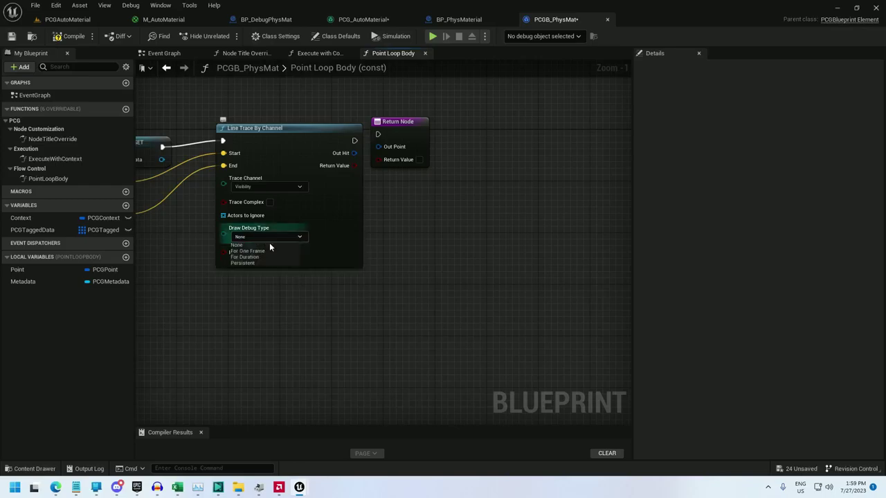
{"action": "left_click", "coordinate": [256, 257]}
{"action": "right_click_drag", "start_coordinate": [280, 191], "coordinate": [253, 200]}
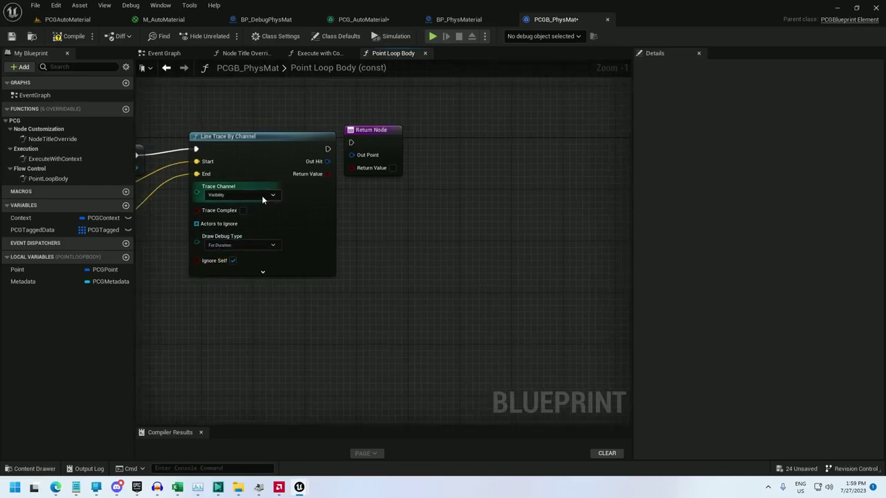
{"action": "left_click", "coordinate": [254, 196]}
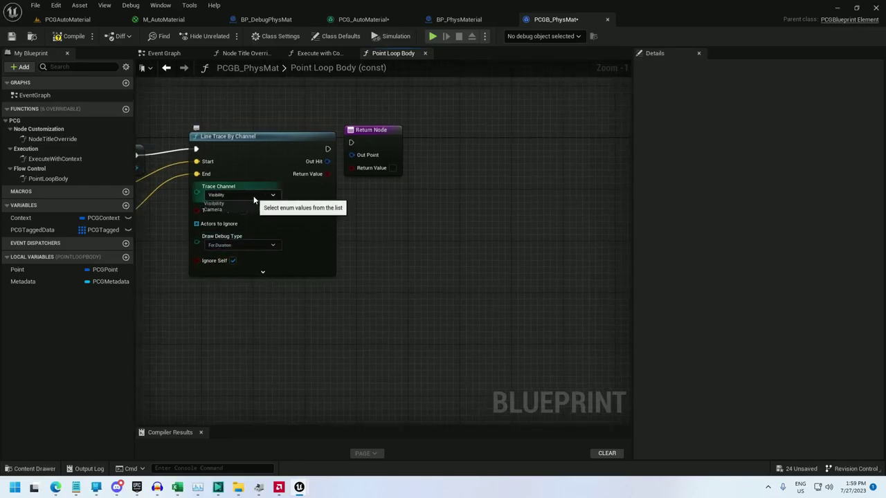
{"action": "left_click", "coordinate": [220, 209]}
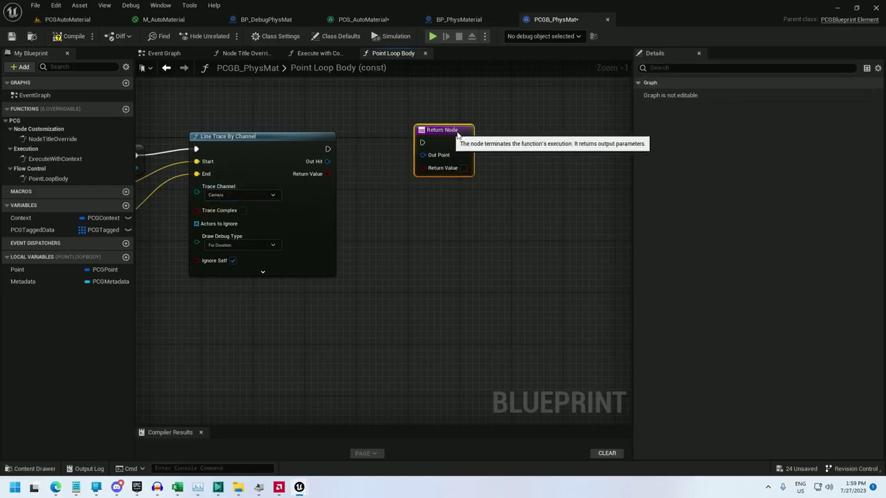
- Add a Get Surface Type node fed by the line trace's Out Hit, moving the Return Node farther away for space
{"action": "left_click_drag", "start_coordinate": [373, 129], "coordinate": [481, 130]}
{"action": "left_click_drag", "start_coordinate": [327, 162], "coordinate": [384, 227]}
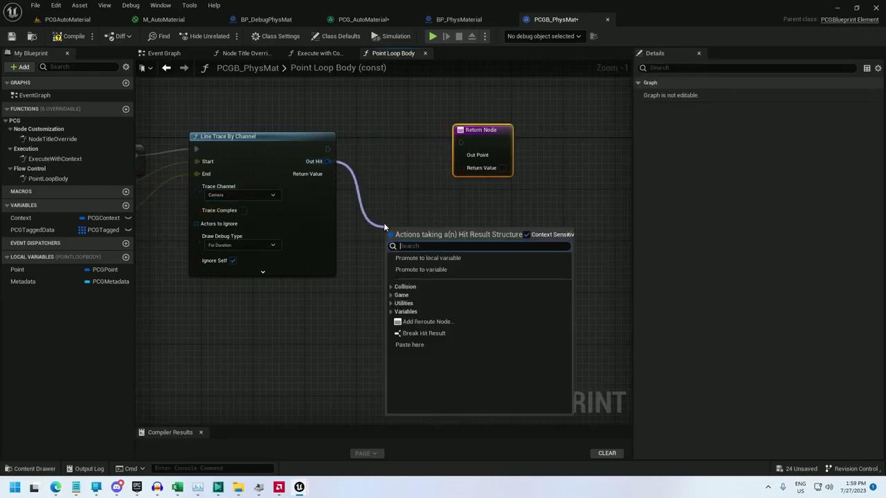
{"action": "type", "text": "get su"}
{"action": "key", "text": "Return"}
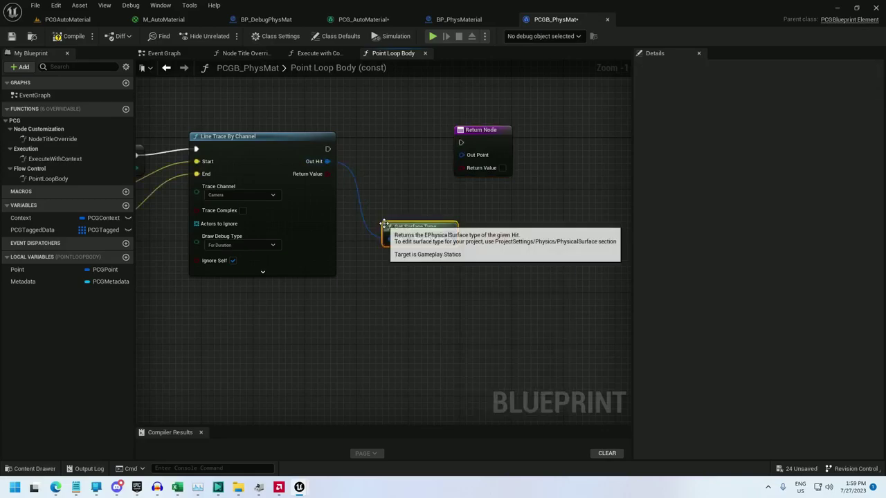
- Convert the surface type to text with an Enum to String node
{"action": "left_click_drag", "start_coordinate": [448, 238], "coordinate": [363, 197]}
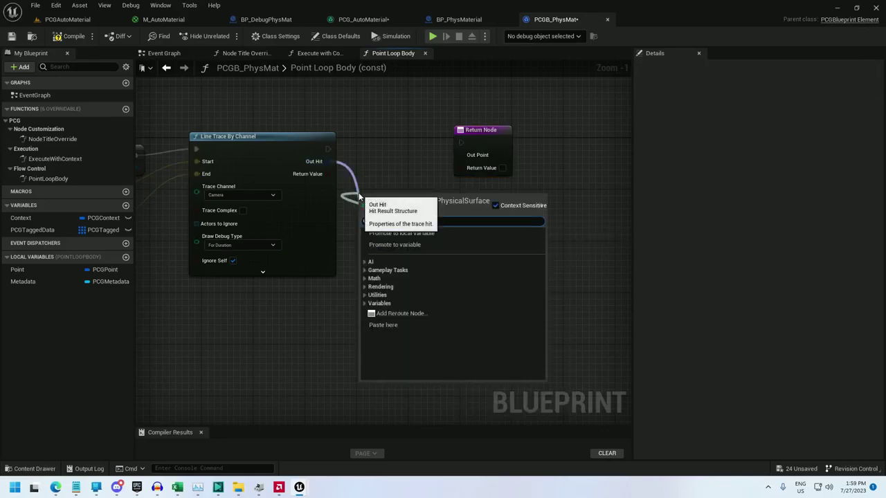
{"action": "type", "text": "string"}
{"action": "left_click", "coordinate": [403, 251]}
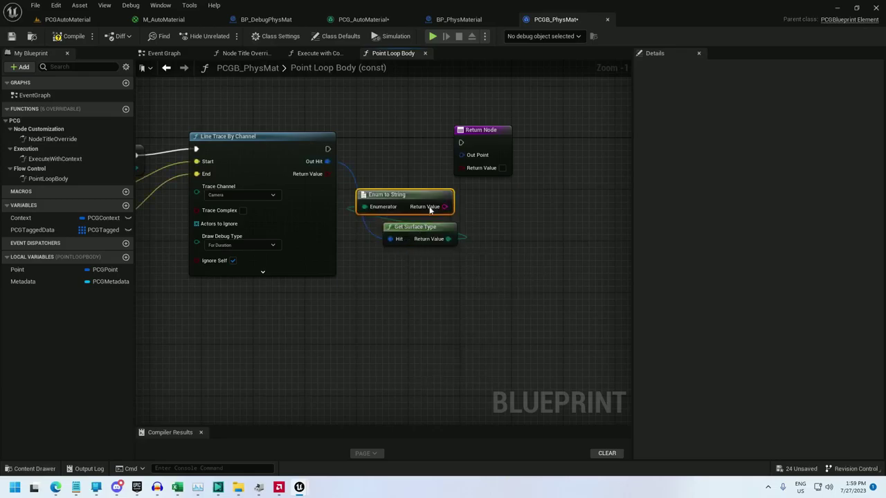
{"action": "left_click_drag", "start_coordinate": [443, 206], "coordinate": [403, 149]}
{"action": "left_click", "coordinate": [417, 131]}
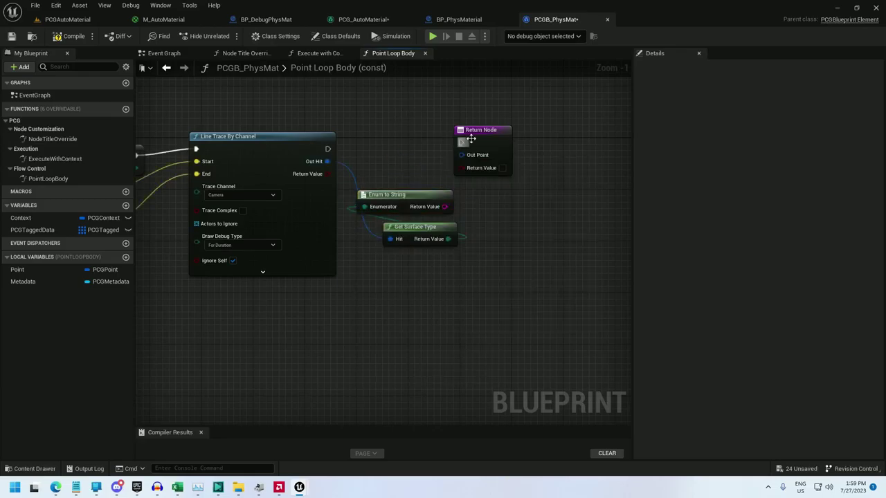
- Add a Metadata getter and a Set String Attribute node fed by it near the Return Node
{"action": "left_click_drag", "start_coordinate": [479, 131], "coordinate": [516, 137]}
{"action": "right_click_drag", "start_coordinate": [452, 120], "coordinate": [369, 182]}
{"action": "left_click_drag", "start_coordinate": [19, 284], "coordinate": [361, 153]}
{"action": "type", "text": "string"}
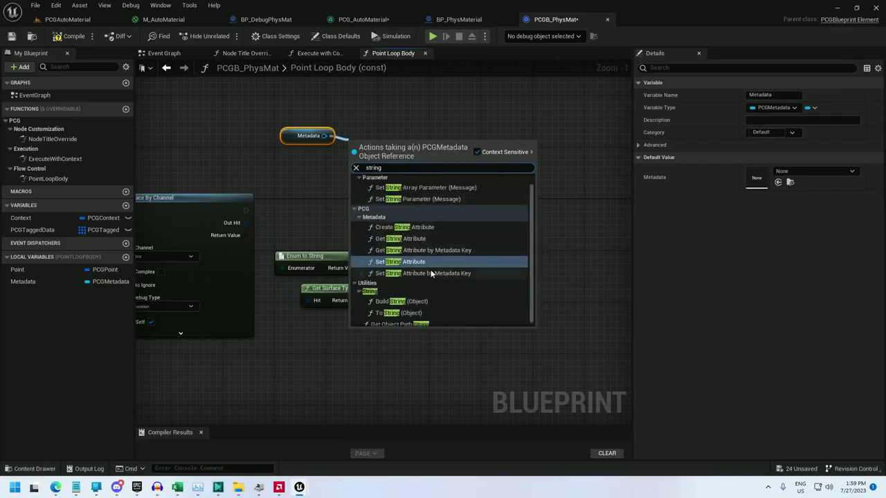
{"action": "left_click", "coordinate": [409, 262]}
{"action": "left_click_drag", "start_coordinate": [405, 206], "coordinate": [384, 199]}
- Connect the Enum to String result to Set String Attribute's Value and set its Attribute Name to PhysMat, spacing out the nodes
{"action": "left_click_drag", "start_coordinate": [445, 201], "coordinate": [548, 188]}
{"action": "left_click_drag", "start_coordinate": [384, 140], "coordinate": [424, 138]}
{"action": "left_click_drag", "start_coordinate": [362, 268], "coordinate": [375, 199]}
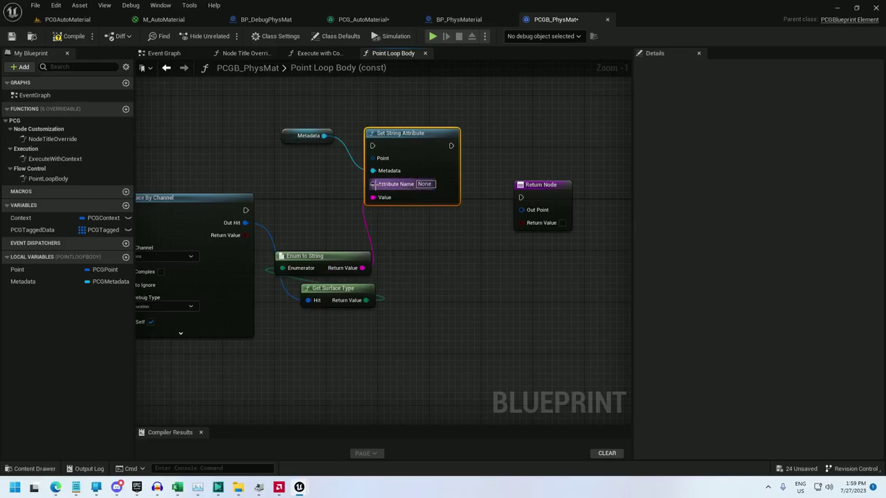
{"action": "left_click", "coordinate": [424, 184]}
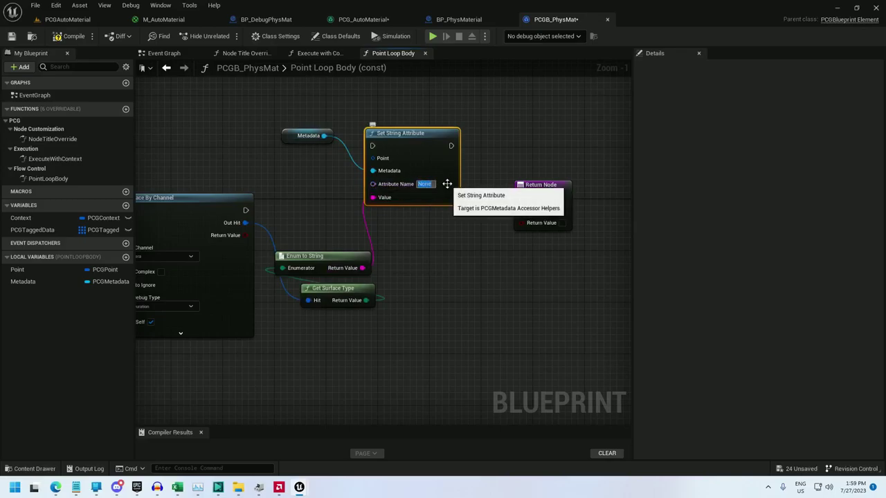
{"action": "type", "text": "PhysMat"}
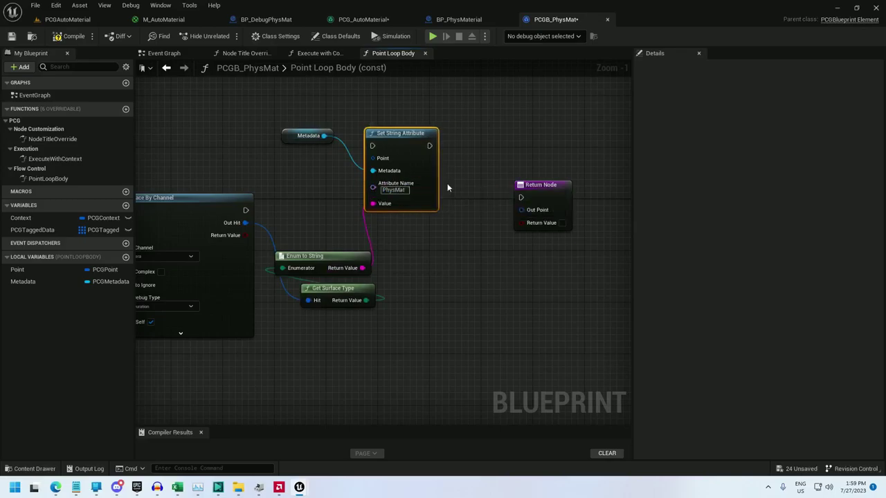
- Feed a Point getter into Set String Attribute and run execution from the line trace through it to the Return Node
{"action": "mouse_move", "coordinate": [22, 274]}
{"action": "left_mouse_down", "text": "ctrl"}
{"action": "mouse_move", "coordinate": [368, 107]}
{"action": "mouse_move", "coordinate": [397, 110]}
{"action": "mouse_move", "coordinate": [376, 160]}
{"action": "mouse_move", "coordinate": [245, 210]}
{"action": "left_mouse_up", "text": "ctrl"}
{"action": "left_click_drag", "start_coordinate": [428, 145], "coordinate": [521, 197]}
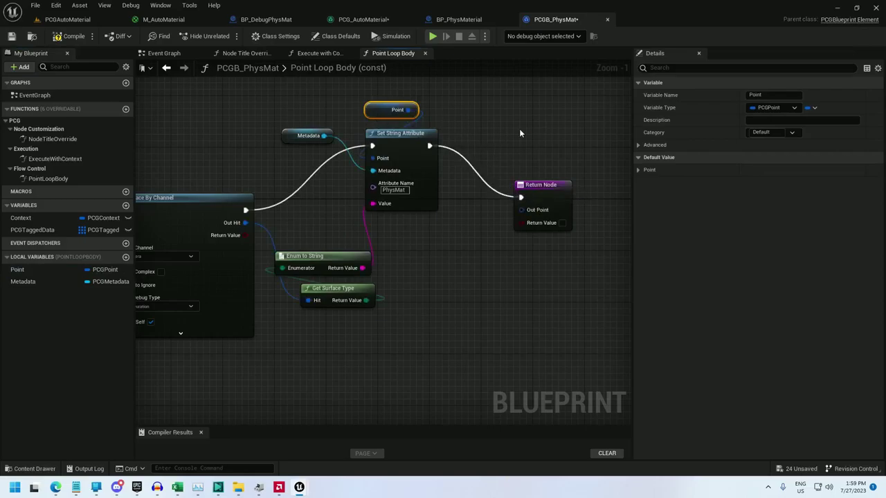
- Feed the Return Node's Out Point from a copied Point getter, enable its Return Value and align the surrounding nodes
{"action": "key", "text": "ctrl+v"}
{"action": "left_click_drag", "start_coordinate": [576, 142], "coordinate": [319, 108]}
{"action": "left_click_drag", "start_coordinate": [392, 109], "coordinate": [391, 84]}
{"action": "left_click_drag", "start_coordinate": [310, 130], "coordinate": [379, 120]}
{"action": "left_click_drag", "start_coordinate": [372, 84], "coordinate": [375, 97]}
{"action": "left_click_drag", "start_coordinate": [444, 213], "coordinate": [396, 193]}
{"action": "left_click_drag", "start_coordinate": [310, 330], "coordinate": [273, 304]}
{"action": "mouse_move", "coordinate": [543, 197]}
{"action": "left_mouse_down"}
{"action": "mouse_move", "coordinate": [543, 218]}
{"action": "mouse_move", "coordinate": [543, 210]}
{"action": "left_mouse_up"}
{"action": "left_click_drag", "start_coordinate": [533, 143], "coordinate": [526, 179]}
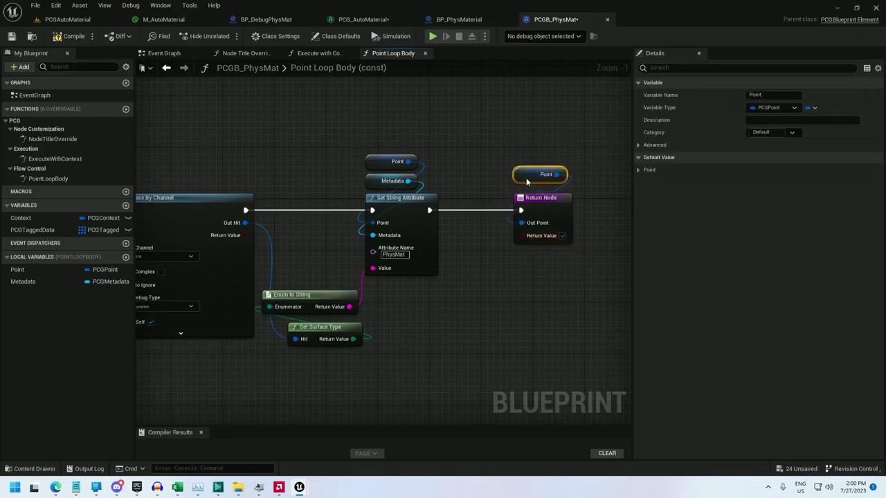
- In the Execute with Context function, add a Mutable Metadata node fed by the To Point Data with Context result
{"action": "left_click", "coordinate": [319, 54]}
{"action": "scroll", "coordinate": [438, 283], "scroll_direction": "up", "scroll_amount": 3}
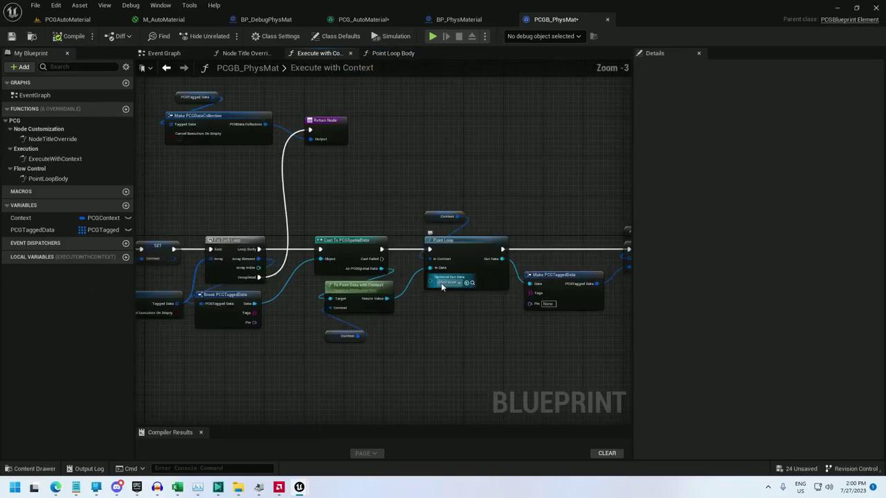
{"action": "scroll", "coordinate": [384, 266], "scroll_direction": "up", "scroll_amount": 1}
{"action": "left_click", "coordinate": [301, 264]}
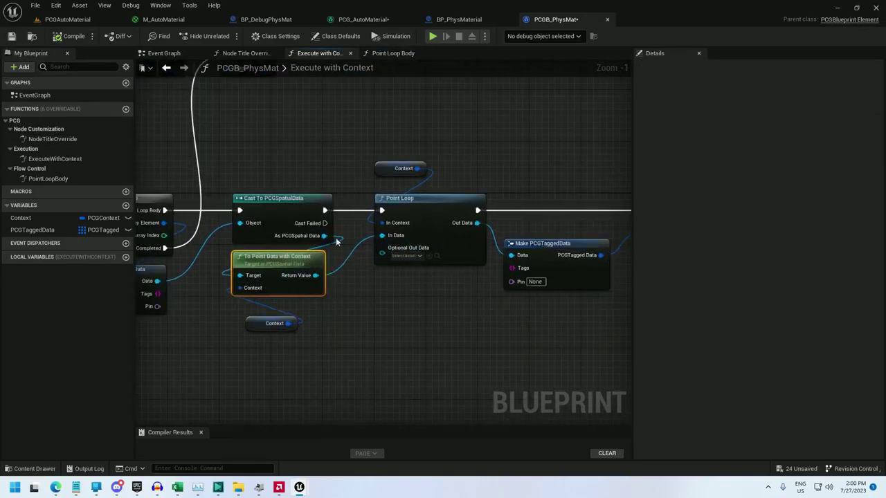
{"action": "right_click_drag", "start_coordinate": [321, 259], "coordinate": [304, 323]}
{"action": "left_click_drag", "start_coordinate": [299, 341], "coordinate": [376, 134]}
{"action": "type", "text": "muta"}
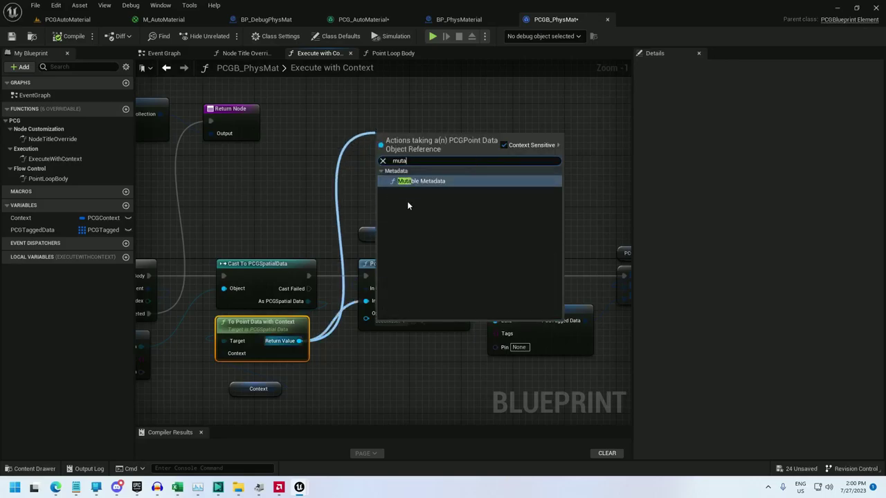
{"action": "left_click", "coordinate": [408, 182]}
- Add a Create String Attribute node from the mutable metadata and set its Attribute Name to PhysMat
{"action": "left_click_drag", "start_coordinate": [448, 166], "coordinate": [485, 158]}
{"action": "type", "text": "create"}
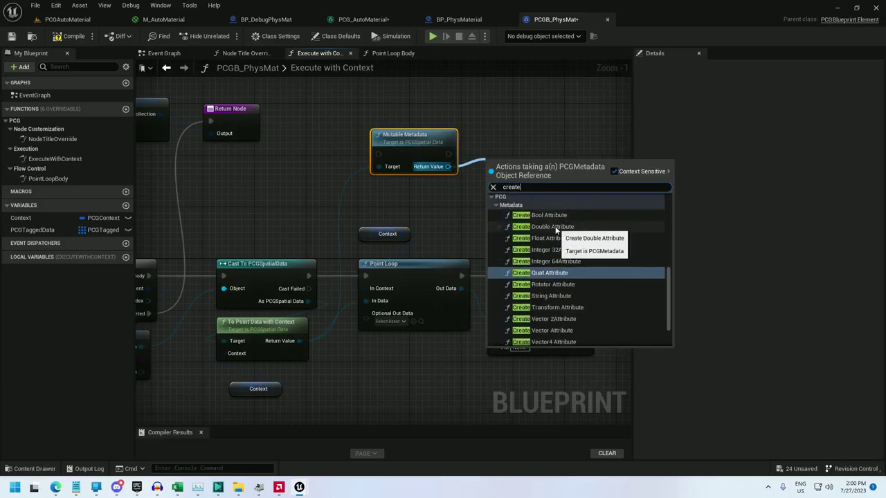
{"action": "left_click", "coordinate": [554, 296]}
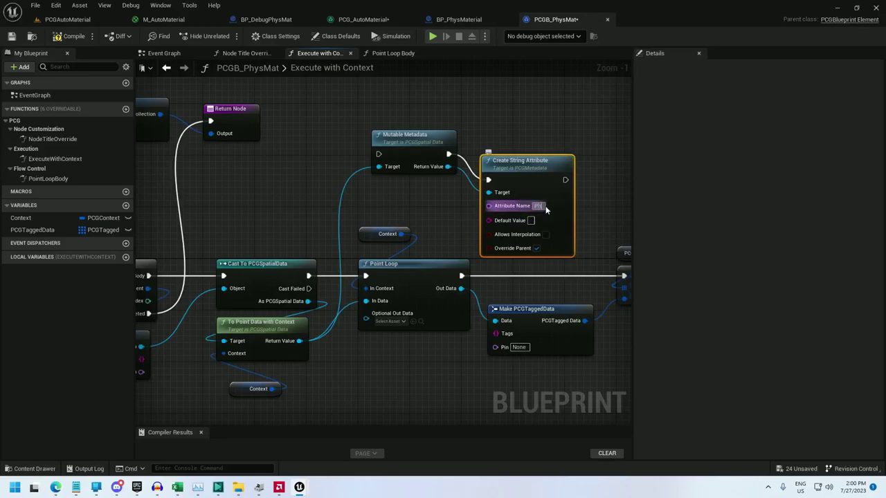
{"action": "type", "text": "PhysMat"}
- Align the two metadata nodes and move the Point Loop node group farther along to free space after the cast
{"action": "right_click_drag", "start_coordinate": [447, 360], "coordinate": [362, 297]}
{"action": "left_click", "coordinate": [298, 302]}
{"action": "mouse_move", "coordinate": [436, 95]}
{"action": "left_mouse_down"}
{"action": "mouse_move", "coordinate": [442, 65]}
{"action": "mouse_move", "coordinate": [440, 93]}
{"action": "left_mouse_up"}
{"action": "left_click", "coordinate": [294, 195]}
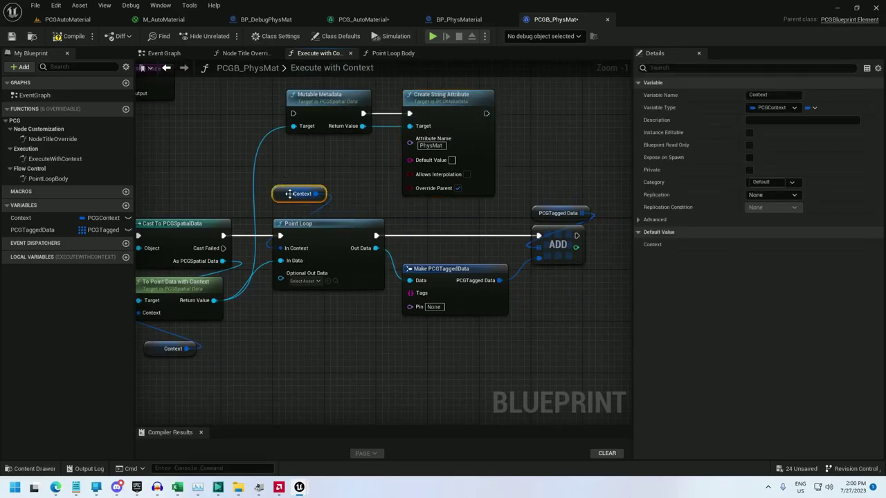
{"action": "mouse_move", "coordinate": [297, 195]}
{"action": "left_mouse_down"}
{"action": "mouse_move", "coordinate": [474, 297]}
{"action": "mouse_move", "coordinate": [346, 202]}
{"action": "mouse_move", "coordinate": [286, 200]}
{"action": "left_mouse_up"}
{"action": "left_click_drag", "start_coordinate": [289, 328], "coordinate": [593, 200]}
{"action": "left_click_drag", "start_coordinate": [293, 212], "coordinate": [436, 216]}
- Insert a Sequence node after the cast, wiring Then 0 to Mutable Metadata and Then 1 to Point Loop
{"action": "right_click", "coordinate": [251, 197]}
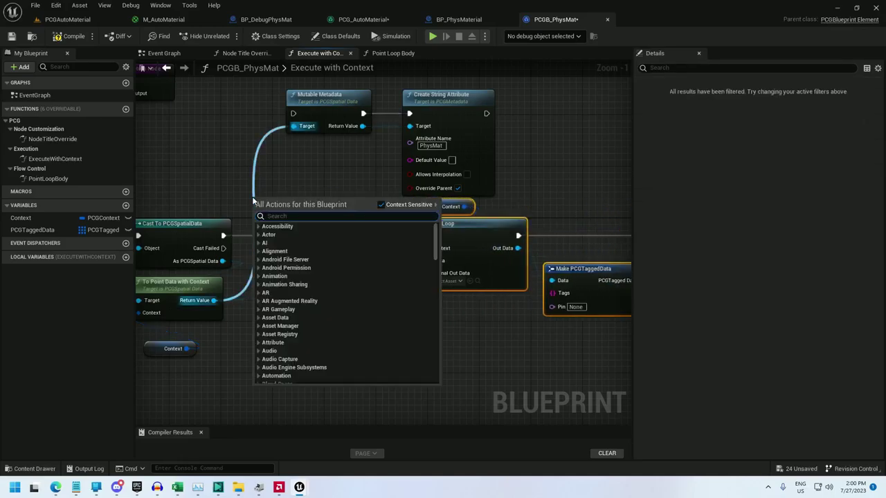
{"action": "type", "text": "sequence"}
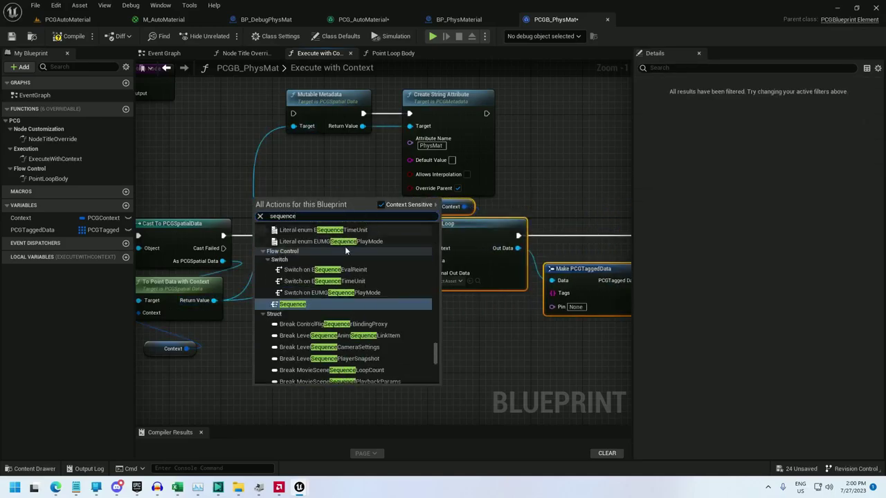
{"action": "left_click", "coordinate": [293, 305]}
{"action": "left_click_drag", "start_coordinate": [423, 237], "coordinate": [265, 224], "text": "ctrl"}
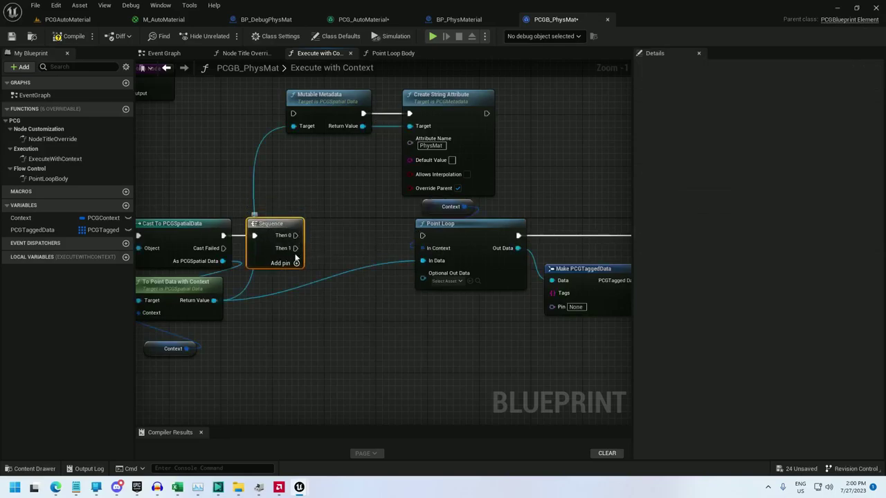
{"action": "left_click_drag", "start_coordinate": [295, 257], "coordinate": [292, 113]}
{"action": "left_click_drag", "start_coordinate": [296, 247], "coordinate": [423, 236]}
- Line up the Point Loop node group with the Sequence's Then 1 output and save the blueprint
{"action": "left_click_drag", "start_coordinate": [393, 330], "coordinate": [580, 217]}
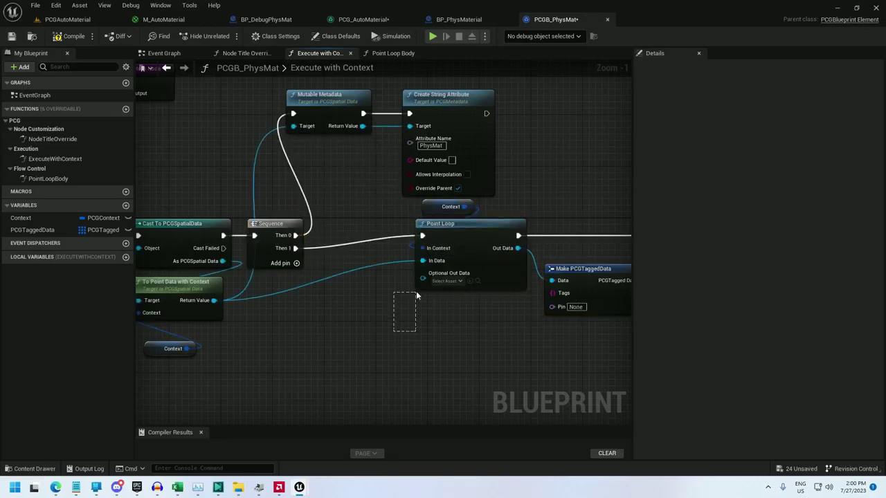
{"action": "left_click_drag", "start_coordinate": [416, 296], "coordinate": [422, 300]}
{"action": "right_click_drag", "start_coordinate": [444, 308], "coordinate": [443, 310]}
{"action": "scroll", "coordinate": [443, 311], "scroll_direction": "down", "scroll_amount": 2}
{"action": "left_click_drag", "start_coordinate": [417, 332], "coordinate": [604, 236]}
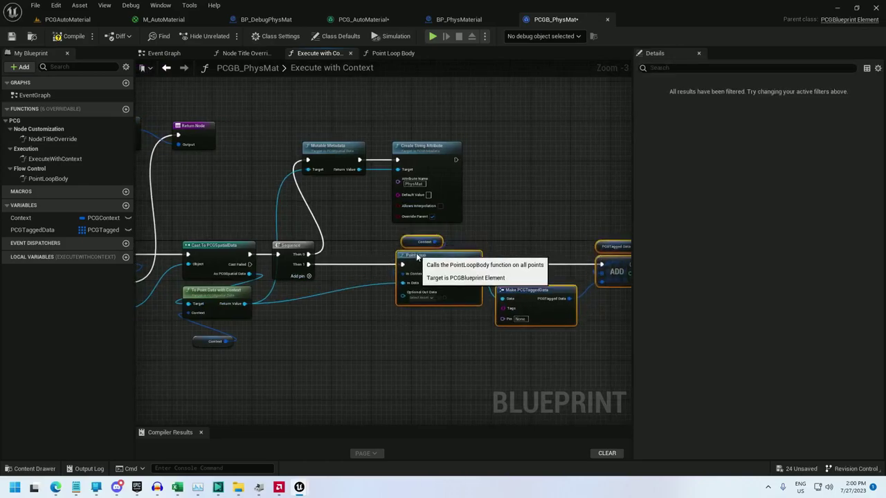
{"action": "left_click", "coordinate": [350, 212]}
{"action": "scroll", "coordinate": [367, 217], "scroll_direction": "up", "scroll_amount": 1}
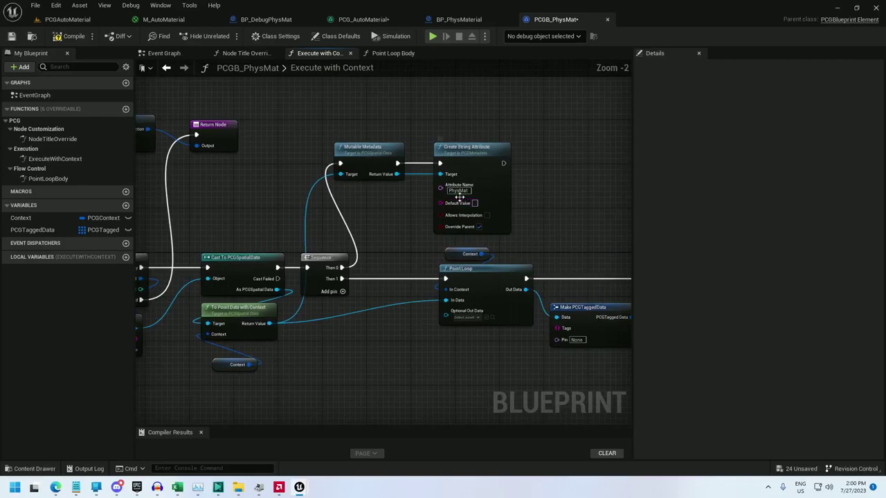
{"action": "left_click", "coordinate": [11, 36]}
- In the PCG_AutoMaterial graph, add the custom PCGB_PhysMat node and connect it to the Projection output
{"action": "right_click_drag", "start_coordinate": [186, 116], "coordinate": [277, 112]}
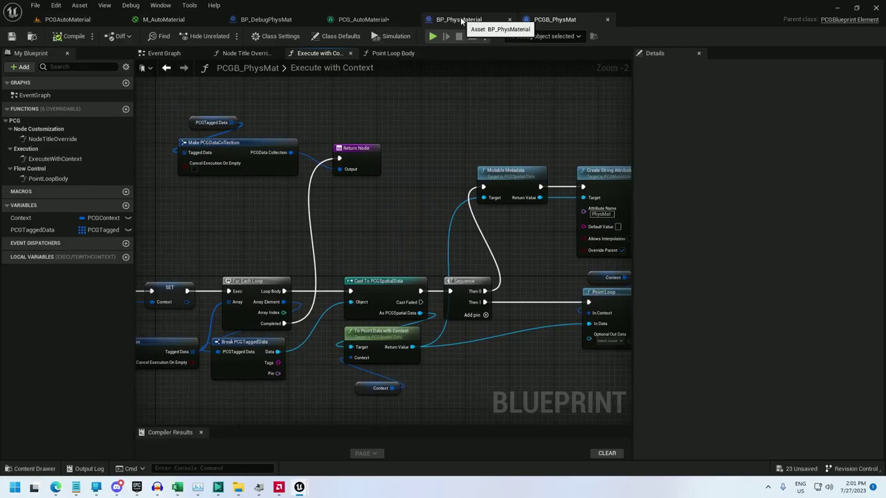
{"action": "left_click", "coordinate": [350, 20]}
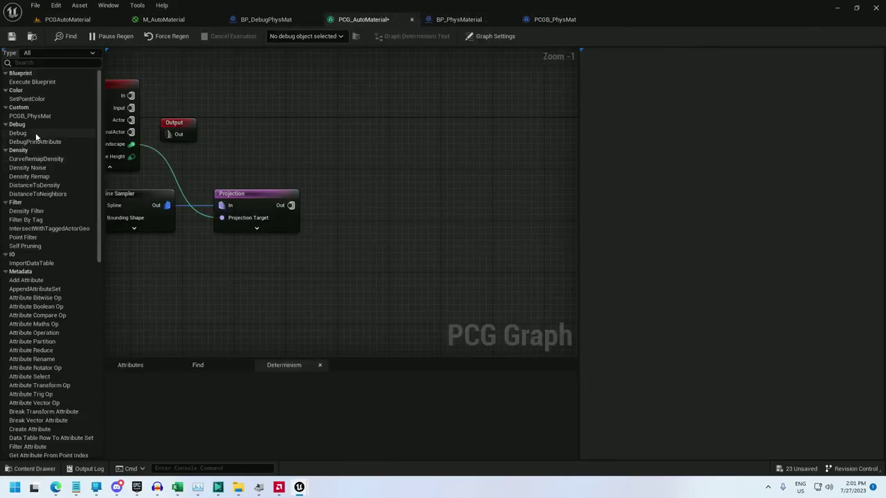
{"action": "left_click_drag", "start_coordinate": [23, 118], "coordinate": [289, 202]}
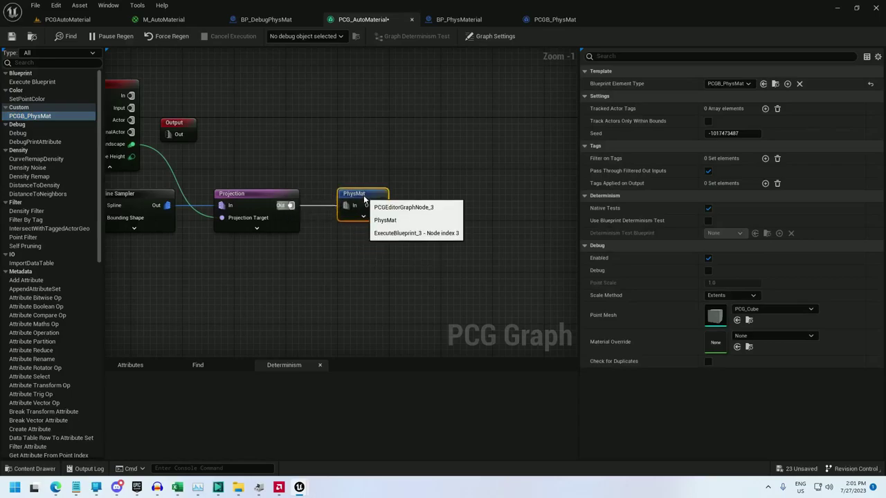
{"action": "left_click_drag", "start_coordinate": [385, 208], "coordinate": [375, 196]}
- Inspect the PhysMat node with BP_PhysMaterial as the debug object and examine the PhysMat column in its point attributes
{"action": "right_click", "coordinate": [376, 196]}
{"action": "left_click", "coordinate": [399, 316]}
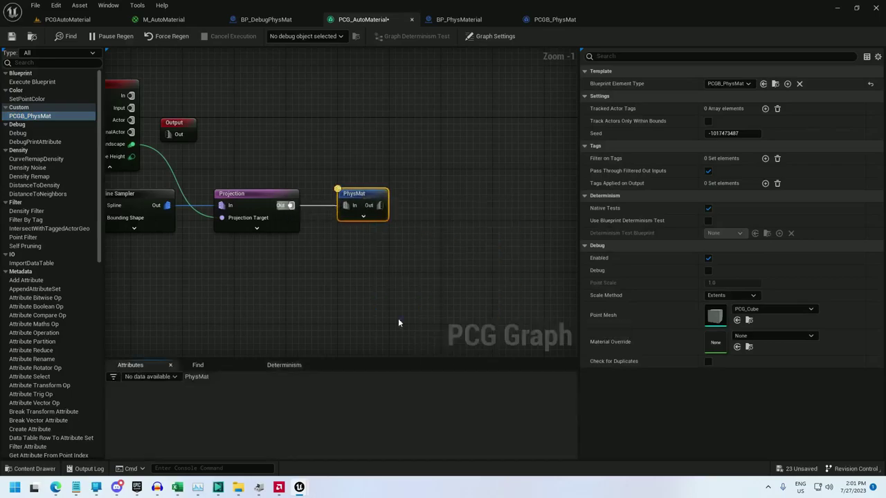
{"action": "left_click", "coordinate": [313, 36]}
{"action": "left_click", "coordinate": [315, 58]}
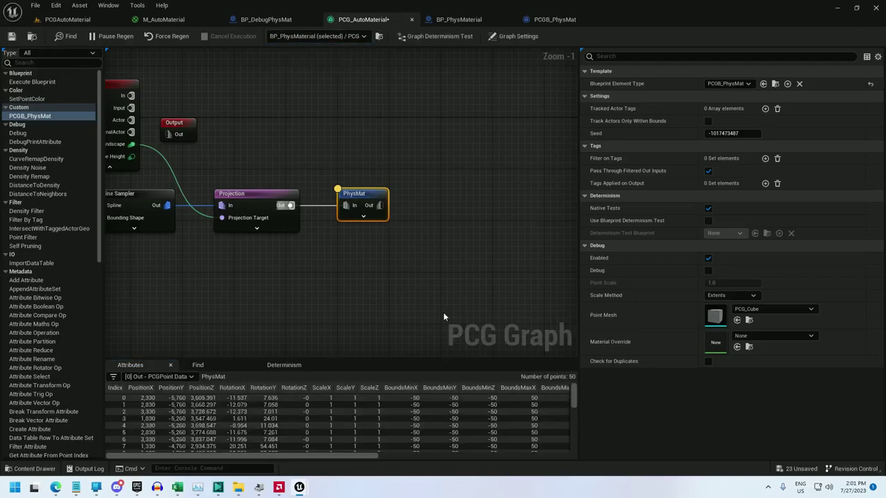
{"action": "left_click_drag", "start_coordinate": [354, 456], "coordinate": [581, 449]}
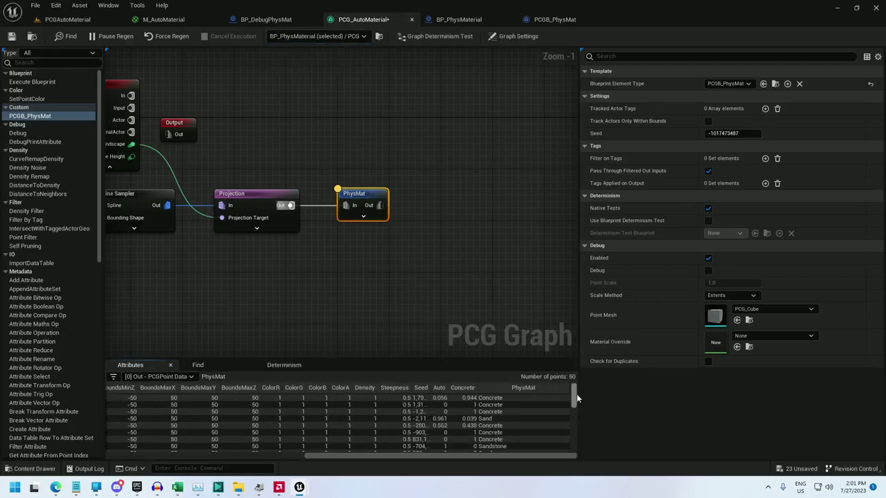
{"action": "mouse_move", "coordinate": [572, 396]}
{"action": "left_mouse_down"}
{"action": "mouse_move", "coordinate": [577, 437]}
{"action": "mouse_move", "coordinate": [578, 385]}
{"action": "left_mouse_up"}
- Examine the line traces around BP_PhysMaterial on the landscape in the level viewport
{"action": "left_click", "coordinate": [79, 23]}
{"action": "key", "text": "w"}
{"action": "right_click_drag", "start_coordinate": [359, 212], "coordinate": [359, 214]}
{"action": "left_click_drag", "start_coordinate": [326, 222], "coordinate": [314, 216]}
{"action": "key", "text": "s"}
{"action": "right_click_drag", "start_coordinate": [314, 217], "coordinate": [314, 217]}
{"action": "key", "text": "d"}
{"action": "key", "text": "s"}
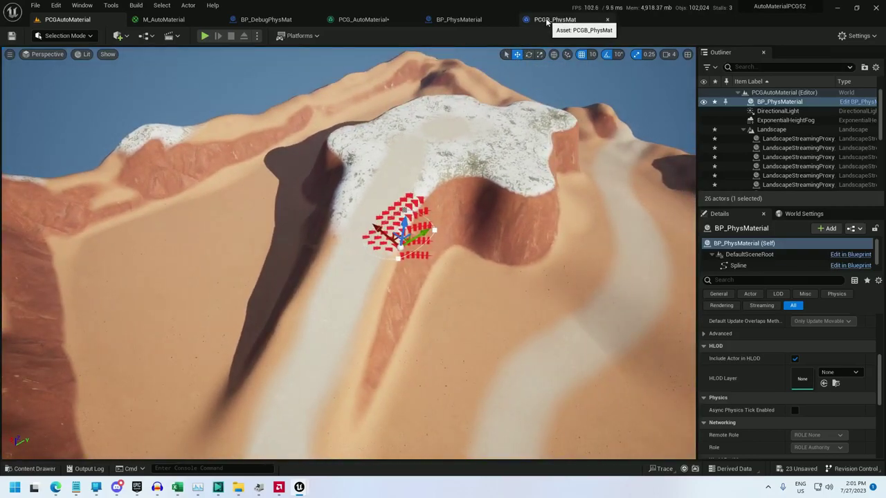
- Add a Point Filter node fed by the PhysMat node's output in the PCG_AutoMaterial graph
{"action": "left_click", "coordinate": [355, 20]}
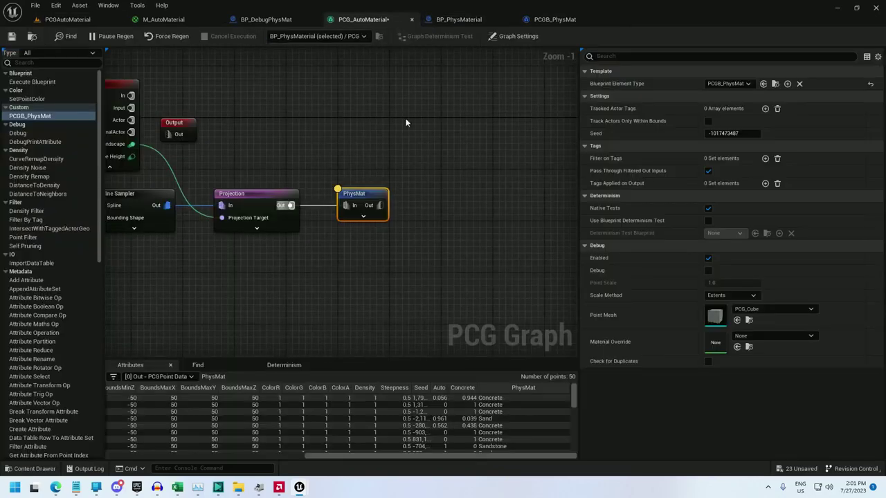
{"action": "right_click_drag", "start_coordinate": [426, 206], "coordinate": [352, 193]}
{"action": "left_click_drag", "start_coordinate": [289, 193], "coordinate": [391, 174]}
{"action": "type", "text": "point filt"}
{"action": "key", "text": "Return"}
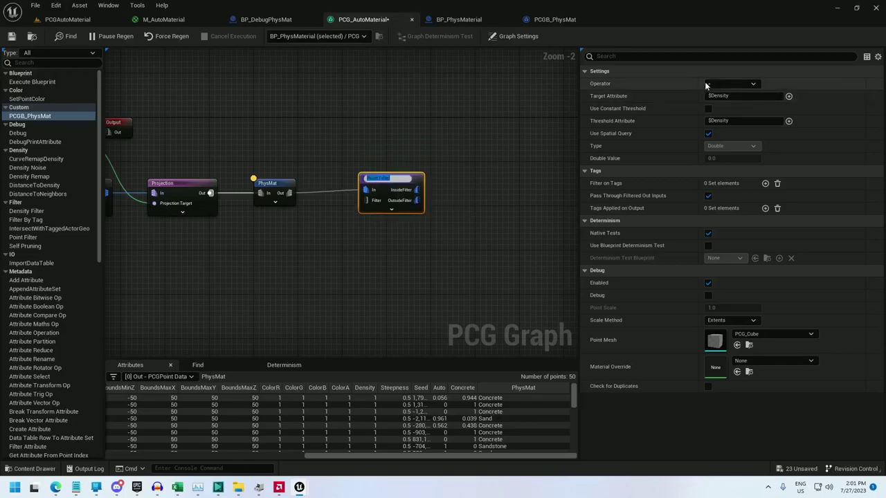
- Set the Point Filter's operator to = and Target Attribute to PhysMat, and enable Use Constant Threshold
{"action": "left_click", "coordinate": [715, 88]}
{"action": "left_click", "coordinate": [723, 120]}
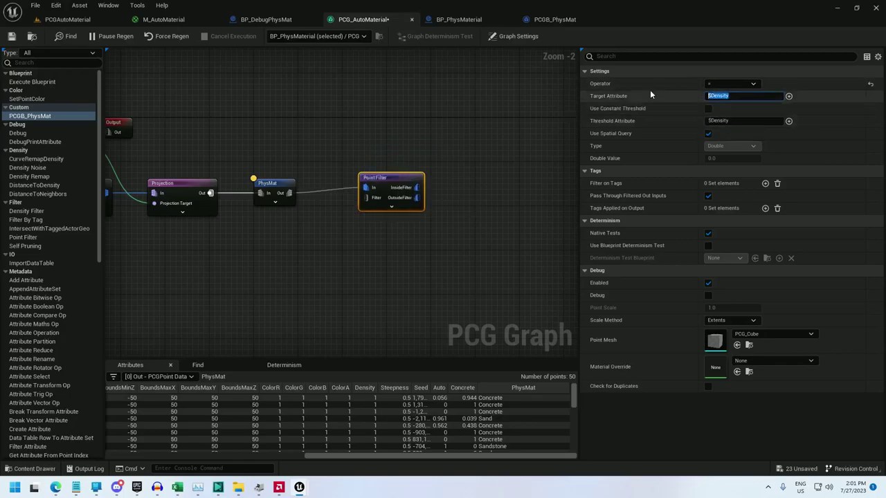
{"action": "type", "text": "PhysMat"}
{"action": "left_click", "coordinate": [708, 108]}
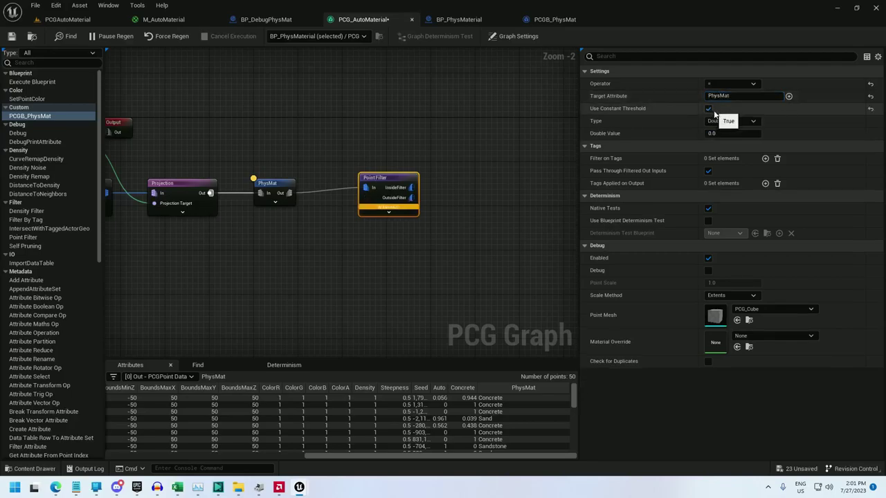
- Set the Point Filter's constant threshold type to String with the value Sand
{"action": "left_click", "coordinate": [731, 120]}
{"action": "left_click", "coordinate": [723, 209]}
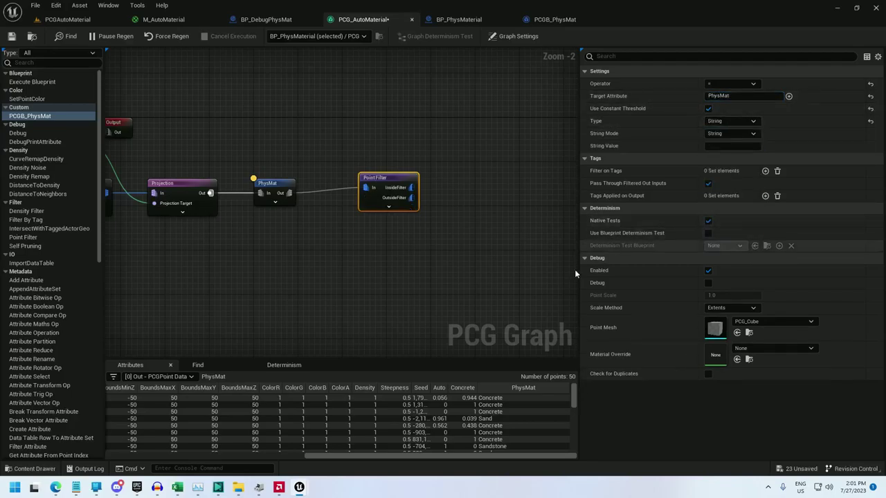
{"action": "left_click", "coordinate": [723, 146]}
{"action": "type", "text": "Sand"}
{"action": "key", "text": "Return"}
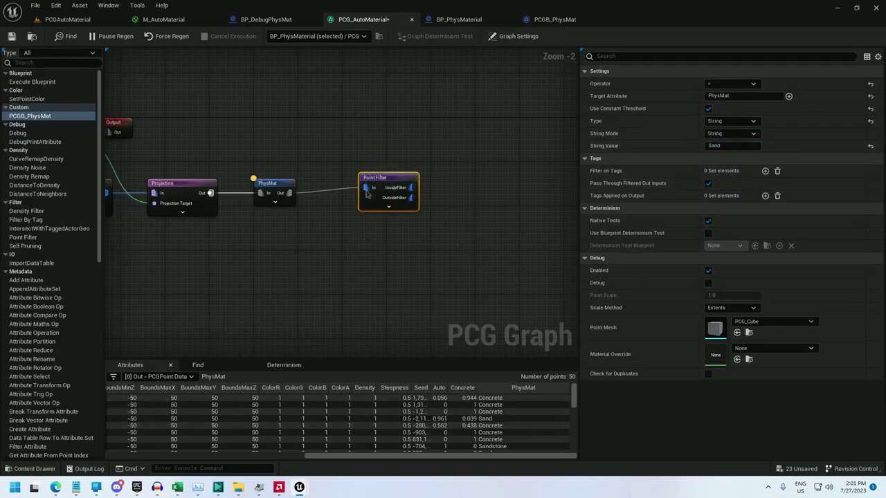
- Duplicate the Point Filter below the original, feed the copy from the first OutsideFilter output, and align both with PhysMat
{"action": "key", "text": "ctrl+d"}
{"action": "left_click_drag", "start_coordinate": [411, 198], "coordinate": [375, 230]}
{"action": "left_click", "coordinate": [389, 183], "text": "ctrl"}
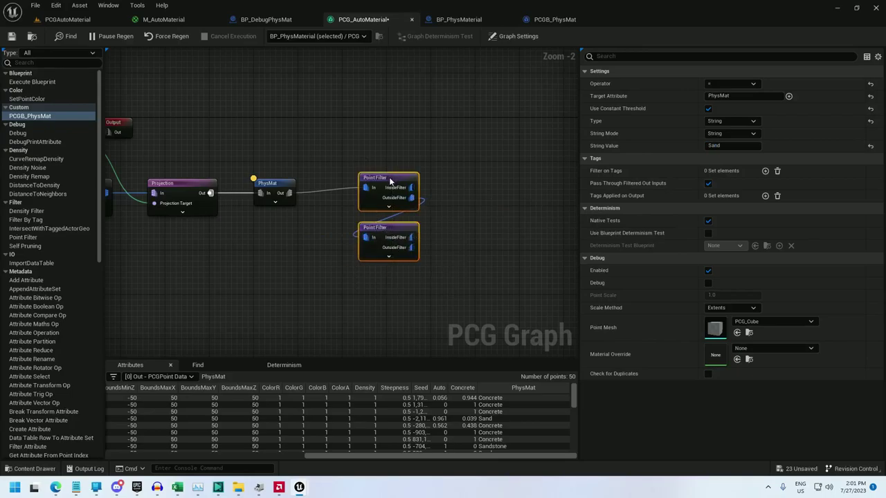
{"action": "left_click_drag", "start_coordinate": [390, 182], "coordinate": [391, 188]}
- Set the second Point Filter's String Value to Snow
{"action": "left_click", "coordinate": [404, 238]}
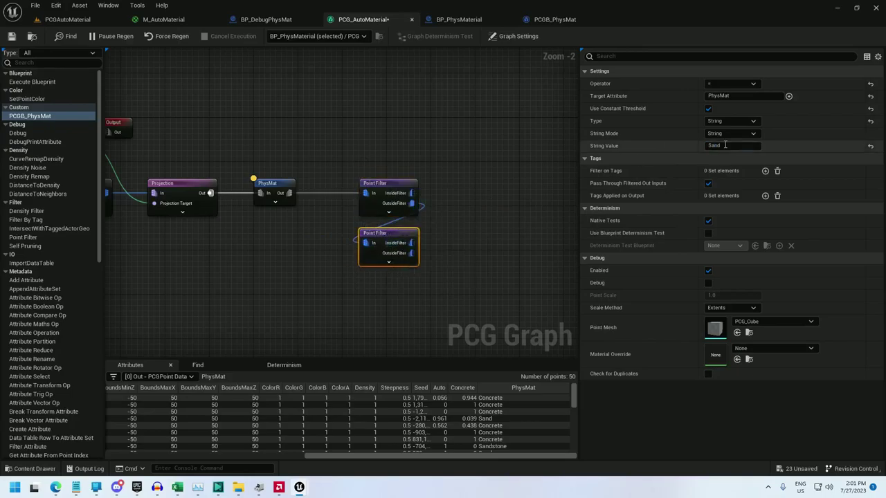
{"action": "type", "text": "Snow"}
{"action": "key", "text": "Return"}
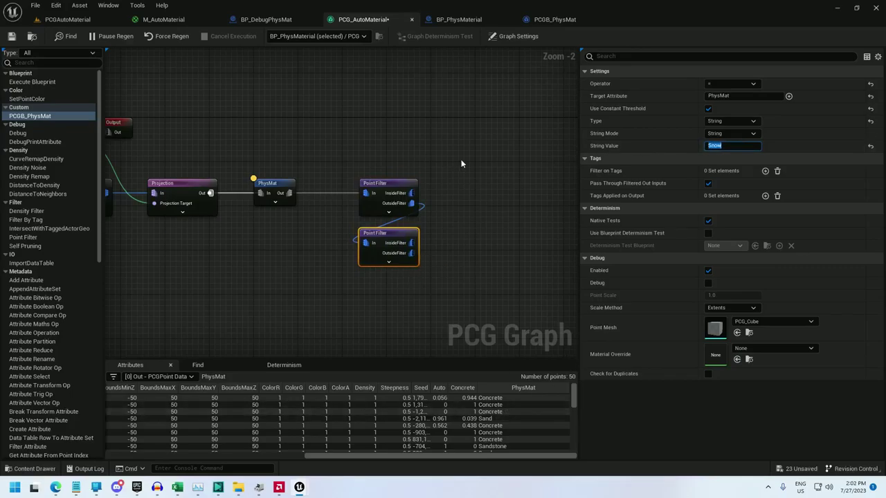
{"action": "right_click_drag", "start_coordinate": [461, 164], "coordinate": [387, 161]}
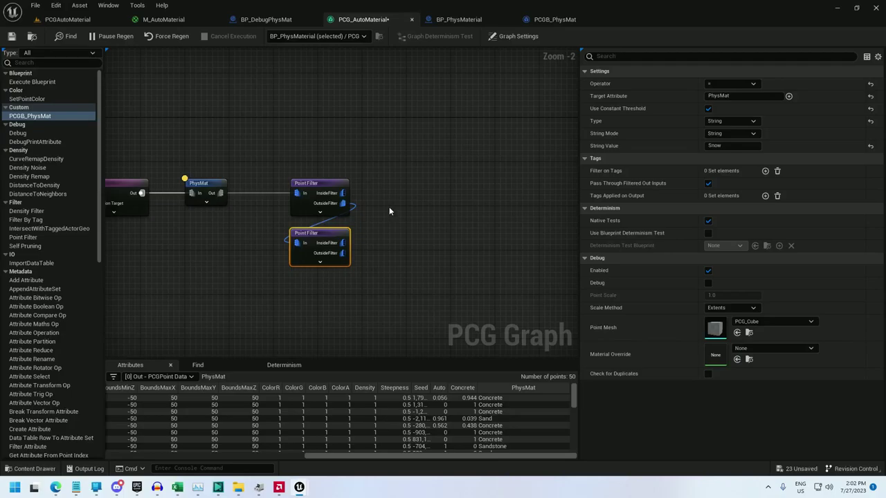
- Add a Static Mesh Spawner fed by the InsideFilter output of the Sand Point Filter
{"action": "left_click", "coordinate": [322, 188]}
{"action": "left_click_drag", "start_coordinate": [342, 193], "coordinate": [470, 187]}
{"action": "type", "text": "stat"}
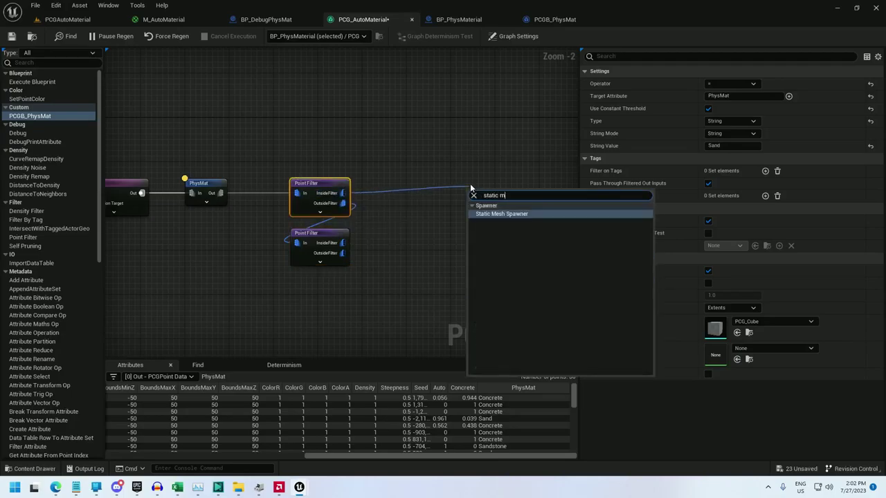
{"action": "type", "text": "ic m"}
{"action": "key", "text": "Return"}
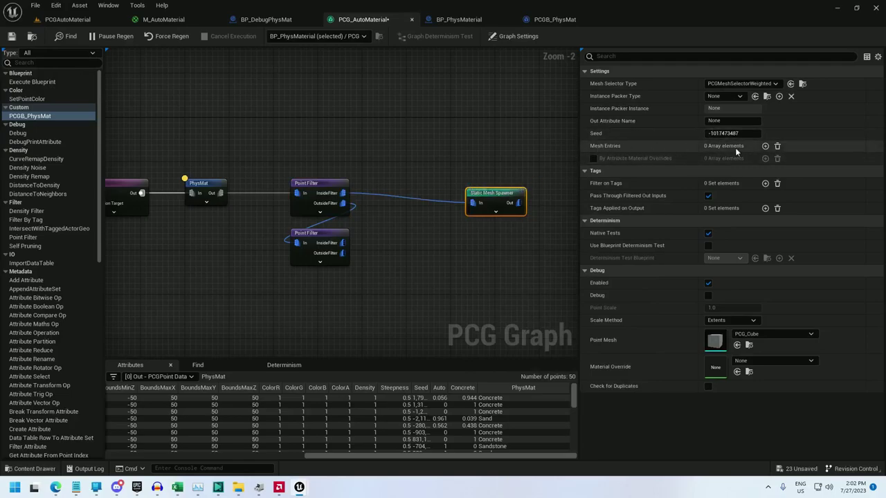
- Add one mesh entry to the Static Mesh Spawner and assign SM_Rock as its static mesh
{"action": "left_click", "coordinate": [764, 146]}
{"action": "left_click", "coordinate": [593, 159]}
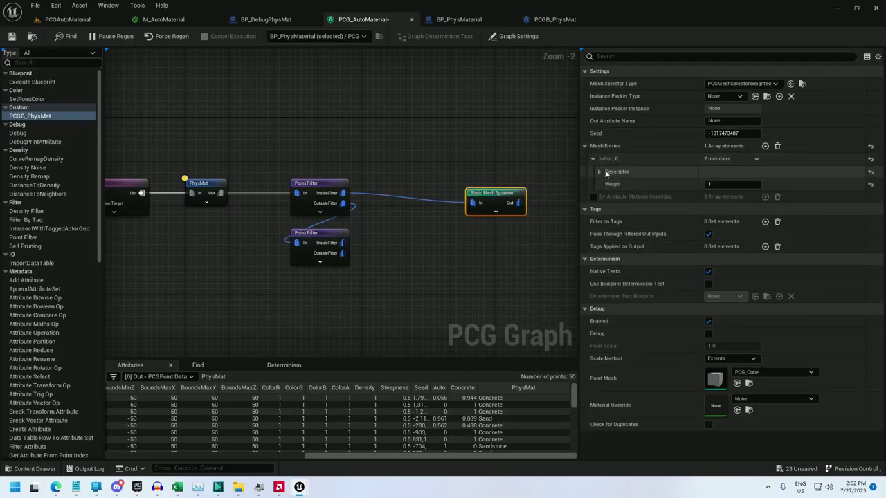
{"action": "left_click", "coordinate": [598, 172]}
{"action": "left_click", "coordinate": [758, 199]}
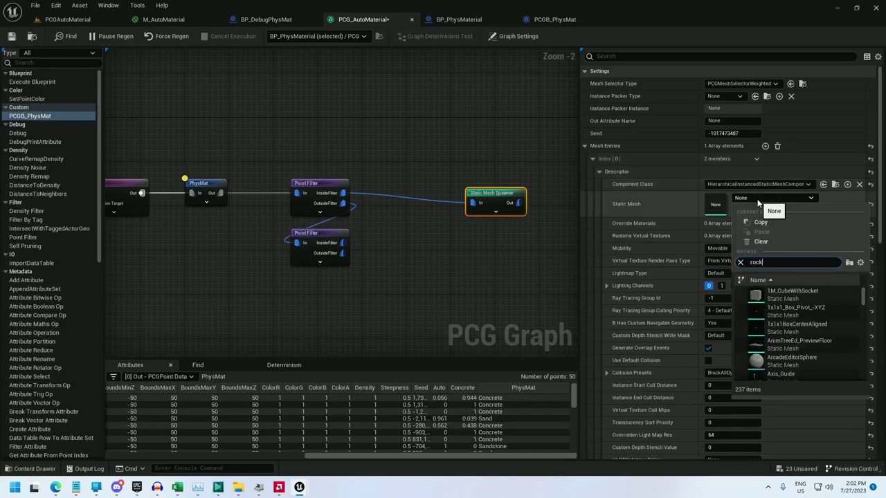
{"action": "left_click", "coordinate": [788, 294]}
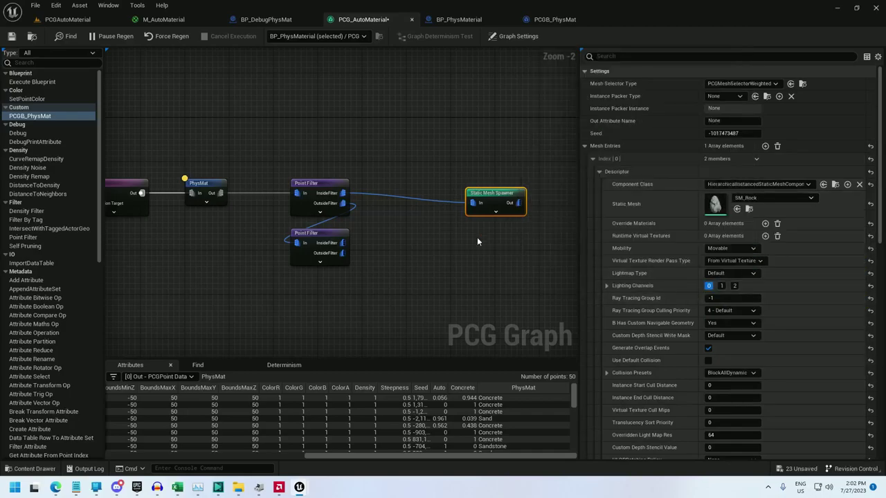
- Duplicate the Static Mesh Spawner, feed it from the Snow Point Filter's InsideFilter output, and set its static mesh to SM_Statue
{"action": "key", "text": "ctrl+d"}
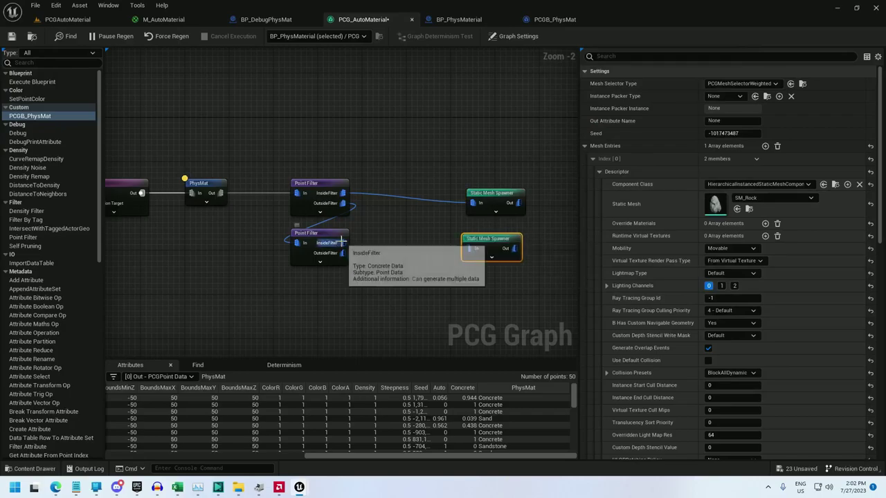
{"action": "left_click_drag", "start_coordinate": [341, 242], "coordinate": [473, 248]}
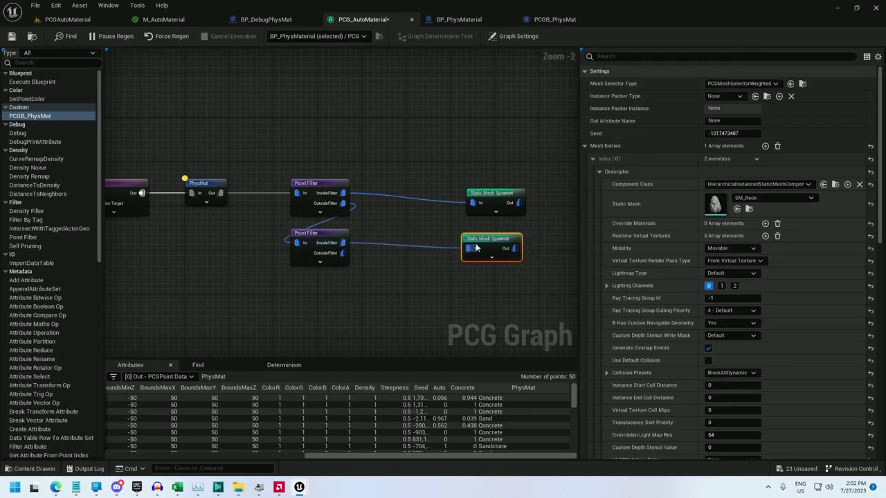
{"action": "left_click", "coordinate": [766, 202]}
{"action": "type", "text": "statue"}
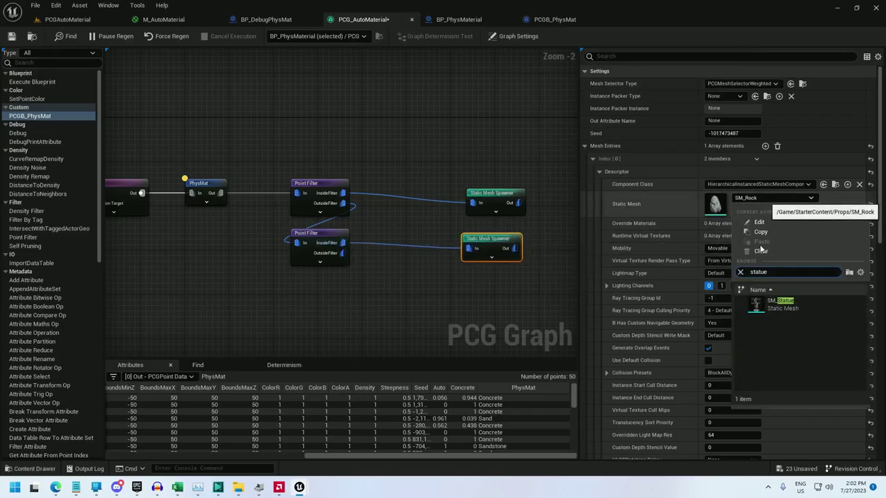
{"action": "left_click", "coordinate": [779, 302]}
- Examine the points and spawned meshes around BP_PhysMaterial in the level, and return to the PCG_AutoMaterial graph
{"action": "left_click", "coordinate": [61, 20]}
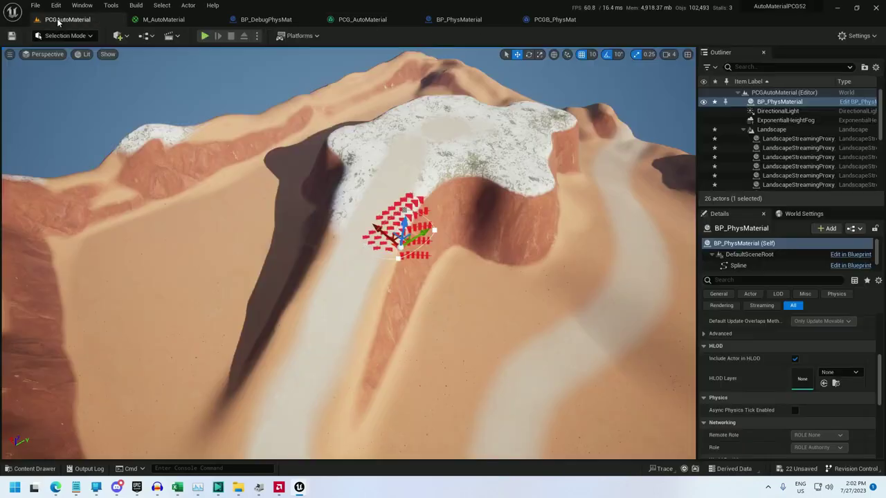
{"action": "key", "text": "w"}
{"action": "right_click_drag", "start_coordinate": [340, 167], "coordinate": [375, 93]}
{"action": "key", "text": "w"}
{"action": "scroll", "coordinate": [304, 229], "scroll_direction": "down", "scroll_amount": 1}
{"action": "key", "text": "s"}
{"action": "left_click", "coordinate": [550, 20]}
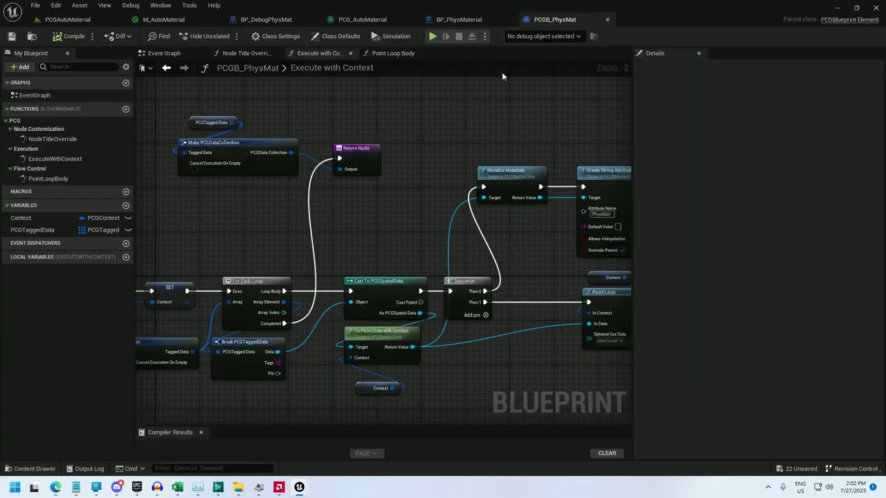
{"action": "left_click", "coordinate": [356, 19]}
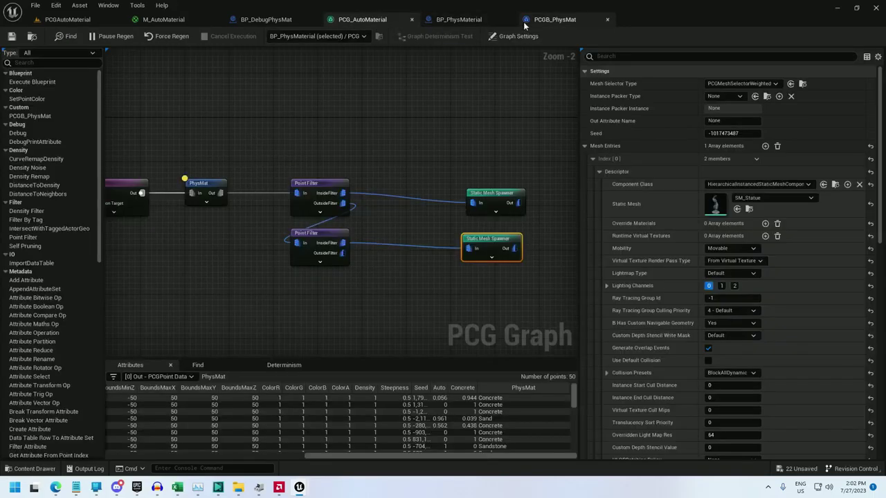
- Move the rock spawner aside and insert a Transform Points node between it and the Sand Point Filter
{"action": "right_click_drag", "start_coordinate": [474, 154], "coordinate": [405, 110]}
{"action": "left_click_drag", "start_coordinate": [418, 151], "coordinate": [486, 142]}
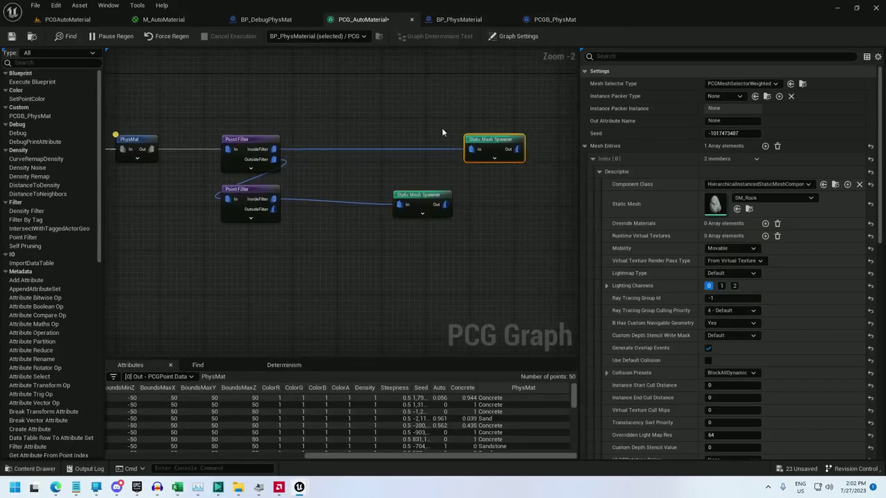
{"action": "right_click", "coordinate": [341, 115]}
{"action": "type", "text": "transform points"}
{"action": "key", "text": "Return"}
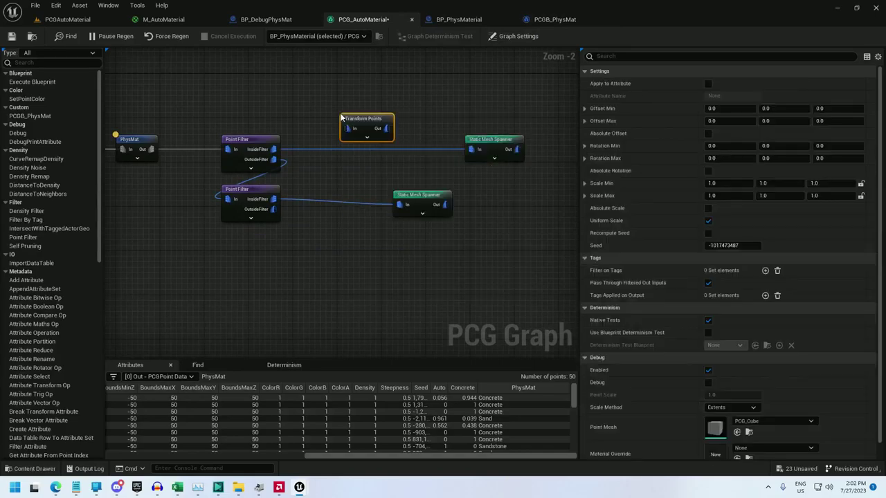
{"action": "mouse_move", "coordinate": [472, 148]}
{"action": "left_mouse_down", "text": "ctrl"}
{"action": "mouse_move", "coordinate": [347, 128]}
{"action": "mouse_move", "coordinate": [472, 149]}
{"action": "left_mouse_up", "text": "ctrl"}
- Align the Transform Points node with its branch and insert a duplicate between the Snow Point Filter and the statue spawner
{"action": "left_click_drag", "start_coordinate": [375, 119], "coordinate": [371, 140]}
{"action": "key", "text": "ctrl+d"}
{"action": "left_click_drag", "start_coordinate": [370, 194], "coordinate": [336, 189]}
{"action": "mouse_move", "coordinate": [401, 205]}
{"action": "left_mouse_down", "text": "ctrl"}
{"action": "mouse_move", "coordinate": [303, 202]}
{"action": "mouse_move", "coordinate": [407, 206]}
{"action": "left_mouse_up", "text": "ctrl"}
- Lock the scale proportions of the rock branch's Transform Points and set Scale Min to 2 and Scale Max to 4
{"action": "left_click", "coordinate": [361, 144]}
{"action": "left_click", "coordinate": [860, 184]}
{"action": "left_click", "coordinate": [860, 196]}
{"action": "left_click", "coordinate": [719, 183]}
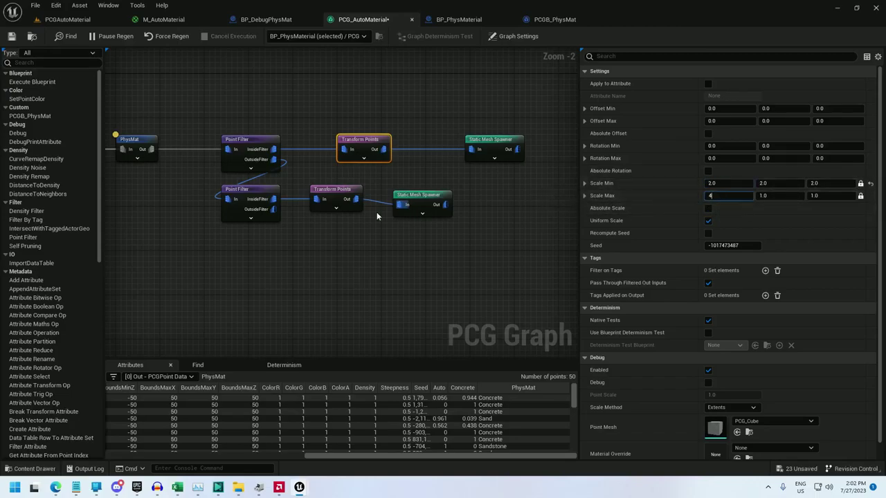
- Set the statue branch's Transform Points to Scale Min 10 and Scale Max 15, keeping it wired to the spawner
{"action": "left_click", "coordinate": [339, 188]}
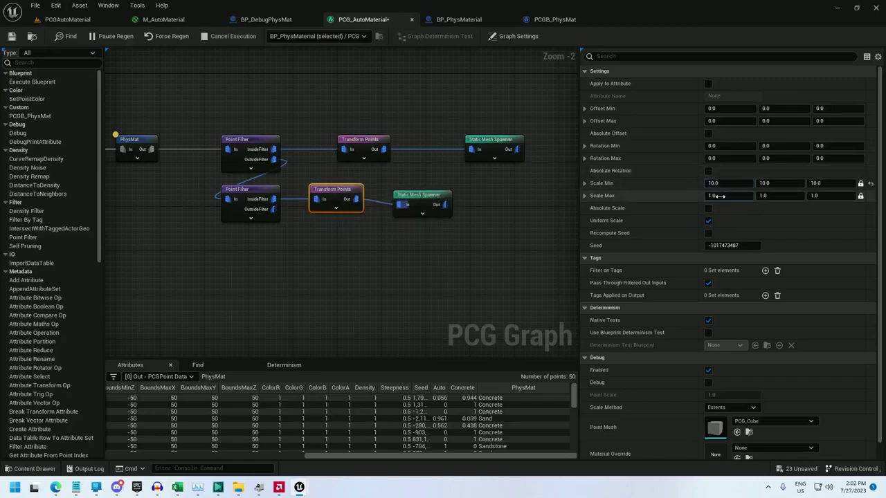
{"action": "left_click", "coordinate": [719, 196]}
{"action": "left_click_drag", "start_coordinate": [356, 199], "coordinate": [400, 204]}
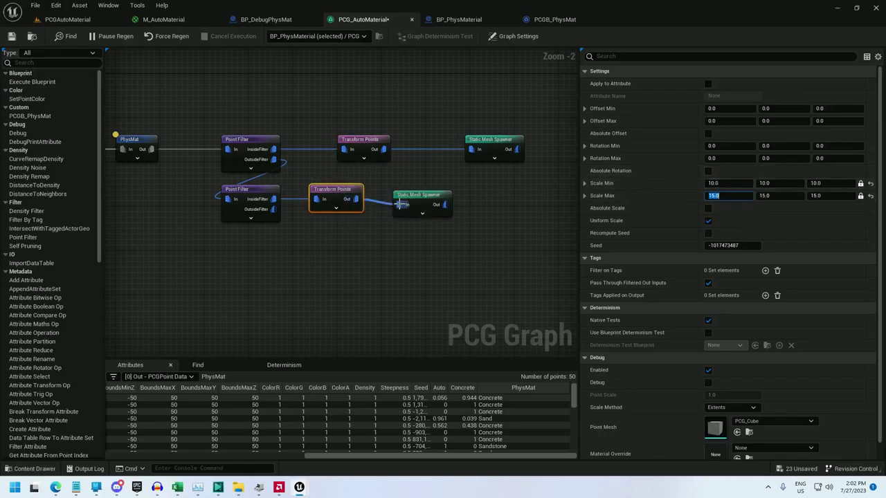
- Move BP_PhysMaterial's spline points outward in the level to cover more of the sand, cliff and snow areas
{"action": "left_click", "coordinate": [67, 19]}
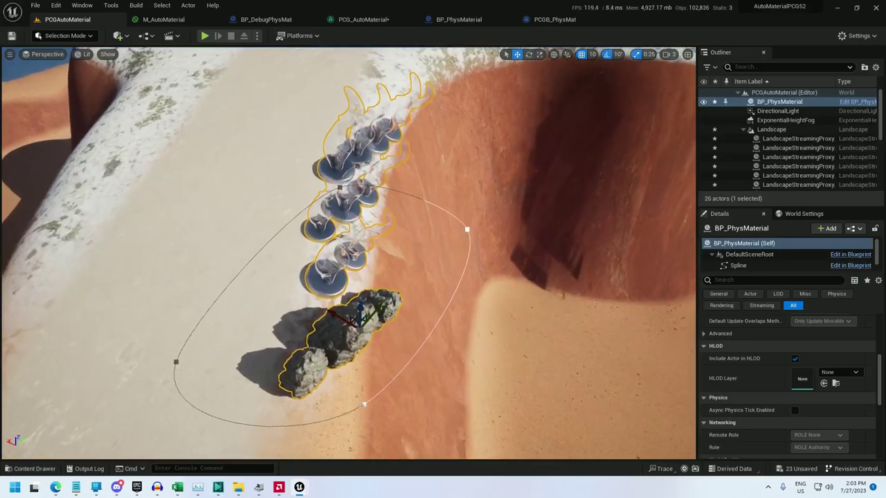
{"action": "right_click_drag", "start_coordinate": [350, 254], "coordinate": [397, 245]}
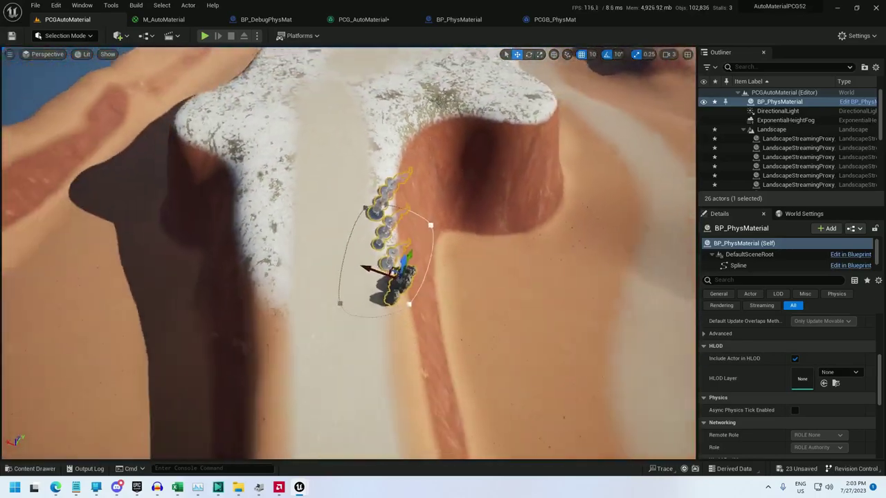
{"action": "left_click", "coordinate": [374, 261]}
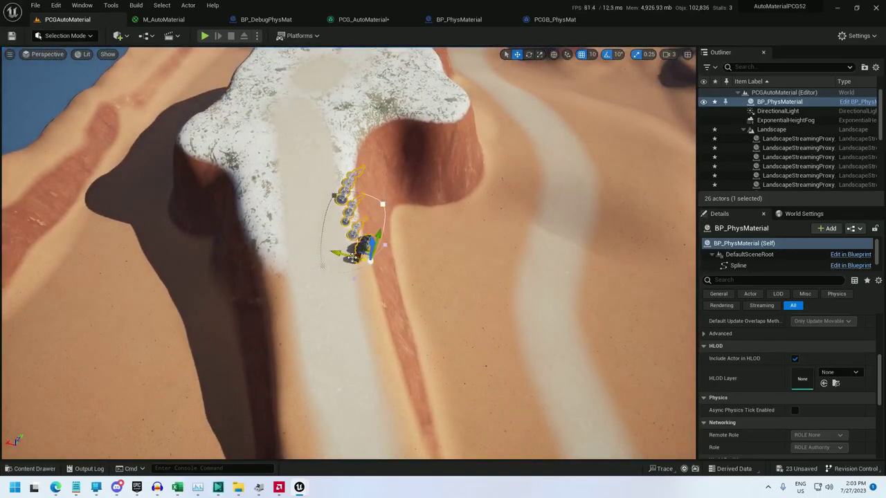
{"action": "left_click_drag", "start_coordinate": [365, 254], "coordinate": [443, 289]}
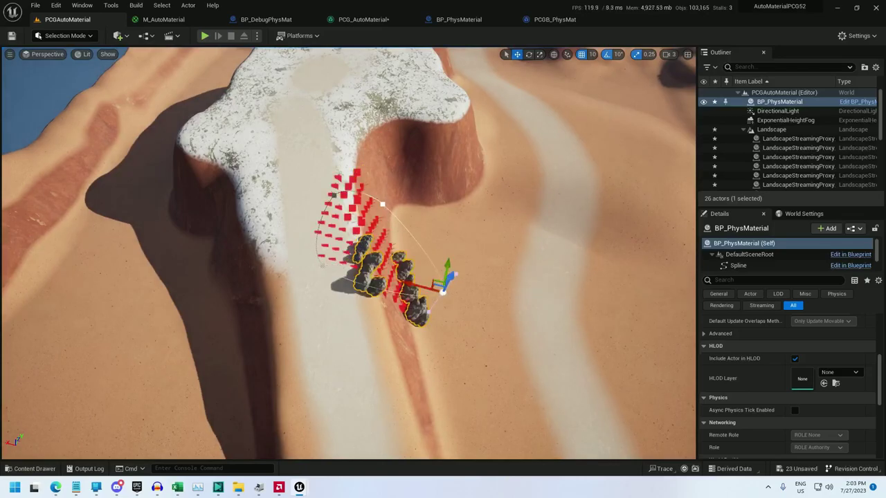
{"action": "left_click", "coordinate": [322, 256]}
{"action": "left_click_drag", "start_coordinate": [317, 255], "coordinate": [256, 305]}
{"action": "left_click", "coordinate": [380, 202]}
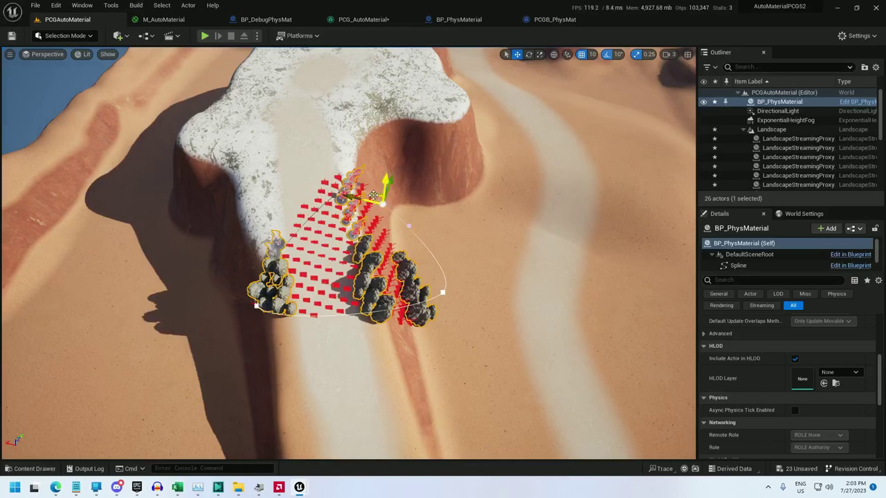
{"action": "left_click_drag", "start_coordinate": [353, 196], "coordinate": [412, 201]}
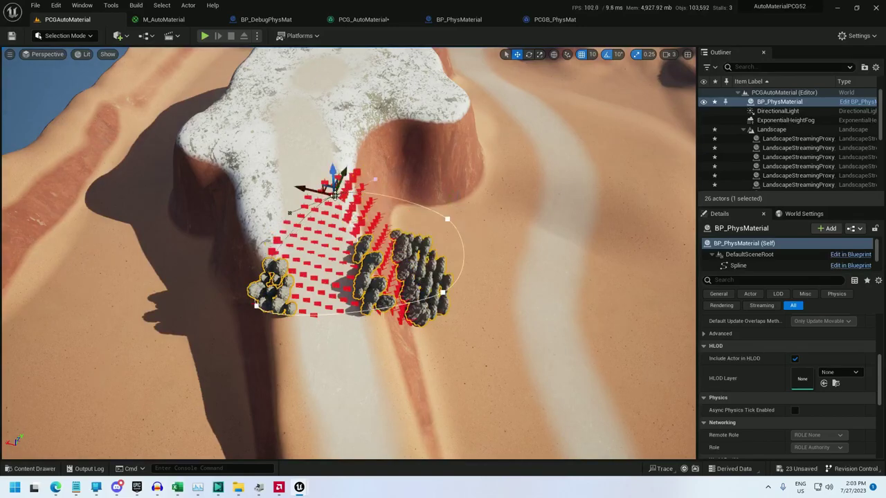
{"action": "left_click_drag", "start_coordinate": [321, 191], "coordinate": [259, 171]}
- Examine the spawned rocks and statues up close and from above to compare their placement with the surface types
{"action": "right_click_drag", "start_coordinate": [259, 170], "coordinate": [369, 152]}
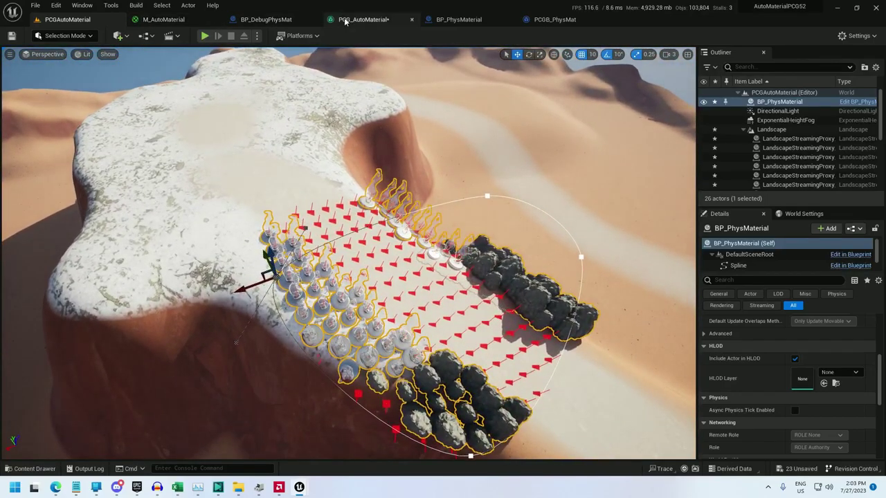
{"action": "left_click", "coordinate": [554, 19]}
{"action": "left_click", "coordinate": [62, 20]}
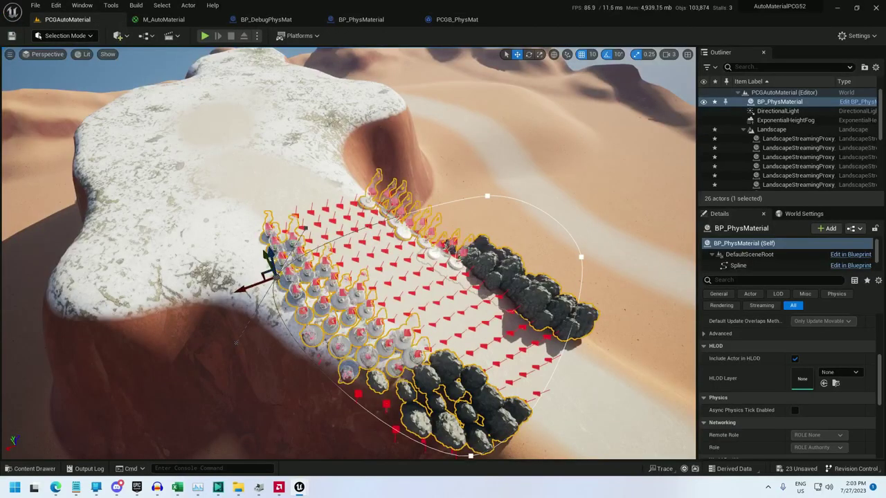
{"action": "mouse_move", "coordinate": [317, 242]}
{"action": "right_mouse_down"}
{"action": "mouse_move", "coordinate": [345, 242]}
{"action": "mouse_move", "coordinate": [380, 266]}
{"action": "mouse_move", "coordinate": [394, 260]}
{"action": "mouse_move", "coordinate": [321, 240]}
{"action": "mouse_move", "coordinate": [317, 227]}
{"action": "right_mouse_up"}
{"action": "key", "text": "w"}
{"action": "scroll", "coordinate": [317, 241], "scroll_direction": "up", "scroll_amount": 1}
{"action": "key", "text": "w"}
{"action": "scroll", "coordinate": [317, 241], "scroll_direction": "down", "scroll_amount": 3}
{"action": "key", "text": "s"}
{"action": "key", "text": "s"}
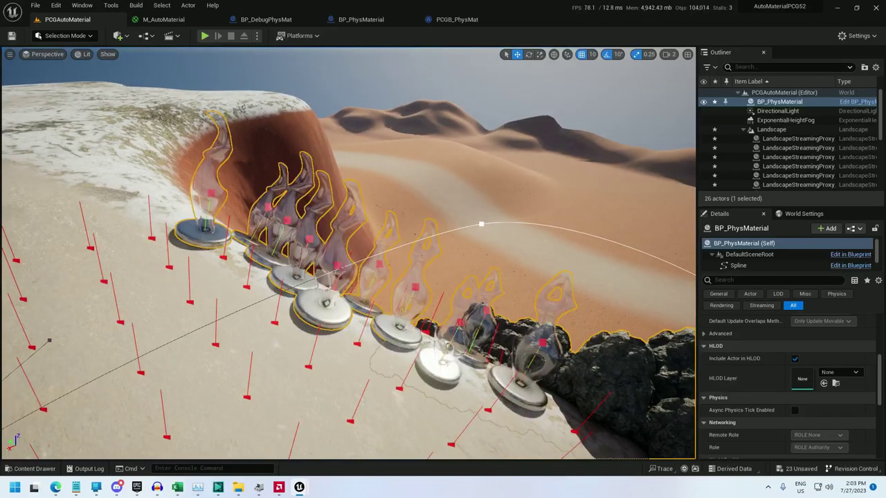
{"action": "right_click_drag", "start_coordinate": [349, 253], "coordinate": [265, 347]}
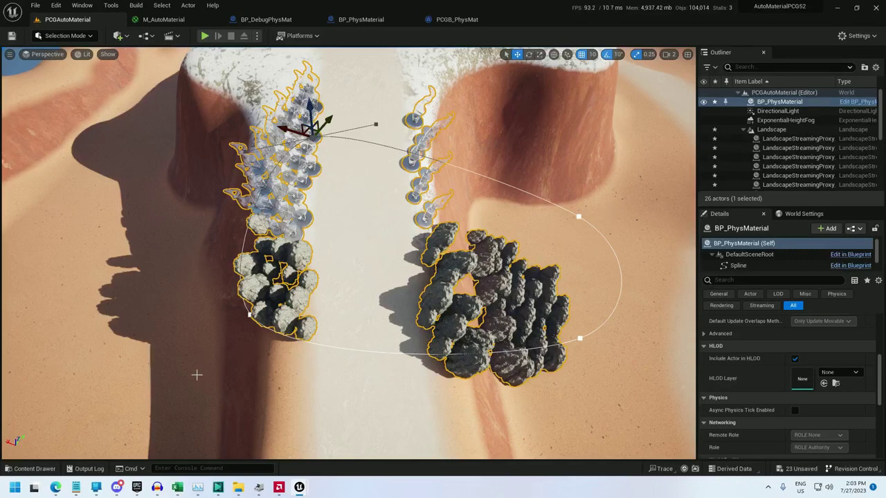
{"action": "right_click_drag", "start_coordinate": [253, 353], "coordinate": [261, 341]}
- Open the SM_Rock mesh from the StarterContent Props folder
{"action": "key", "text": "ctrl+space"}
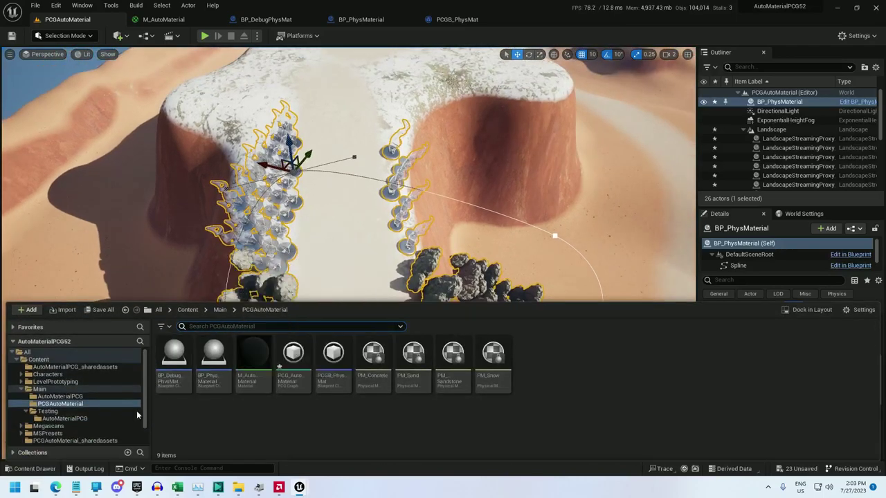
{"action": "double_click", "coordinate": [40, 390]}
{"action": "left_click", "coordinate": [43, 419]}
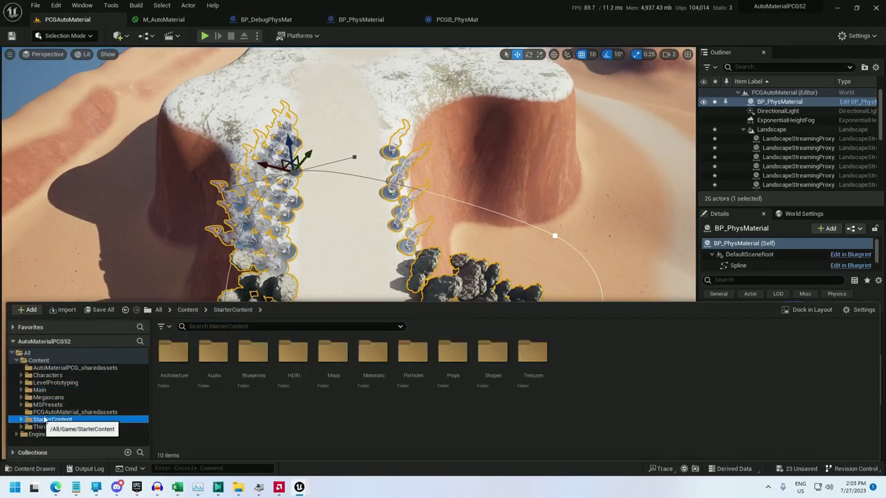
{"action": "double_click", "coordinate": [453, 353]}
{"action": "double_click", "coordinate": [720, 353]}
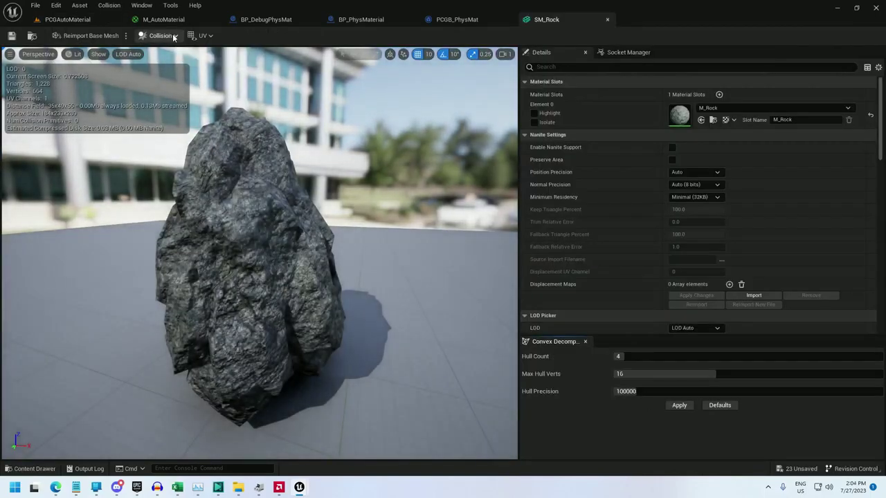
- Generate convex collision for SM_Rock with hull count 4, 16 max hull verts and precision 100000, save it, and return to the level
{"action": "left_click", "coordinate": [173, 37]}
{"action": "left_click", "coordinate": [176, 36]}
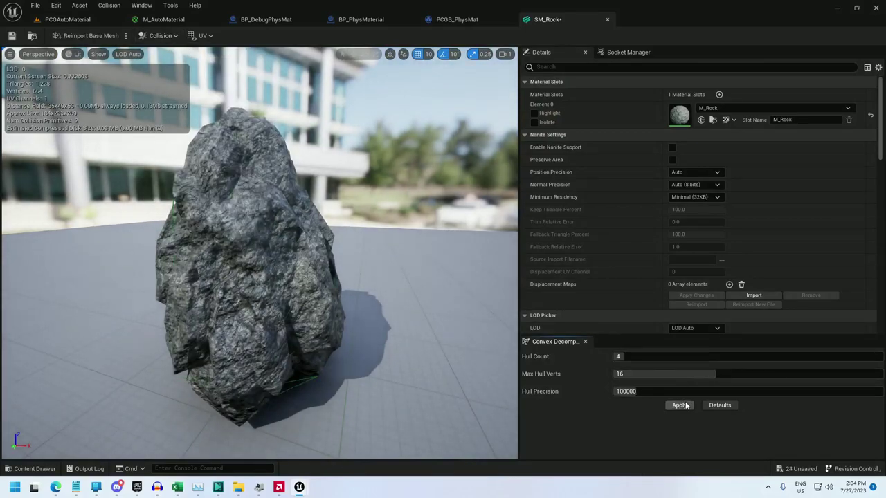
{"action": "left_click", "coordinate": [12, 36]}
{"action": "left_click", "coordinate": [67, 20]}
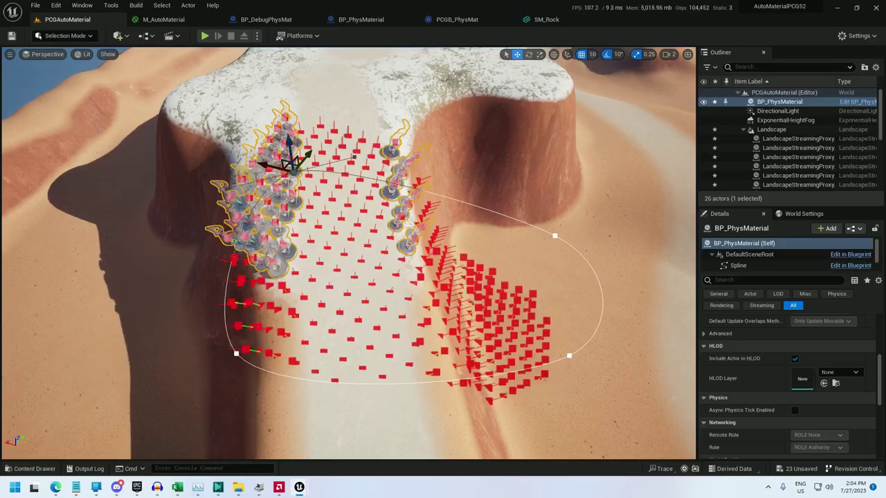
{"action": "right_click_drag", "start_coordinate": [349, 253], "coordinate": [366, 222]}
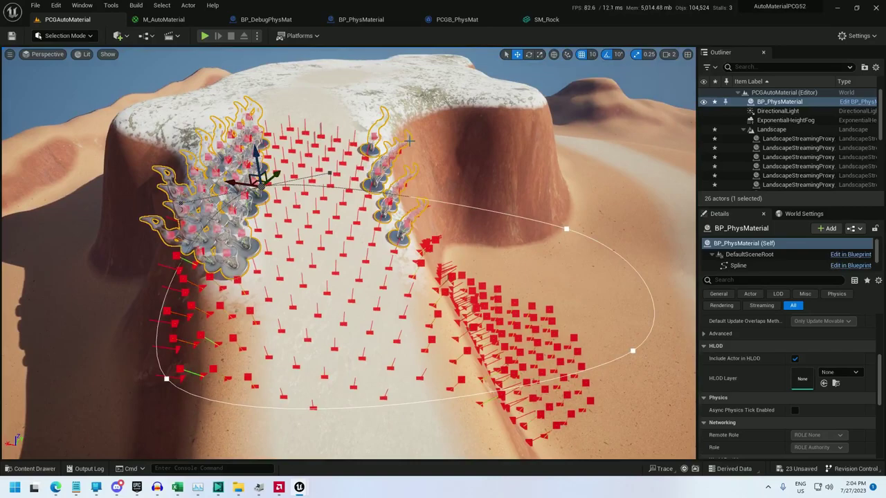
- In PCGB_PhysMat's Point Loop Body, add a Break Hit Result node from the line trace's Out Hit and expand all its outputs
{"action": "left_click", "coordinate": [452, 21]}
{"action": "scroll", "coordinate": [346, 180], "scroll_direction": "up", "scroll_amount": 2}
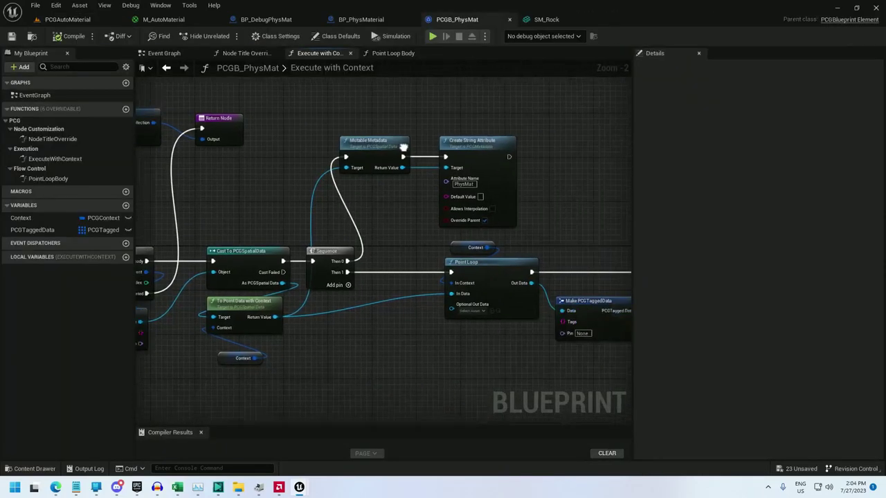
{"action": "right_click_drag", "start_coordinate": [346, 174], "coordinate": [323, 166]}
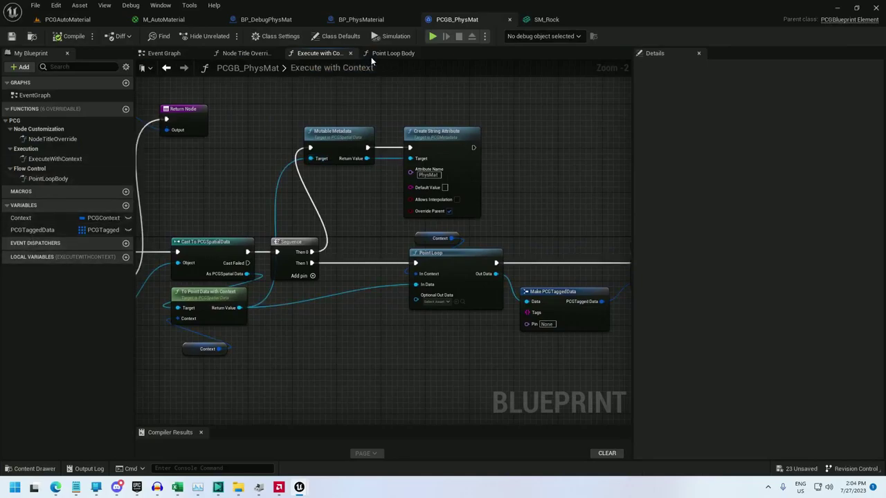
{"action": "left_click", "coordinate": [391, 53]}
{"action": "right_click_drag", "start_coordinate": [295, 300], "coordinate": [354, 246]}
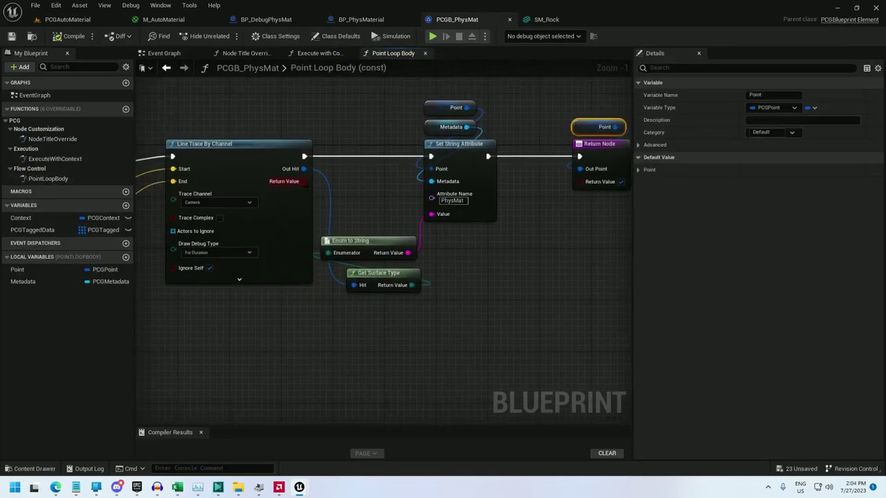
{"action": "left_click_drag", "start_coordinate": [302, 170], "coordinate": [340, 338]}
{"action": "type", "text": "brea"}
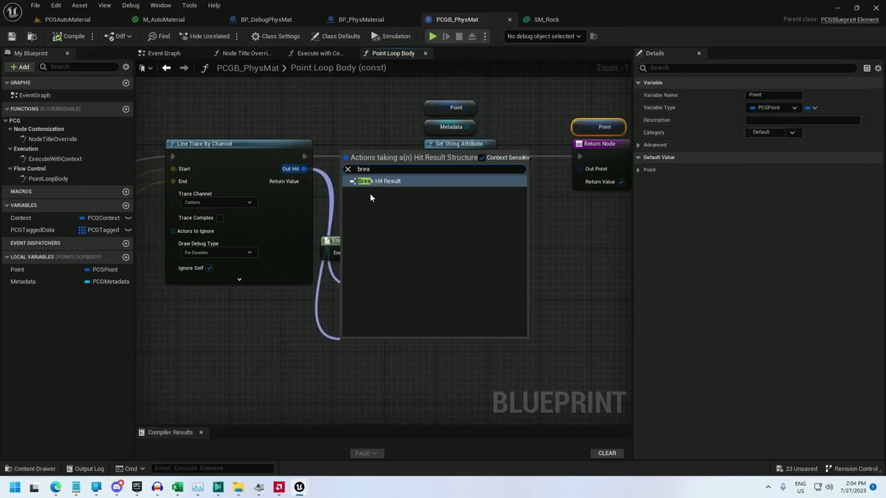
{"action": "left_click", "coordinate": [373, 182]}
{"action": "right_click_drag", "start_coordinate": [385, 389], "coordinate": [364, 274]}
{"action": "left_click", "coordinate": [357, 264]}
{"action": "right_click_drag", "start_coordinate": [449, 288], "coordinate": [404, 173]}
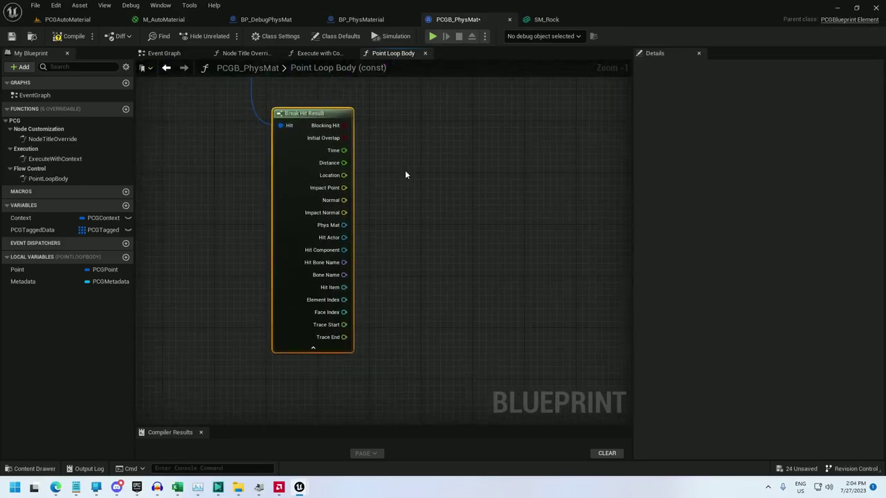
{"action": "scroll", "coordinate": [372, 239], "scroll_direction": "down", "scroll_amount": 1}
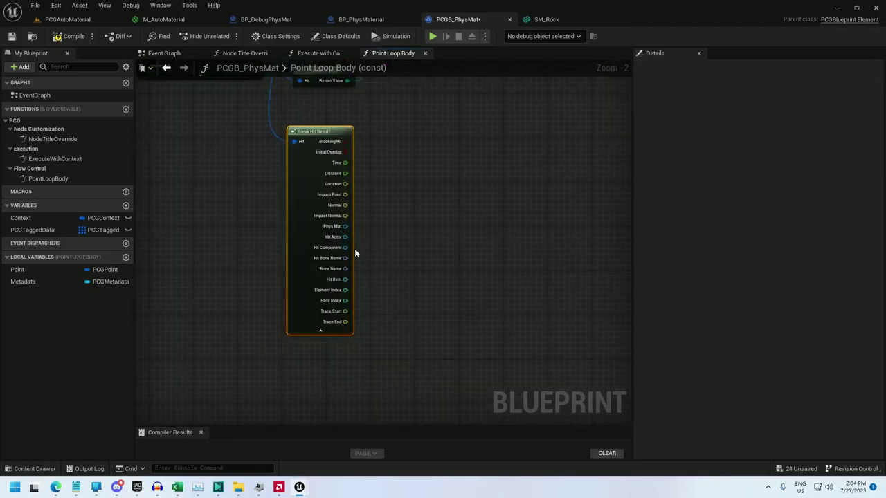
- Feed the Hit Actor from Break Hit Result into a Get Object Path String node
{"action": "left_click_drag", "start_coordinate": [346, 237], "coordinate": [402, 139]}
{"action": "type", "text": "name"}
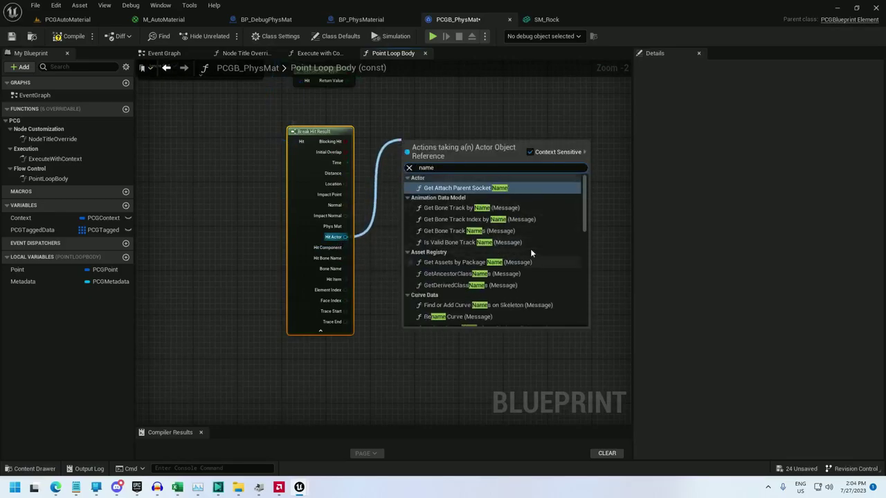
{"action": "left_click_drag", "start_coordinate": [585, 210], "coordinate": [585, 325]}
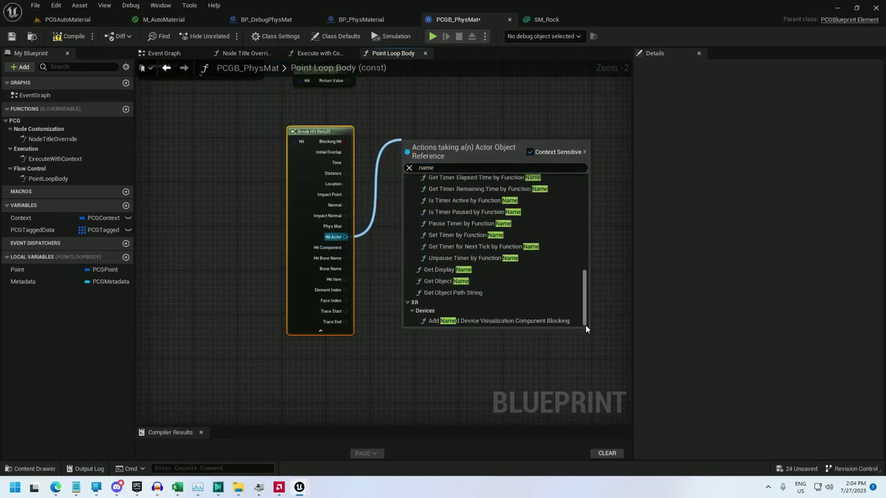
{"action": "left_click", "coordinate": [434, 296]}
{"action": "right_click_drag", "start_coordinate": [476, 149], "coordinate": [397, 339]}
{"action": "scroll", "coordinate": [401, 321], "scroll_direction": "down", "scroll_amount": 1}
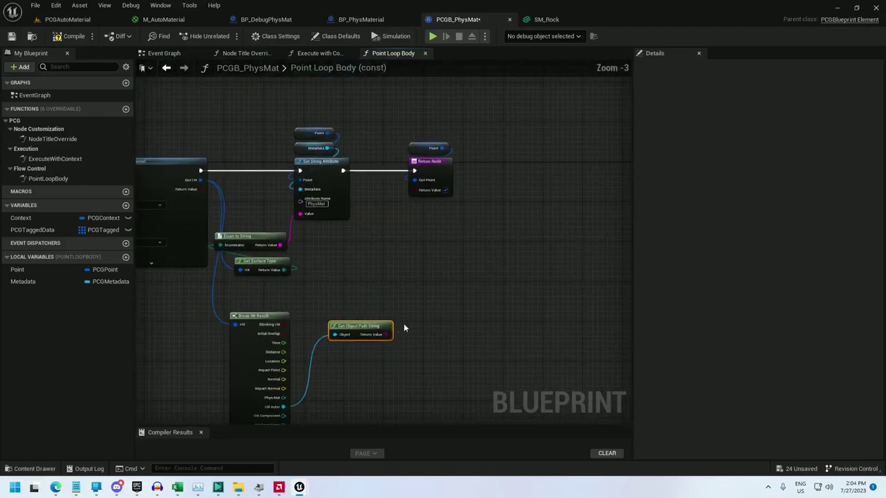
- Insert a Log String node between Set String Attribute and the Return Node, fed by the object path string
{"action": "left_click_drag", "start_coordinate": [475, 220], "coordinate": [399, 139]}
{"action": "left_click_drag", "start_coordinate": [436, 166], "coordinate": [565, 161]}
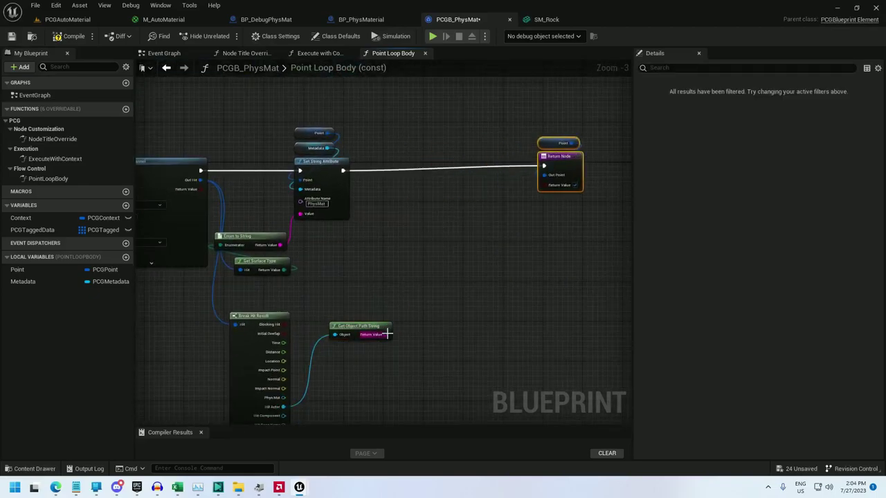
{"action": "left_click_drag", "start_coordinate": [388, 334], "coordinate": [433, 219]}
{"action": "type", "text": "log string"}
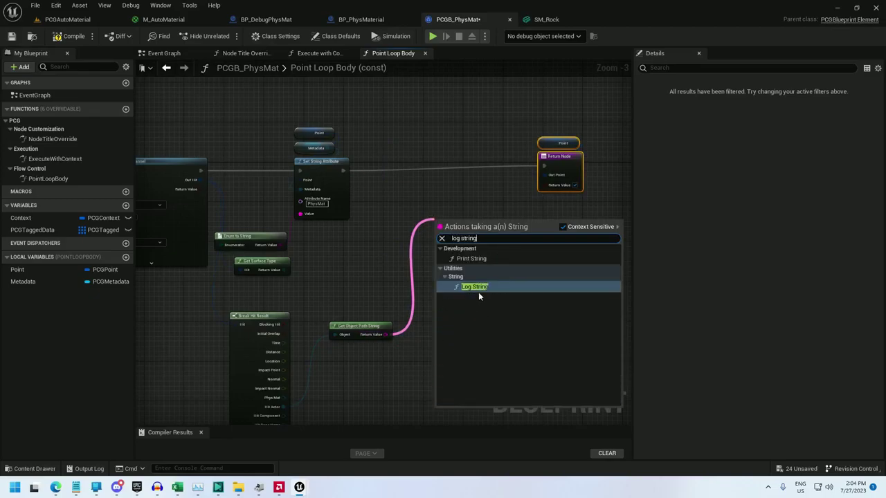
{"action": "left_click", "coordinate": [478, 291]}
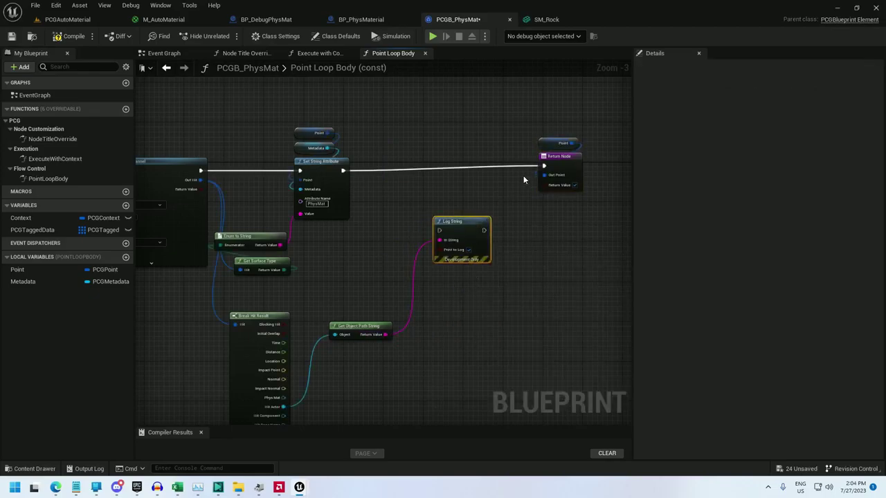
{"action": "mouse_move", "coordinate": [546, 167]}
{"action": "left_mouse_down", "text": "ctrl"}
{"action": "mouse_move", "coordinate": [436, 233]}
{"action": "mouse_move", "coordinate": [545, 166]}
{"action": "left_mouse_up", "text": "ctrl"}
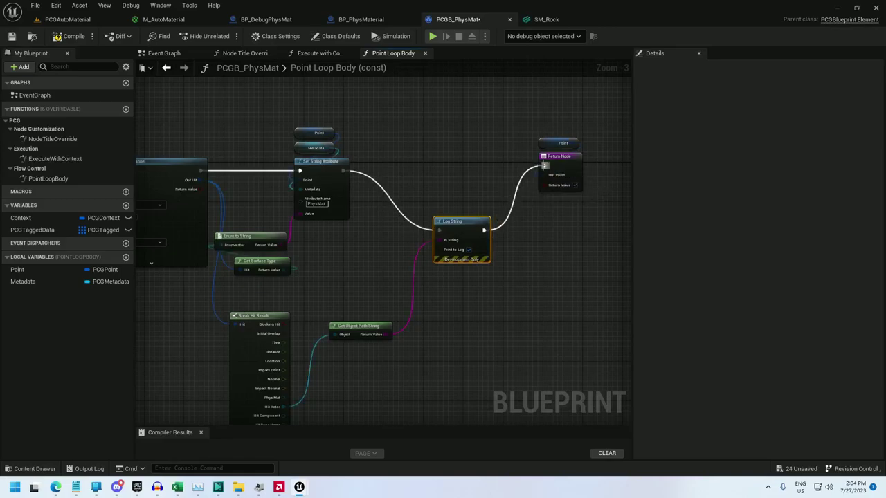
- Save the blueprint, return to the level, and examine the output log for which actors the traces hit
{"action": "left_click", "coordinate": [12, 36]}
{"action": "left_click", "coordinate": [67, 19]}
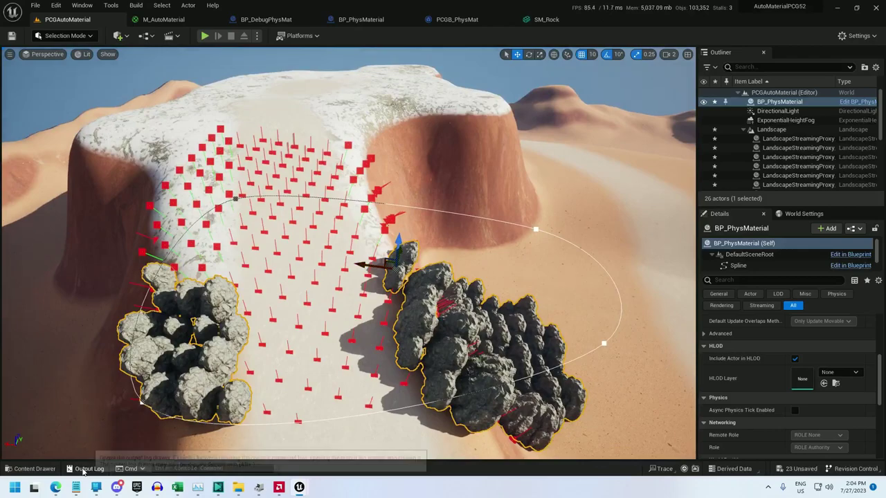
{"action": "left_click", "coordinate": [82, 469]}
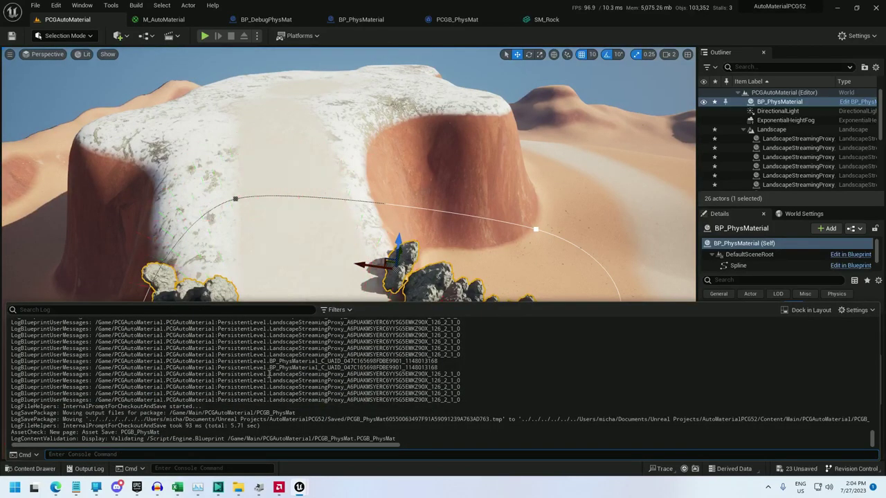
{"action": "left_click_drag", "start_coordinate": [269, 373], "coordinate": [347, 401]}
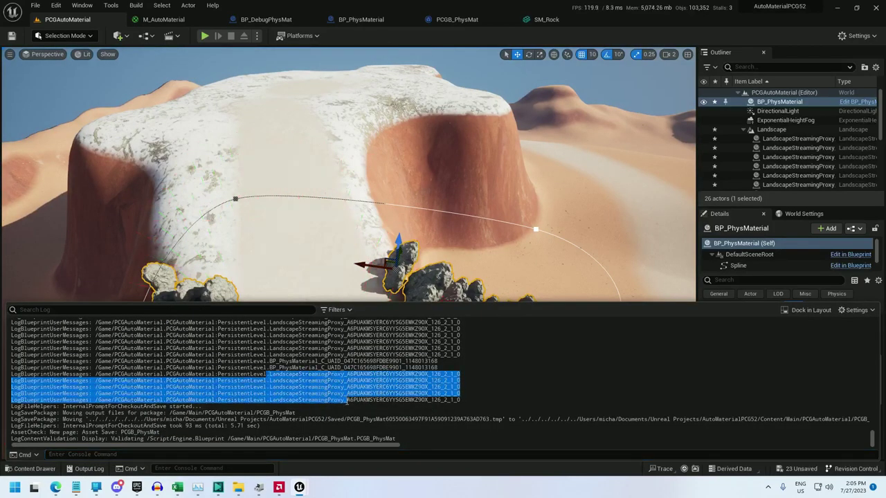
{"action": "left_click_drag", "start_coordinate": [270, 362], "coordinate": [284, 361]}
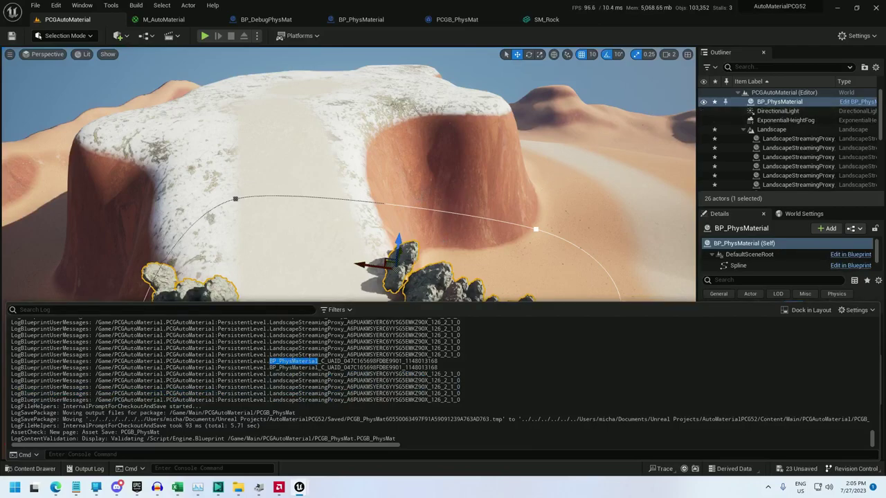
{"action": "right_click_drag", "start_coordinate": [356, 254], "coordinate": [352, 281]}
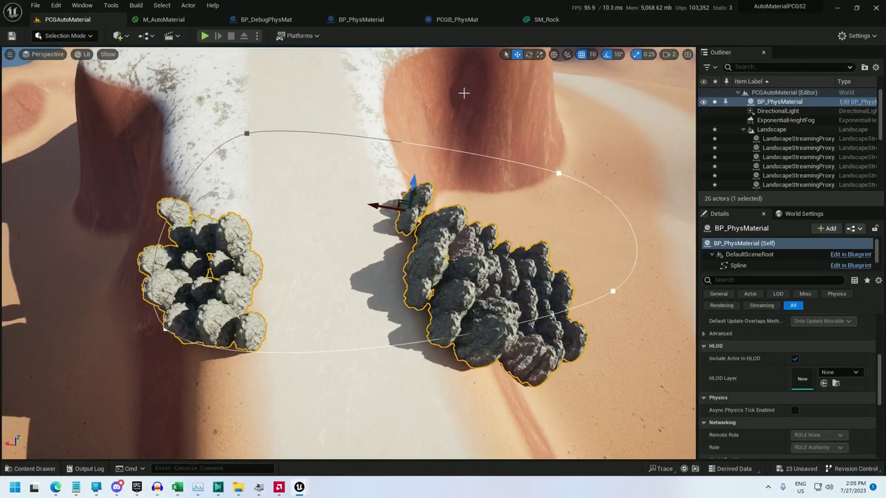
- Delete the Break Hit Result, Get Object Path String and Log String nodes from PCGB_PhysMat's Point Loop Body
{"action": "left_click", "coordinate": [451, 21]}
{"action": "right_click_drag", "start_coordinate": [339, 279], "coordinate": [506, 264]}
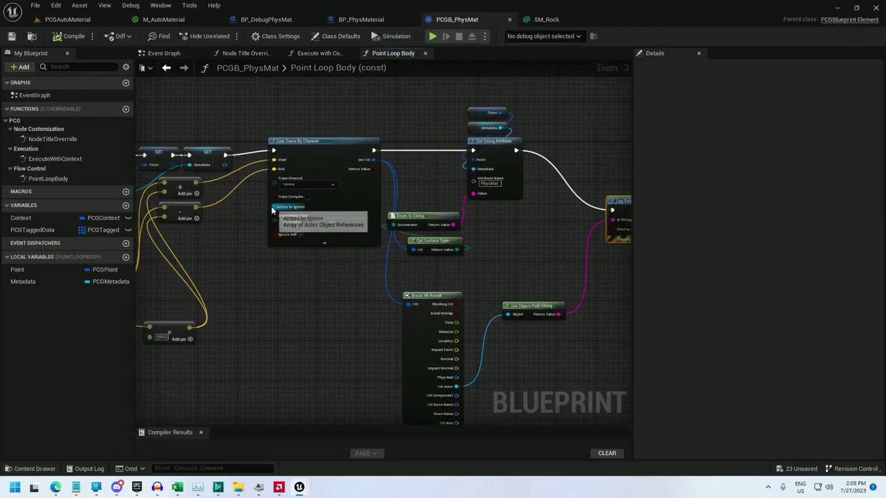
{"action": "left_click", "coordinate": [298, 142]}
{"action": "mouse_move", "coordinate": [501, 232]}
{"action": "right_mouse_down"}
{"action": "mouse_move", "coordinate": [462, 217]}
{"action": "mouse_move", "coordinate": [353, 214]}
{"action": "right_mouse_up"}
{"action": "scroll", "coordinate": [354, 215], "scroll_direction": "down", "scroll_amount": 2}
{"action": "left_click_drag", "start_coordinate": [427, 334], "coordinate": [309, 256]}
{"action": "scroll", "coordinate": [364, 250], "scroll_direction": "up", "scroll_amount": 2}
{"action": "key", "text": "Delete"}
{"action": "left_click_drag", "start_coordinate": [522, 232], "coordinate": [421, 144]}
{"action": "key", "text": "Delete"}
- Move the Return Node and Set String Attribute groups closer to the line trace and reconnect their execution flow
{"action": "right_click_drag", "start_coordinate": [514, 118], "coordinate": [518, 170]}
{"action": "left_click_drag", "start_coordinate": [602, 209], "coordinate": [538, 110]}
{"action": "left_click_drag", "start_coordinate": [581, 141], "coordinate": [454, 151]}
{"action": "left_click_drag", "start_coordinate": [396, 203], "coordinate": [319, 116]}
{"action": "left_click_drag", "start_coordinate": [348, 151], "coordinate": [348, 157]}
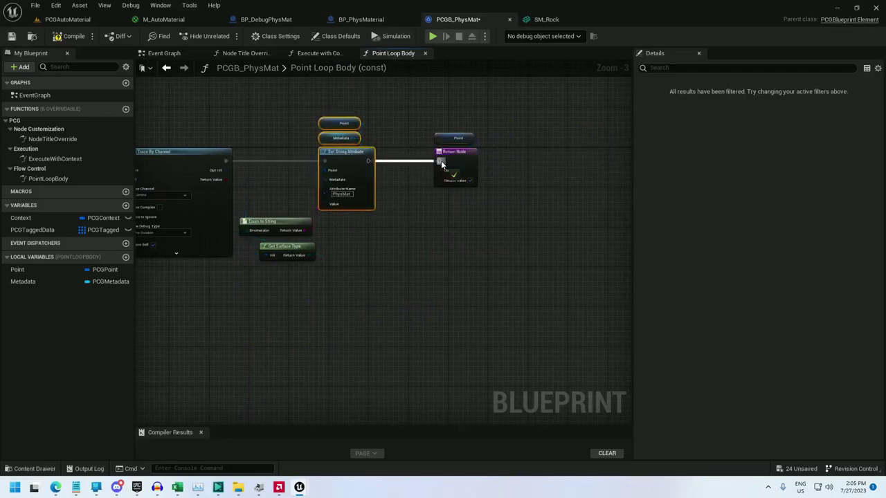
- Promote the line trace's Actors to Ignore input to a variable, place its node below the trace, and compile
{"action": "right_click_drag", "start_coordinate": [296, 194], "coordinate": [449, 181]}
{"action": "right_click_drag", "start_coordinate": [336, 228], "coordinate": [413, 245]}
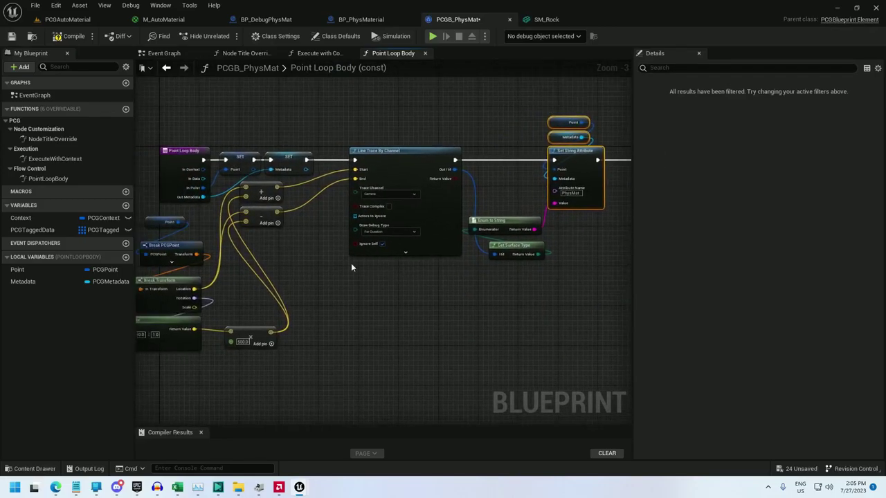
{"action": "right_click", "coordinate": [353, 216]}
{"action": "left_click", "coordinate": [385, 236]}
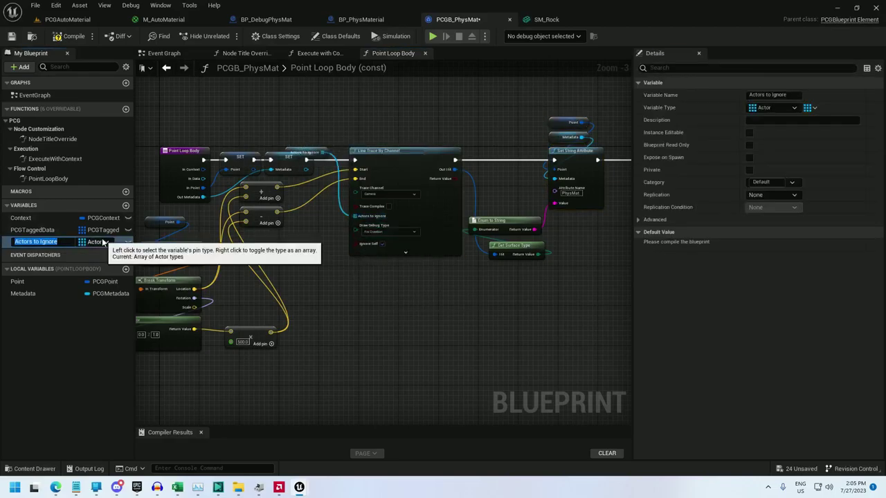
{"action": "mouse_move", "coordinate": [304, 154]}
{"action": "left_mouse_down"}
{"action": "mouse_move", "coordinate": [340, 285]}
{"action": "mouse_move", "coordinate": [365, 266]}
{"action": "left_mouse_up"}
{"action": "left_click", "coordinate": [70, 36]}
- Try to add a default actor element to the Actors to Ignore array
{"action": "left_click", "coordinate": [805, 245]}
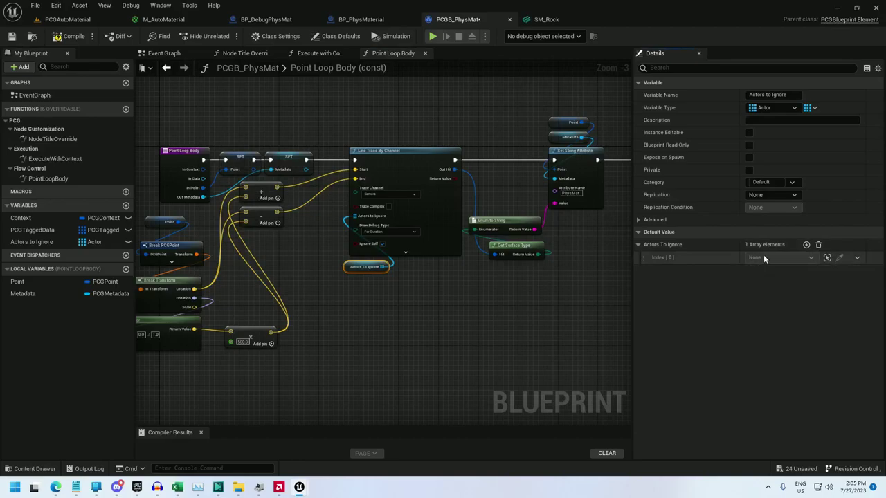
{"action": "left_click", "coordinate": [817, 245]}
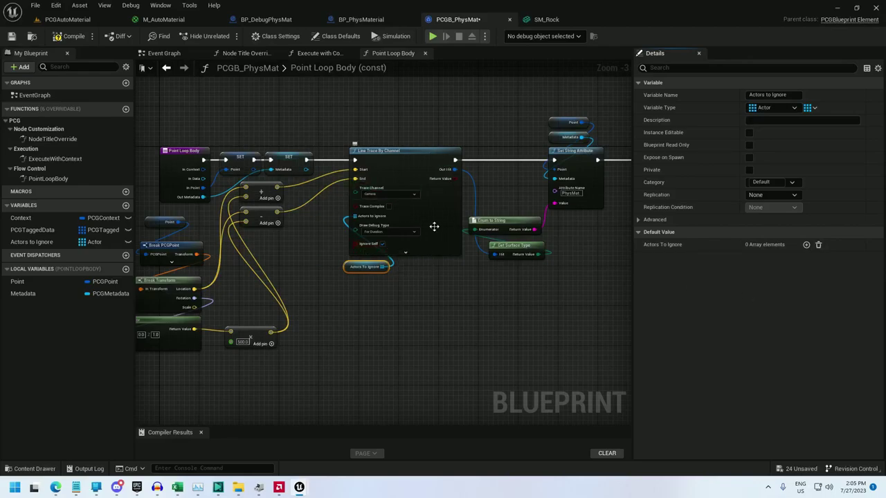
{"action": "left_click", "coordinate": [66, 24]}
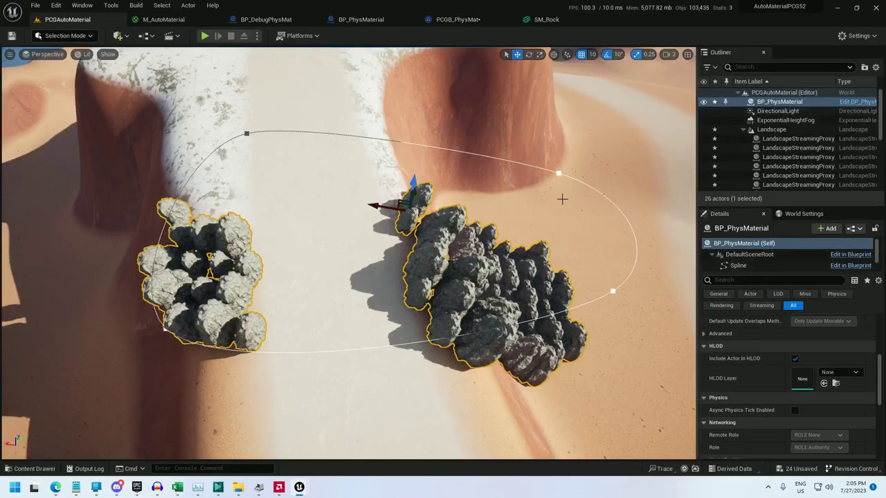
{"action": "left_click", "coordinate": [455, 20]}
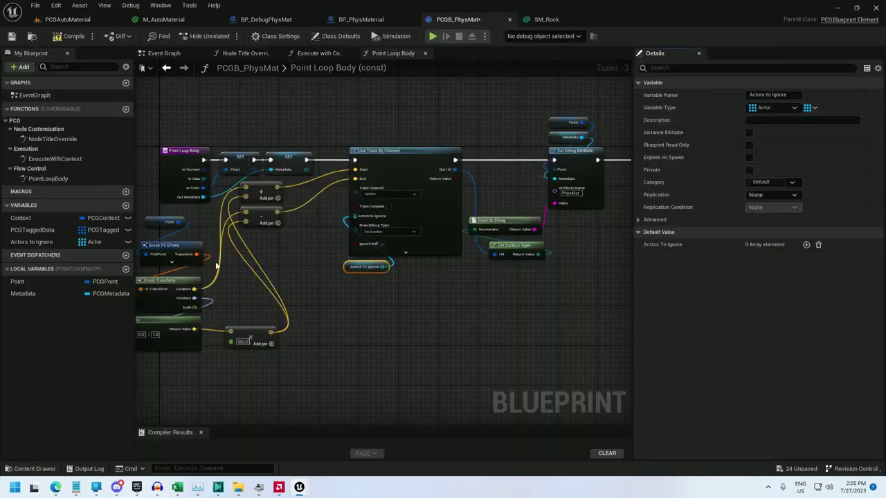
- Add a blueprint variable named IgnoreList and make it an array of Actor class references
{"action": "left_click", "coordinate": [125, 205]}
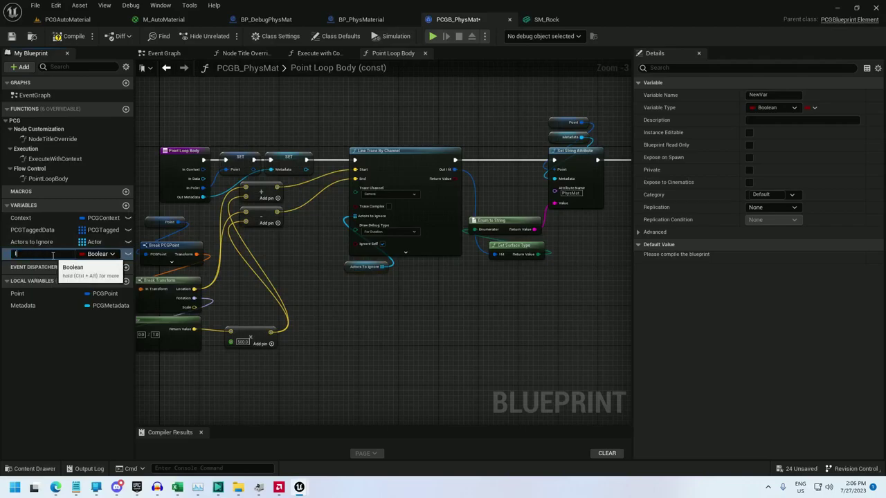
{"action": "type", "text": "IgnoreList"}
{"action": "key", "text": "Return"}
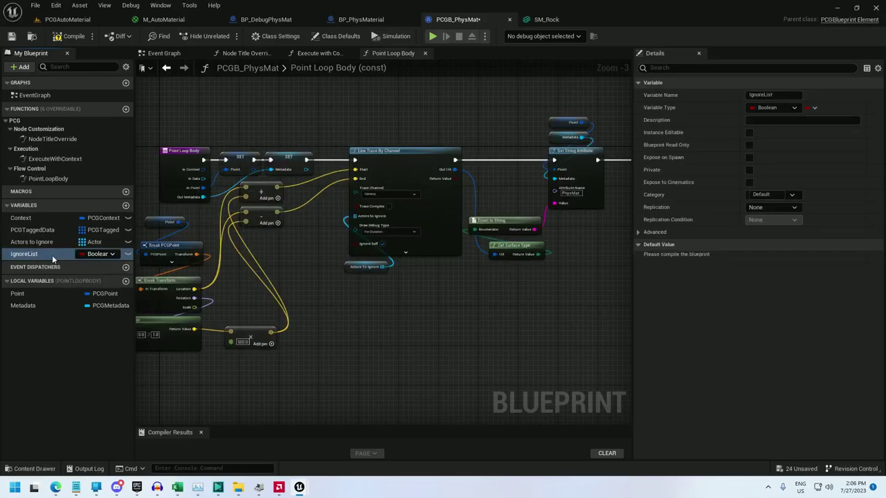
{"action": "left_click", "coordinate": [91, 255]}
{"action": "type", "text": "actor"}
{"action": "scroll", "coordinate": [117, 320], "scroll_direction": "down", "scroll_amount": 5}
{"action": "mouse_move", "coordinate": [118, 319]}
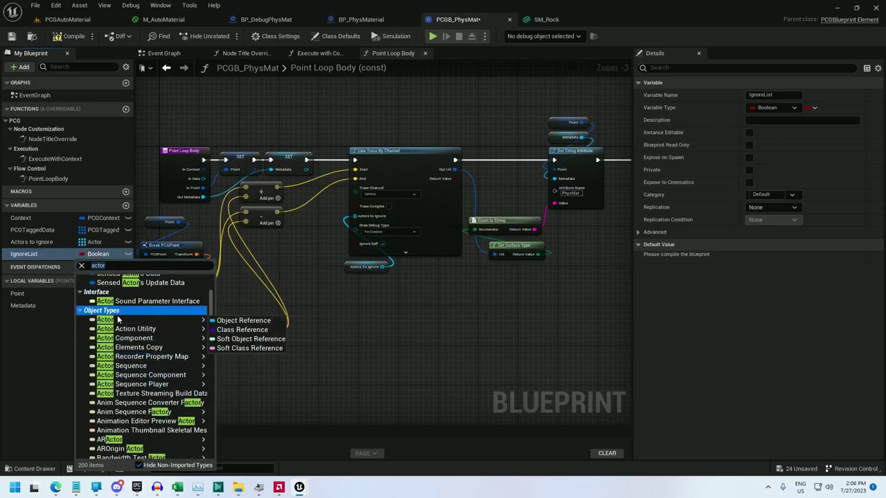
{"action": "left_click", "coordinate": [242, 329]}
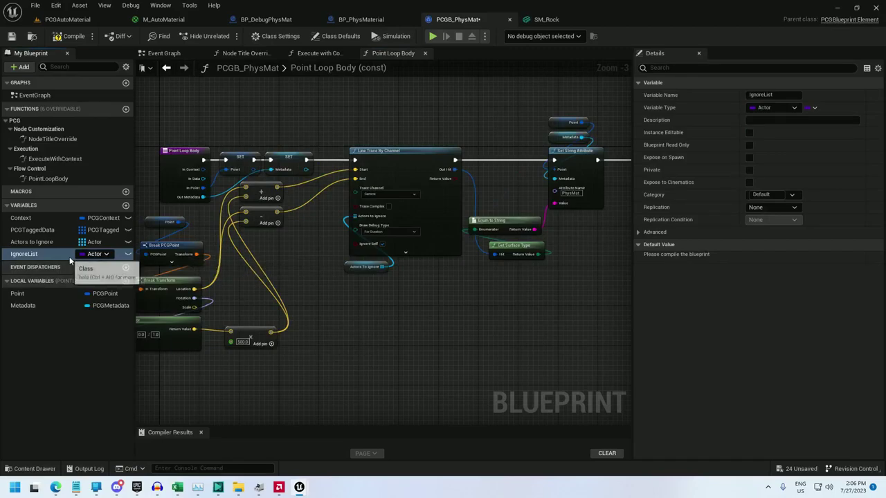
{"action": "left_click", "coordinate": [814, 108]}
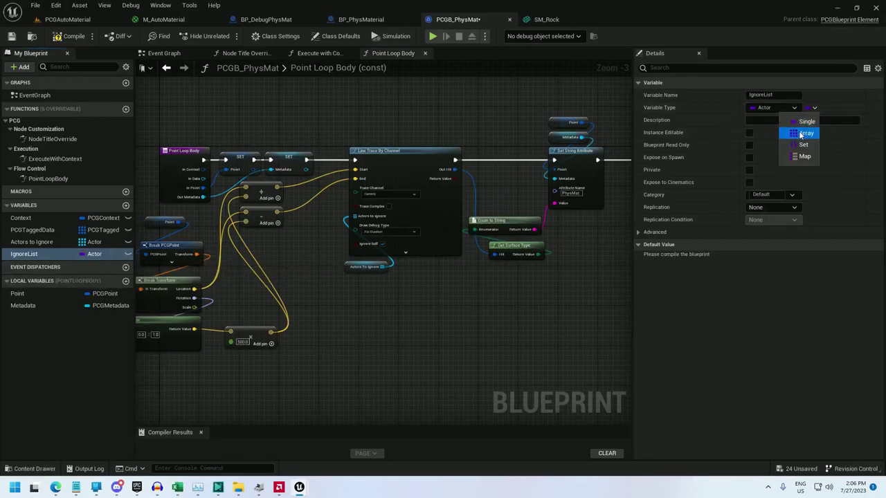
{"action": "left_click", "coordinate": [804, 133]}
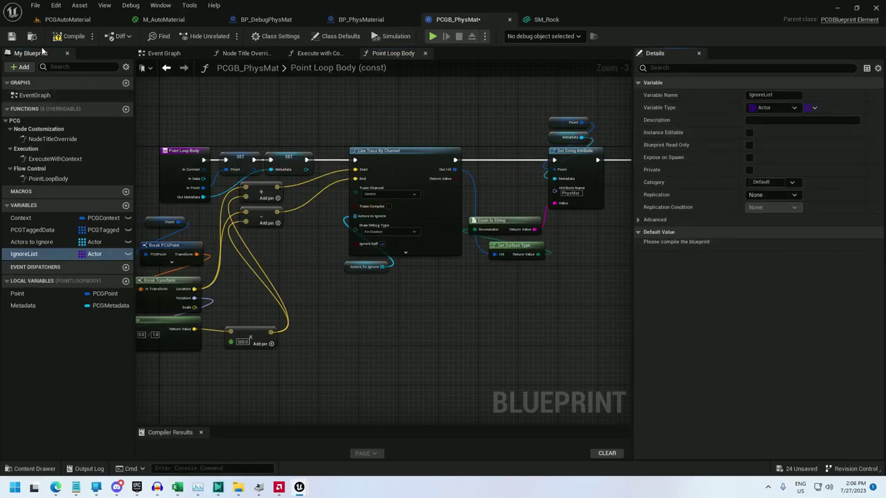
- Compile the blueprint and add BP_PhysMaterial as the first default element of the IgnoreList array
{"action": "left_click", "coordinate": [69, 36]}
{"action": "left_click", "coordinate": [806, 247]}
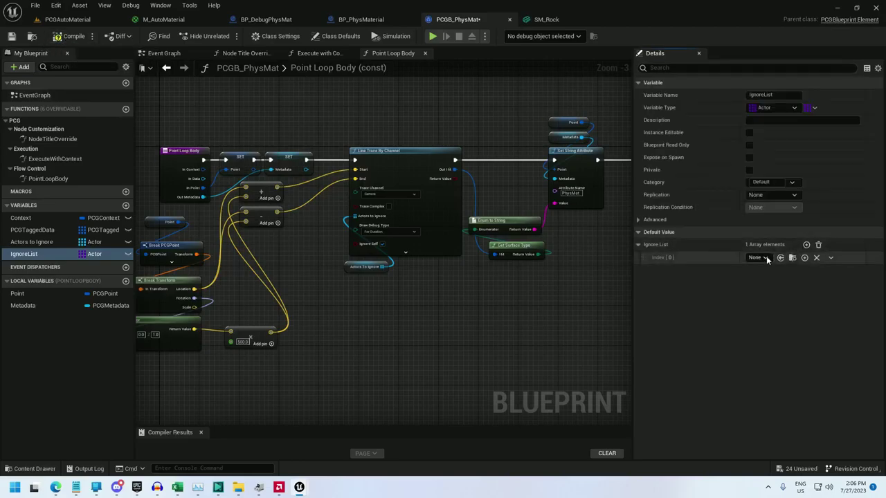
{"action": "left_click", "coordinate": [758, 258]}
{"action": "type", "text": "bp"}
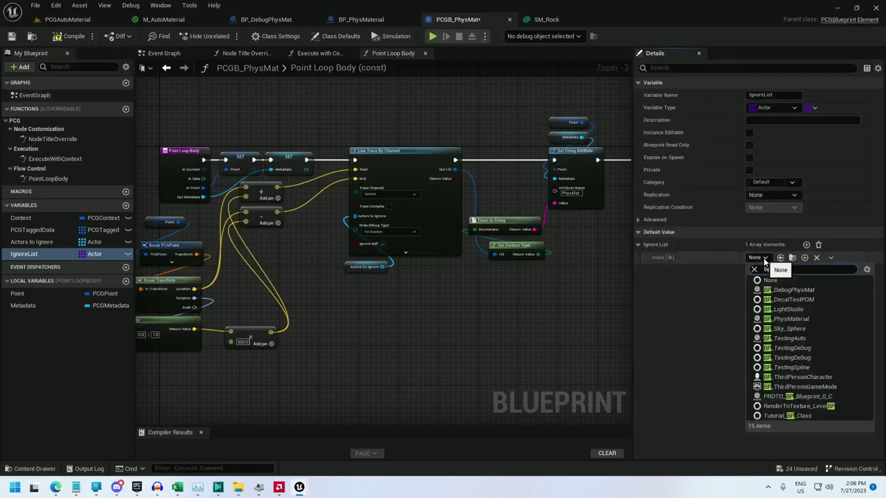
{"action": "type", "text": "_phy"}
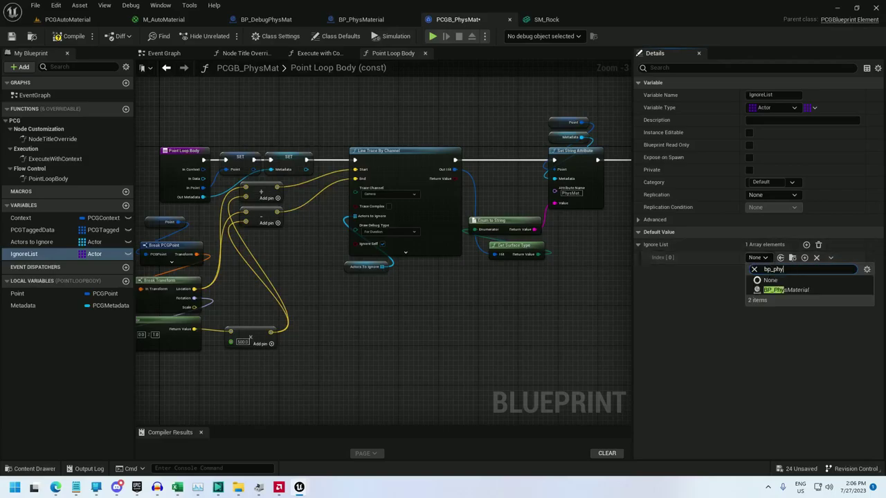
{"action": "left_click", "coordinate": [772, 290]}
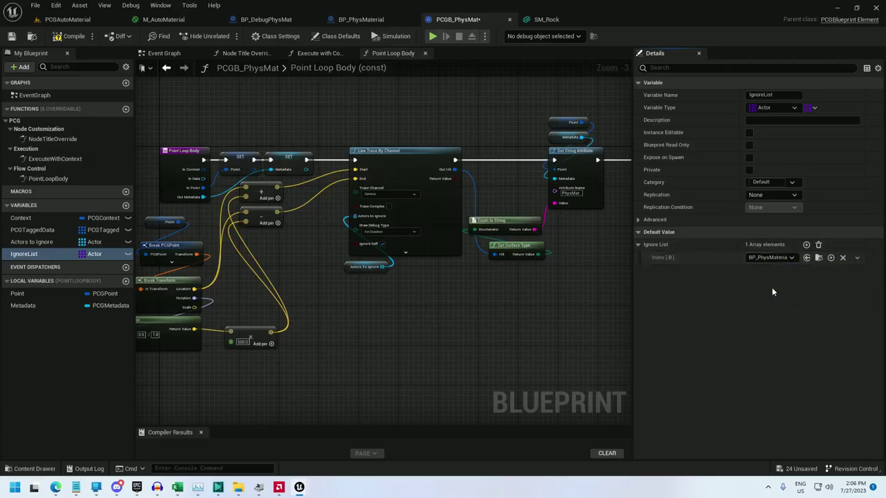
- Add a second default element to IgnoreList and set it to StaticMeshActor
{"action": "left_click", "coordinate": [831, 257]}
{"action": "left_click", "coordinate": [522, 336]}
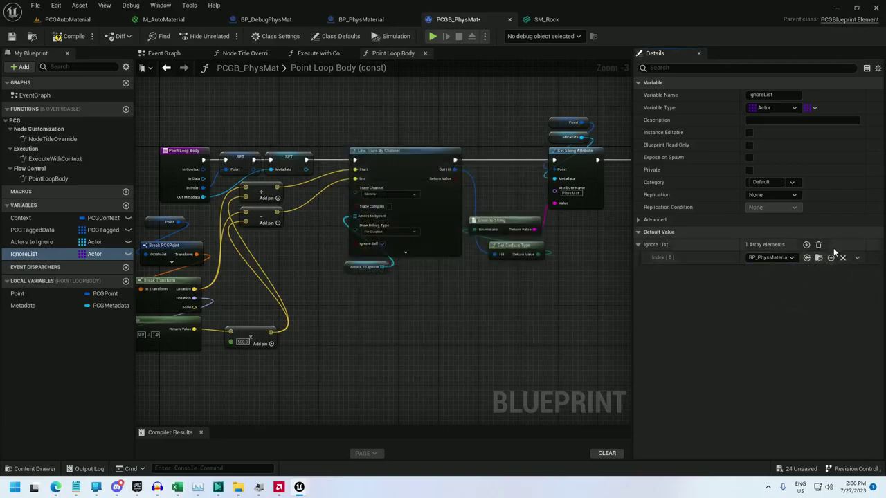
{"action": "left_click", "coordinate": [806, 244]}
{"action": "left_click", "coordinate": [761, 271]}
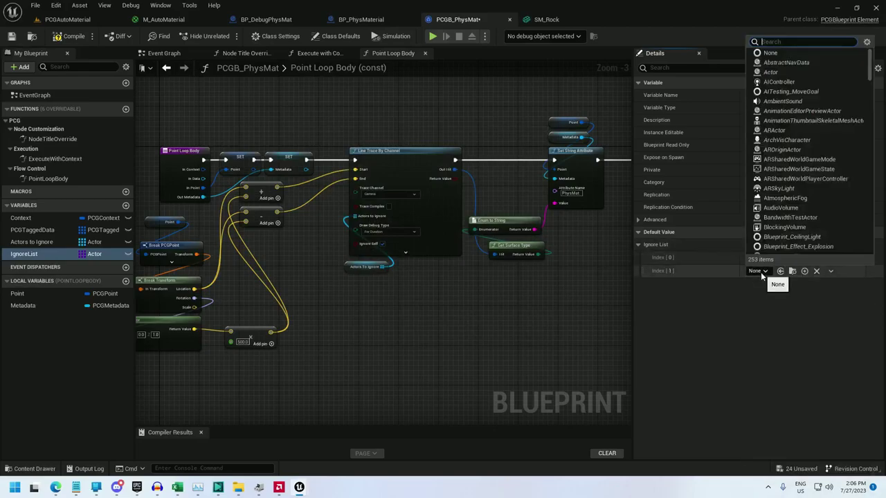
{"action": "type", "text": "staticmes"}
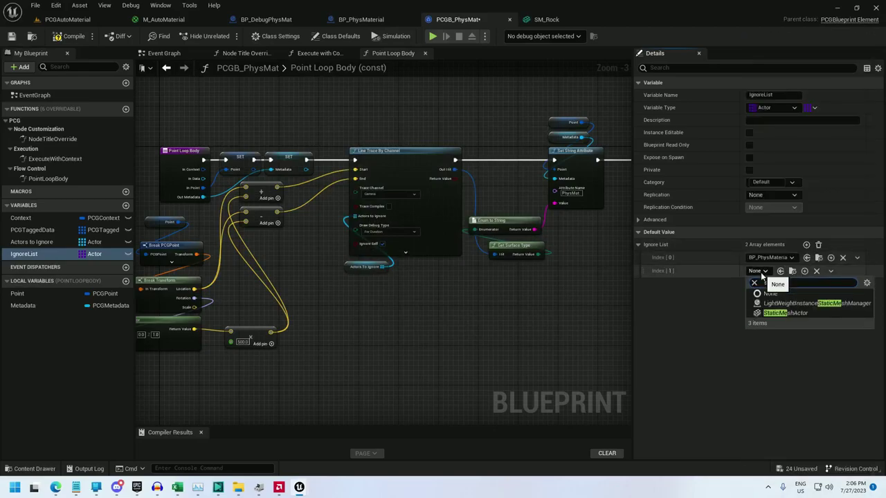
{"action": "left_click", "coordinate": [786, 312]}
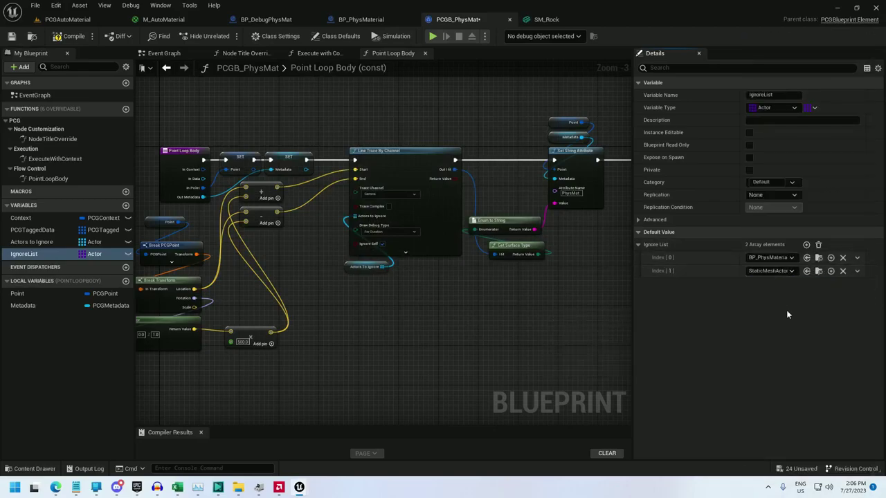
- Add two more default elements to IgnoreList, set to PCGVolume and InstancedFoliageActor
{"action": "left_click", "coordinate": [806, 245]}
{"action": "left_click", "coordinate": [757, 285]}
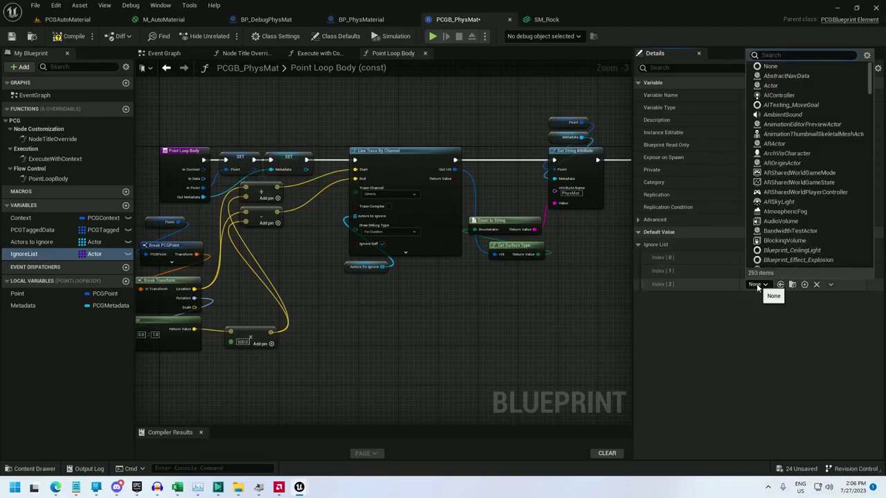
{"action": "type", "text": "pcgvol"}
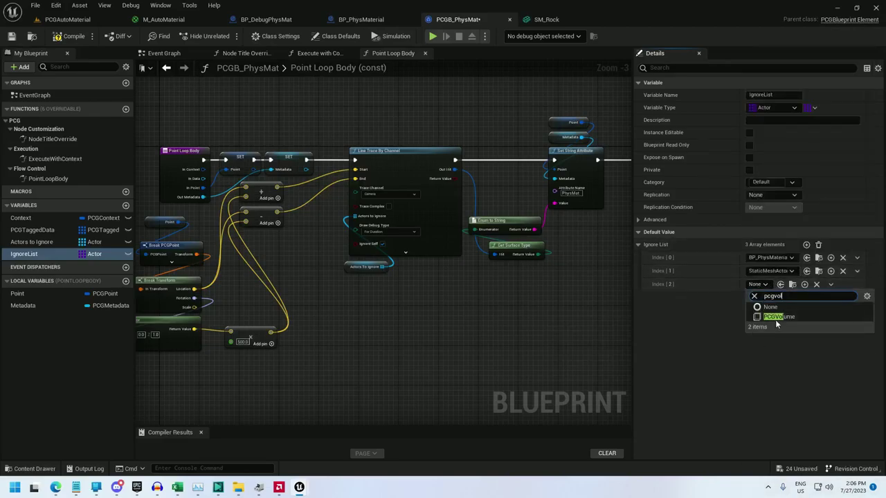
{"action": "left_click", "coordinate": [776, 316]}
{"action": "left_click", "coordinate": [805, 245]}
{"action": "left_click", "coordinate": [757, 297]}
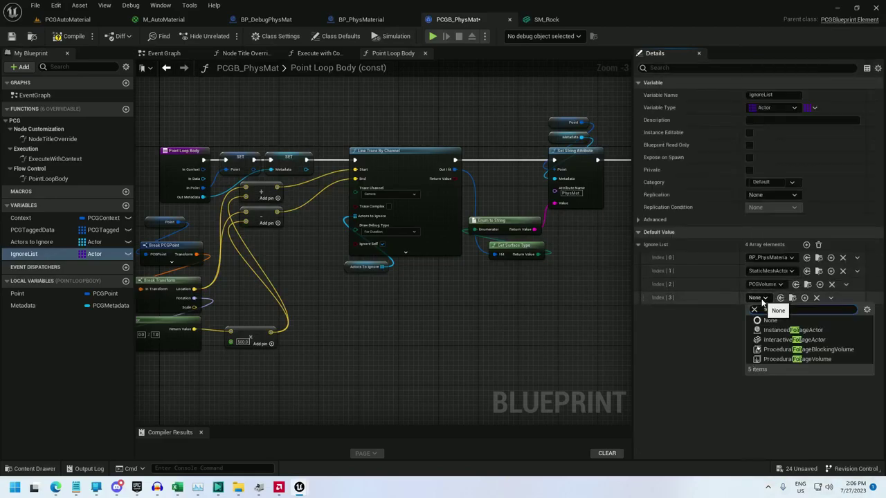
{"action": "left_click", "coordinate": [788, 330]}
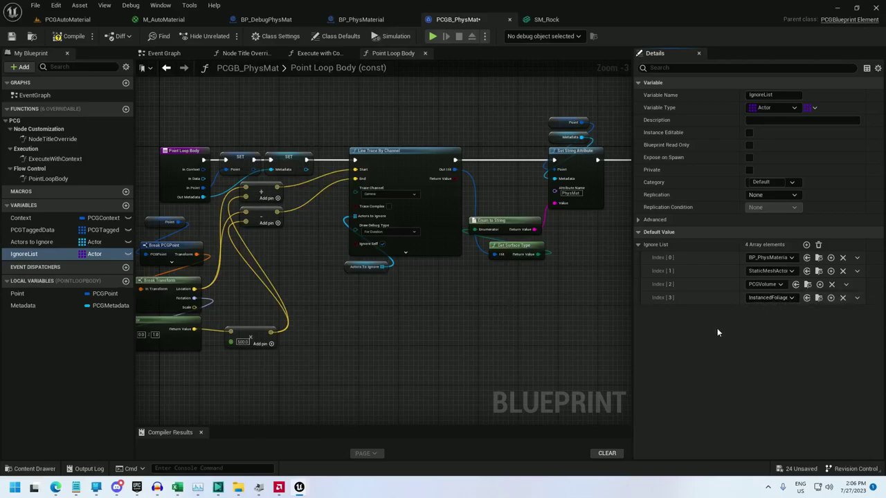
- In the Execute with Context graph, rearrange the nodes and move the Make PCGDataCollection and Return Node group closer to the existing loop
{"action": "right_click_drag", "start_coordinate": [454, 99], "coordinate": [439, 96]}
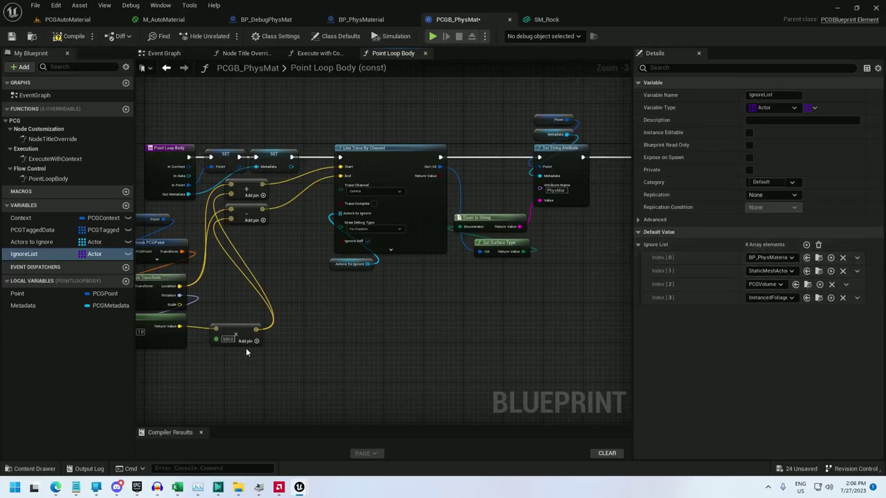
{"action": "left_click", "coordinate": [319, 53]}
{"action": "right_click_drag", "start_coordinate": [271, 107], "coordinate": [637, 103]}
{"action": "left_click_drag", "start_coordinate": [236, 345], "coordinate": [362, 239]}
{"action": "left_click_drag", "start_coordinate": [217, 295], "coordinate": [253, 244]}
{"action": "right_click_drag", "start_coordinate": [278, 209], "coordinate": [324, 265]}
{"action": "scroll", "coordinate": [324, 265], "scroll_direction": "down", "scroll_amount": 1}
{"action": "right_click_drag", "start_coordinate": [324, 265], "coordinate": [313, 247]}
{"action": "left_click_drag", "start_coordinate": [403, 132], "coordinate": [567, 186]}
{"action": "left_click_drag", "start_coordinate": [459, 151], "coordinate": [504, 236]}
- Place an IgnoreList getter above the main flow and feed it into a new For Each Loop
{"action": "left_click_drag", "start_coordinate": [24, 254], "coordinate": [357, 133], "text": "ctrl"}
{"action": "type", "text": "for each"}
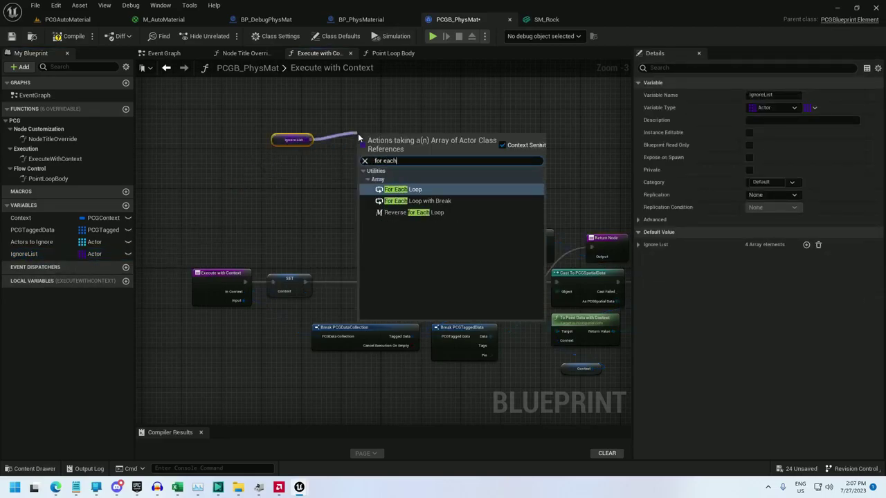
{"action": "left_click", "coordinate": [391, 190]}
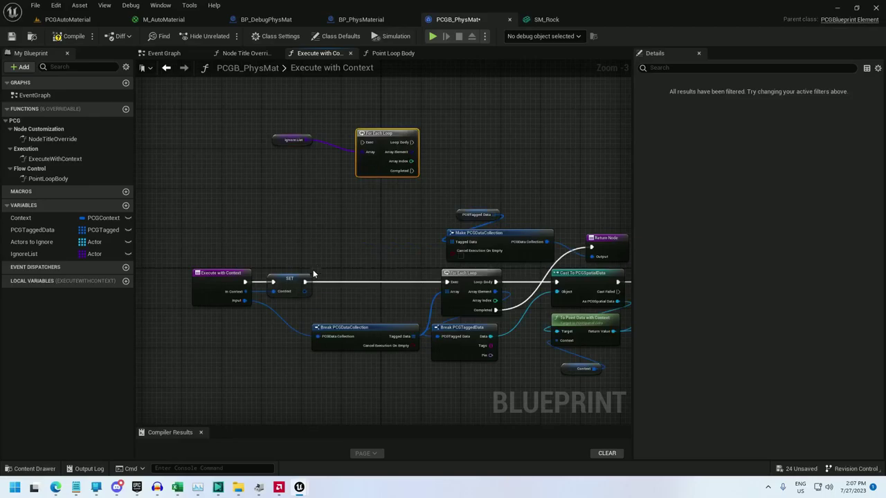
- Insert a Sequence node after SET Context, wiring Then 0 to the IgnoreList loop and Then 1 to the tagged data loop
{"action": "right_click", "coordinate": [326, 235]}
{"action": "type", "text": "sequence"}
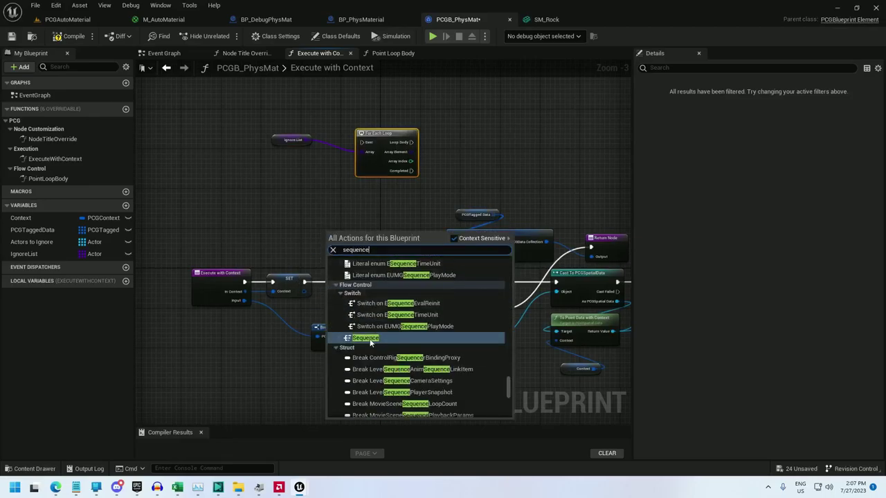
{"action": "key", "text": "Return"}
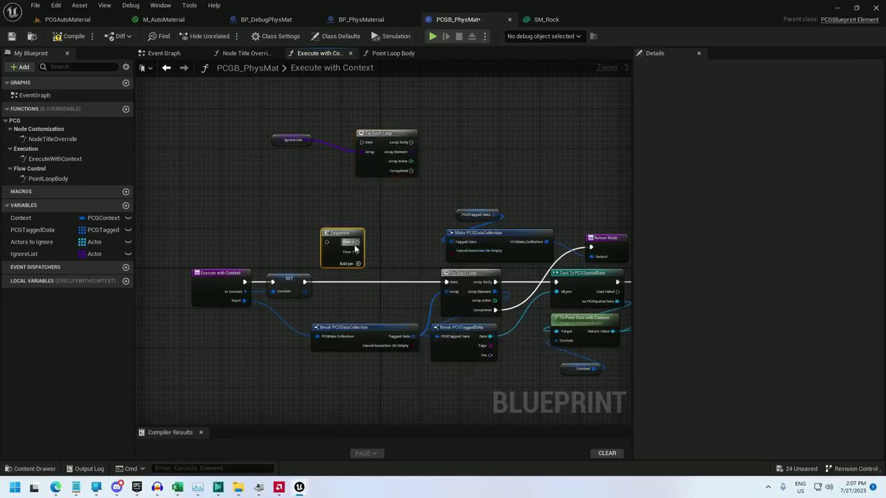
{"action": "left_click_drag", "start_coordinate": [354, 242], "coordinate": [361, 142]}
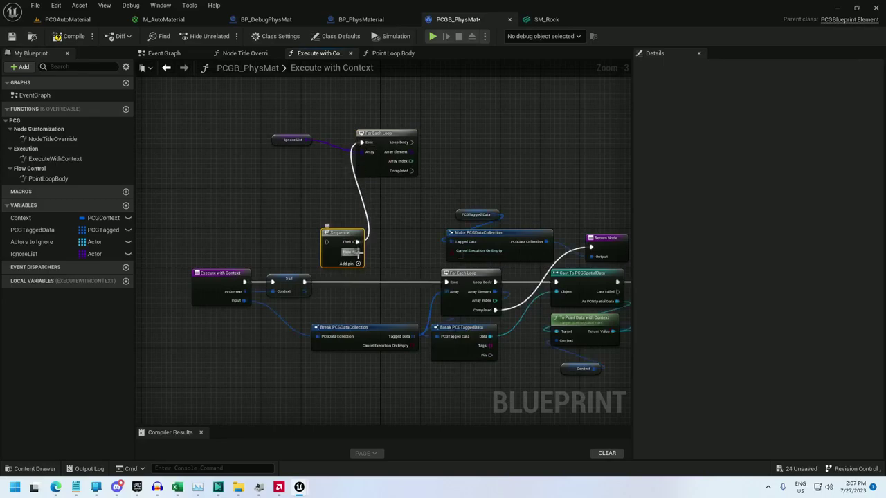
{"action": "left_click_drag", "start_coordinate": [357, 251], "coordinate": [446, 281]}
{"action": "left_click_drag", "start_coordinate": [326, 241], "coordinate": [337, 274]}
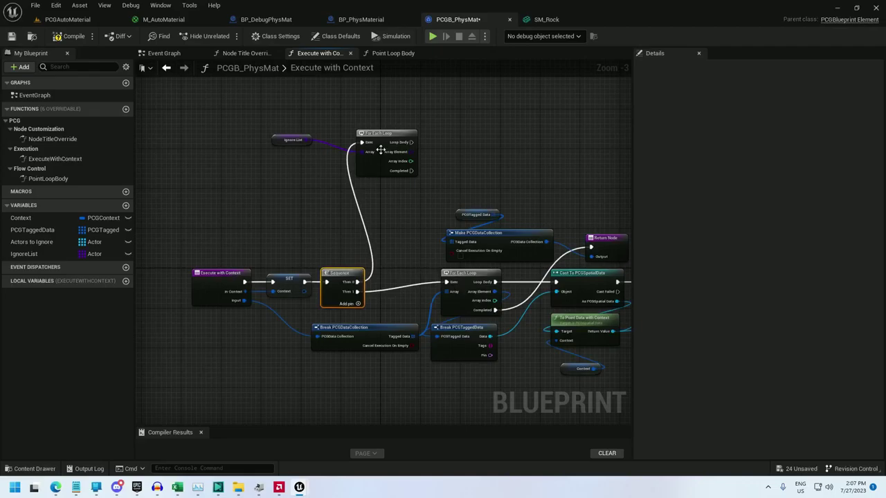
- Place the IgnoreList getter above its loop and run Get All Actors Of Class on each array element from Loop Body
{"action": "left_click_drag", "start_coordinate": [299, 138], "coordinate": [383, 123]}
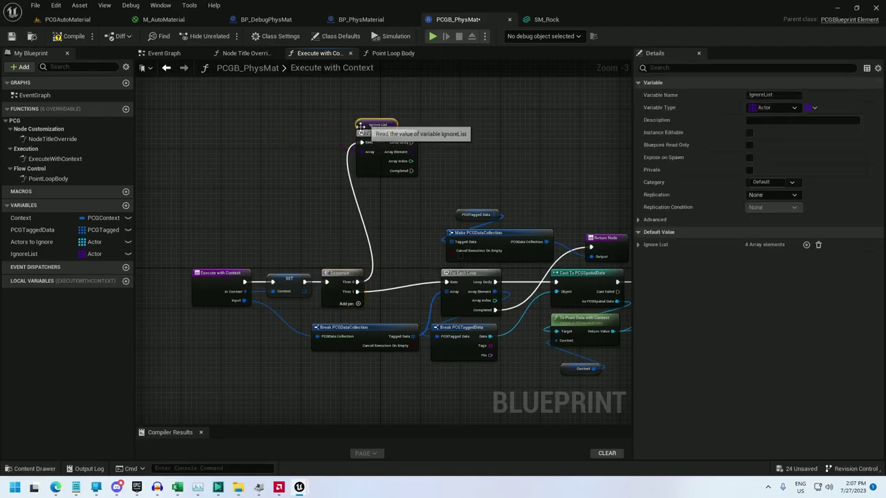
{"action": "scroll", "coordinate": [477, 140], "scroll_direction": "up", "scroll_amount": 3}
{"action": "right_click_drag", "start_coordinate": [383, 233], "coordinate": [310, 235]}
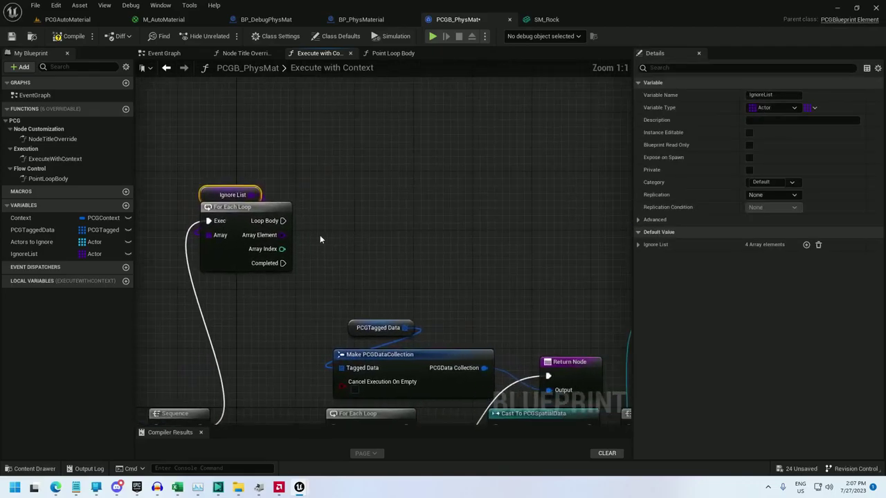
{"action": "left_click_drag", "start_coordinate": [334, 230], "coordinate": [337, 232]}
{"action": "type", "text": "get a"}
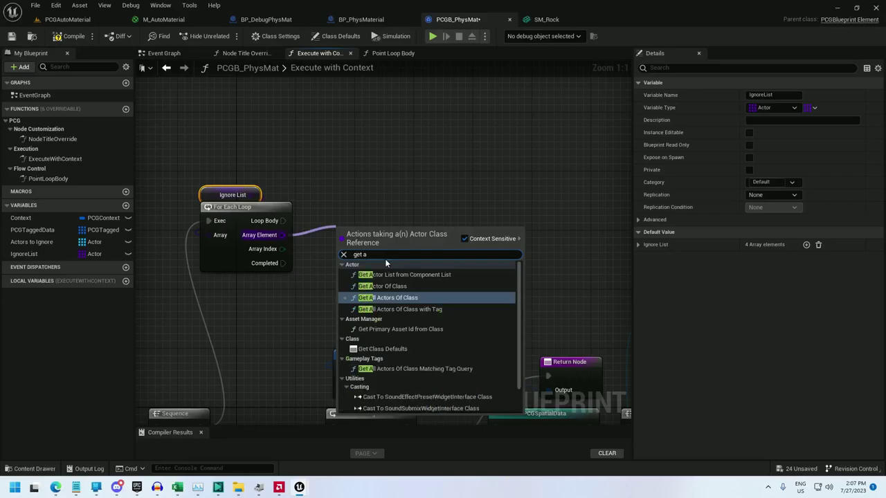
{"action": "left_click", "coordinate": [398, 297]}
{"action": "left_click_drag", "start_coordinate": [360, 228], "coordinate": [282, 221]}
{"action": "right_click_drag", "start_coordinate": [484, 238], "coordinate": [406, 237]}
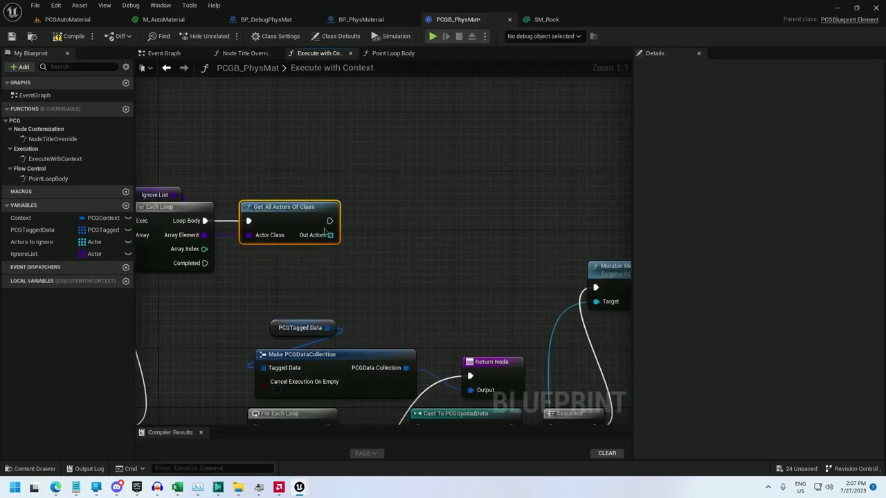
- Loop over Out Actors with a second For Each Loop, connected to and aligned with Get All Actors Of Class
{"action": "left_click_drag", "start_coordinate": [330, 235], "coordinate": [372, 228]}
{"action": "type", "text": "for each l"}
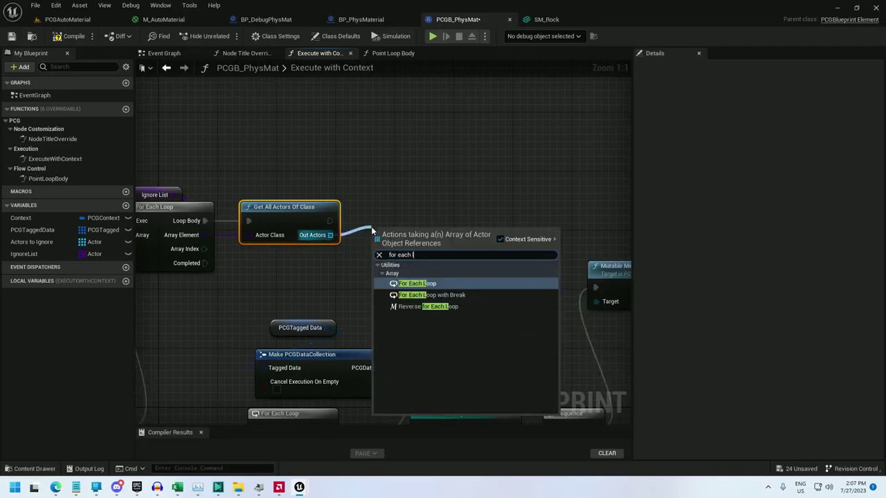
{"action": "key", "text": "Return"}
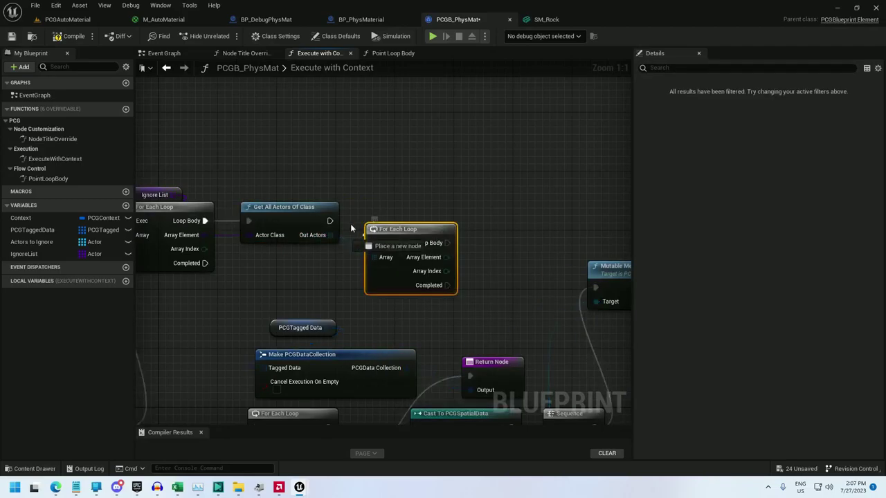
{"action": "left_click_drag", "start_coordinate": [347, 225], "coordinate": [333, 222]}
{"action": "left_click_drag", "start_coordinate": [406, 233], "coordinate": [404, 214]}
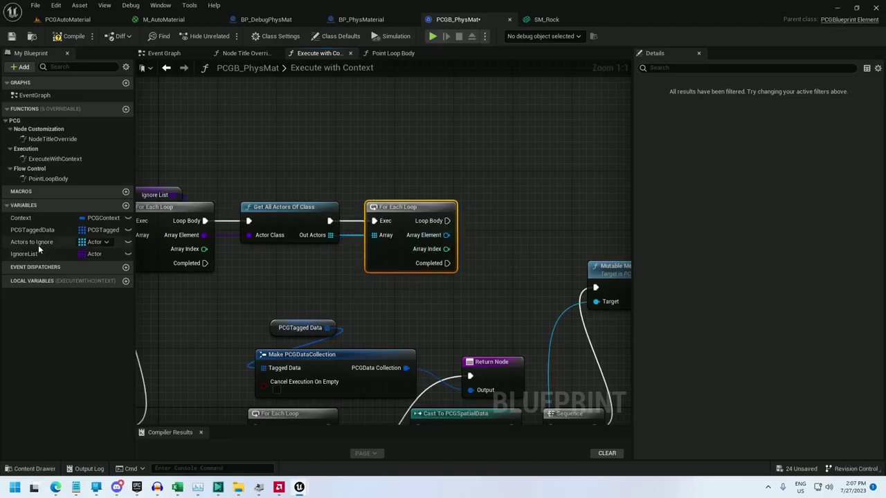
- Add each looped actor to the Actors to Ignore array, tuck its getter above the Add node, and save the blueprint
{"action": "left_click_drag", "start_coordinate": [38, 244], "coordinate": [401, 149]}
{"action": "mouse_move", "coordinate": [446, 235]}
{"action": "left_mouse_down"}
{"action": "mouse_move", "coordinate": [512, 170]}
{"action": "mouse_move", "coordinate": [475, 176]}
{"action": "mouse_move", "coordinate": [514, 197]}
{"action": "mouse_move", "coordinate": [446, 220]}
{"action": "left_mouse_up"}
{"action": "type", "text": "add"}
{"action": "left_click", "coordinate": [546, 234]}
{"action": "left_click_drag", "start_coordinate": [537, 183], "coordinate": [523, 219]}
{"action": "left_click_drag", "start_coordinate": [437, 152], "coordinate": [514, 206]}
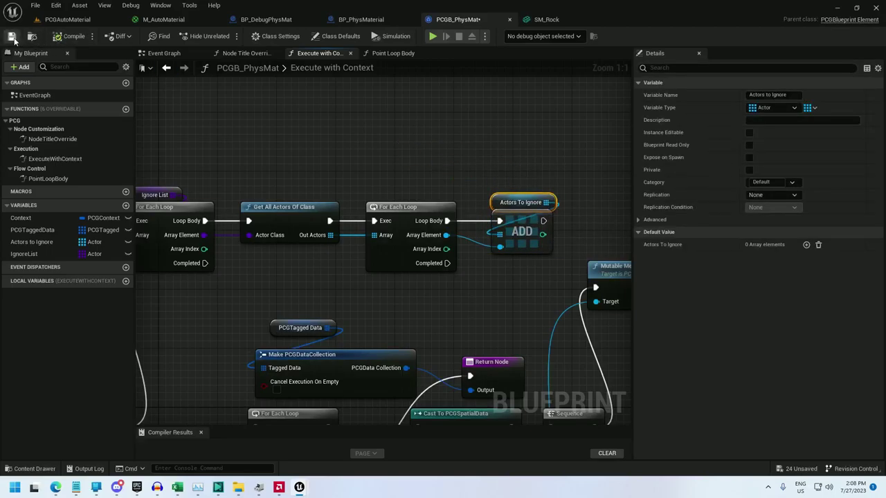
{"action": "left_click", "coordinate": [12, 36]}
- Switch to the PCGAutoMaterial level, force-regenerate the PCG_AutoMaterial graph, and close its window
{"action": "left_click", "coordinate": [61, 20]}
{"action": "key", "text": "s"}
{"action": "right_click_drag", "start_coordinate": [223, 117], "coordinate": [219, 103]}
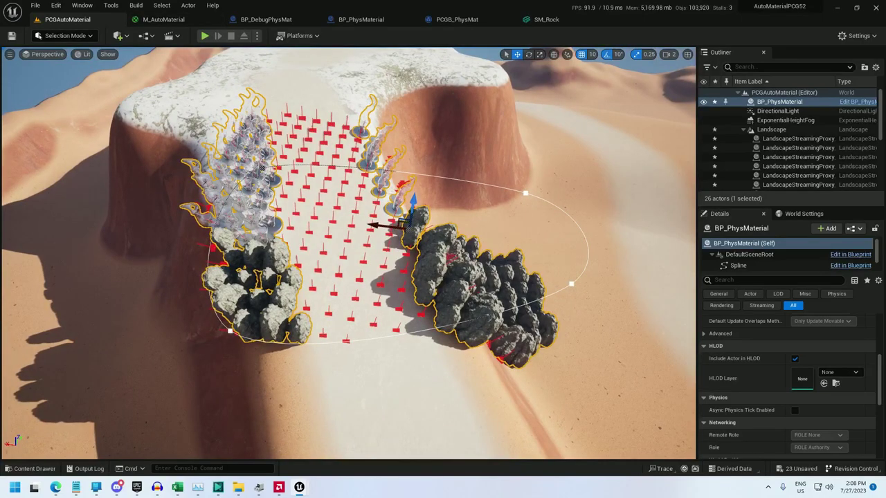
{"action": "left_click_drag", "start_coordinate": [0, 125], "coordinate": [245, 232]}
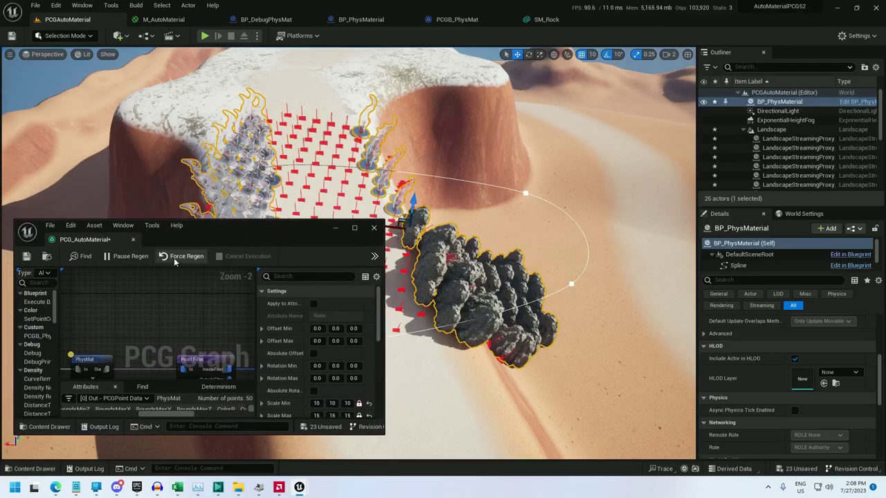
{"action": "left_click", "coordinate": [373, 228]}
- Move the selected BP_PhysMaterial spline point toward the snowy plateau so the area extends over the cliff
{"action": "key", "text": "s"}
{"action": "mouse_move", "coordinate": [373, 227]}
{"action": "right_mouse_down"}
{"action": "mouse_move", "coordinate": [379, 236]}
{"action": "mouse_move", "coordinate": [380, 217]}
{"action": "right_mouse_up"}
{"action": "scroll", "coordinate": [376, 231], "scroll_direction": "up", "scroll_amount": 1}
{"action": "key", "text": "s"}
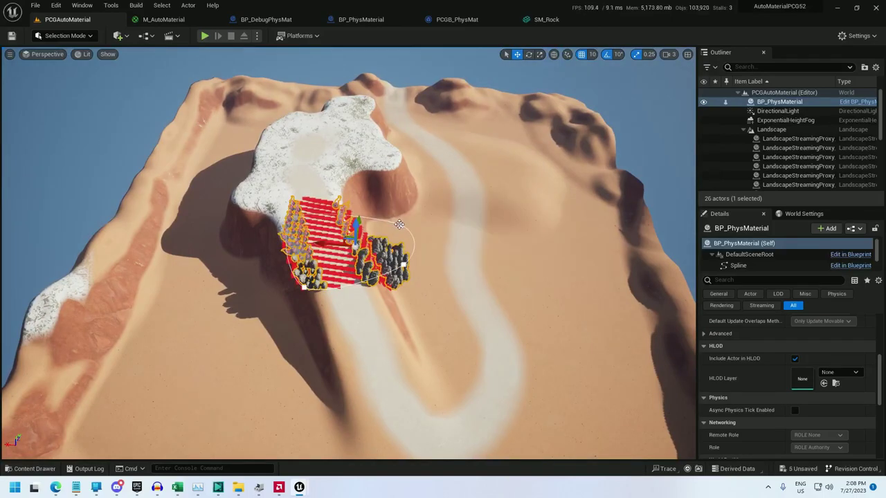
{"action": "key", "text": "a"}
{"action": "right_click_drag", "start_coordinate": [389, 217], "coordinate": [387, 212]}
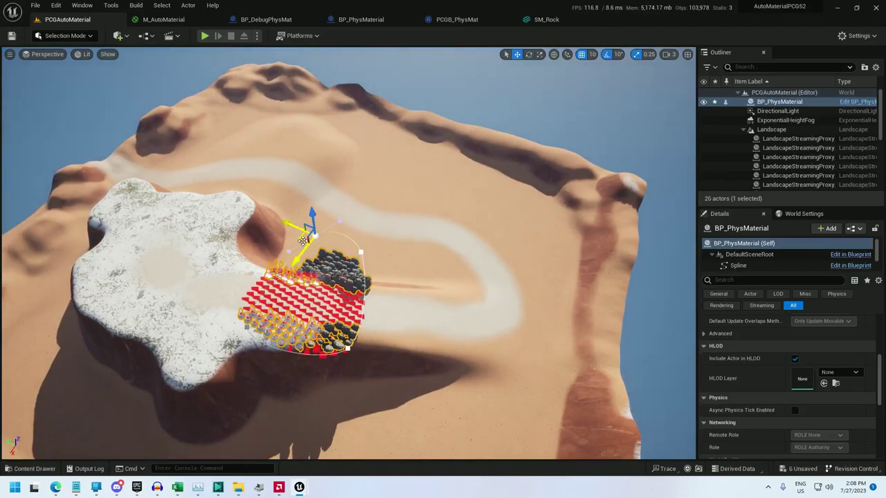
{"action": "left_click_drag", "start_coordinate": [303, 240], "coordinate": [196, 208]}
{"action": "key", "text": "d"}
{"action": "right_click_drag", "start_coordinate": [316, 255], "coordinate": [315, 255]}
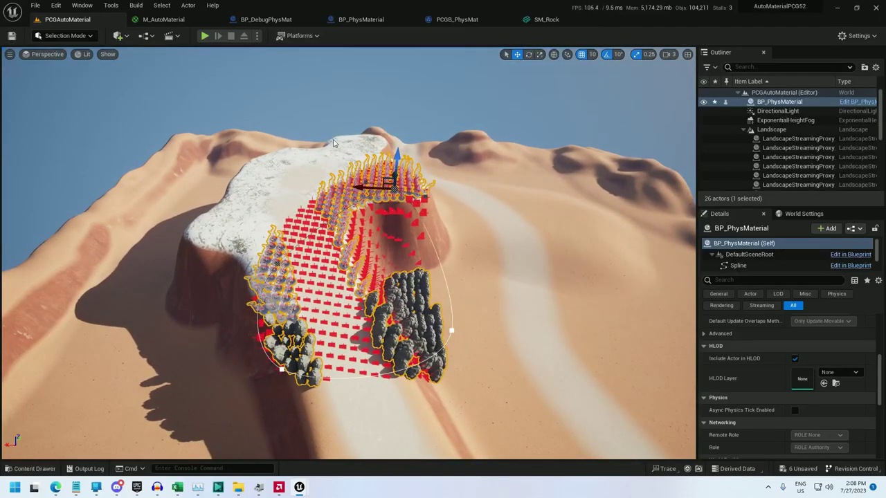
- In PCGB_PhysMat's Point Loop Body, set the line trace's Draw Debug Type to None
{"action": "left_click", "coordinate": [457, 20]}
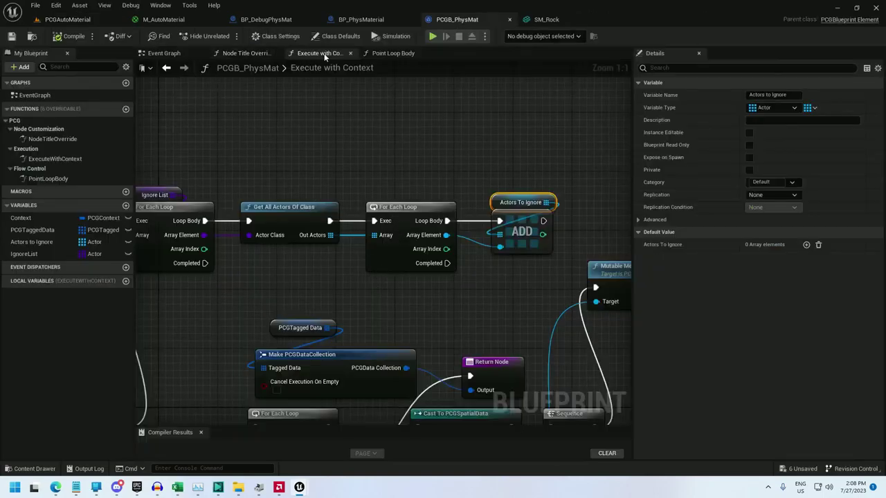
{"action": "left_click", "coordinate": [391, 54]}
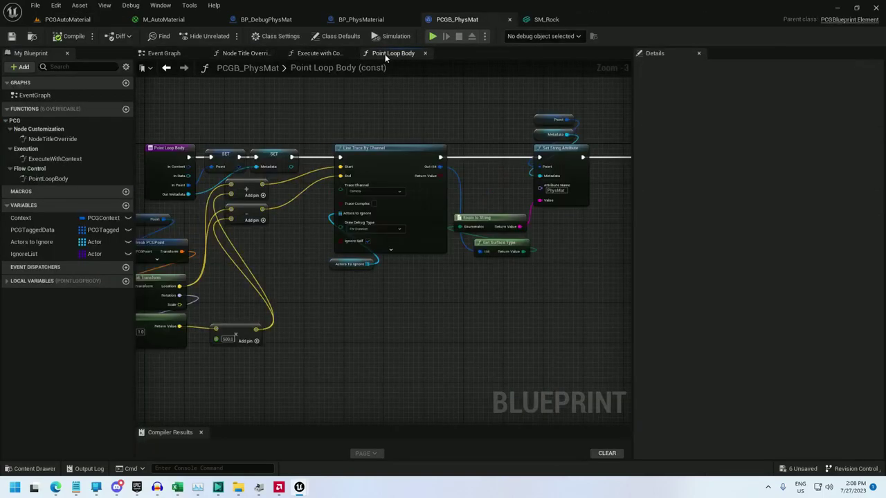
{"action": "scroll", "coordinate": [364, 234], "scroll_direction": "up", "scroll_amount": 4}
{"action": "left_click", "coordinate": [367, 231]}
{"action": "left_click", "coordinate": [344, 238]}
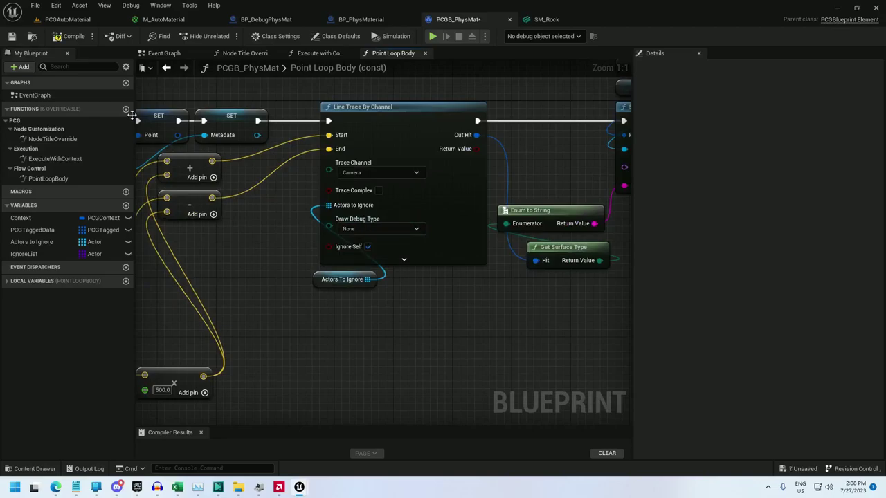
- Save PCGB_PhysMat, return to the PCGAutoMaterial level, and close the M_AutoMaterial, BP_DebugPhysMat, BP_PhysMaterial, and PCGB_PhysMat editors
{"action": "left_click", "coordinate": [11, 36]}
{"action": "left_click", "coordinate": [67, 19]}
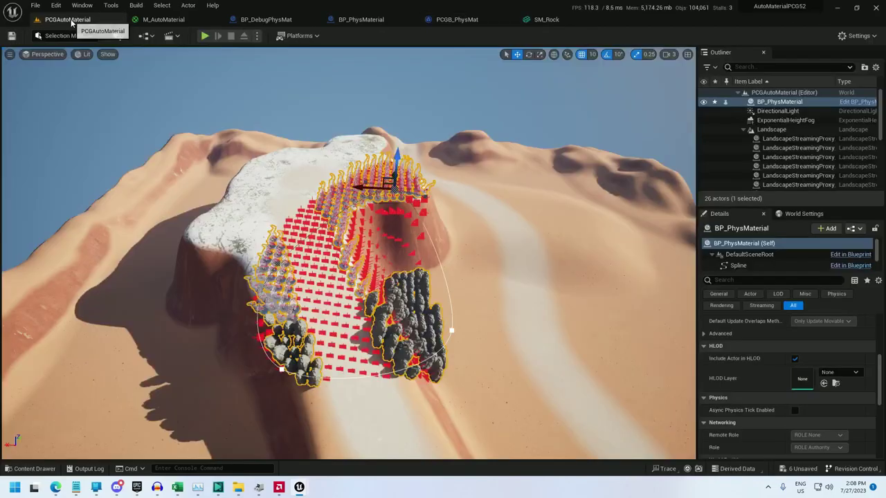
{"action": "right_click_drag", "start_coordinate": [396, 266], "coordinate": [385, 316]}
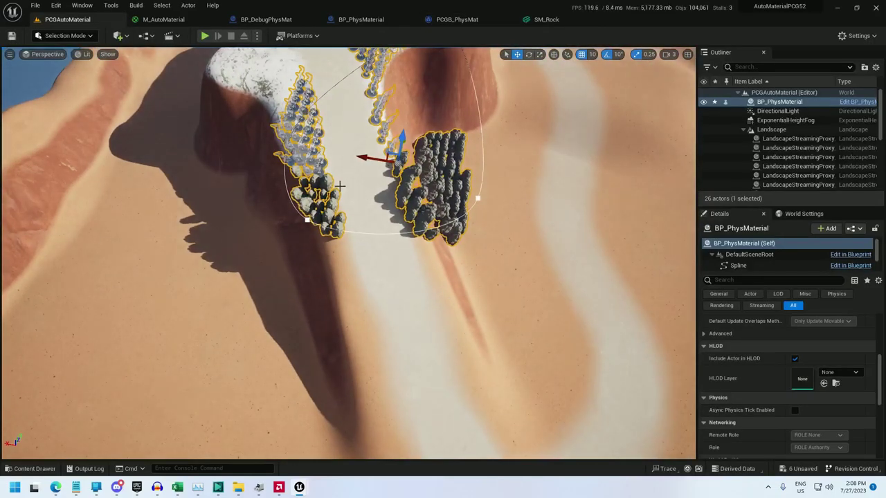
{"action": "right_click_drag", "start_coordinate": [369, 162], "coordinate": [242, 95]}
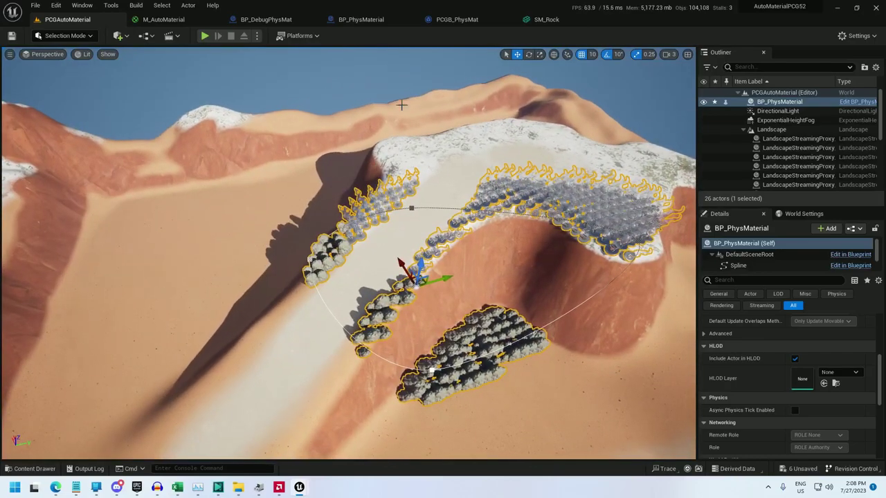
{"action": "left_click", "coordinate": [216, 19]}
{"action": "middle_click", "coordinate": [177, 22]}
{"action": "middle_click", "coordinate": [177, 22]}
{"action": "middle_click", "coordinate": [177, 22]}
- Open the PCG_AutoMaterial graph from the Content/Main/PCGAutoMaterial folder
{"action": "key", "text": "ctrl+space"}
{"action": "scroll", "coordinate": [76, 392], "scroll_direction": "up", "scroll_amount": 3}
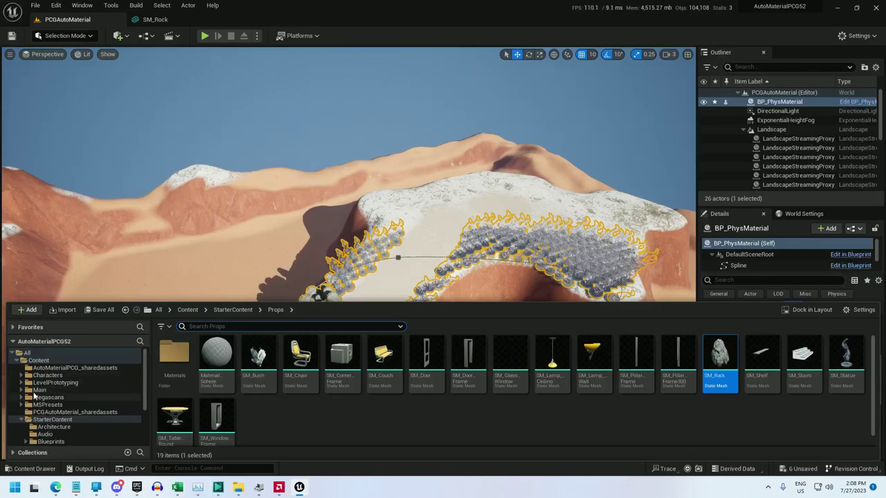
{"action": "left_click", "coordinate": [21, 390]}
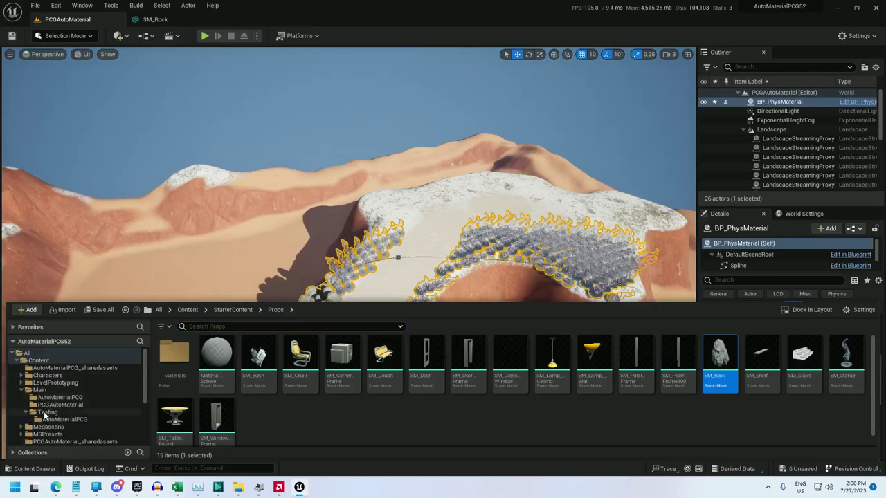
{"action": "left_click", "coordinate": [111, 404]}
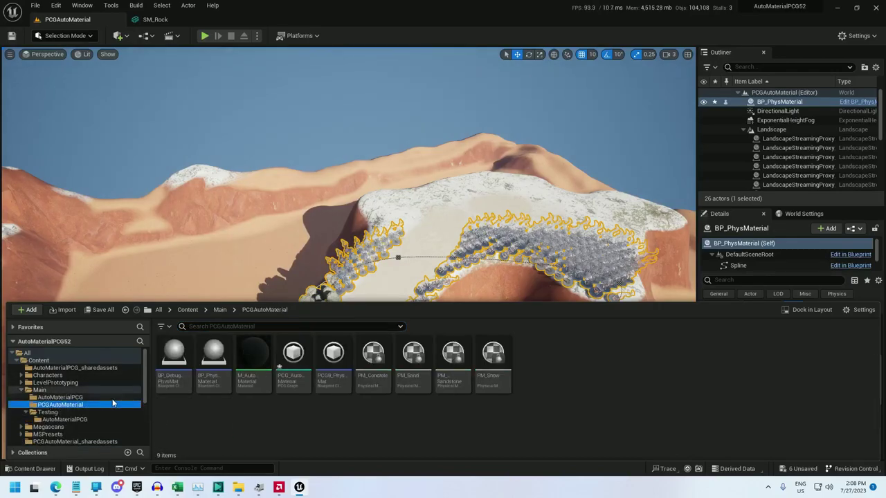
{"action": "double_click", "coordinate": [284, 355]}
- Inspect the PhysMat node with BP_PhysMaterial as the debug object and examine the Auto, Concrete, and PhysMat attribute columns
{"action": "right_click_drag", "start_coordinate": [484, 146], "coordinate": [346, 163]}
{"action": "scroll", "coordinate": [286, 150], "scroll_direction": "up", "scroll_amount": 2}
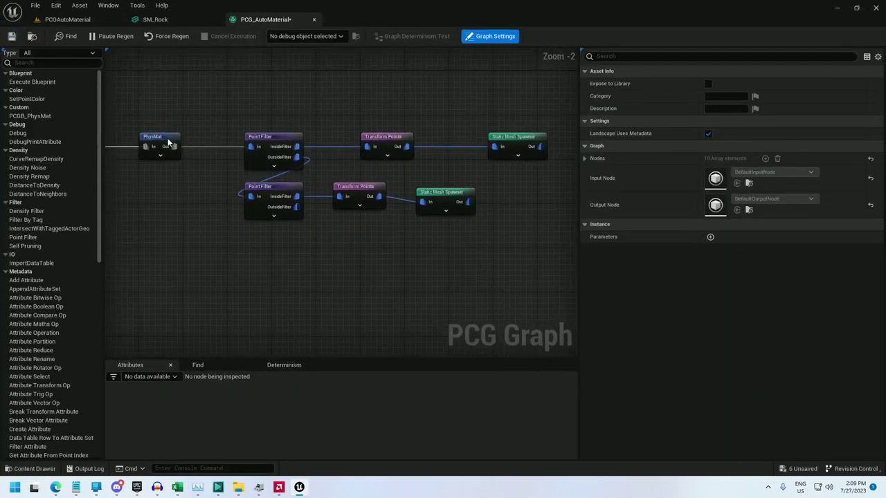
{"action": "right_click", "coordinate": [167, 142]}
{"action": "left_click", "coordinate": [176, 255]}
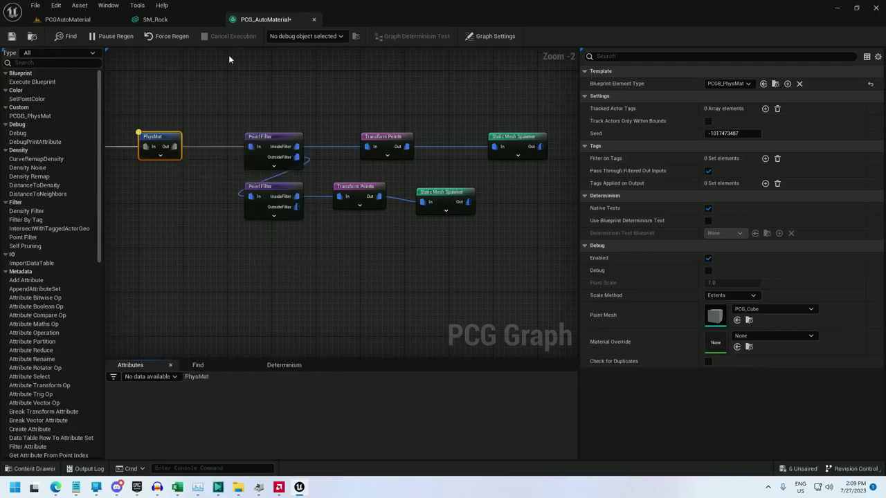
{"action": "left_click", "coordinate": [317, 38]}
{"action": "left_click", "coordinate": [316, 58]}
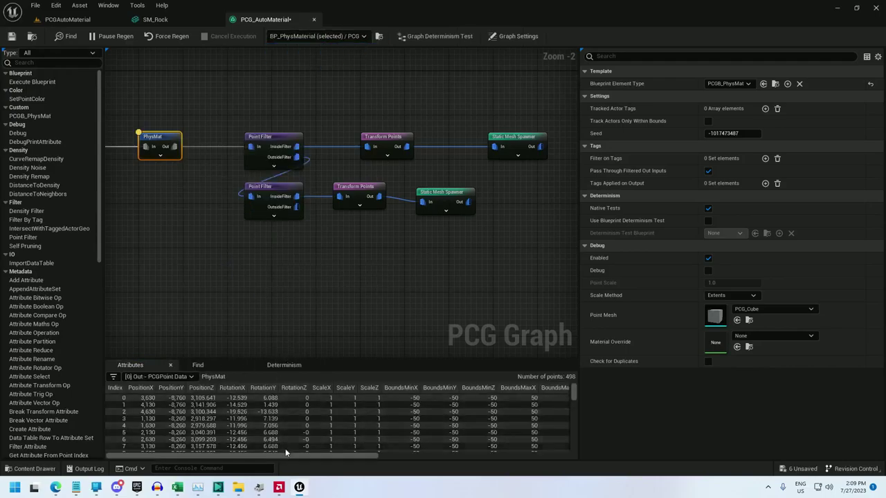
{"action": "left_click_drag", "start_coordinate": [285, 453], "coordinate": [526, 454]}
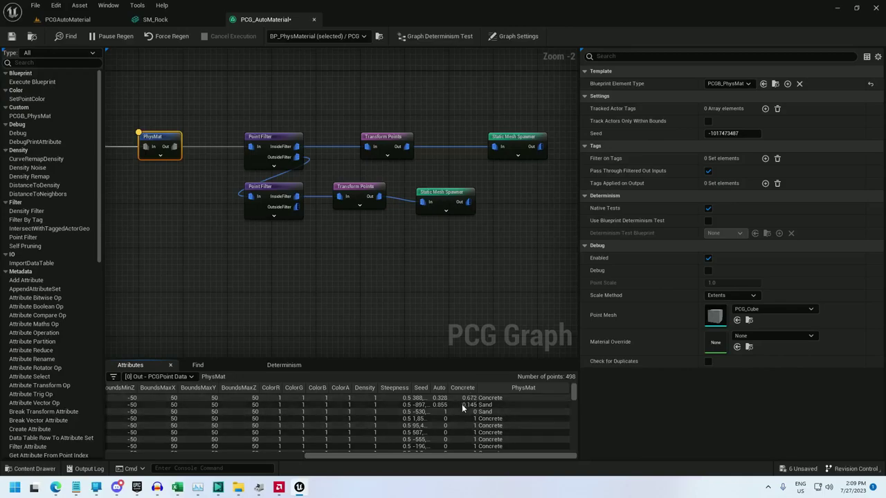
- Disconnect PhysMat from the Sand point filter and add a new Point Filter fed by the PhysMat output
{"action": "right_click_drag", "start_coordinate": [238, 160], "coordinate": [291, 265]}
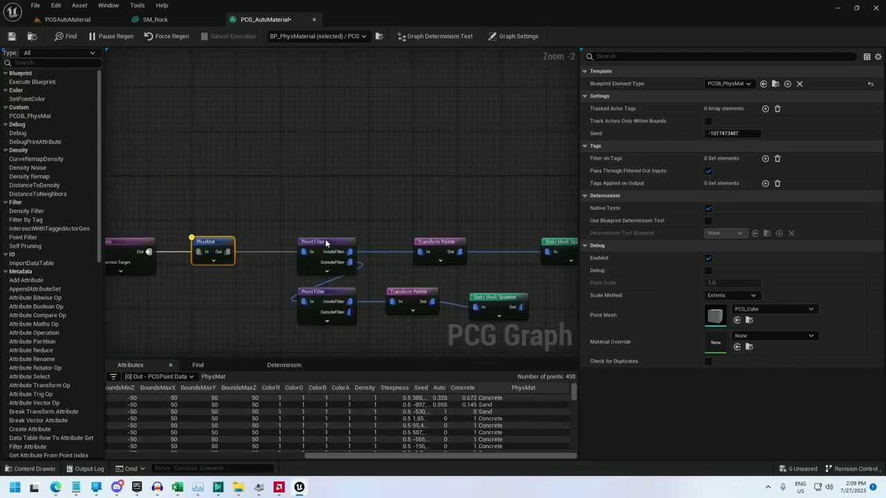
{"action": "left_click", "coordinate": [280, 251], "text": "alt"}
{"action": "left_click", "coordinate": [314, 245]}
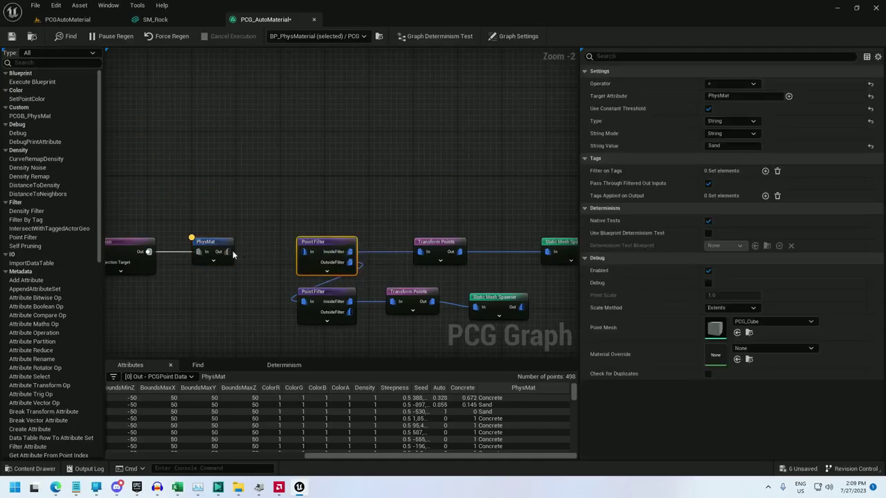
{"action": "left_click_drag", "start_coordinate": [231, 252], "coordinate": [312, 141]}
{"action": "type", "text": "point filt"}
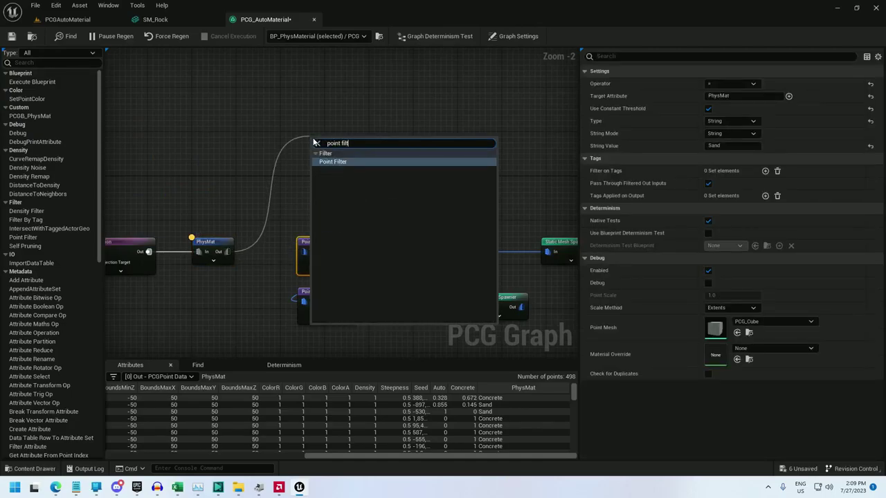
{"action": "key", "text": "Return"}
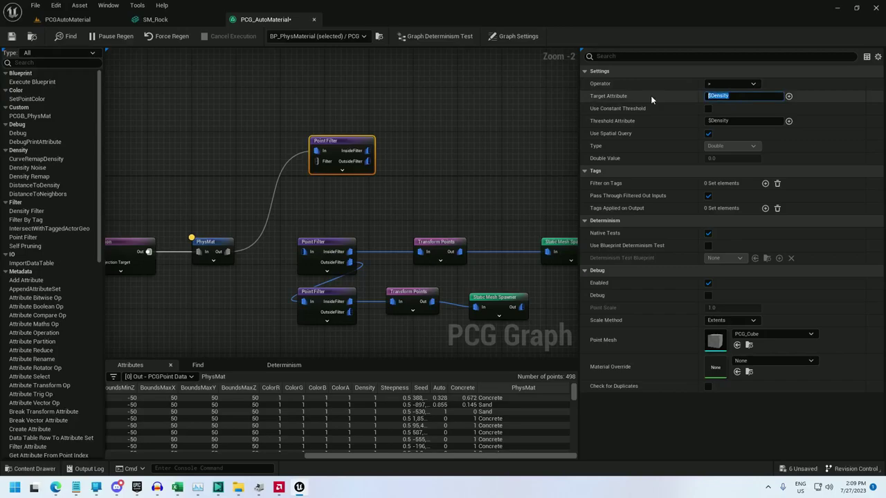
- Filter on the Concrete attribute with a constant Float threshold of 0.5, and feed OutsideFilter into the Sand point filter
{"action": "type", "text": "Concrete"}
{"action": "left_click", "coordinate": [708, 108]}
{"action": "left_click", "coordinate": [726, 122]}
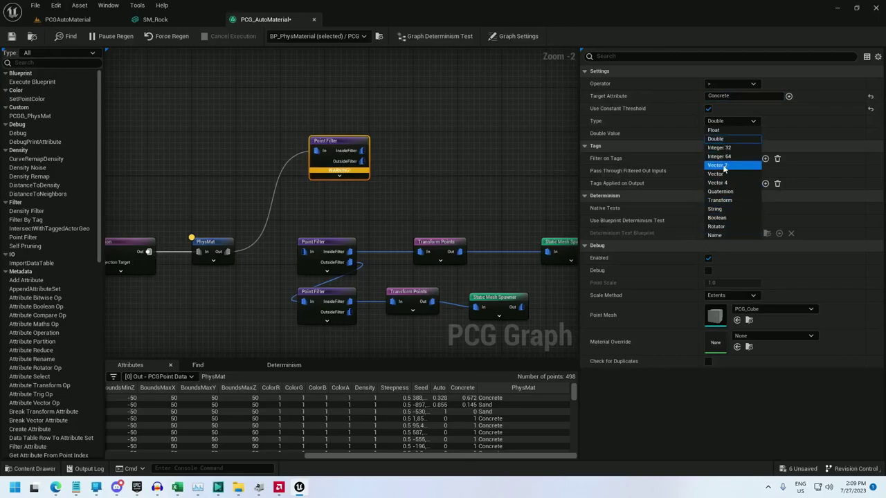
{"action": "left_click", "coordinate": [718, 130]}
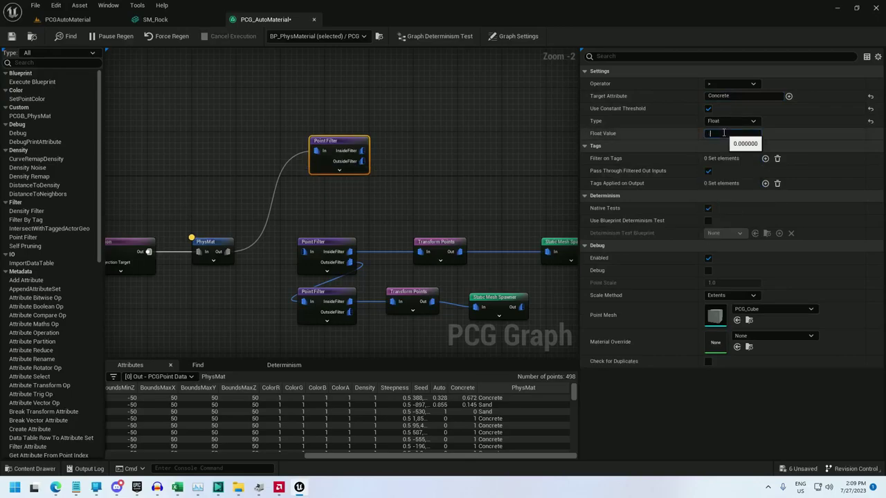
{"action": "left_click_drag", "start_coordinate": [360, 161], "coordinate": [304, 253]}
- Add a Static Mesh Spawner connected to the Concrete filter's InsideFilter output
{"action": "right_click_drag", "start_coordinate": [387, 199], "coordinate": [250, 204]}
{"action": "left_click_drag", "start_coordinate": [274, 185], "coordinate": [335, 169]}
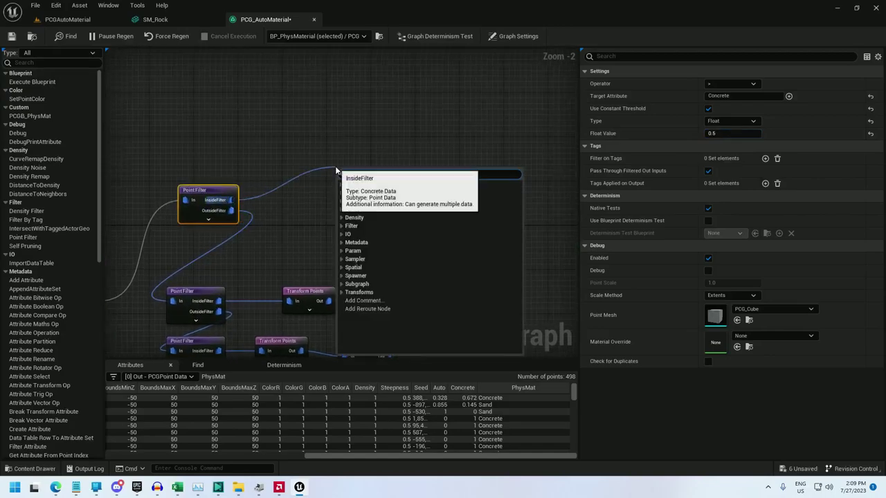
{"action": "type", "text": "static"}
{"action": "left_click", "coordinate": [376, 193]}
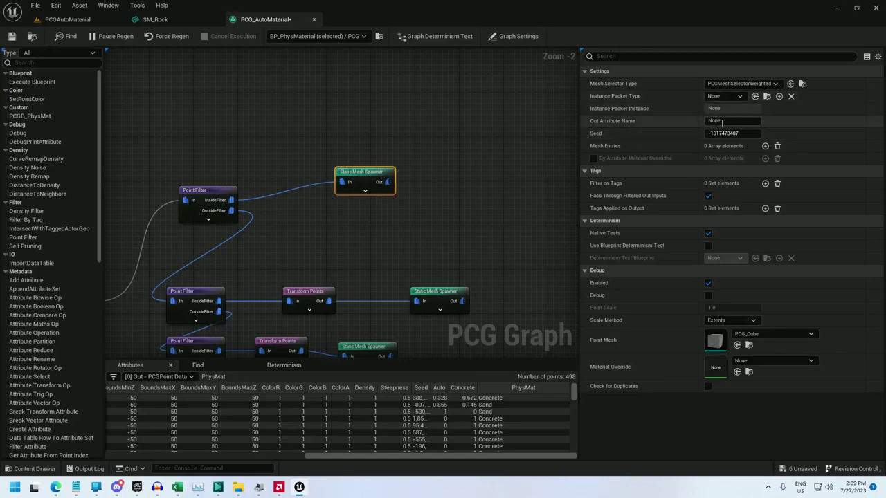
- Add a mesh entry to the new spawner with SM_Bush as its static mesh, and save the graph
{"action": "left_click", "coordinate": [766, 146]}
{"action": "left_click", "coordinate": [592, 159]}
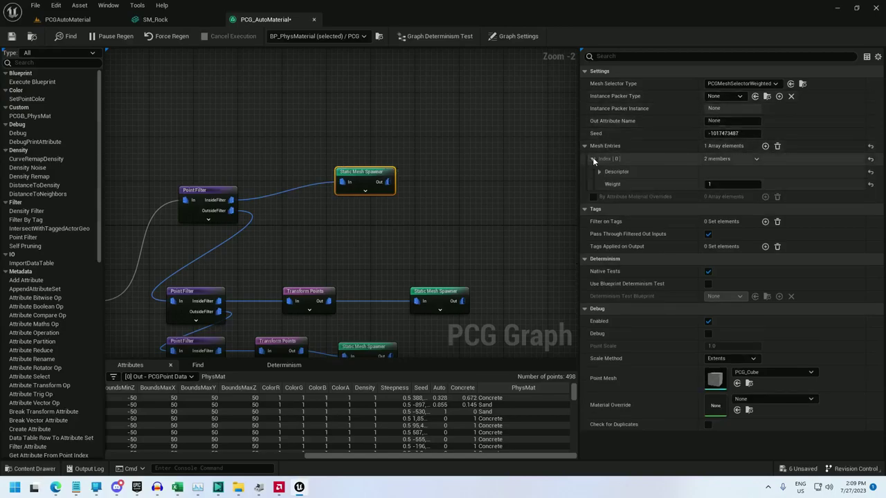
{"action": "left_click", "coordinate": [601, 172]}
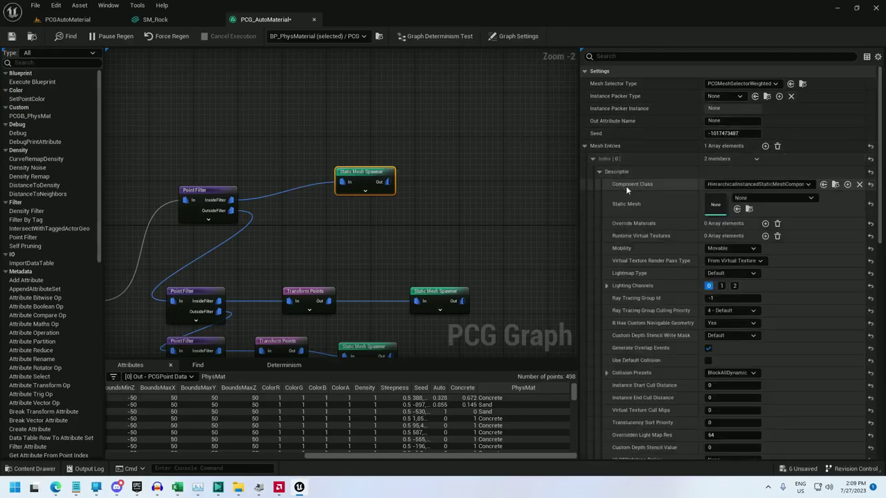
{"action": "left_click", "coordinate": [755, 199]}
{"action": "type", "text": "bush"}
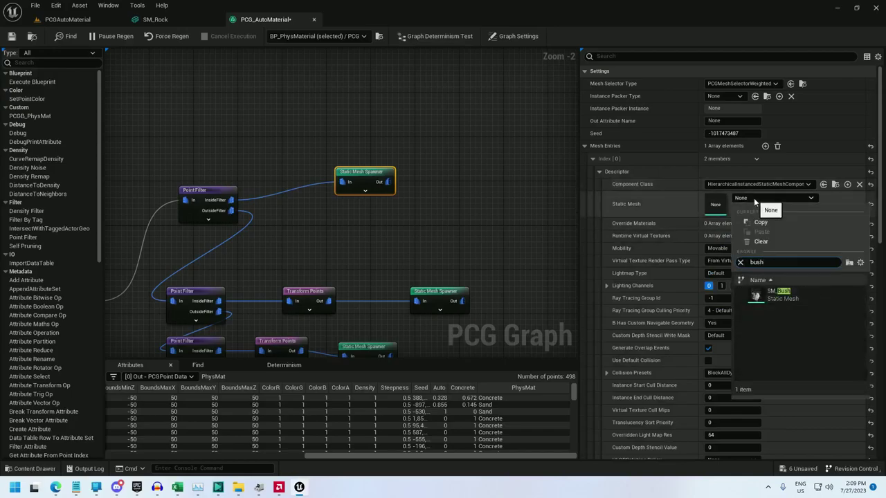
{"action": "left_click", "coordinate": [768, 293]}
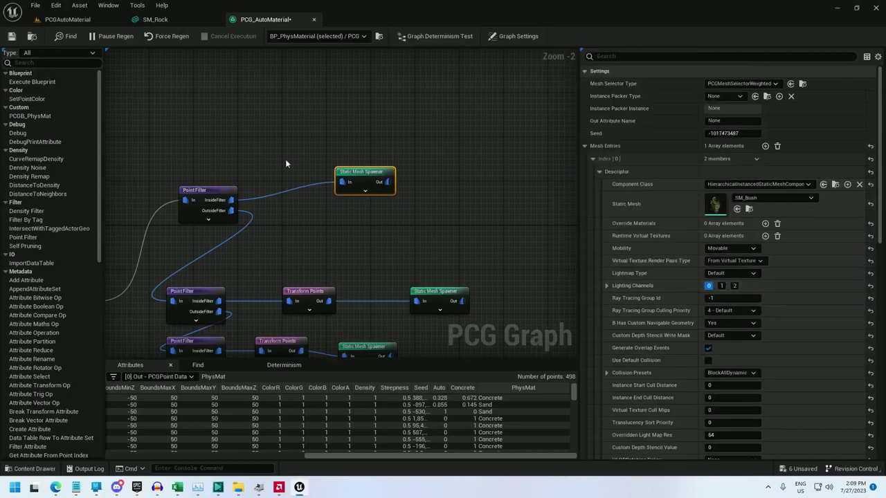
{"action": "left_click", "coordinate": [14, 36]}
- In the PCGAutoMaterial level, move two BP_PhysMaterial spline points outward so the area covers the looping path and surrounding sand
{"action": "left_click", "coordinate": [69, 20]}
{"action": "key", "text": "w"}
{"action": "right_click_drag", "start_coordinate": [291, 164], "coordinate": [512, 187]}
{"action": "key", "text": "s"}
{"action": "right_click_drag", "start_coordinate": [429, 159], "coordinate": [368, 198]}
{"action": "left_click", "coordinate": [416, 237]}
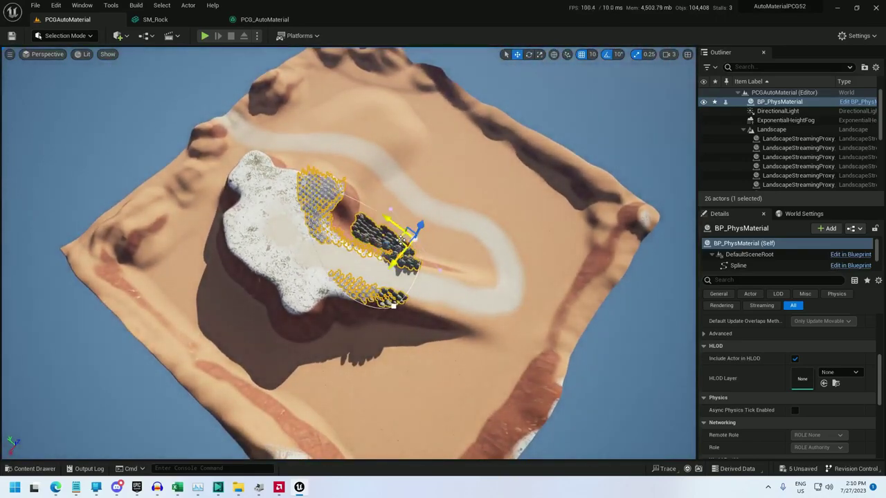
{"action": "left_click_drag", "start_coordinate": [401, 240], "coordinate": [597, 222]}
{"action": "left_click", "coordinate": [392, 307]}
{"action": "left_click_drag", "start_coordinate": [380, 304], "coordinate": [398, 419]}
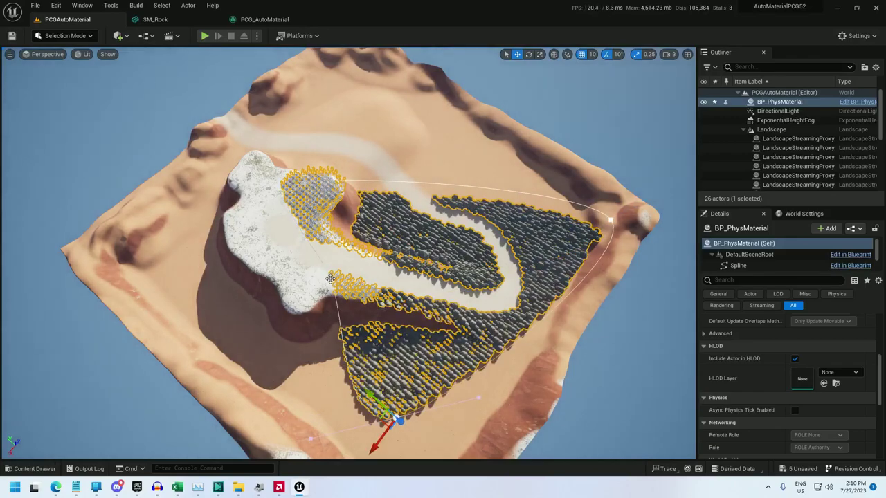
- Move the two spline points near the snowy plateau outward past it so the area encloses the whole plateau
{"action": "left_click_drag", "start_coordinate": [330, 278], "coordinate": [145, 289]}
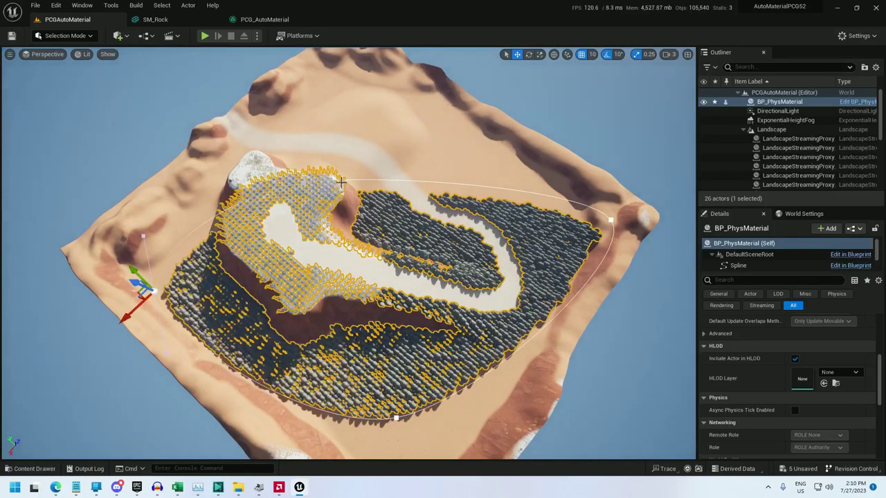
{"action": "left_click", "coordinate": [296, 175]}
{"action": "left_click_drag", "start_coordinate": [291, 183], "coordinate": [333, 90]}
{"action": "right_click_drag", "start_coordinate": [333, 138], "coordinate": [415, 152]}
- Increase the Spline Sampler's Interior Sample Spacing in PCG_AutoMaterial and return to the level
{"action": "left_click", "coordinate": [264, 19]}
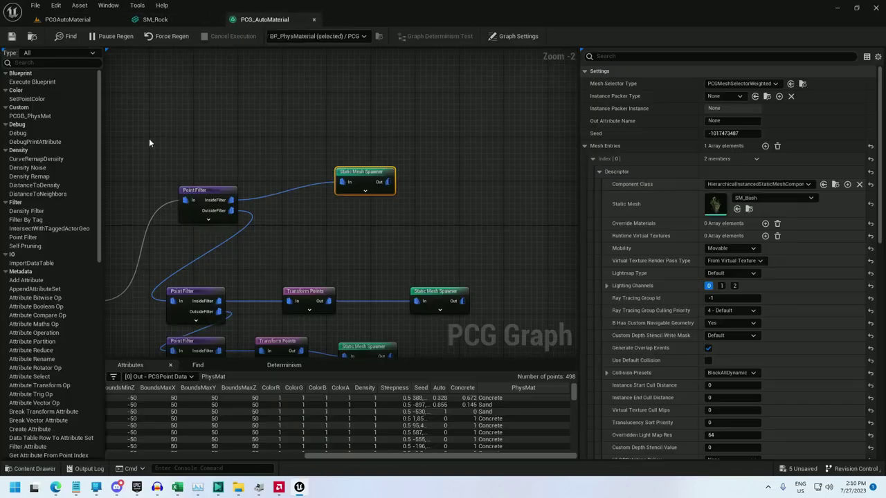
{"action": "left_click", "coordinate": [289, 183]}
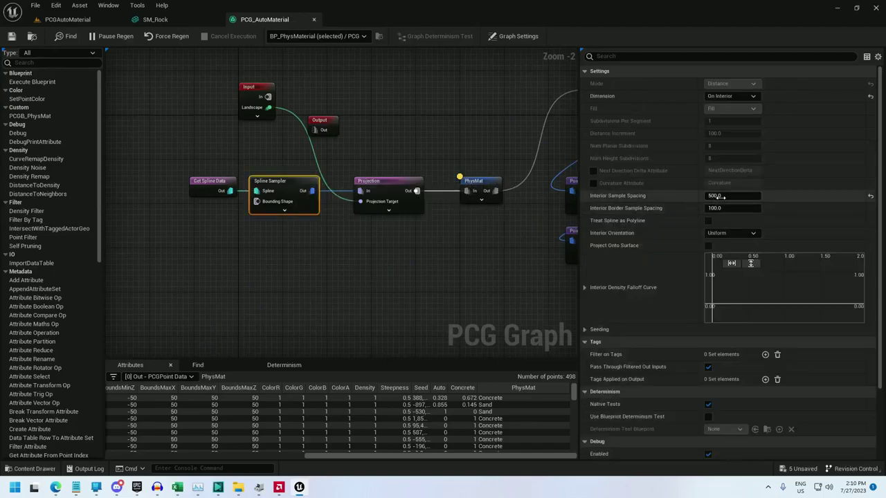
{"action": "key", "text": "Return"}
{"action": "left_click", "coordinate": [68, 20]}
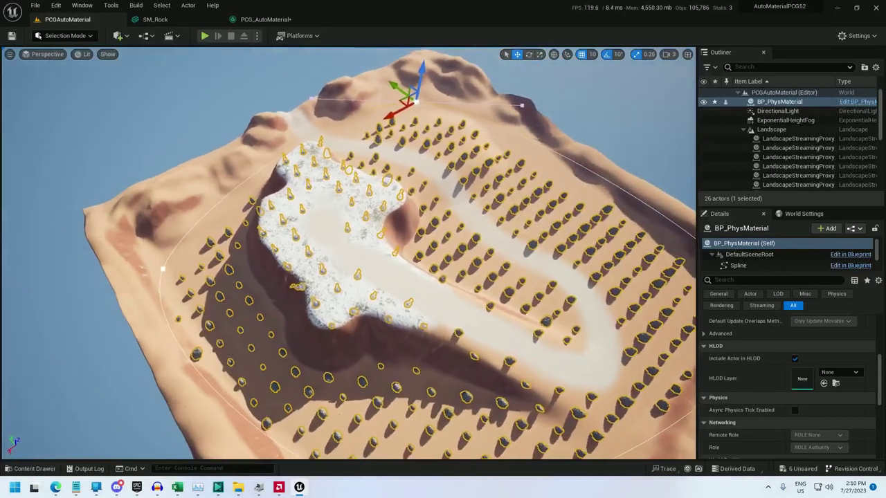
- Switch to Landscape Mode and sculpt a tall mound on the sand beside the plateau, inside the spline area
{"action": "key", "text": "s"}
{"action": "mouse_move", "coordinate": [443, 233]}
{"action": "right_mouse_down"}
{"action": "mouse_move", "coordinate": [443, 244]}
{"action": "mouse_move", "coordinate": [443, 233]}
{"action": "right_mouse_up"}
{"action": "key", "text": "shift+2"}
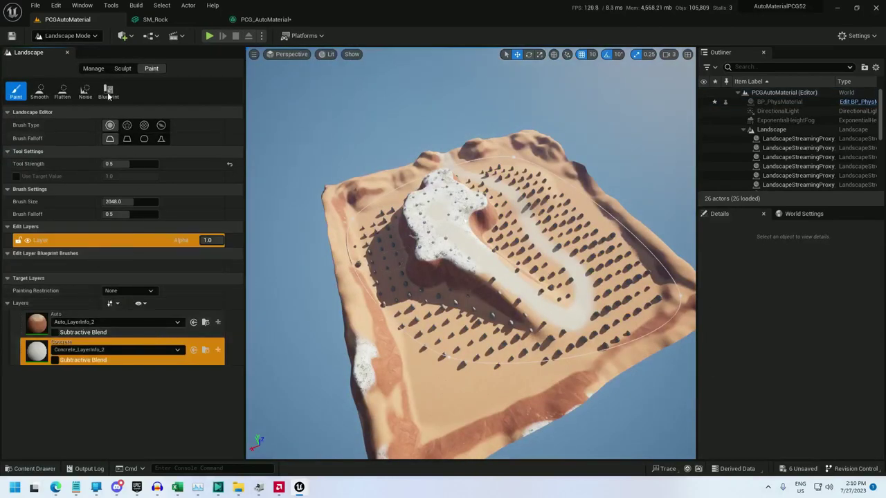
{"action": "left_click", "coordinate": [121, 69]}
{"action": "mouse_move", "coordinate": [449, 301]}
{"action": "left_mouse_down"}
{"action": "mouse_move", "coordinate": [440, 324]}
{"action": "mouse_move", "coordinate": [453, 312]}
{"action": "left_mouse_up"}
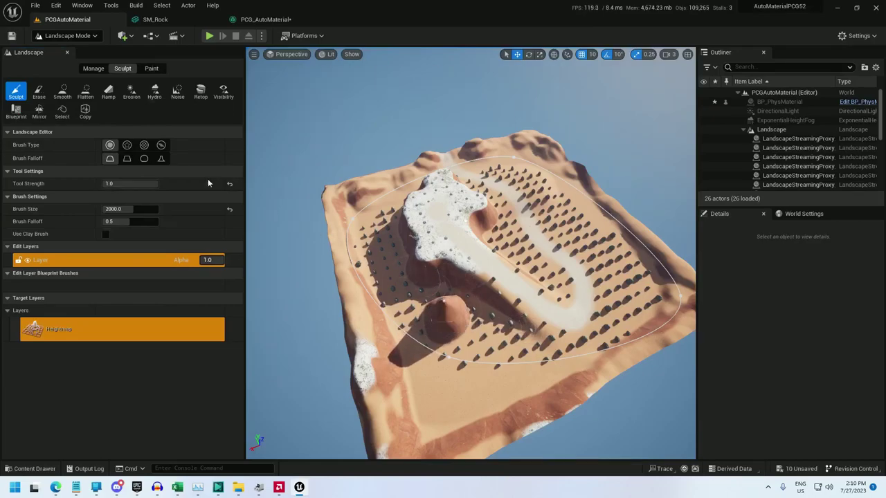
- Use the Flatten sculpt tool to reshape the ground around the mound and plateau into raised ridges
{"action": "left_click", "coordinate": [85, 92]}
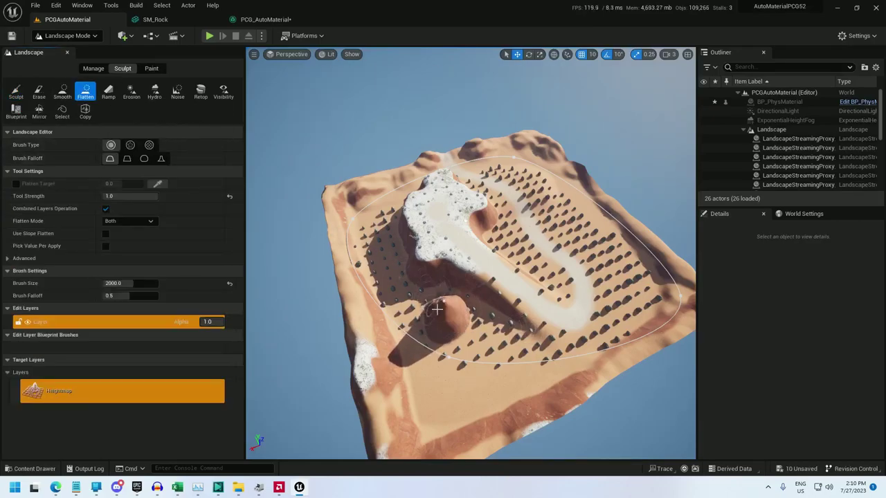
{"action": "mouse_move", "coordinate": [438, 307]}
{"action": "left_mouse_down"}
{"action": "mouse_move", "coordinate": [494, 334]}
{"action": "mouse_move", "coordinate": [532, 328]}
{"action": "mouse_move", "coordinate": [571, 250]}
{"action": "mouse_move", "coordinate": [561, 225]}
{"action": "left_mouse_up"}
{"action": "key", "text": "w"}
{"action": "right_click_drag", "start_coordinate": [483, 225], "coordinate": [483, 226]}
{"action": "mouse_move", "coordinate": [482, 225]}
{"action": "left_mouse_down"}
{"action": "mouse_move", "coordinate": [515, 228]}
{"action": "mouse_move", "coordinate": [554, 166]}
{"action": "mouse_move", "coordinate": [566, 273]}
{"action": "mouse_move", "coordinate": [546, 325]}
{"action": "mouse_move", "coordinate": [498, 339]}
{"action": "mouse_move", "coordinate": [455, 337]}
{"action": "mouse_move", "coordinate": [423, 297]}
{"action": "mouse_move", "coordinate": [435, 263]}
{"action": "mouse_move", "coordinate": [460, 269]}
{"action": "mouse_move", "coordinate": [475, 240]}
{"action": "mouse_move", "coordinate": [468, 209]}
{"action": "mouse_move", "coordinate": [552, 196]}
{"action": "left_mouse_up"}
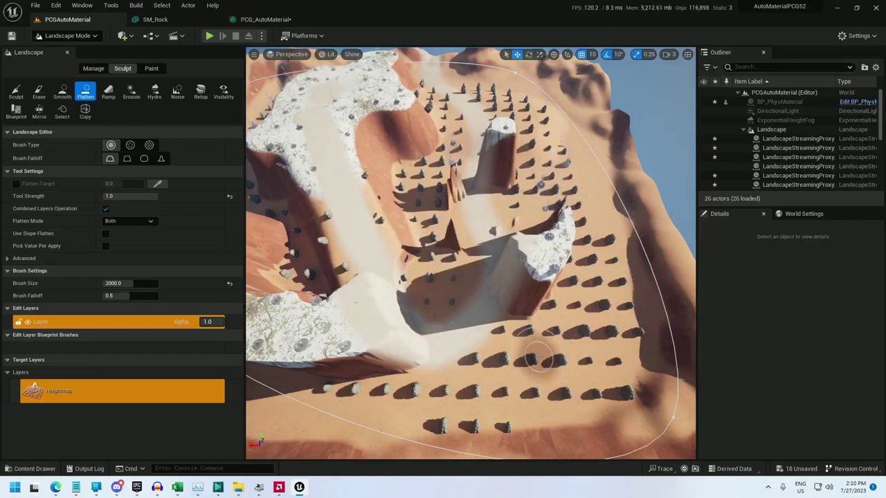
- Flatten the pillar and spikes standing between the plateau and the snowy ridge down toward the sand
{"action": "mouse_move", "coordinate": [538, 353]}
{"action": "right_mouse_down"}
{"action": "mouse_move", "coordinate": [512, 277]}
{"action": "mouse_move", "coordinate": [485, 311]}
{"action": "right_mouse_up"}
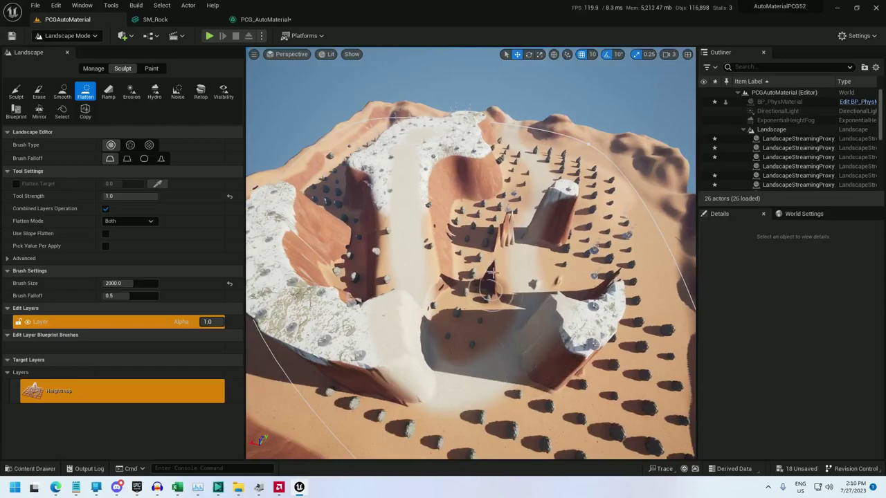
{"action": "mouse_move", "coordinate": [490, 277]}
{"action": "left_mouse_down"}
{"action": "mouse_move", "coordinate": [481, 280]}
{"action": "mouse_move", "coordinate": [484, 235]}
{"action": "mouse_move", "coordinate": [532, 211]}
{"action": "mouse_move", "coordinate": [544, 241]}
{"action": "left_mouse_up"}
{"action": "left_click_drag", "start_coordinate": [436, 224], "coordinate": [431, 220], "text": "alt"}
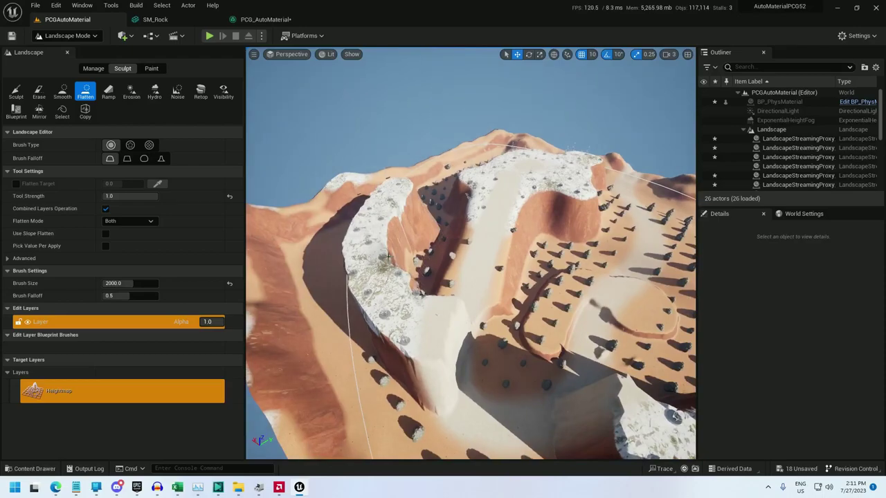
{"action": "left_click_drag", "start_coordinate": [377, 277], "coordinate": [374, 274], "text": "alt"}
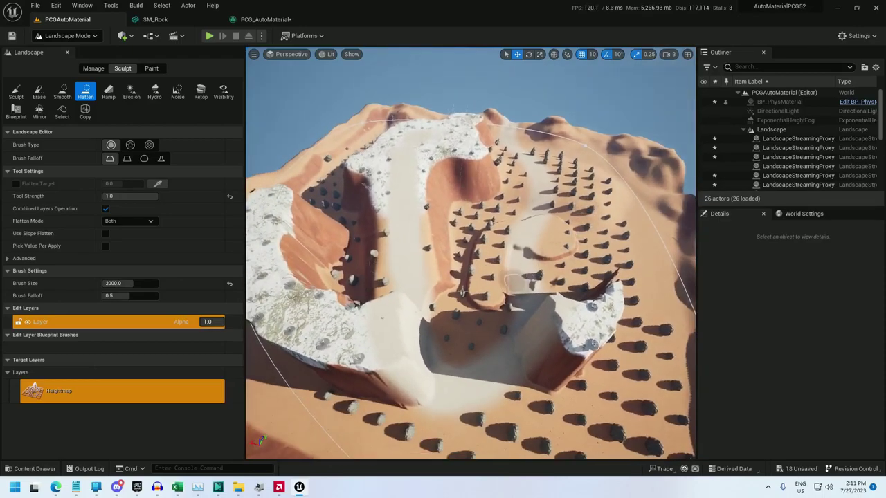